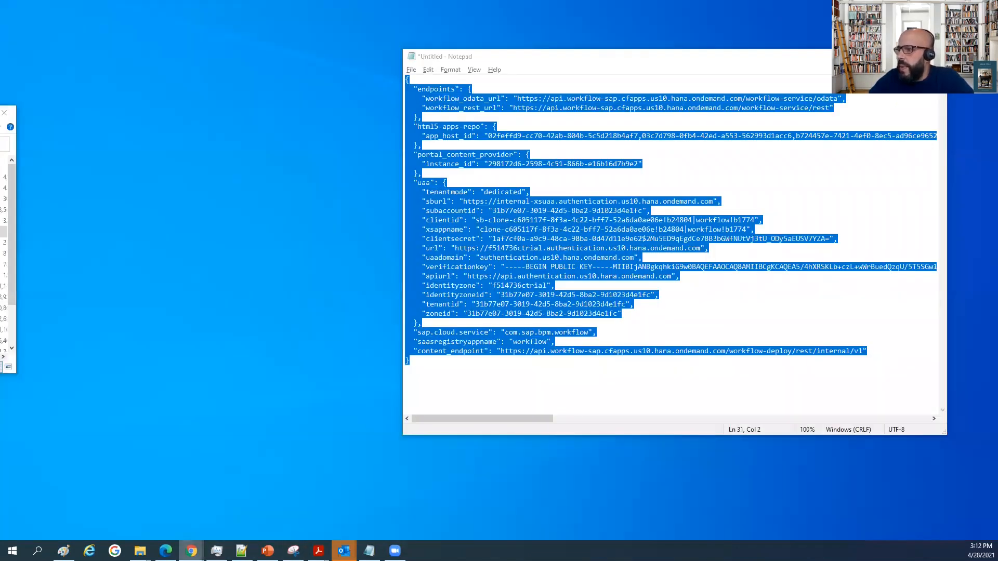
Switch to the Intelligent Robotic Process Automation Factory in Chrome and open the list of agents.
{"action": "left_click", "coordinate": [191, 551]}
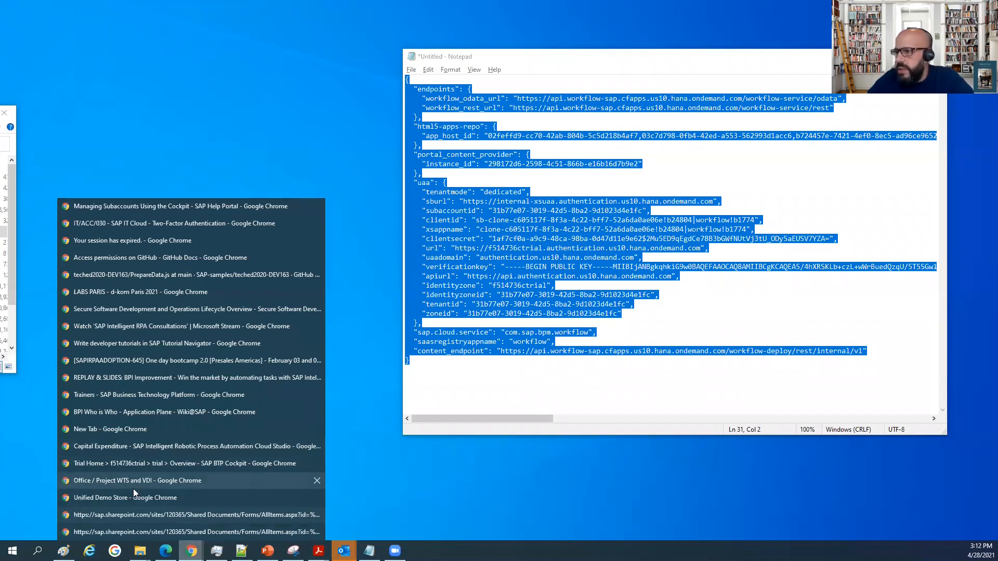
{"action": "left_click", "coordinate": [136, 532]}
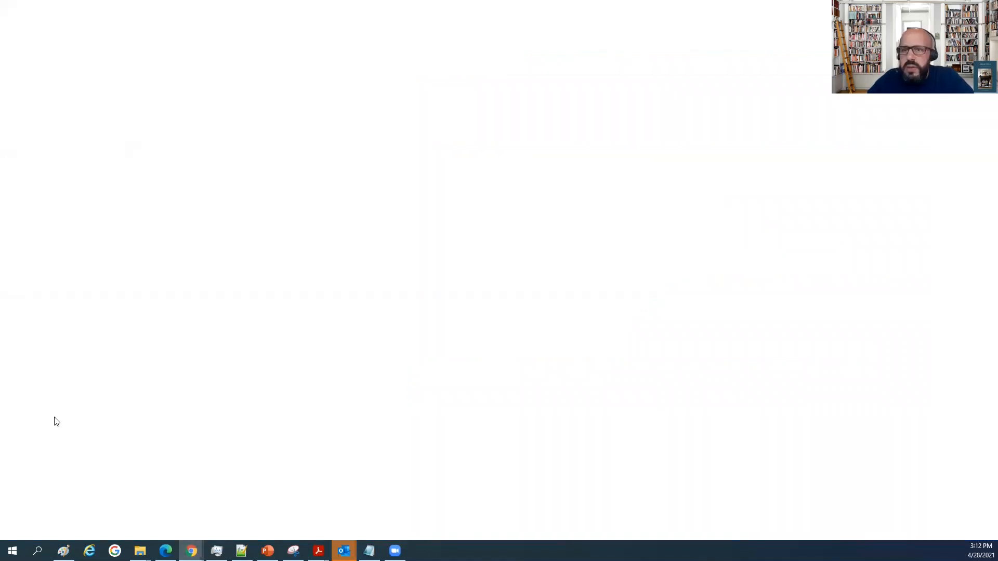
{"action": "left_click", "coordinate": [75, 8]}
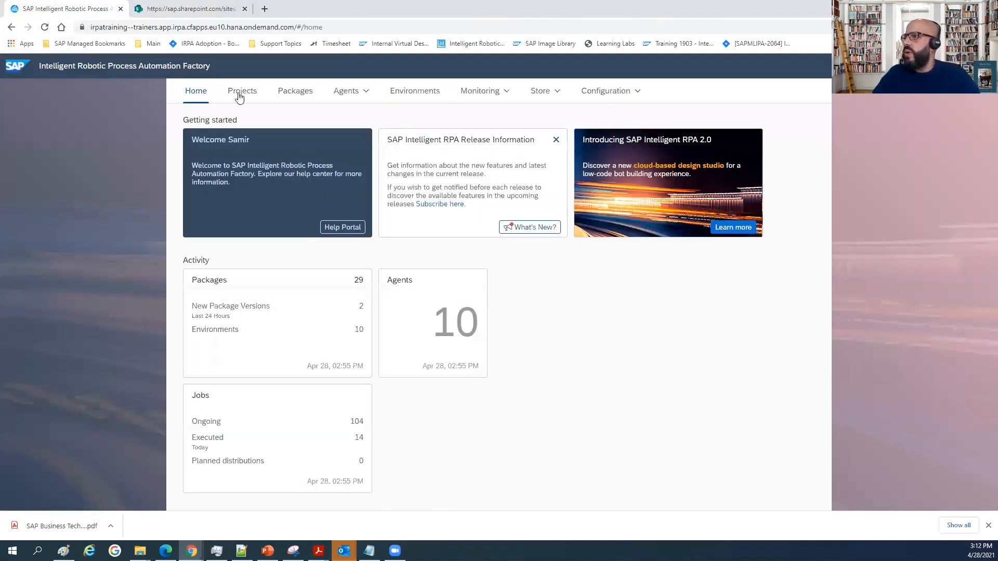
{"action": "left_click", "coordinate": [350, 92]}
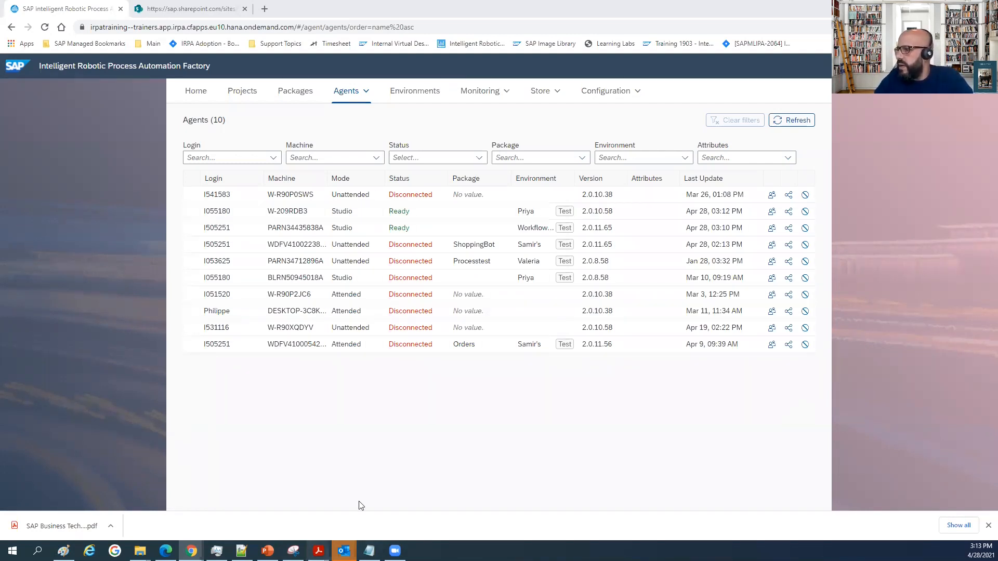
Consult the agent connection check section of the Capital Expenditure hands-on guide in Adobe Acrobat Reader, and return to the agents list in Chrome.
{"action": "mouse_move", "coordinate": [318, 550]}
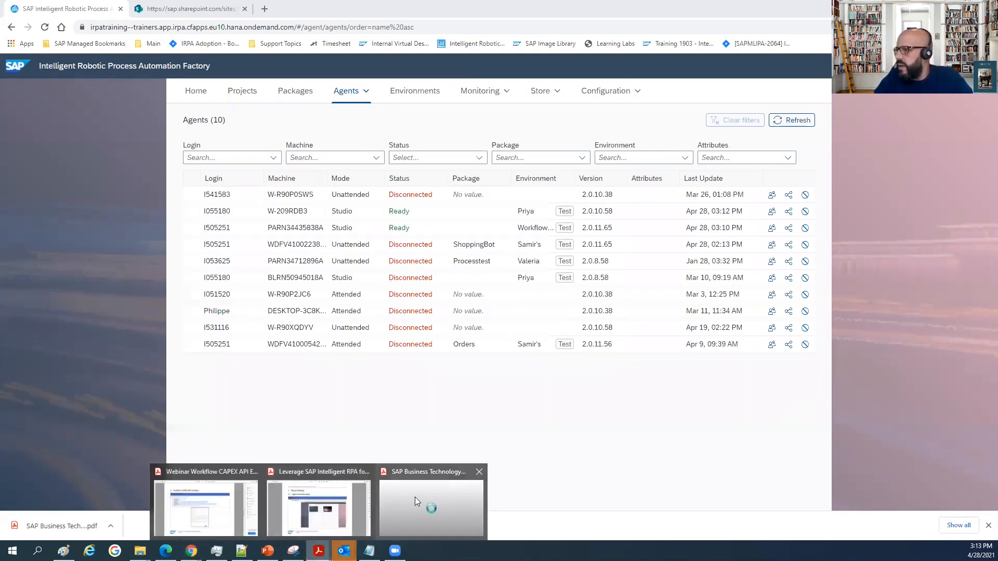
{"action": "left_click", "coordinate": [362, 504]}
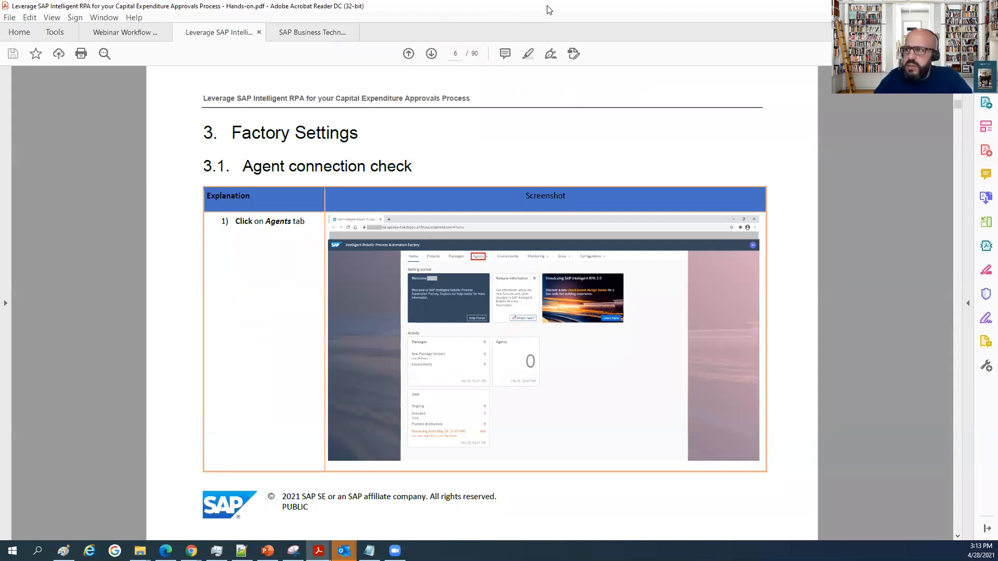
{"action": "key", "text": "alt+Tab"}
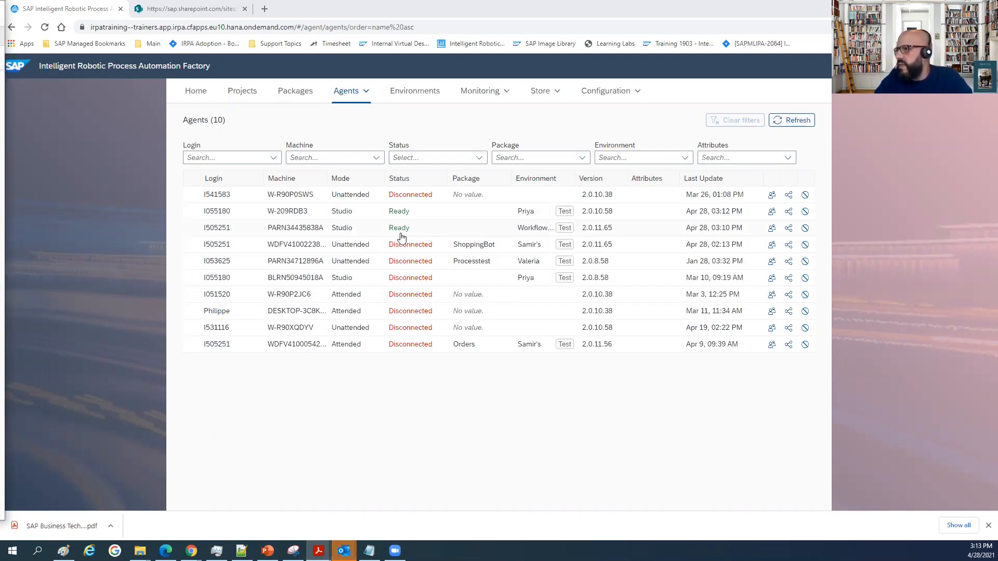
Start a new environment and name it "Capex Request - " followed by the user's first name.
{"action": "left_click", "coordinate": [234, 94]}
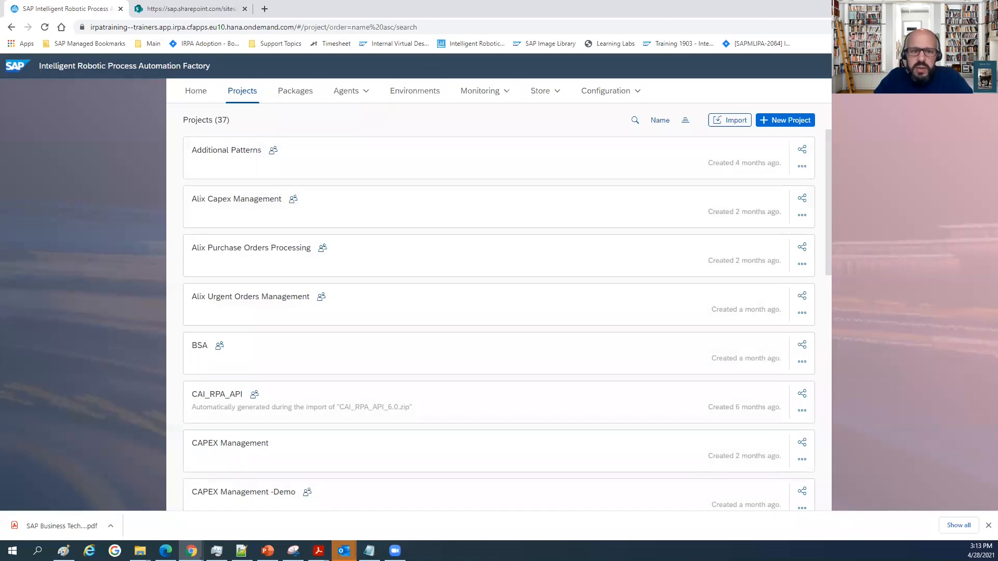
{"action": "left_click", "coordinate": [414, 92]}
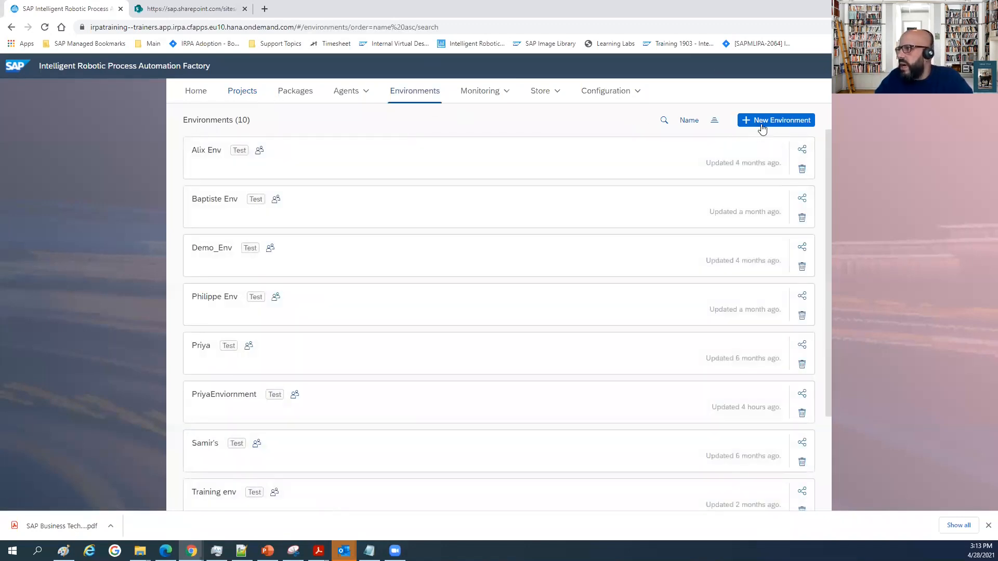
{"action": "left_click", "coordinate": [769, 121]}
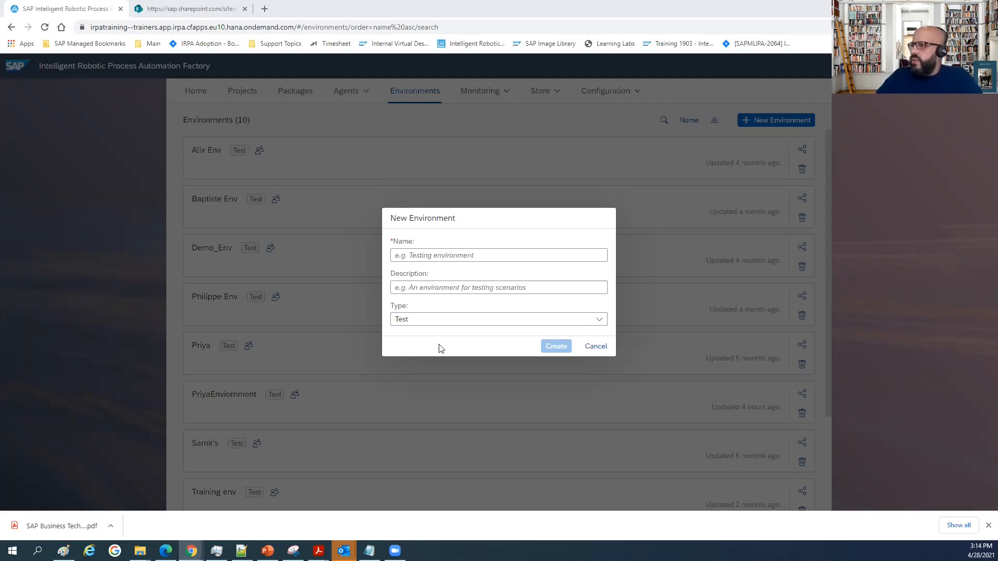
{"action": "left_click", "coordinate": [429, 255]}
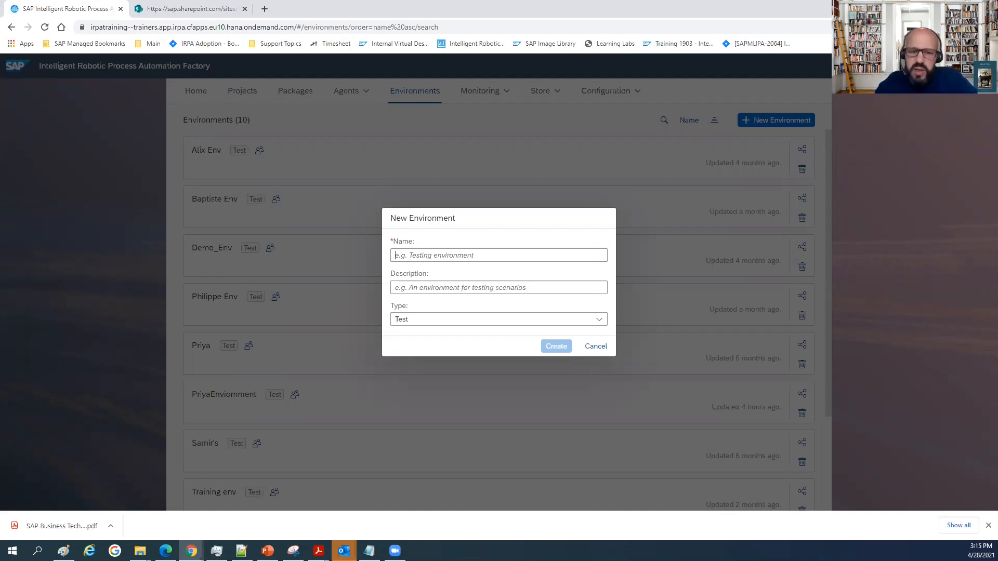
{"action": "left_click", "coordinate": [447, 261]}
{"action": "type", "text": "Ca"}
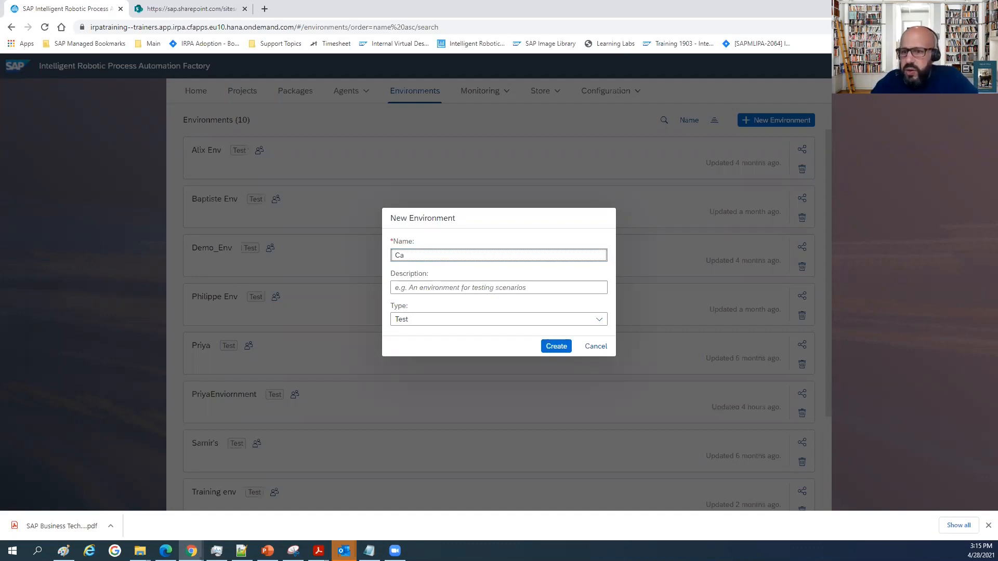
{"action": "left_click", "coordinate": [514, 253]}
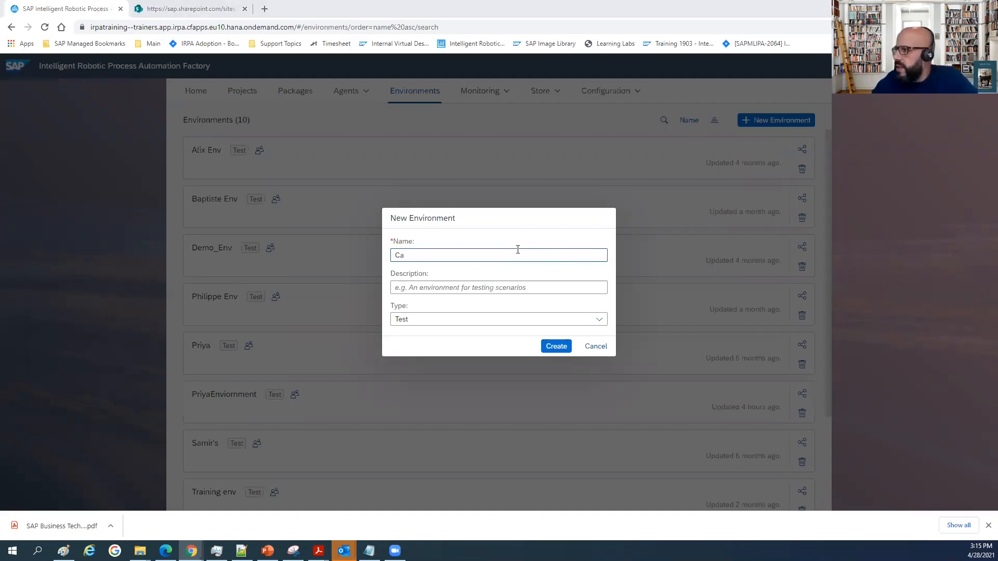
{"action": "type", "text": "pex Request"}
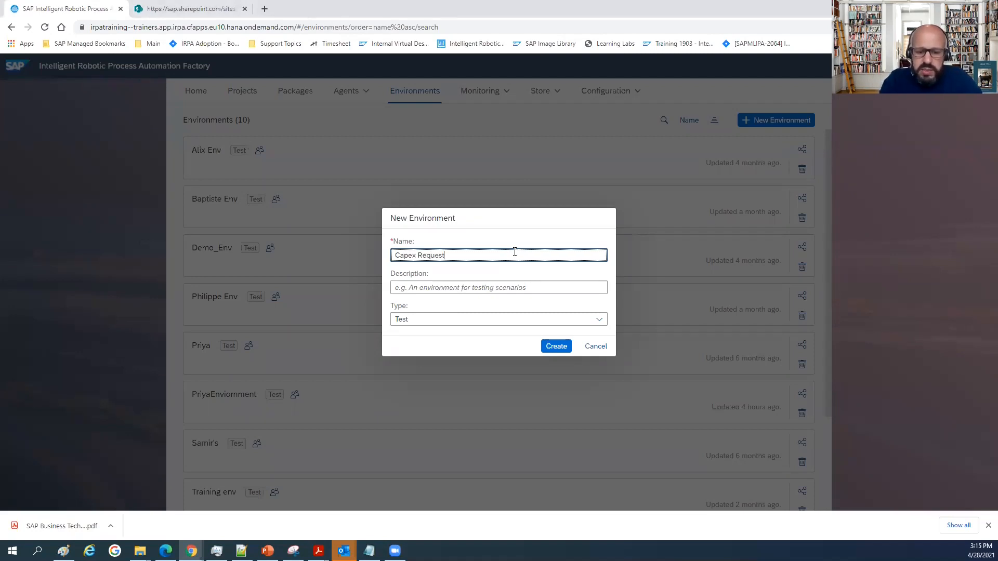
{"action": "type", "text": " - "}
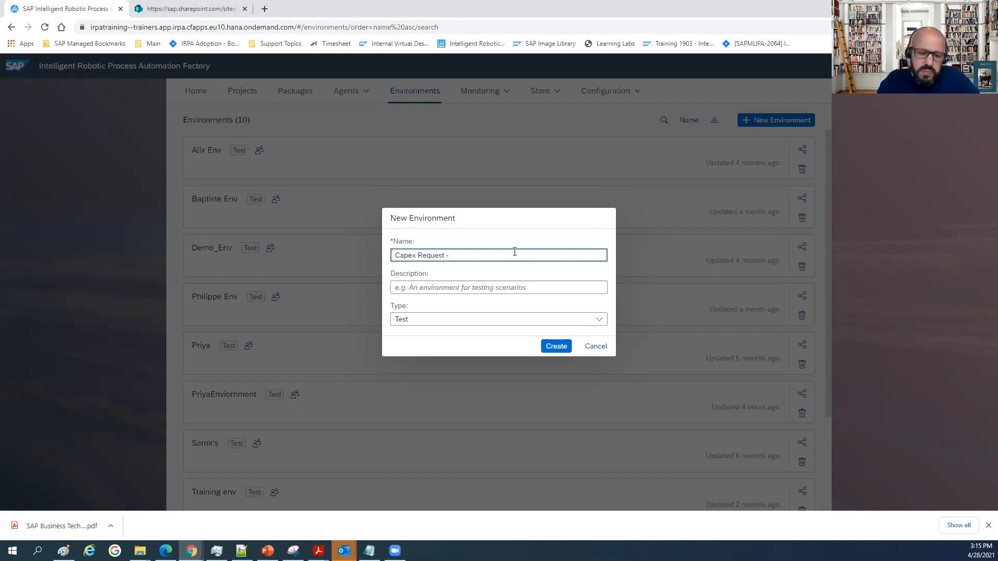
{"action": "type", "text": "SAmir"}
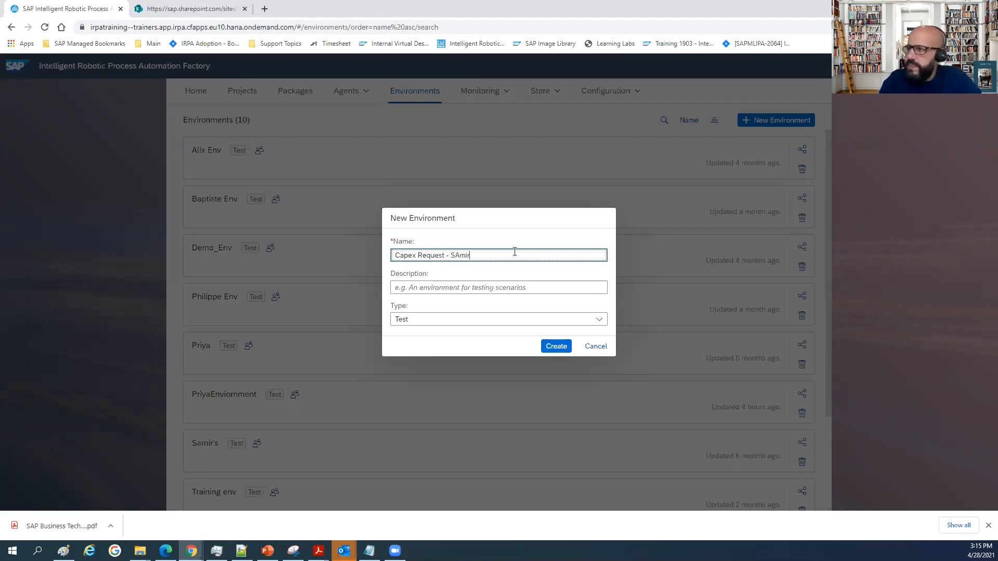
{"action": "key", "text": "BackSpace"}
{"action": "key", "text": "BackSpace"}
{"action": "key", "text": "BackSpace"}
{"action": "type", "text": "m"}
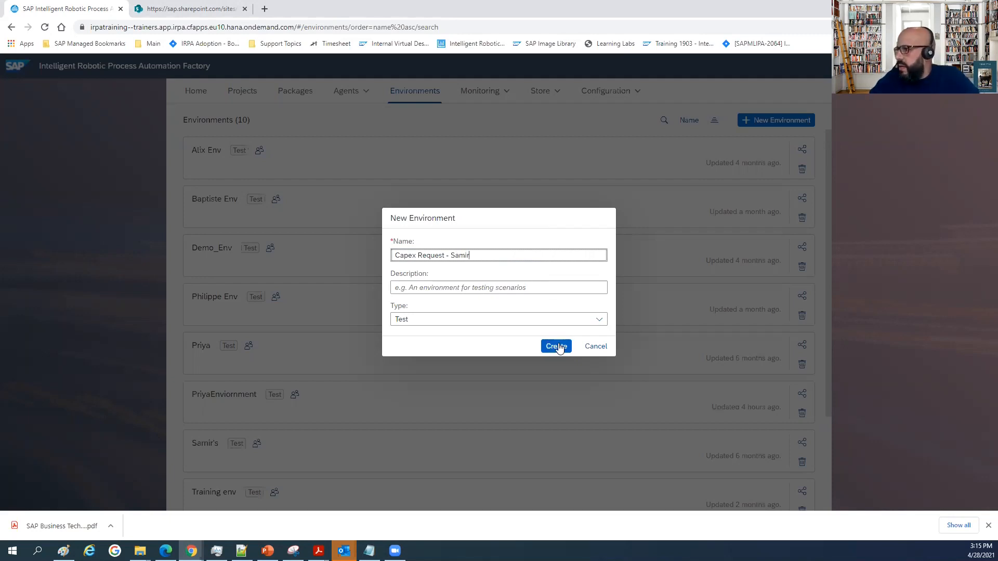
Keep the environment type as Test and create the environment.
{"action": "left_click", "coordinate": [429, 325]}
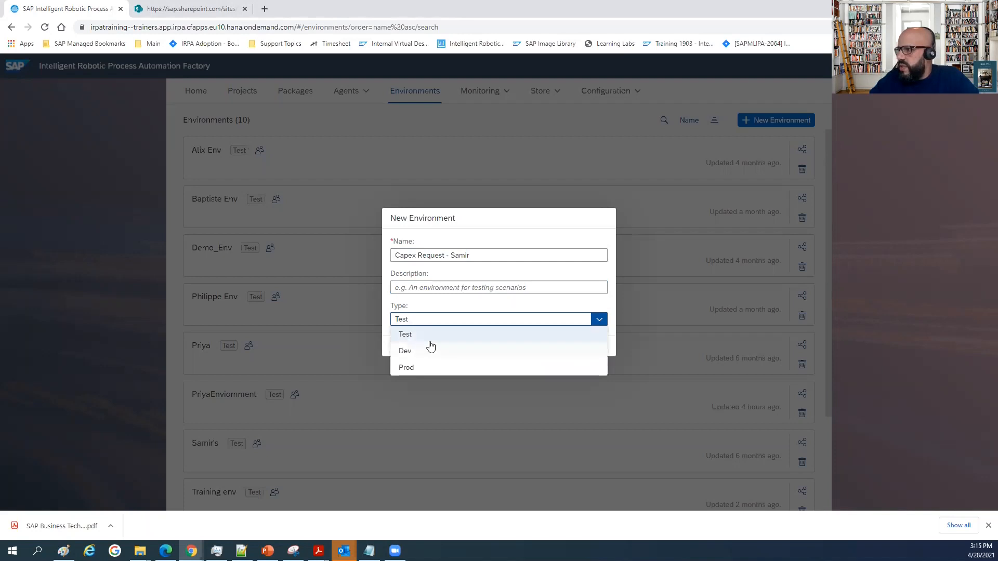
{"action": "left_click", "coordinate": [504, 321]}
{"action": "left_click", "coordinate": [556, 346]}
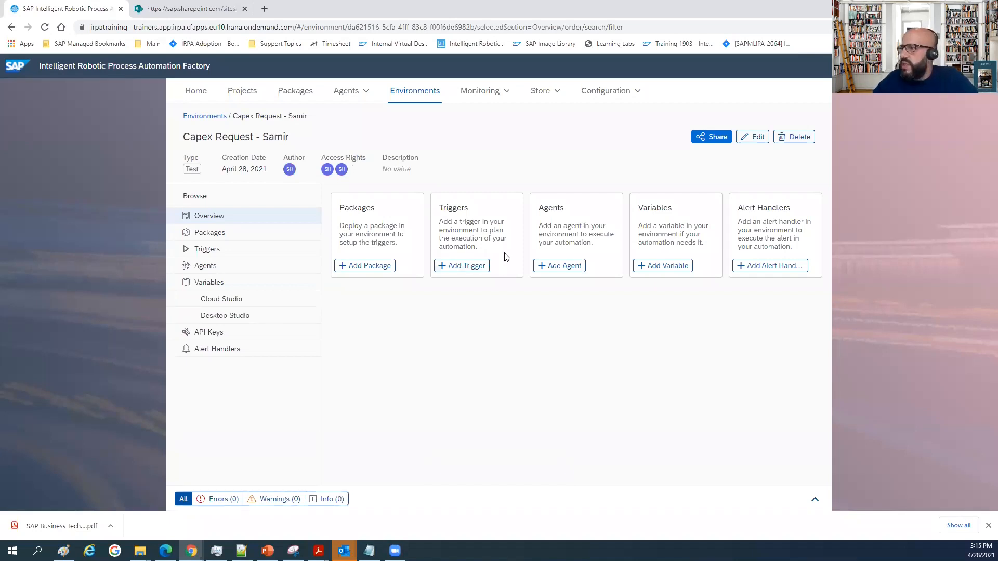
Add the agent on machine PARN34435838A to the new Capex Request environment.
{"action": "left_click", "coordinate": [572, 267]}
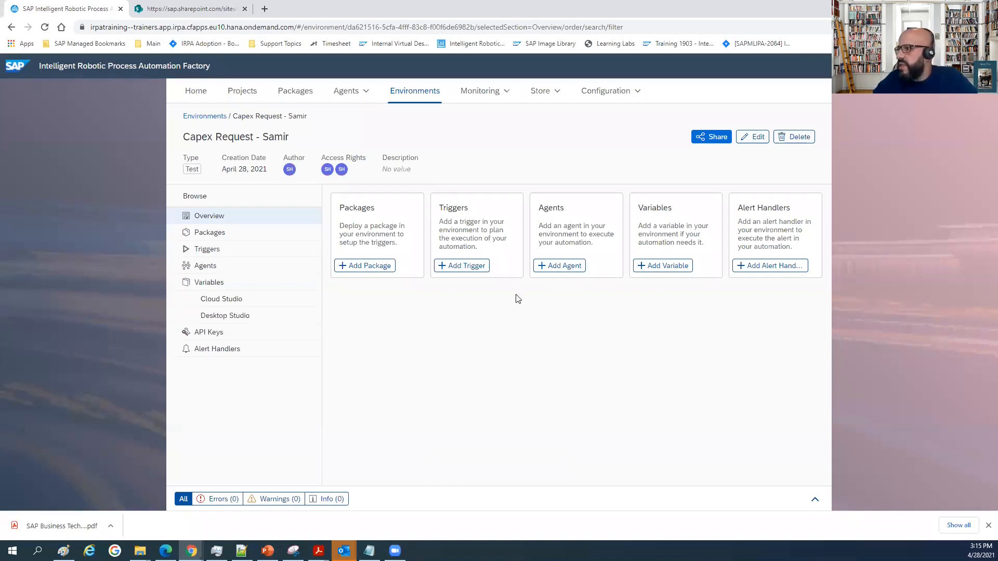
{"action": "left_click", "coordinate": [395, 313]}
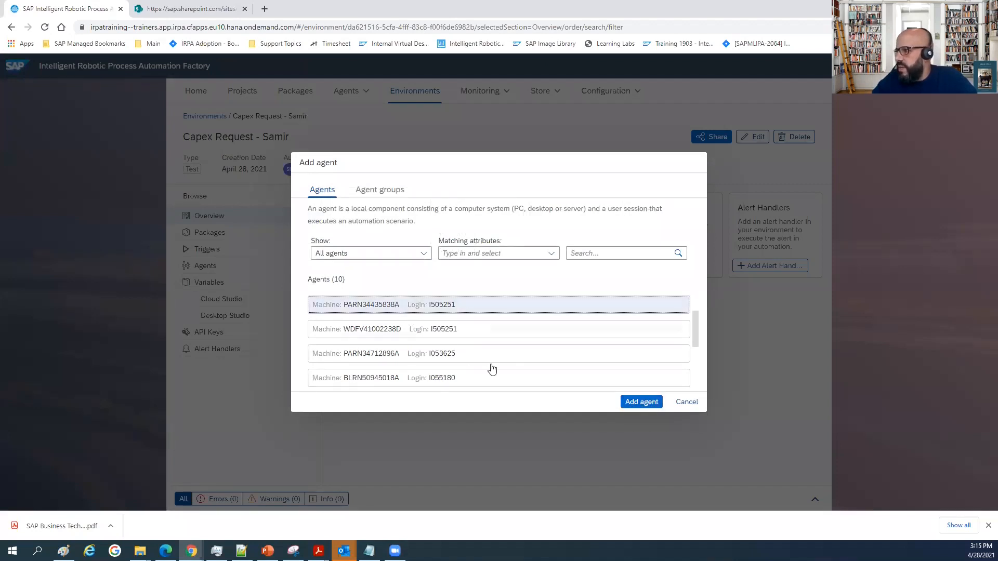
{"action": "left_click", "coordinate": [639, 402]}
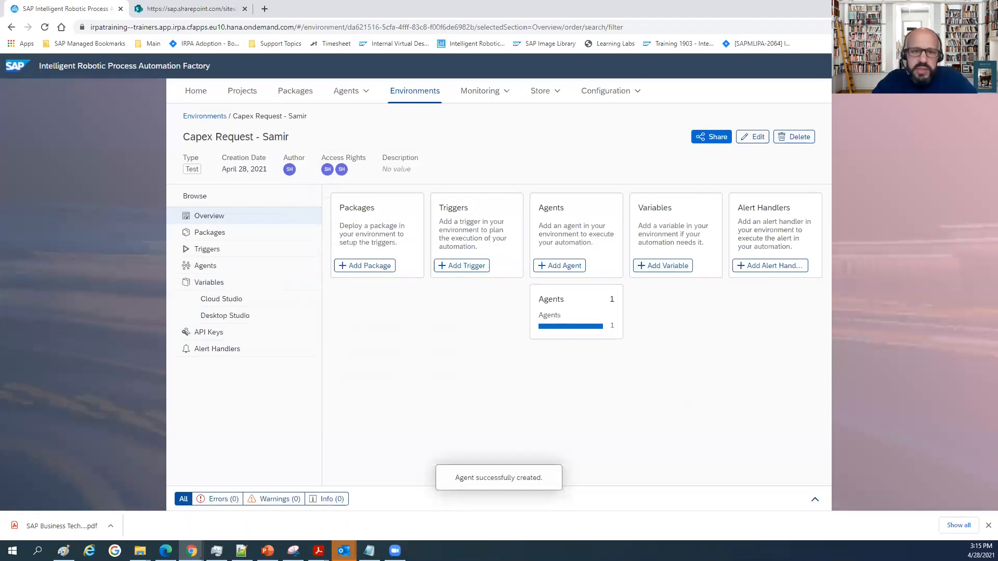
Create a new project named "Capex requests handling".
{"action": "key", "text": "alt+Tab"}
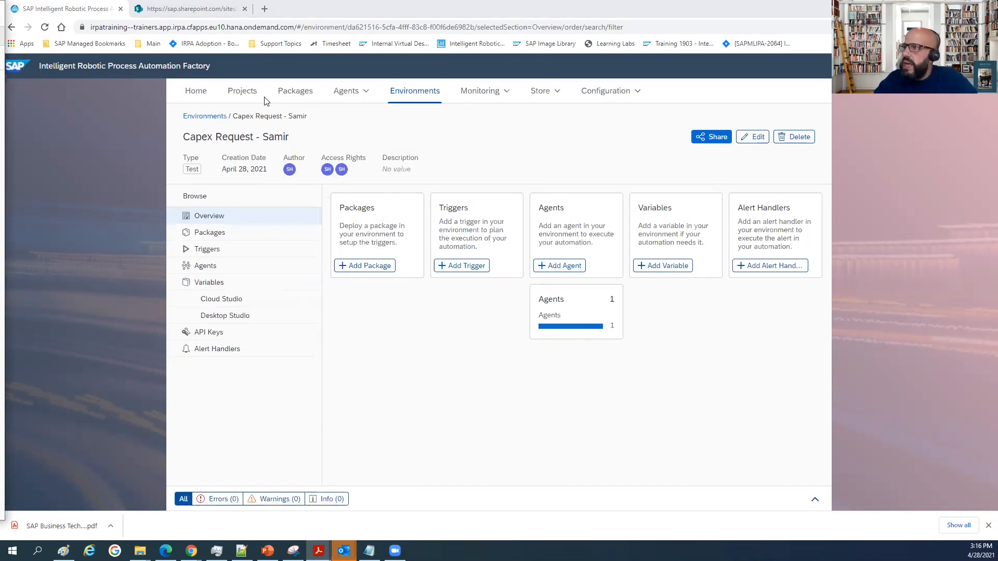
{"action": "left_click", "coordinate": [242, 92]}
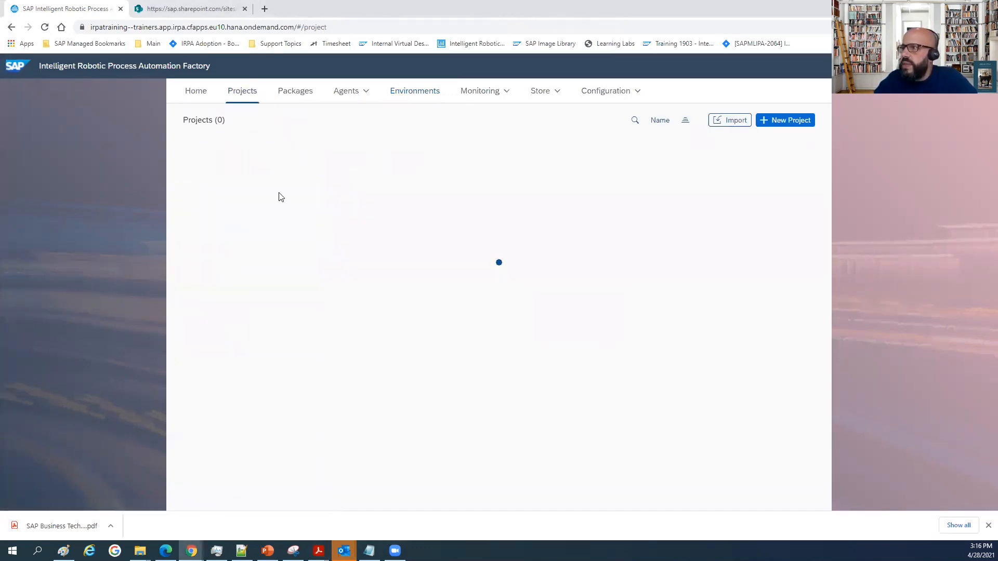
{"action": "left_click", "coordinate": [774, 120]}
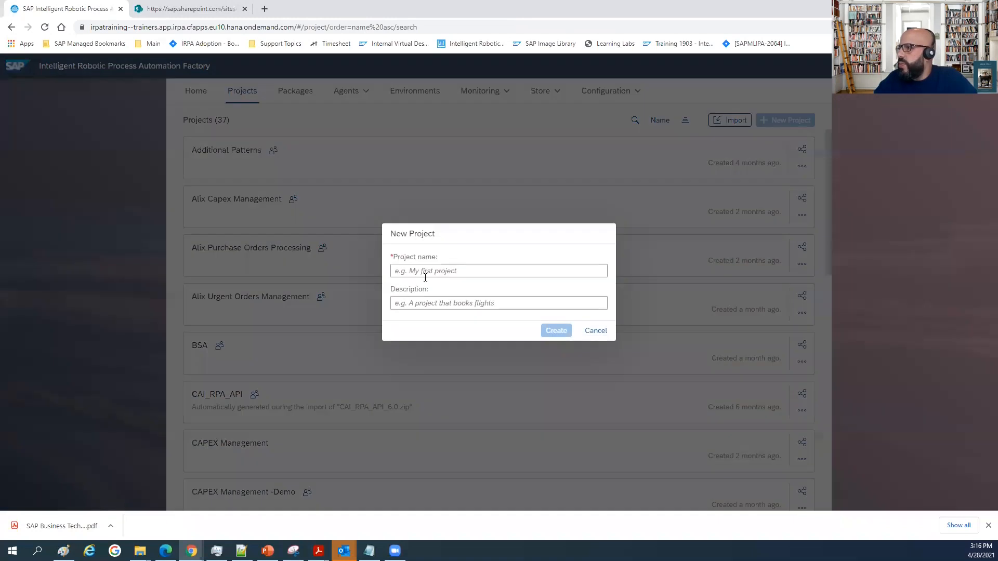
{"action": "left_click", "coordinate": [422, 270]}
{"action": "type", "text": "Capex"}
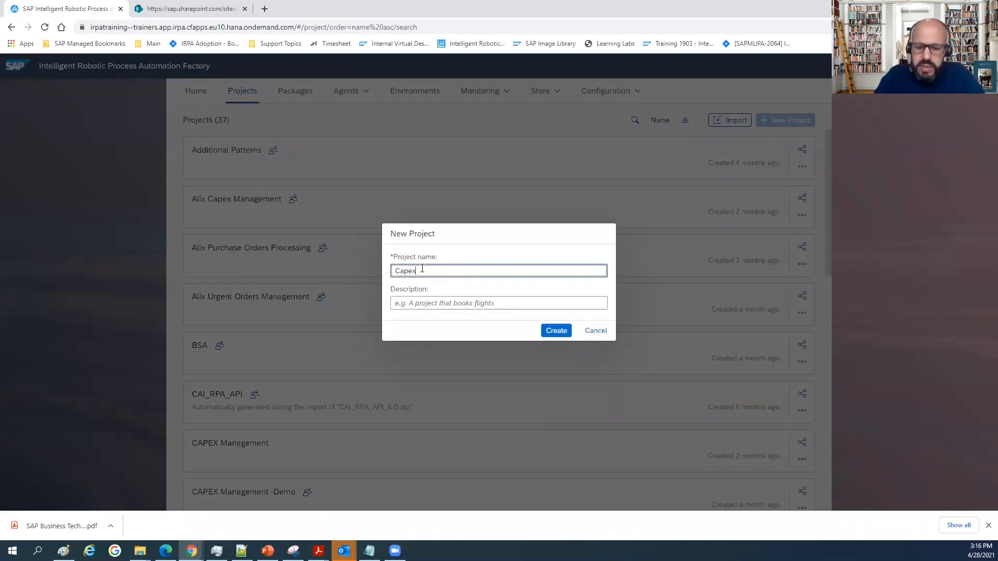
{"action": "type", "text": " reques"}
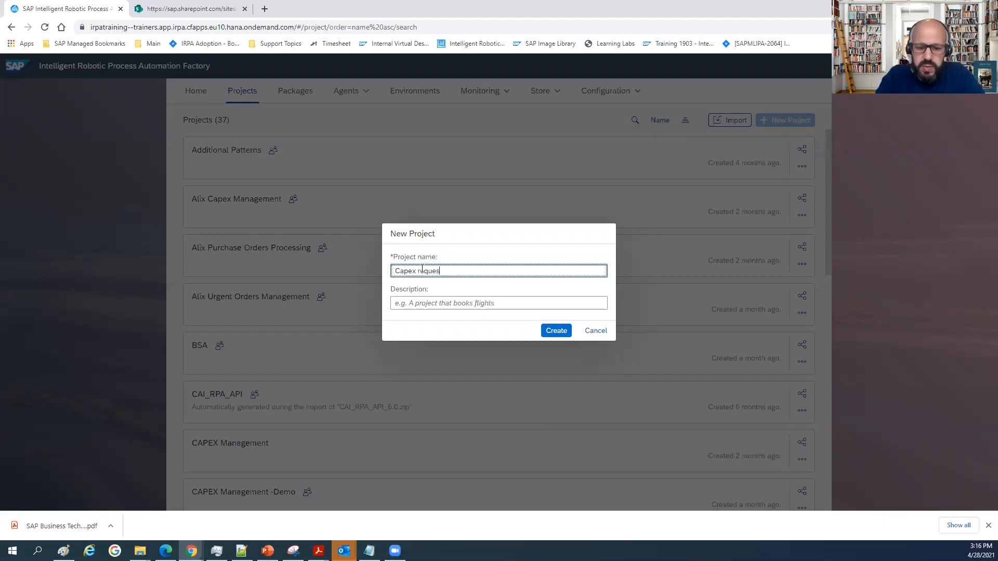
{"action": "type", "text": "ts handling"}
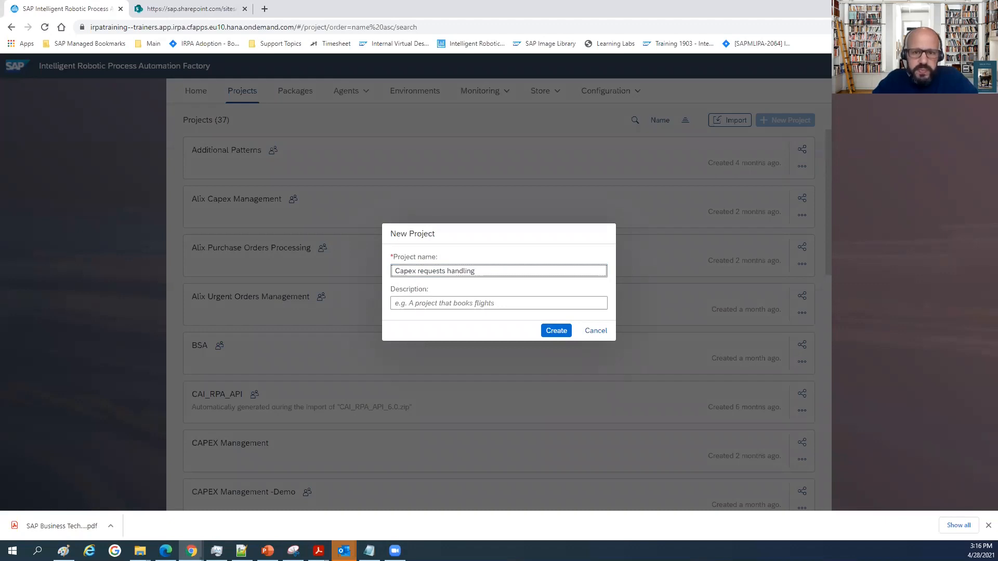
{"action": "left_click", "coordinate": [553, 331]}
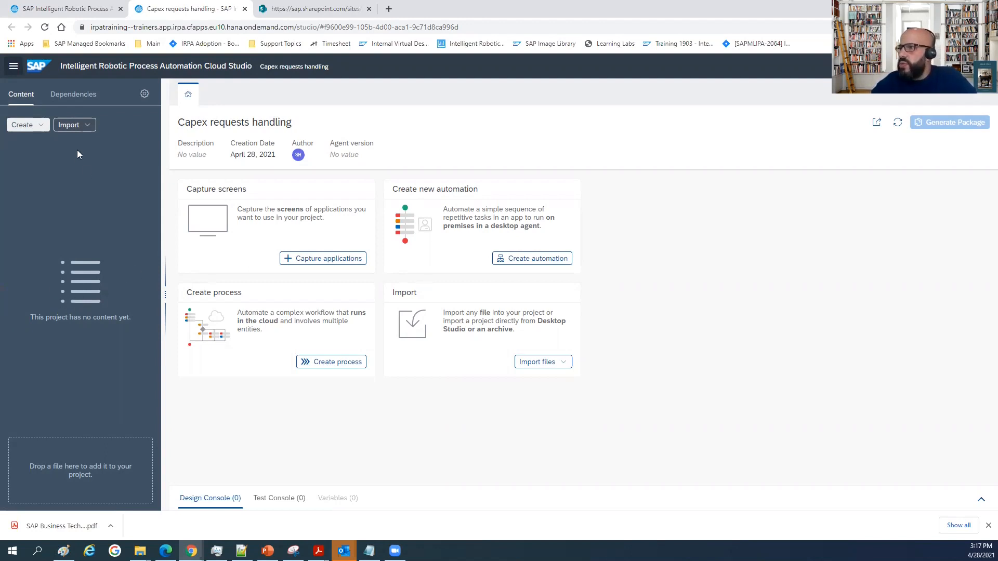
Create an environment variable of type String named definitionID in the project properties.
{"action": "left_click", "coordinate": [144, 94]}
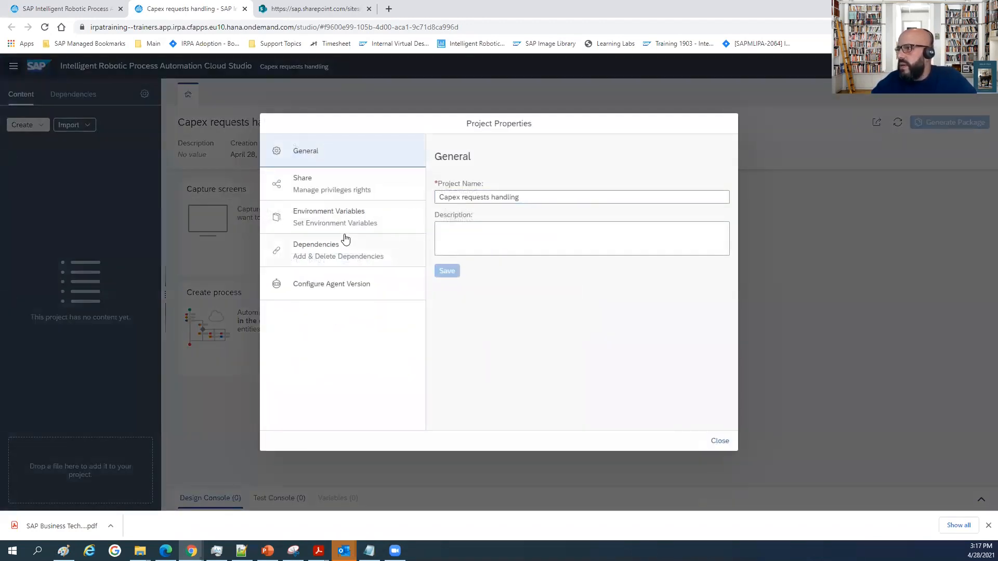
{"action": "left_click", "coordinate": [337, 223]}
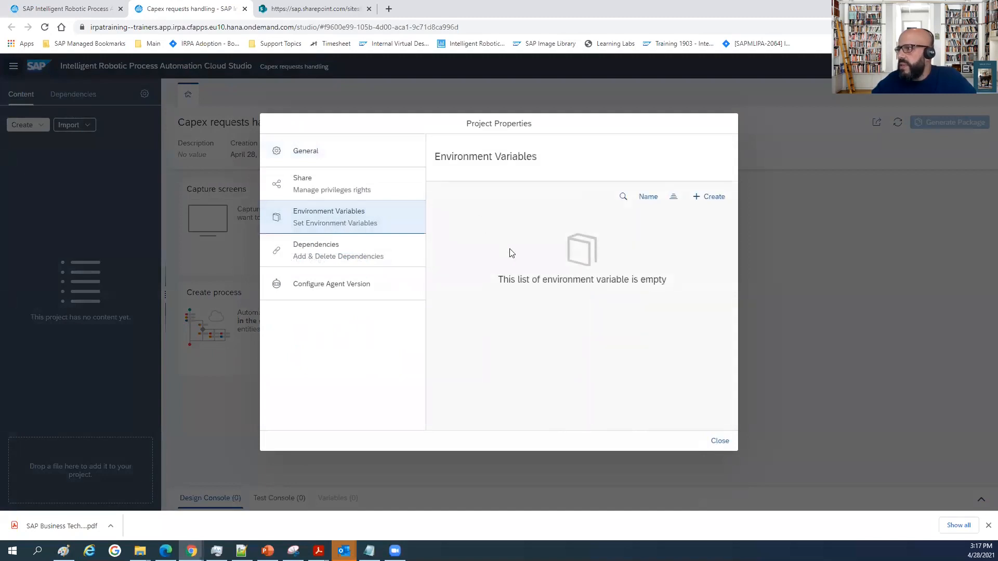
{"action": "left_click", "coordinate": [718, 198]}
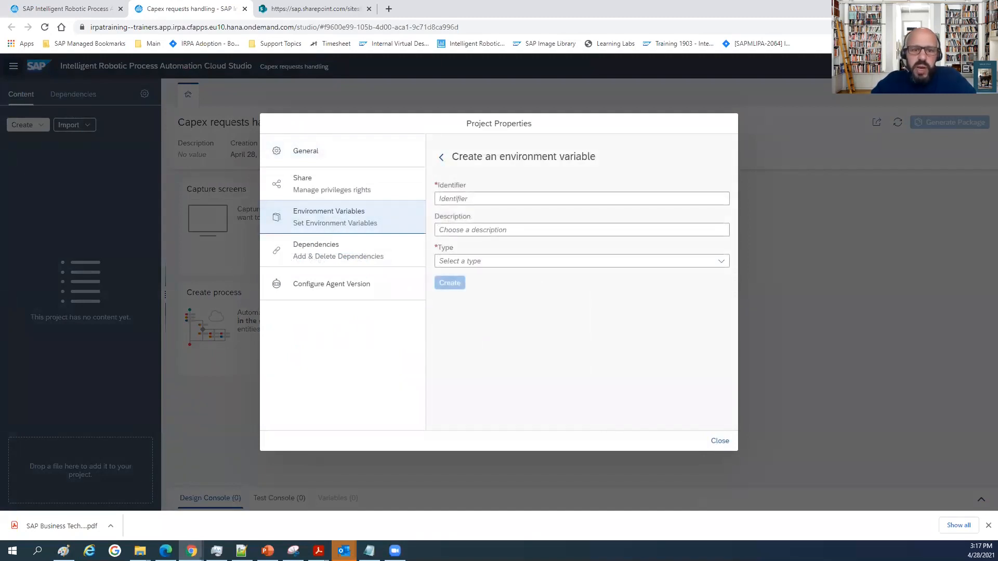
{"action": "left_click", "coordinate": [467, 201]}
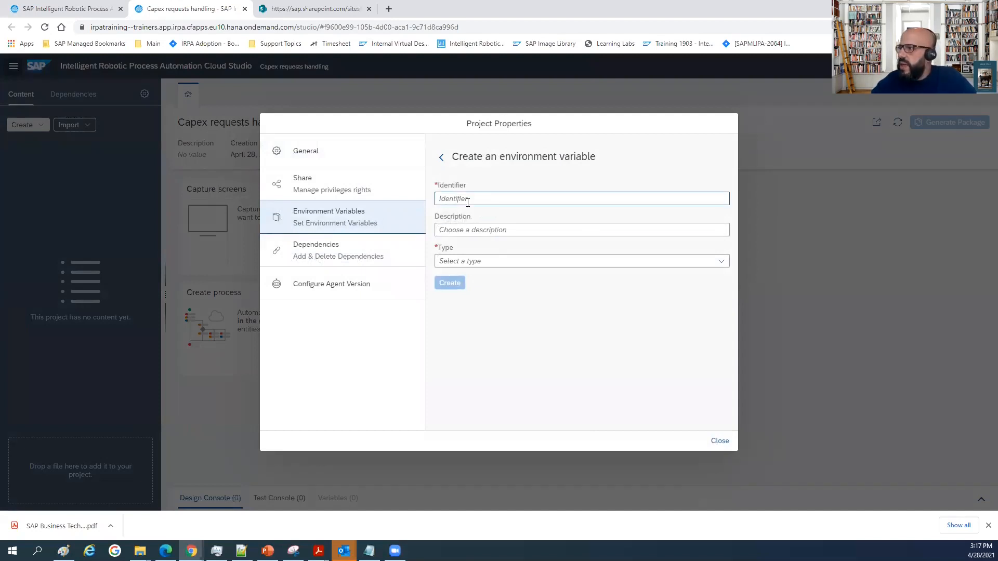
{"action": "type", "text": "Iden"}
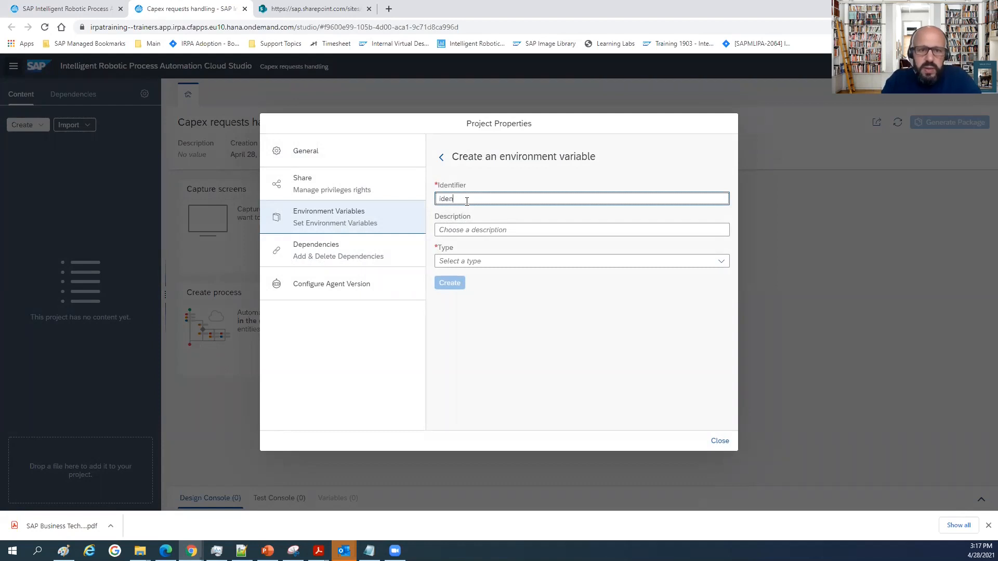
{"action": "key", "text": "BackSpace"}
{"action": "key", "text": "BackSpace"}
{"action": "key", "text": "BackSpace"}
{"action": "key", "text": "BackSpace"}
{"action": "type", "text": "d"}
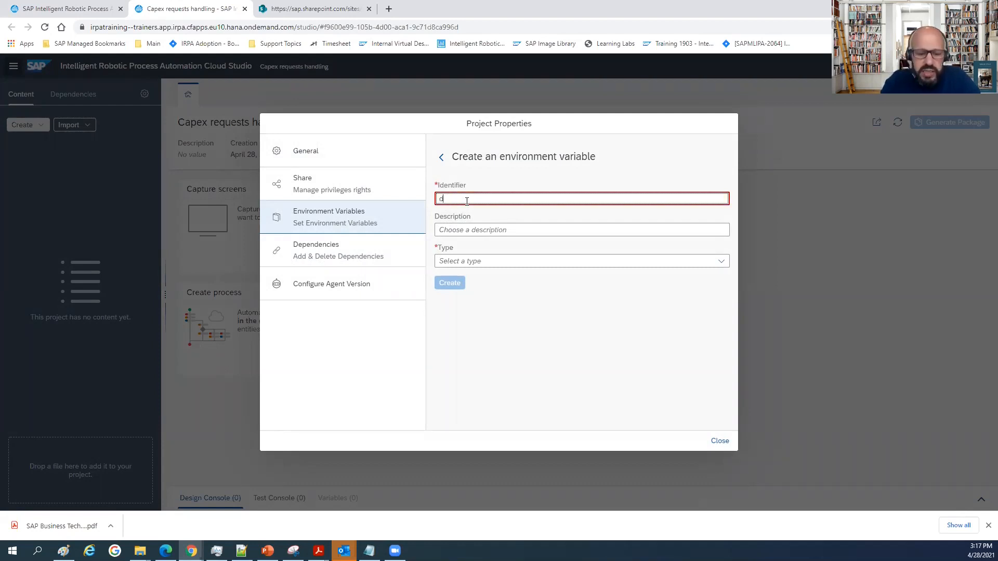
{"action": "type", "text": "efinition"}
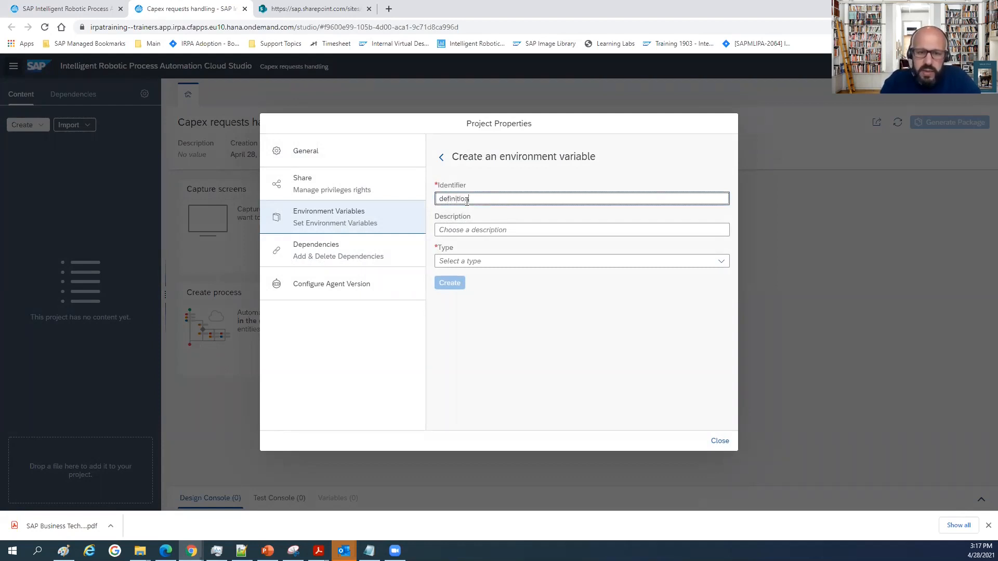
{"action": "type", "text": "ID"}
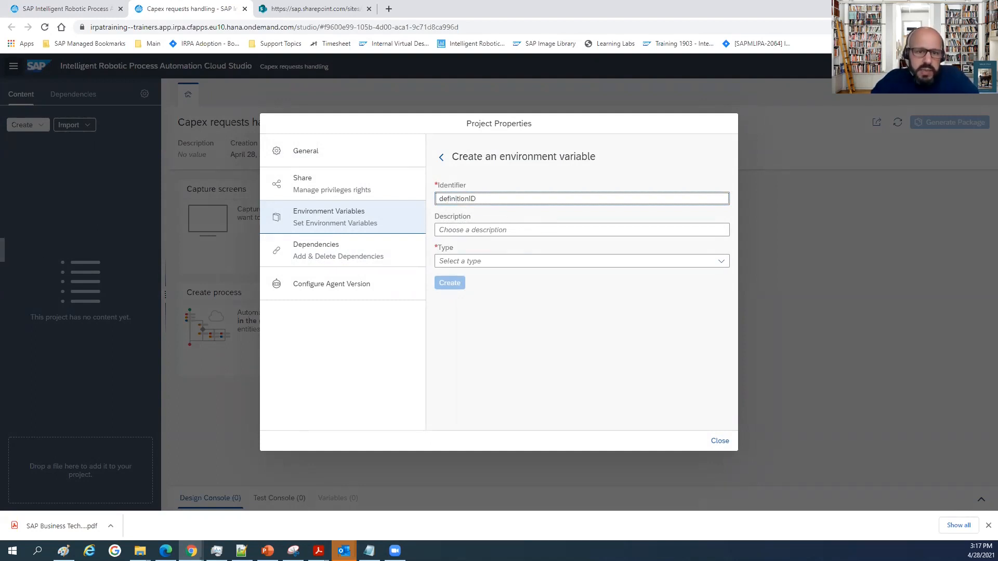
{"action": "left_click", "coordinate": [571, 261]}
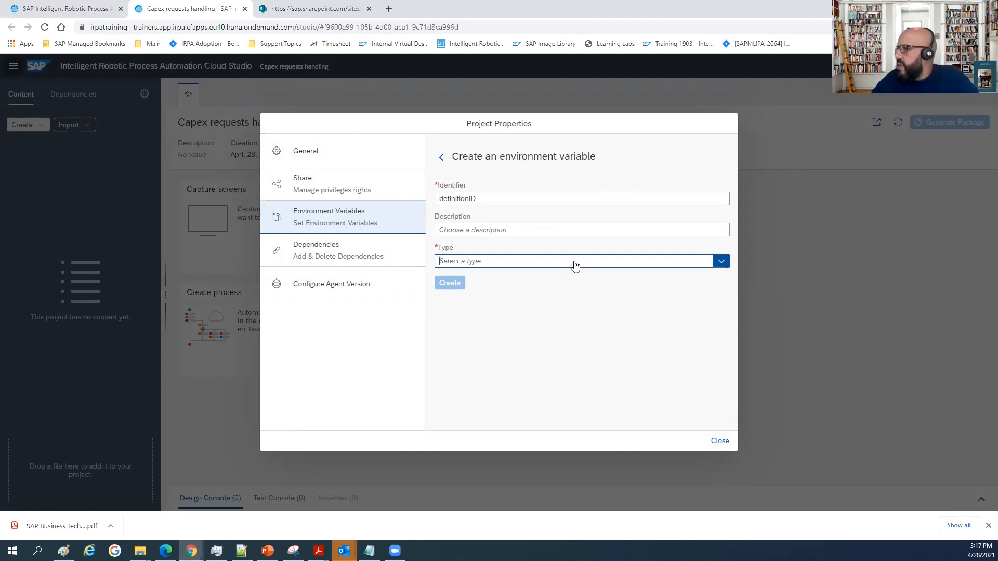
{"action": "left_click", "coordinate": [491, 346]}
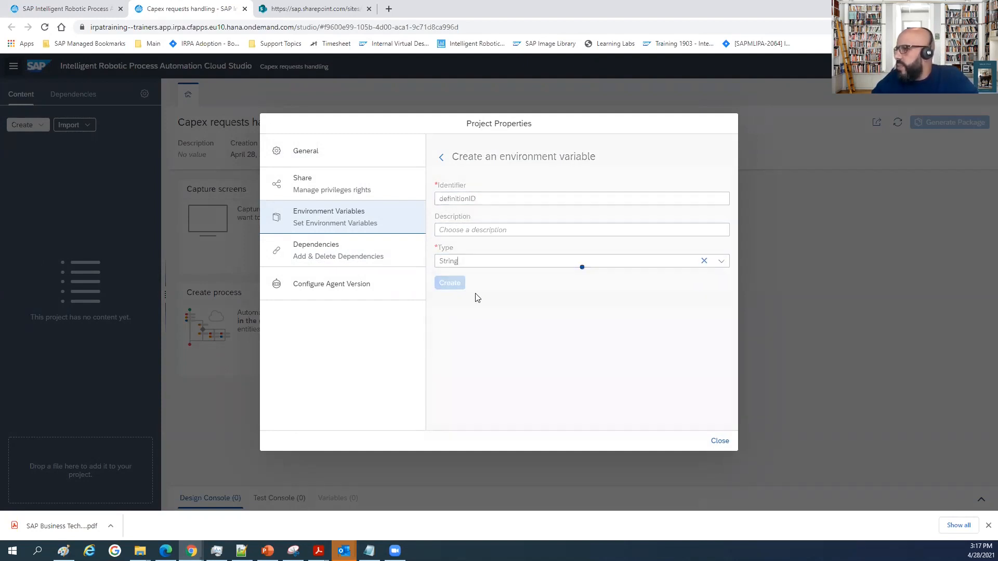
{"action": "left_click", "coordinate": [450, 284]}
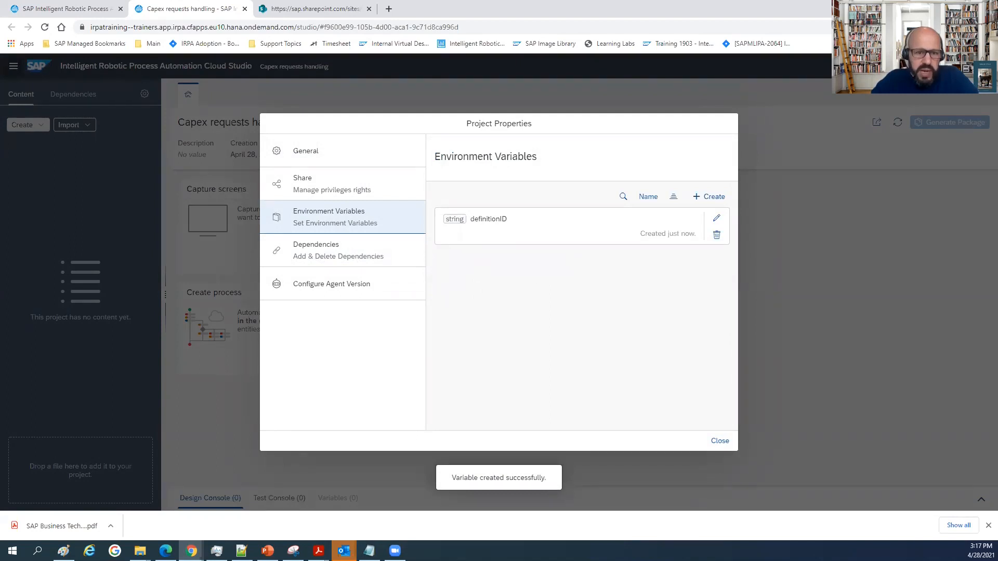
Add a second String environment variable with the identifier erviceUrl.
{"action": "left_click", "coordinate": [708, 197]}
{"action": "left_click", "coordinate": [474, 200]}
{"action": "type", "text": "env"}
{"action": "type", "text": "iceU"}
{"action": "type", "text": "rl"}
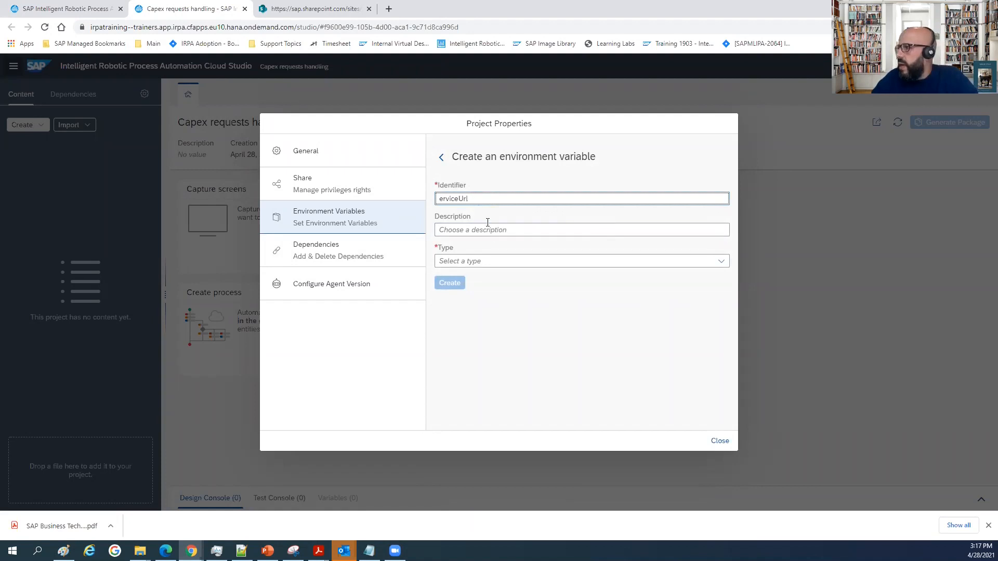
{"action": "left_click", "coordinate": [481, 261]}
{"action": "left_click", "coordinate": [460, 343]}
{"action": "left_click", "coordinate": [449, 284]}
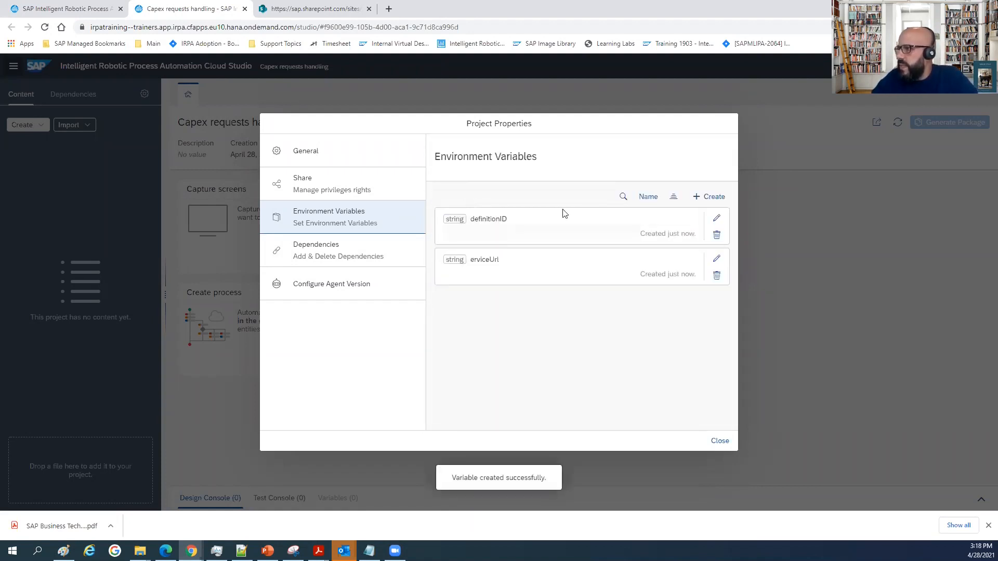
Add a String environment variable with the identifier uaaClientId, using a capital C.
{"action": "left_click", "coordinate": [707, 197]}
{"action": "left_click", "coordinate": [465, 199]}
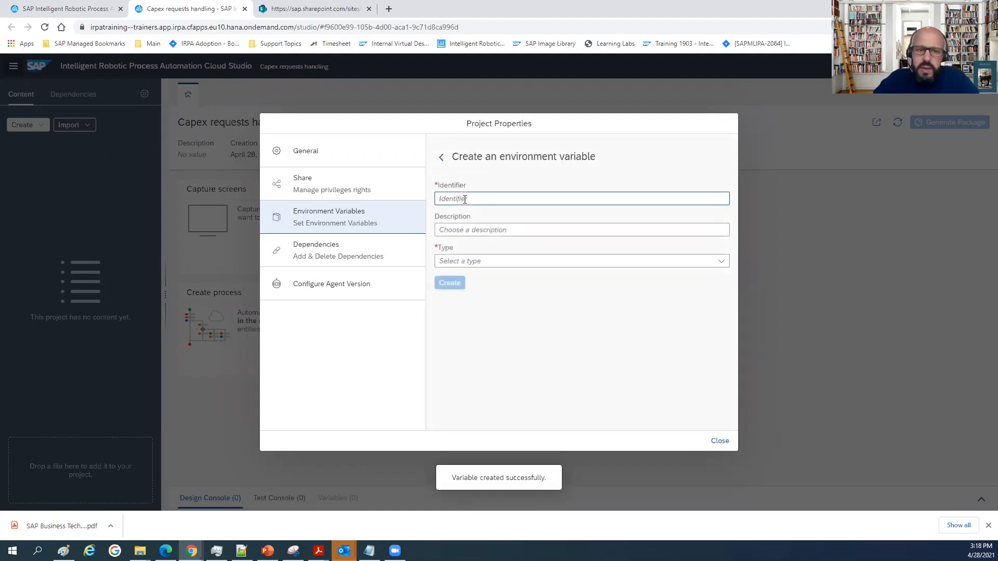
{"action": "type", "text": "uaa"}
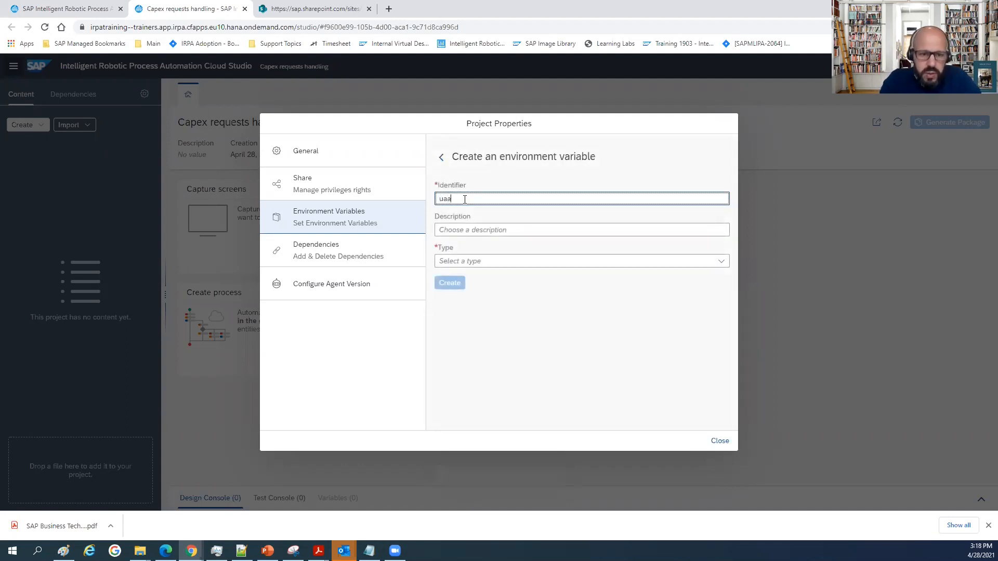
{"action": "type", "text": "clien"}
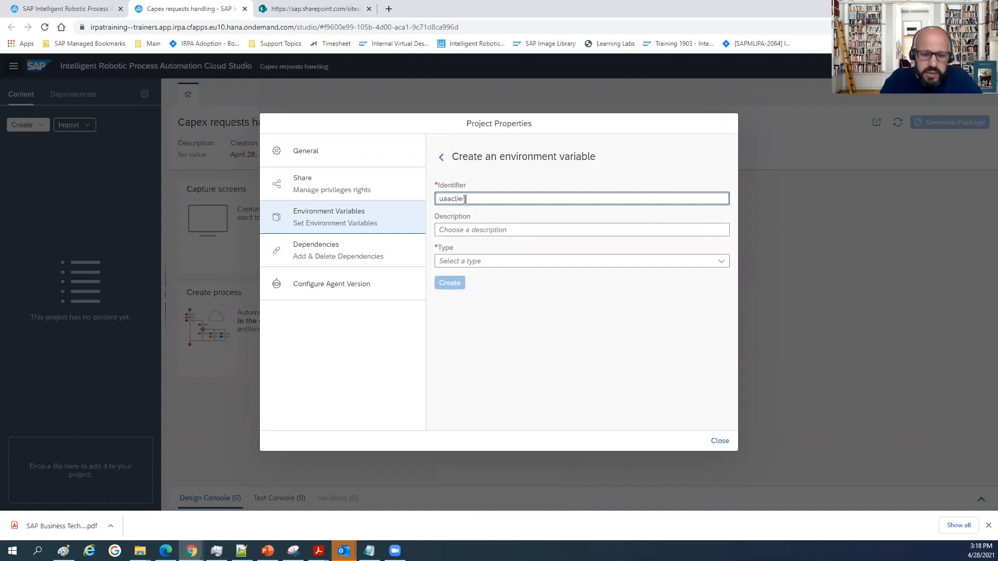
{"action": "type", "text": "tId"}
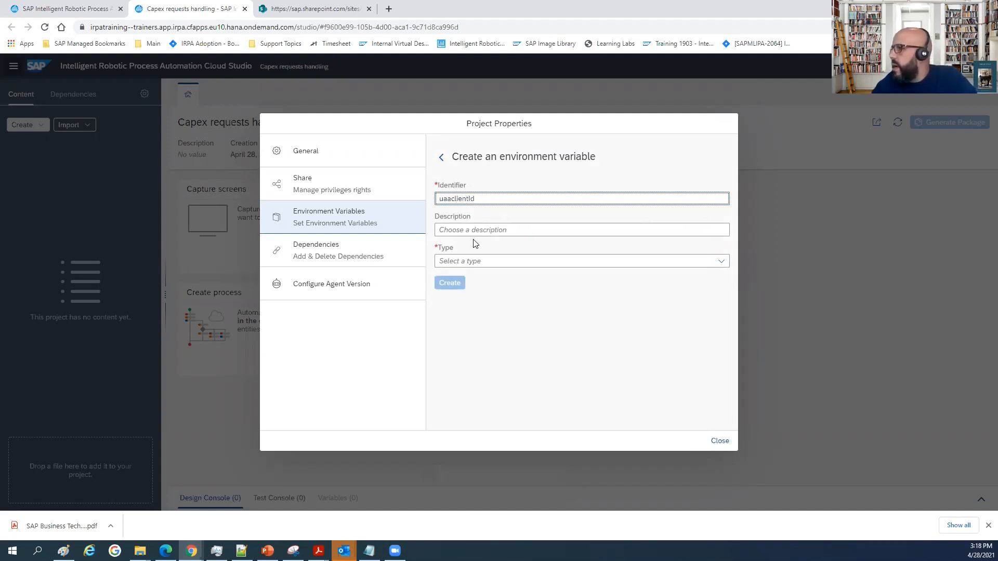
{"action": "left_click", "coordinate": [451, 202]}
{"action": "key", "text": "Delete"}
{"action": "type", "text": "C"}
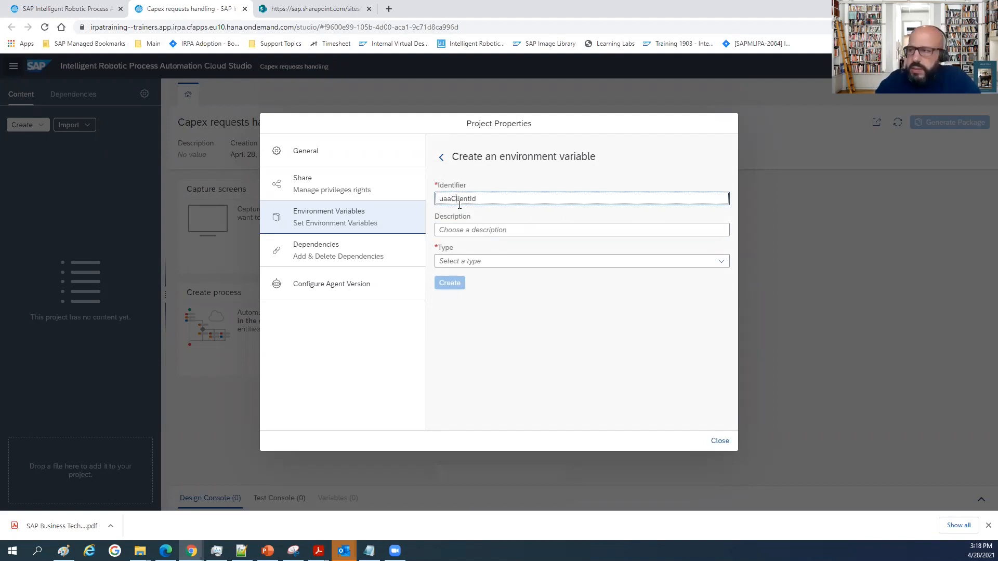
{"action": "left_click", "coordinate": [468, 261]}
{"action": "left_click", "coordinate": [472, 342]}
{"action": "left_click", "coordinate": [451, 284]}
Add a Password environment variable named uaaClientSecret, consulting the workflow service key in Notepad before choosing the type.
{"action": "left_click", "coordinate": [711, 197]}
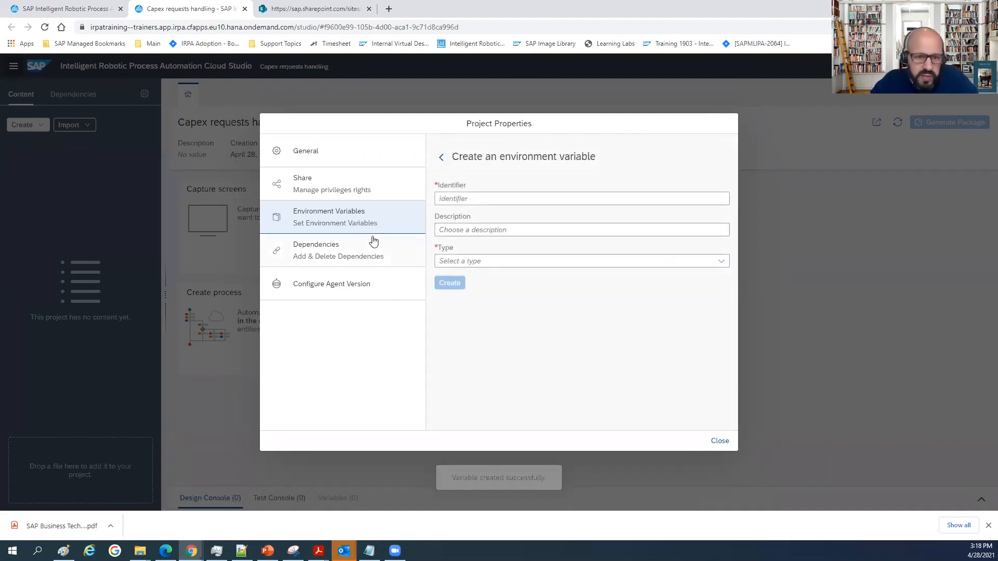
{"action": "left_click", "coordinate": [468, 198]}
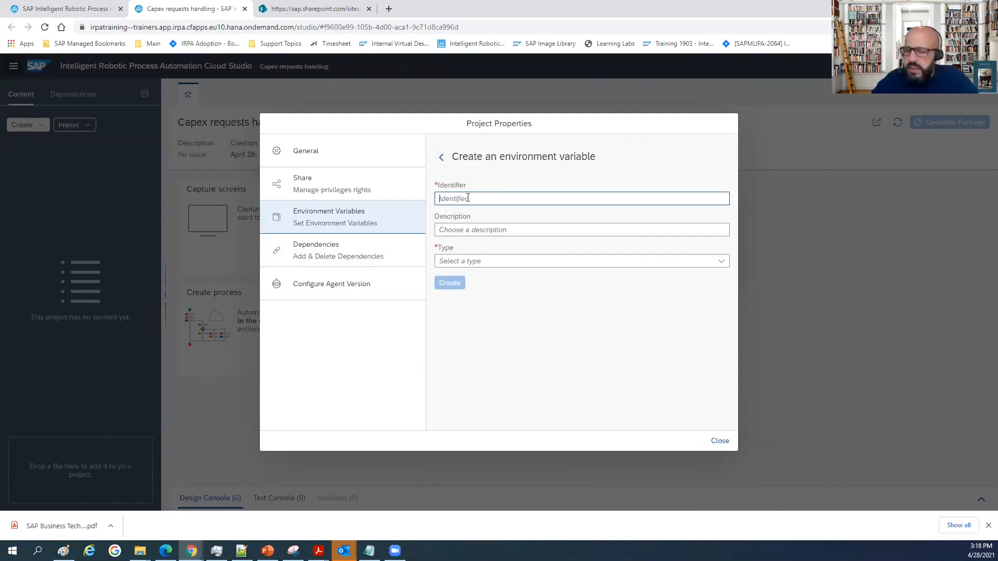
{"action": "type", "text": "uaaClientSe"}
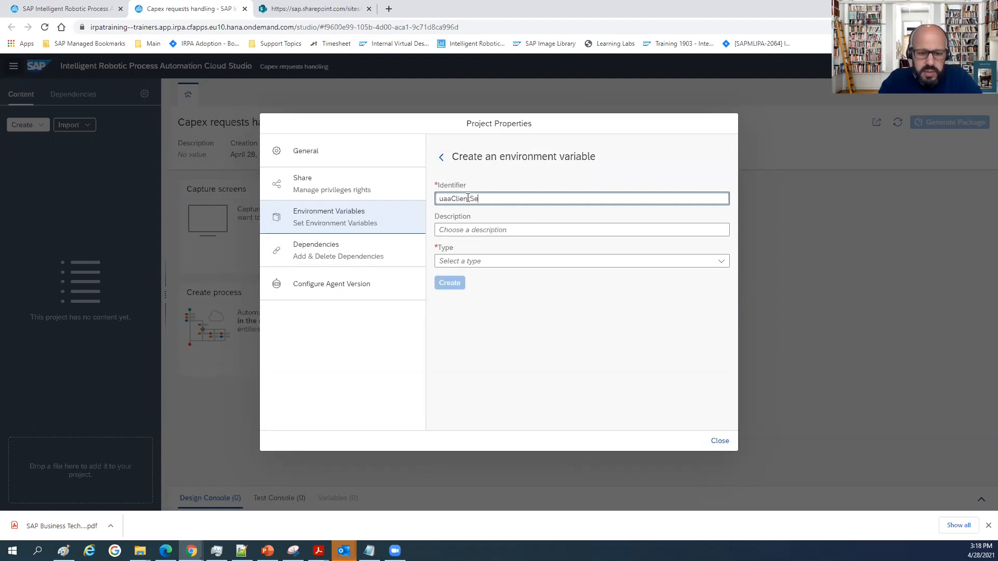
{"action": "type", "text": "cret"}
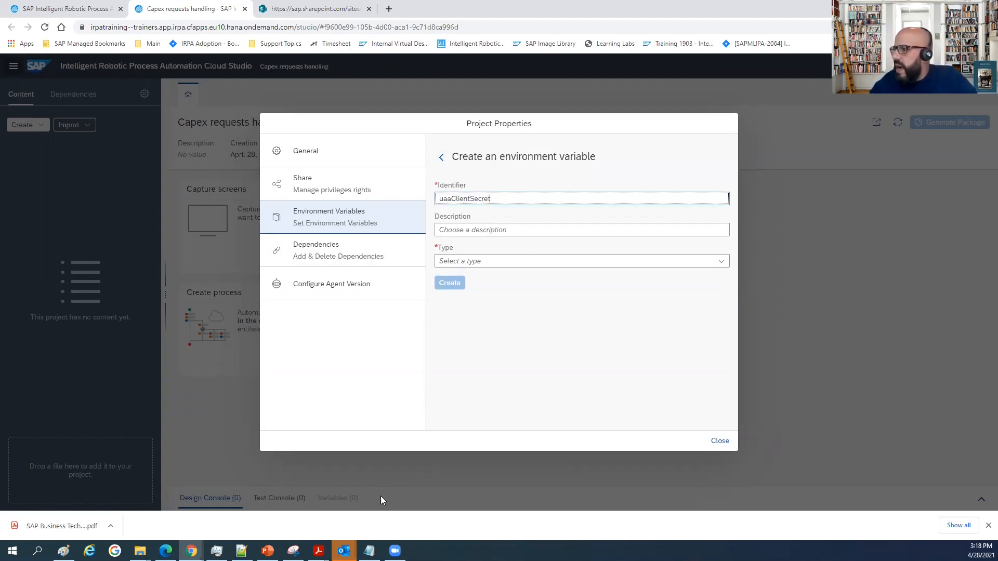
{"action": "left_click", "coordinate": [369, 506]}
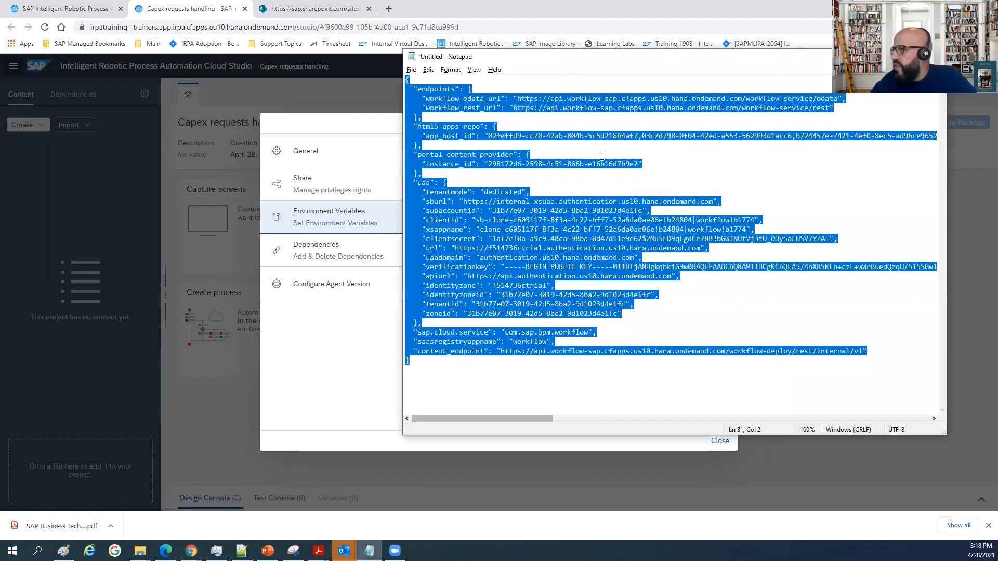
{"action": "left_click", "coordinate": [601, 154]}
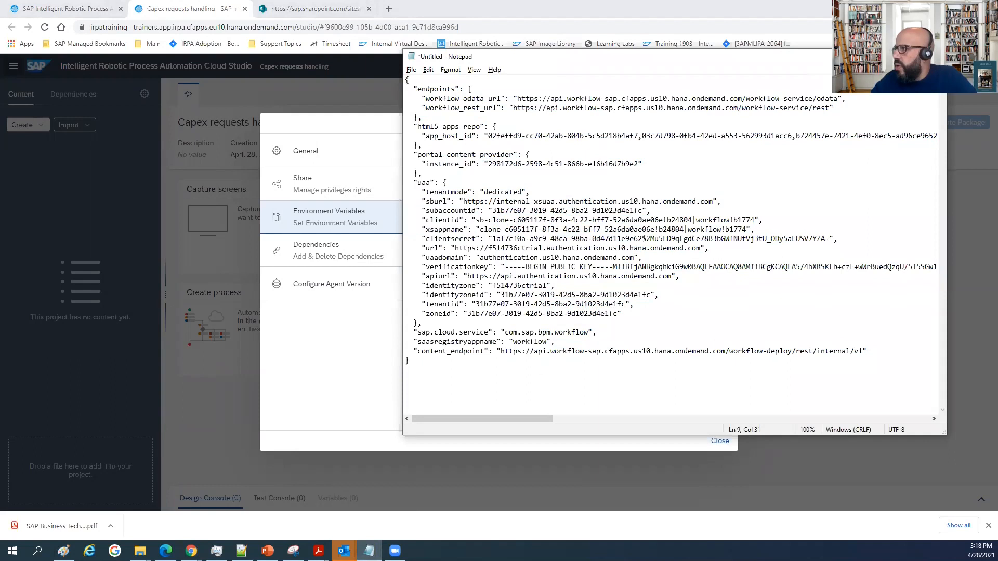
{"action": "key", "text": "alt+Tab"}
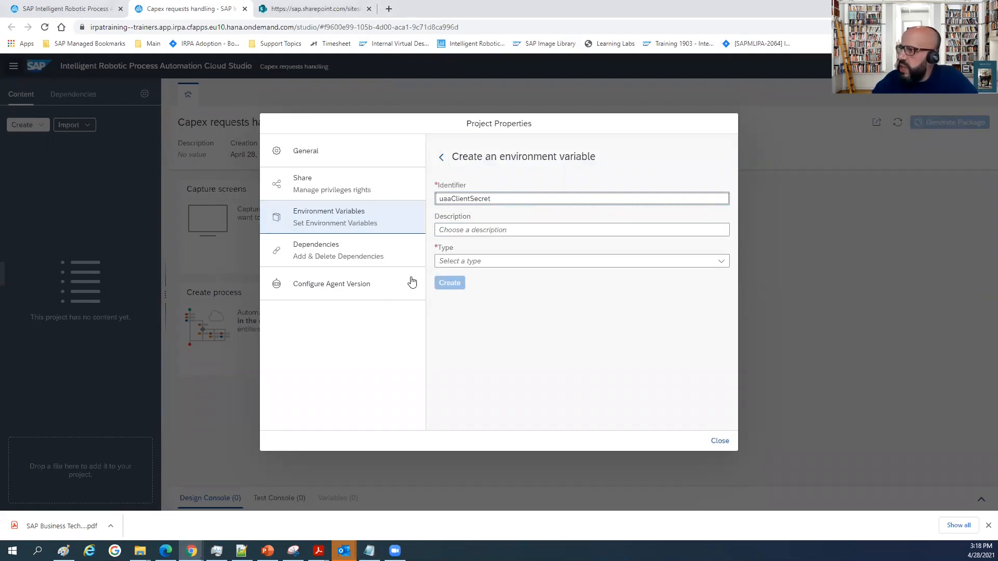
{"action": "left_click", "coordinate": [452, 259]}
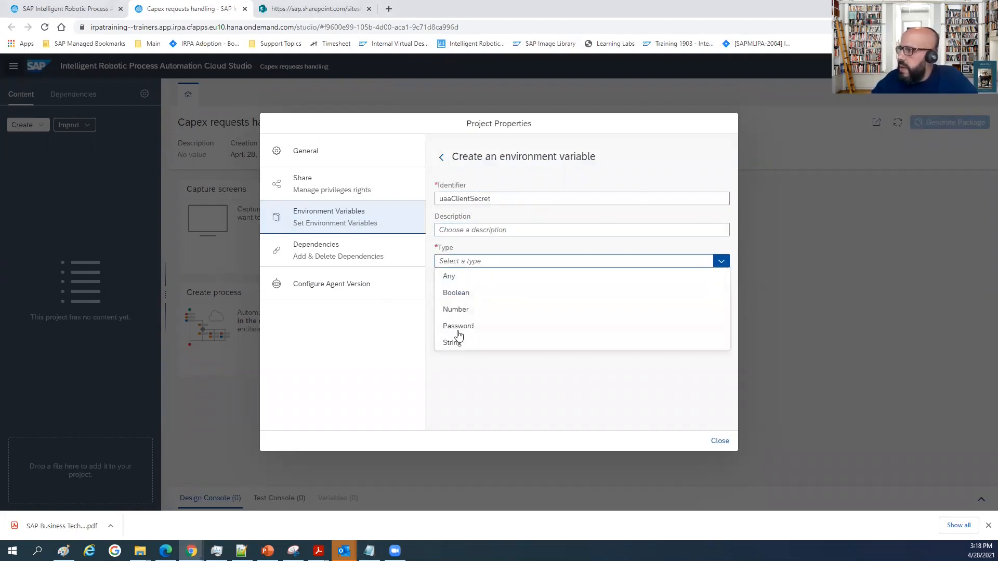
{"action": "left_click", "coordinate": [459, 327]}
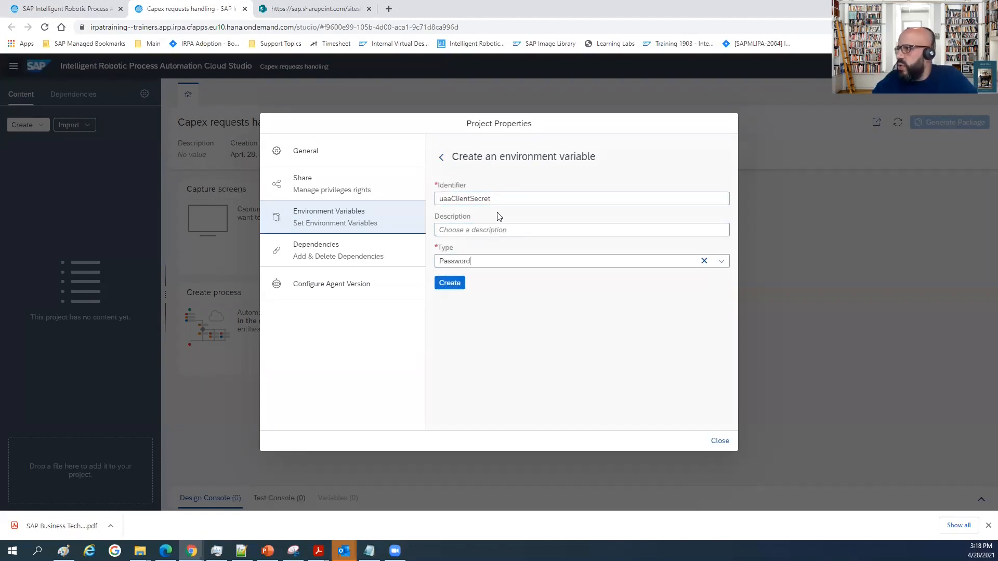
{"action": "left_click", "coordinate": [448, 285]}
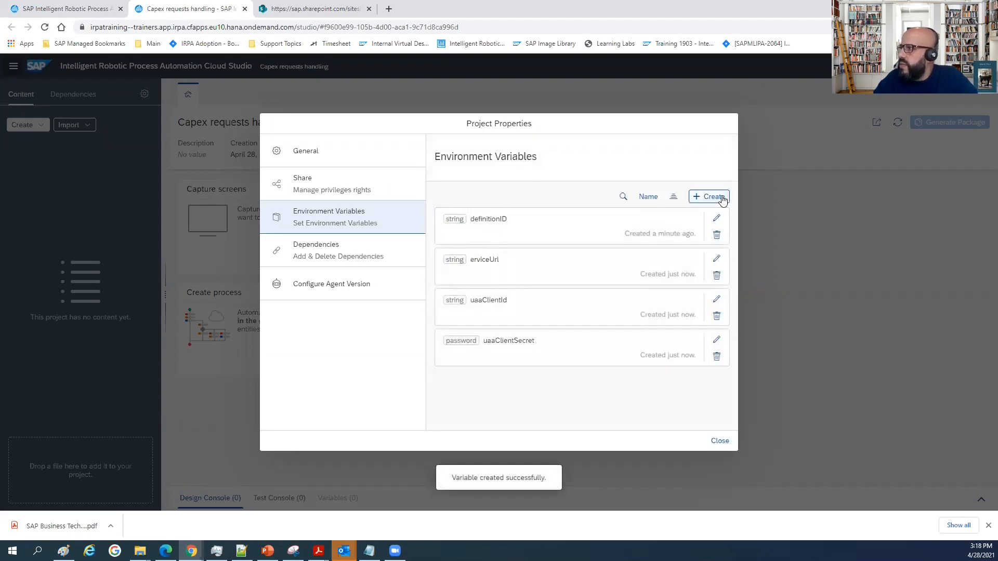
Add a String environment variable named uaaUrl and close the project properties.
{"action": "left_click", "coordinate": [722, 201]}
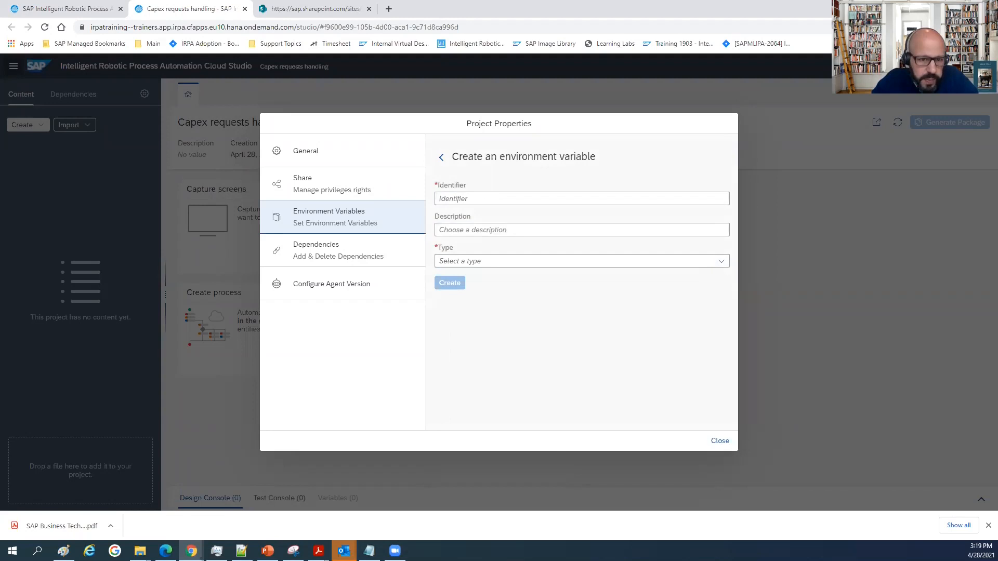
{"action": "left_click", "coordinate": [462, 197]}
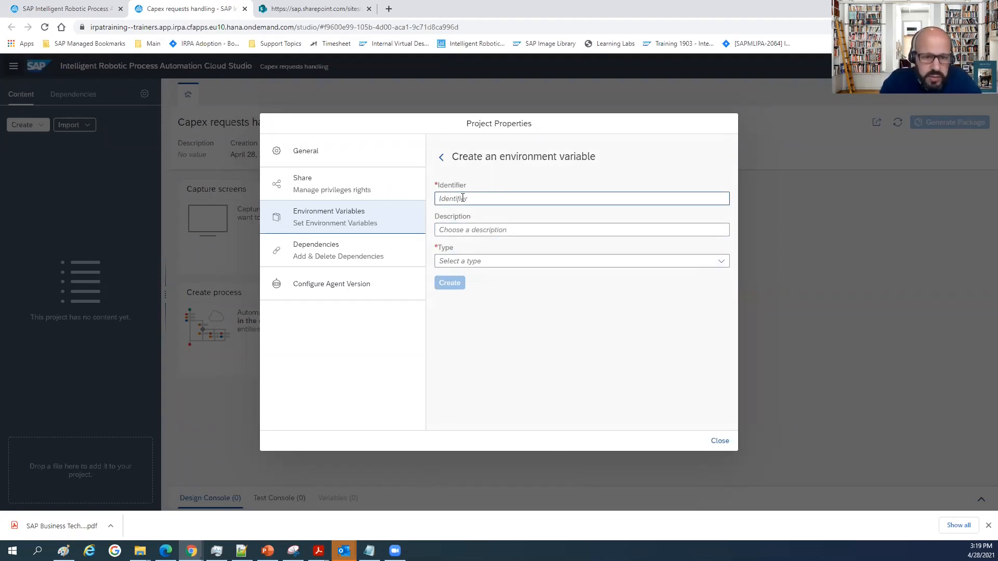
{"action": "type", "text": "uaaUrl"}
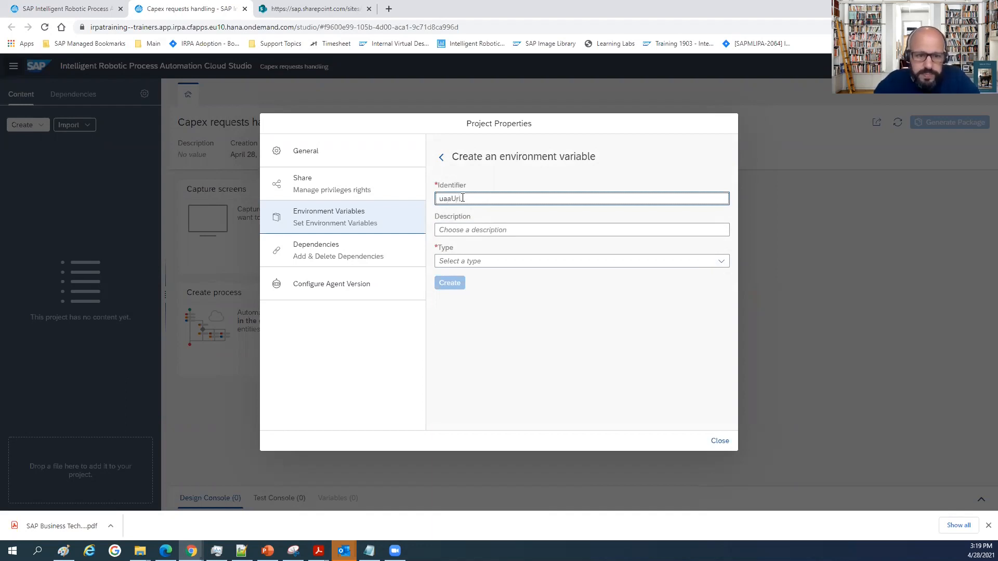
{"action": "left_click", "coordinate": [467, 261]}
{"action": "left_click", "coordinate": [461, 343]}
{"action": "left_click", "coordinate": [452, 287]}
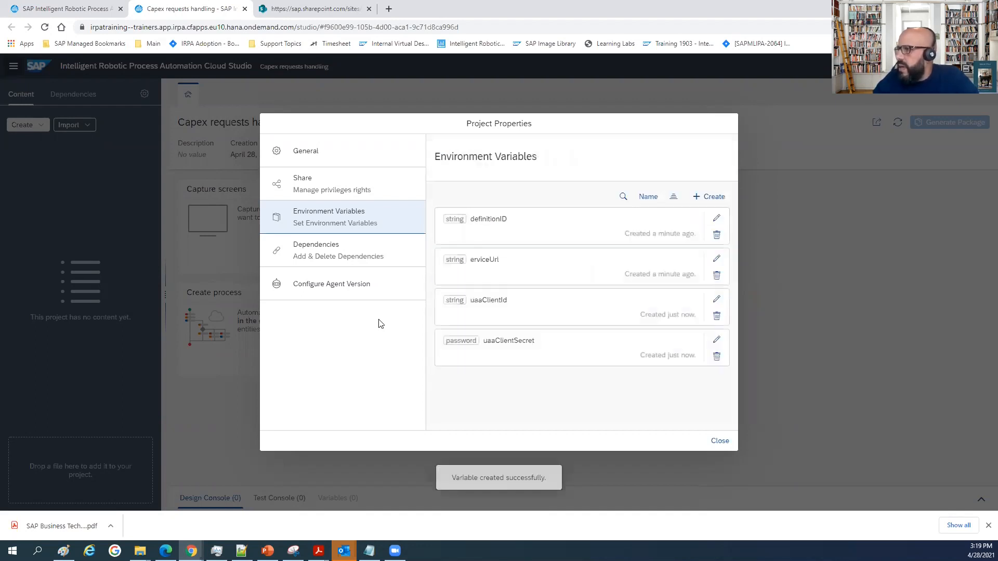
{"action": "left_click", "coordinate": [721, 444]}
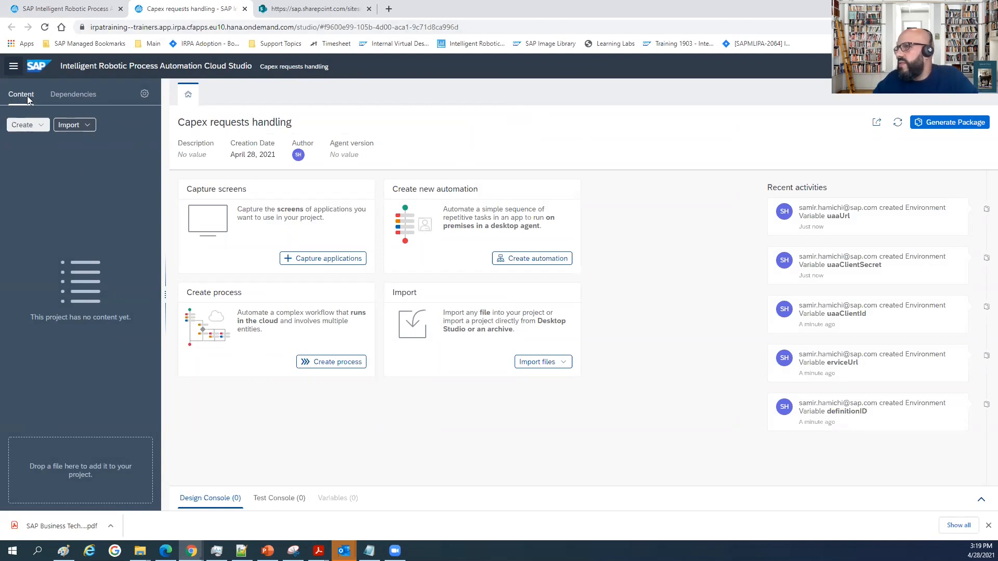
Start creating an automation in the project and configure its agent version as 2.0.11.
{"action": "left_click", "coordinate": [42, 127]}
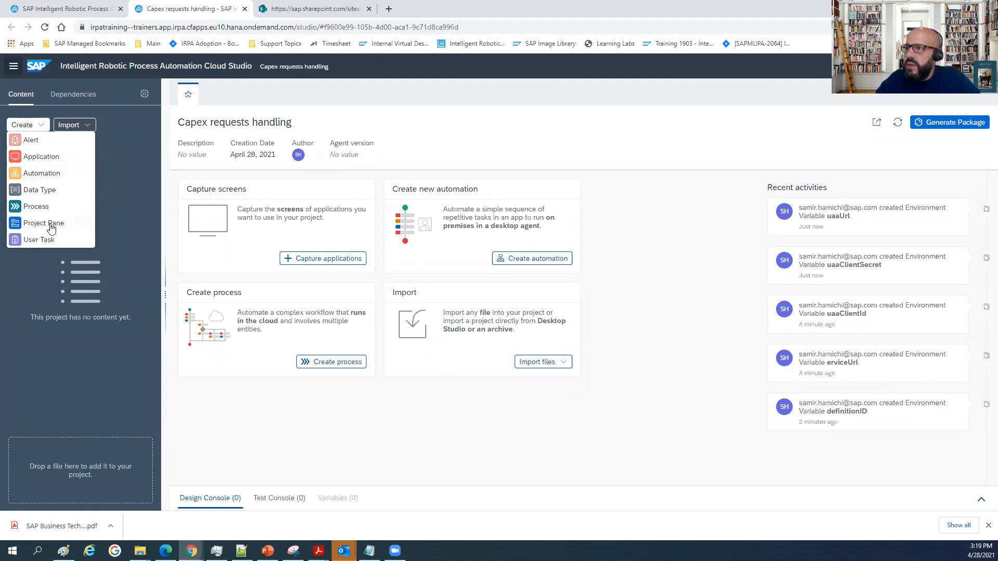
{"action": "left_click", "coordinate": [34, 175]}
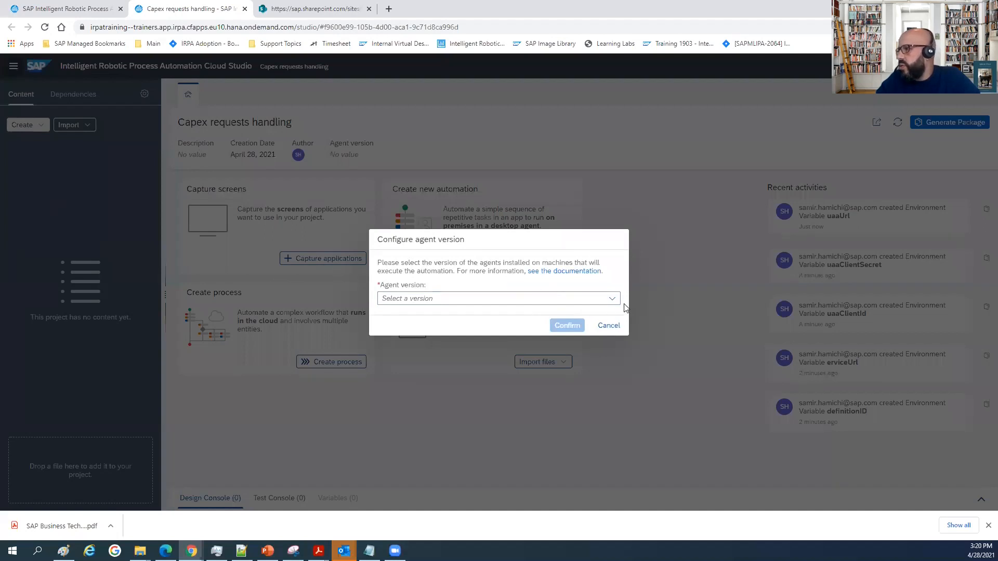
{"action": "left_click", "coordinate": [612, 299]}
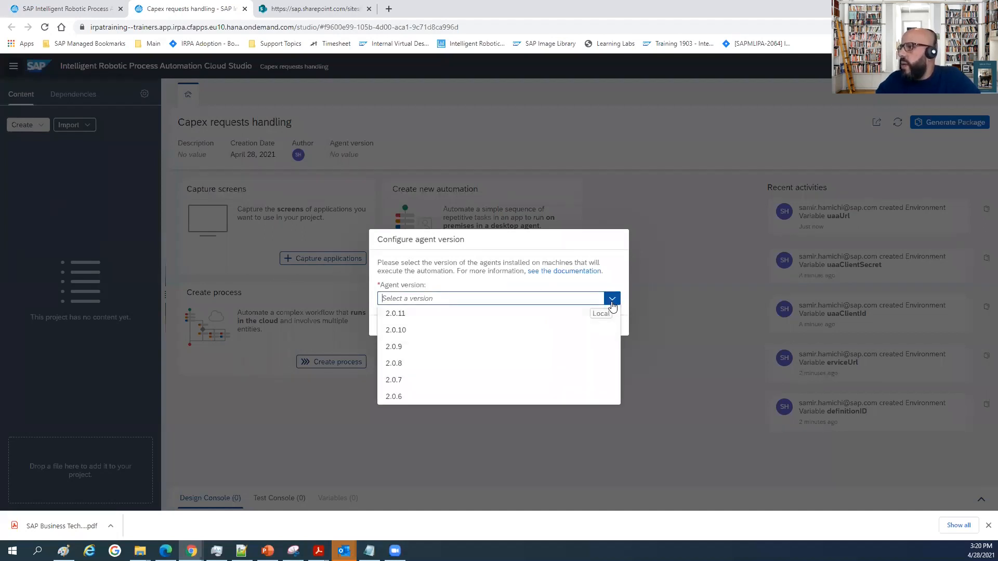
{"action": "left_click", "coordinate": [399, 313]}
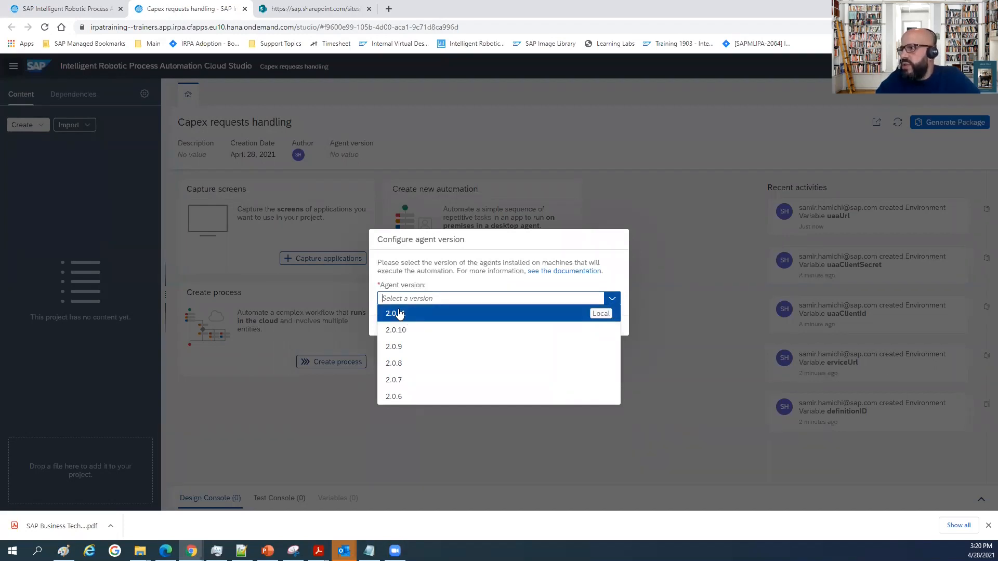
{"action": "left_click", "coordinate": [398, 313]}
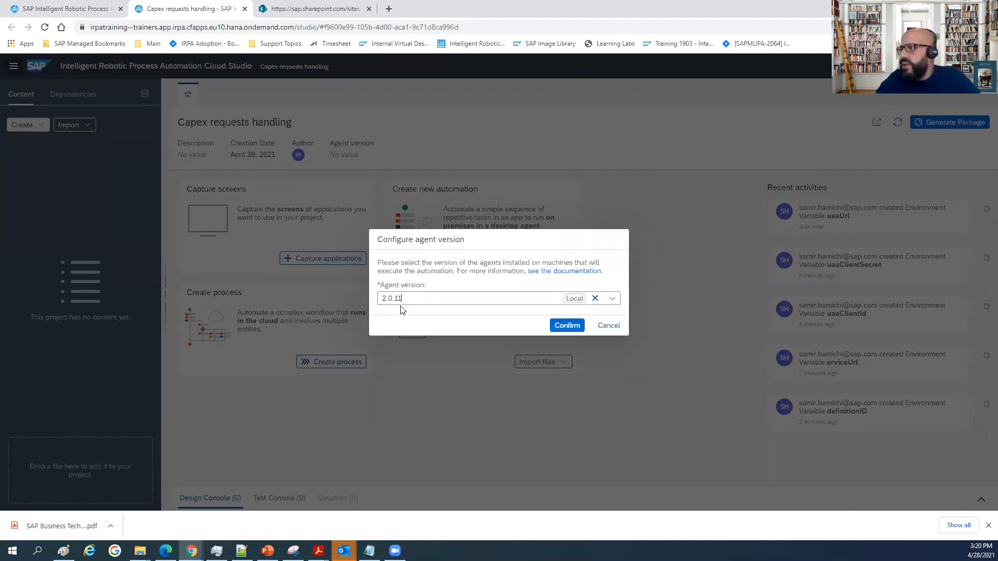
{"action": "left_click", "coordinate": [560, 327]}
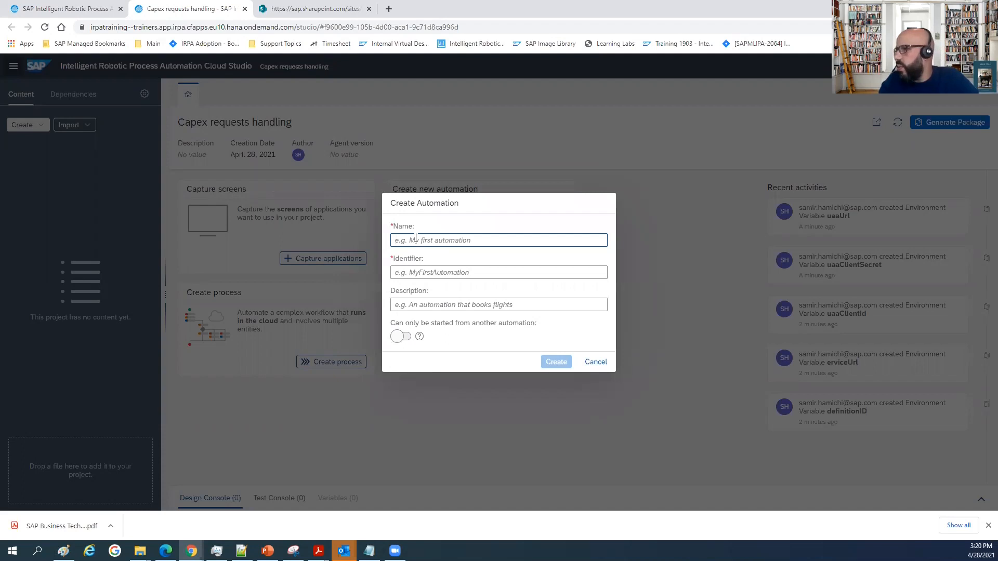
Name the automation Capex Call, with a capital C in Call, and create it.
{"action": "type", "text": "Cape"}
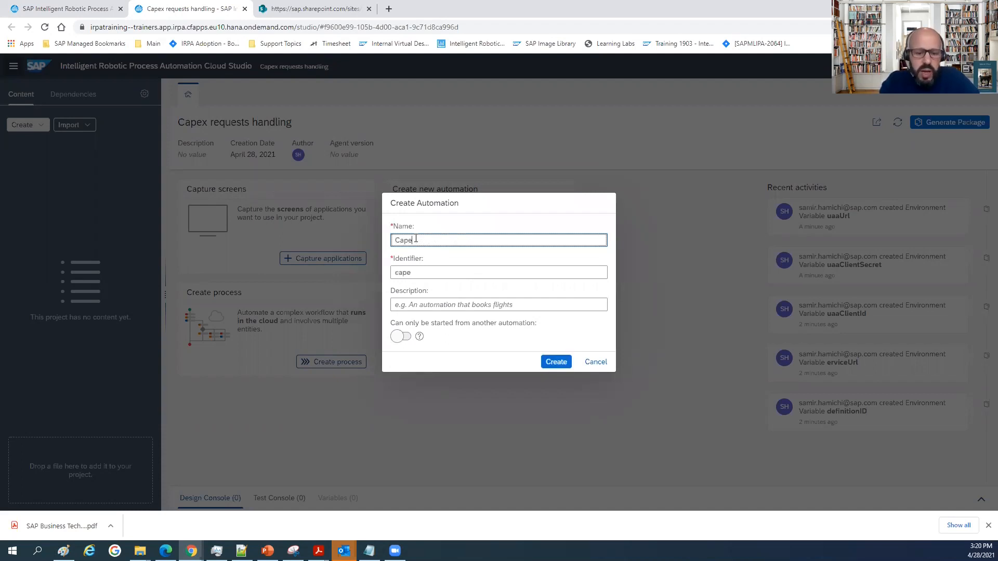
{"action": "type", "text": "x Call"}
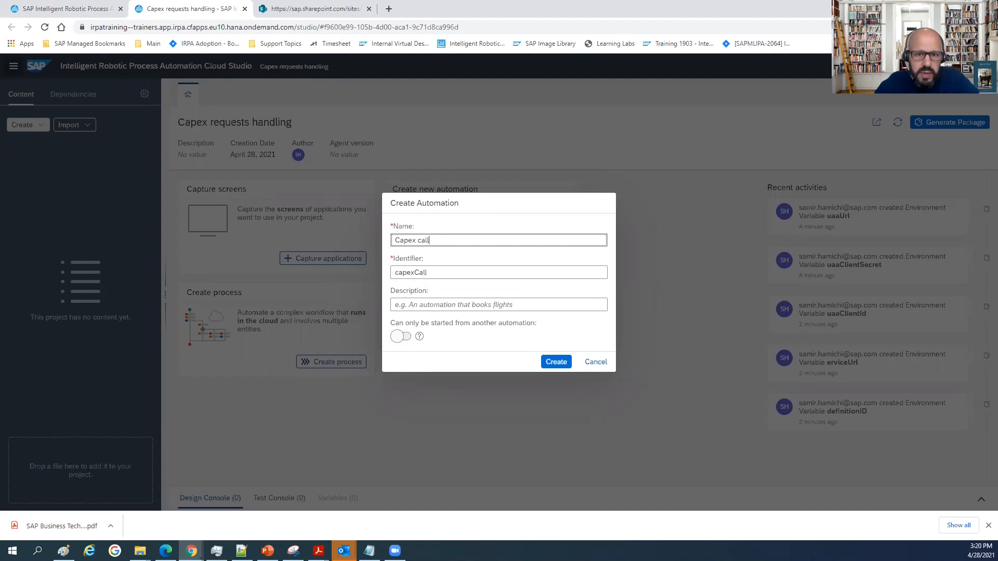
{"action": "left_click", "coordinate": [422, 239]}
{"action": "key", "text": "BackSpace"}
{"action": "type", "text": "C"}
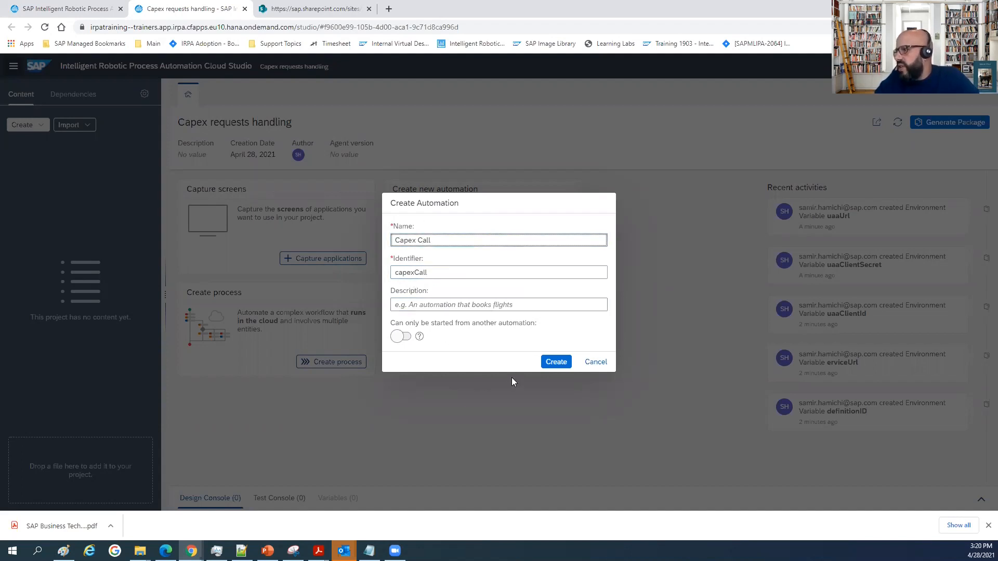
{"action": "left_click", "coordinate": [557, 361]}
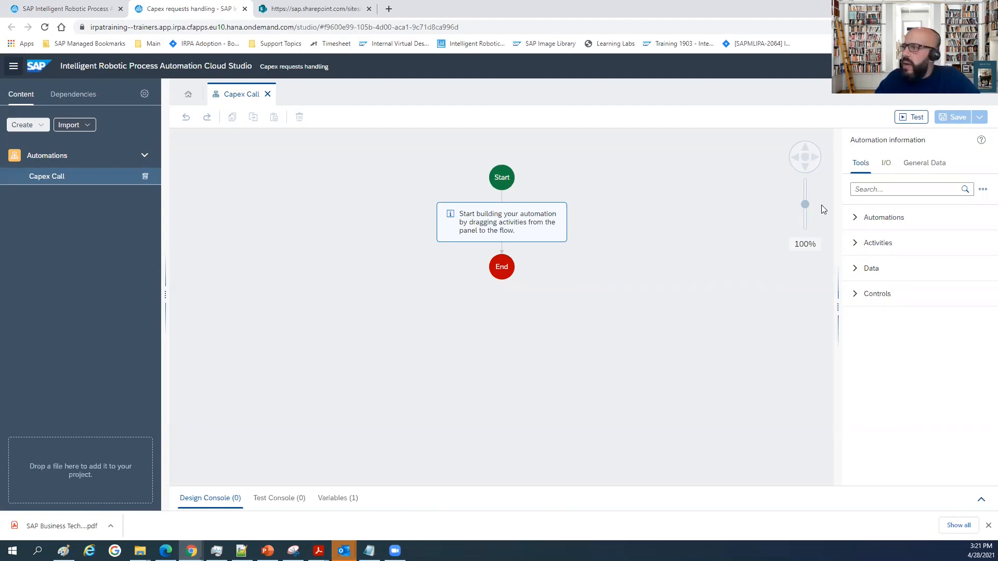
Add an output parameter named resCall of type Any to the Capex Call automation.
{"action": "left_click", "coordinate": [886, 163]}
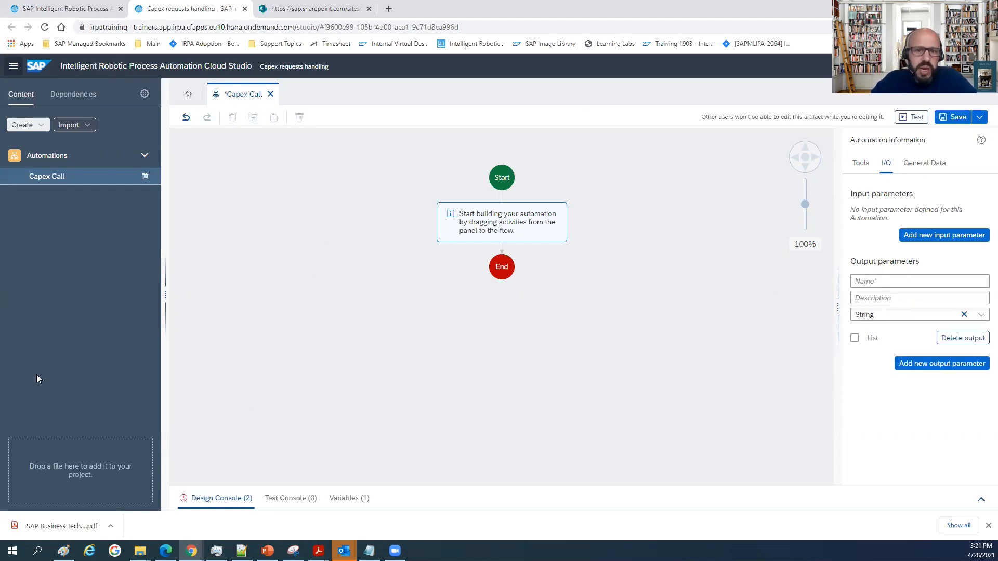
{"action": "left_click", "coordinate": [882, 280]}
{"action": "type", "text": "resCa"}
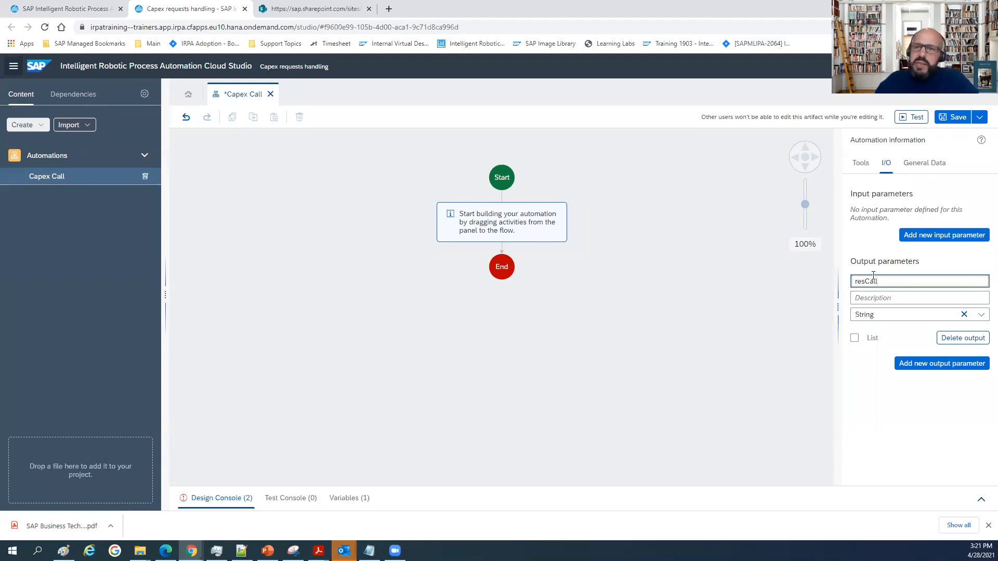
{"action": "type", "text": "l"}
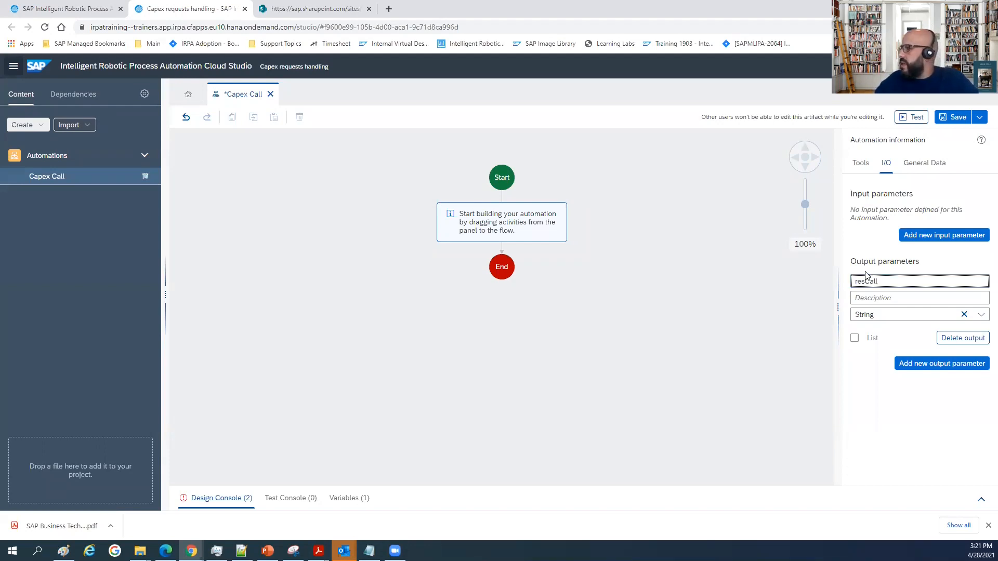
{"action": "left_click", "coordinate": [905, 315]}
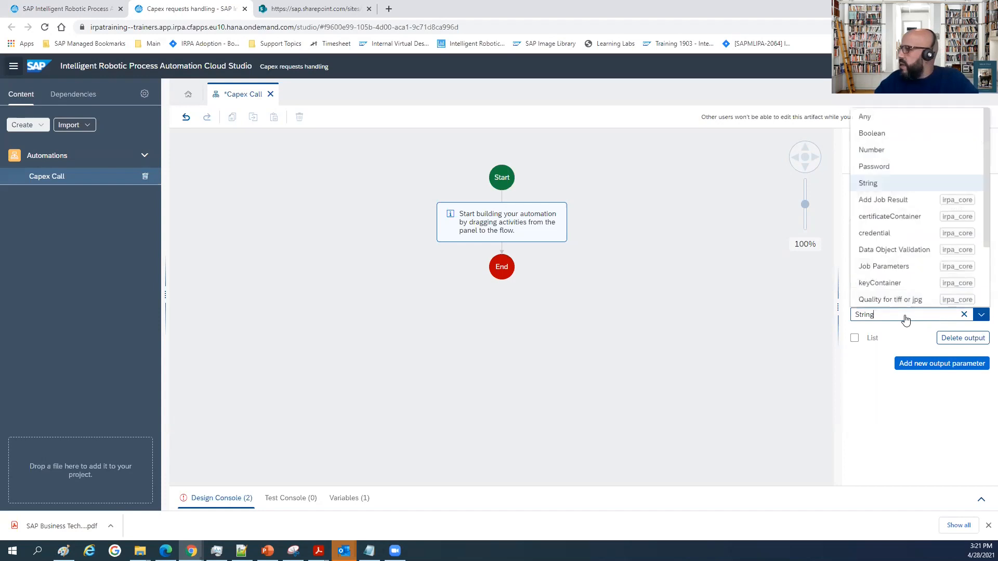
{"action": "left_click", "coordinate": [875, 119]}
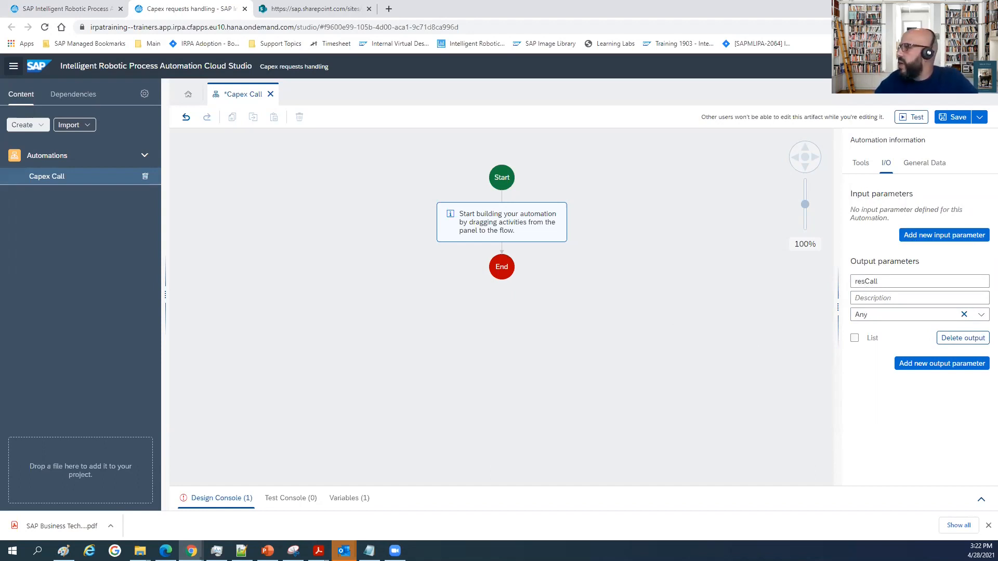
Find the Read File activity and place it between Start and End in the automation flow.
{"action": "left_click", "coordinate": [864, 165]}
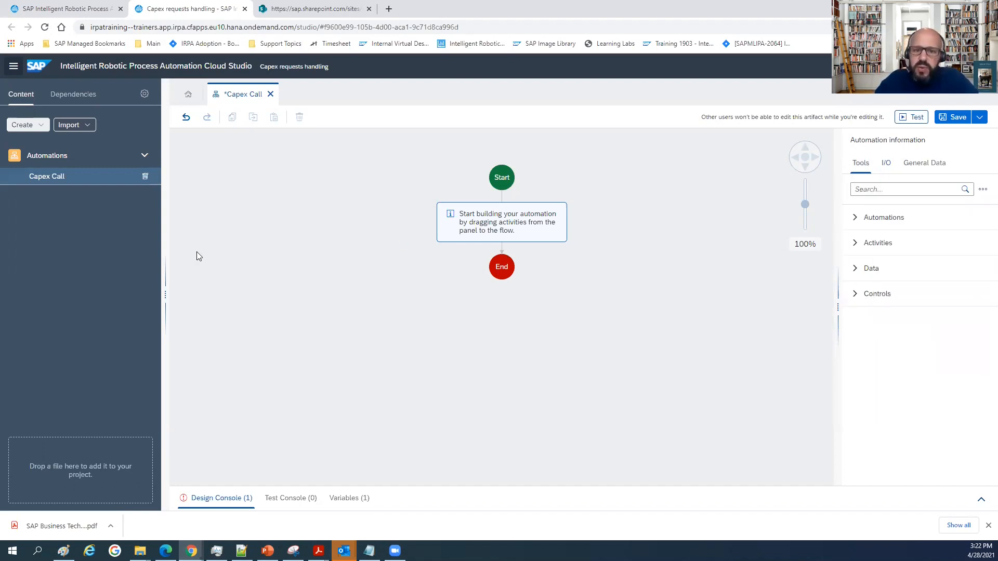
{"action": "left_click", "coordinate": [879, 189]}
{"action": "type", "text": "read"}
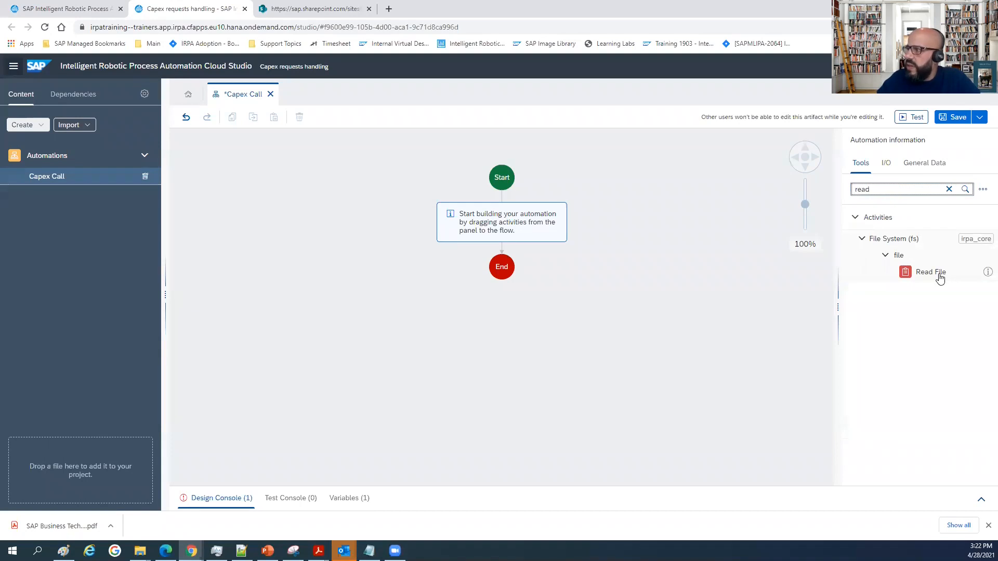
{"action": "left_click_drag", "start_coordinate": [937, 272], "coordinate": [504, 232]}
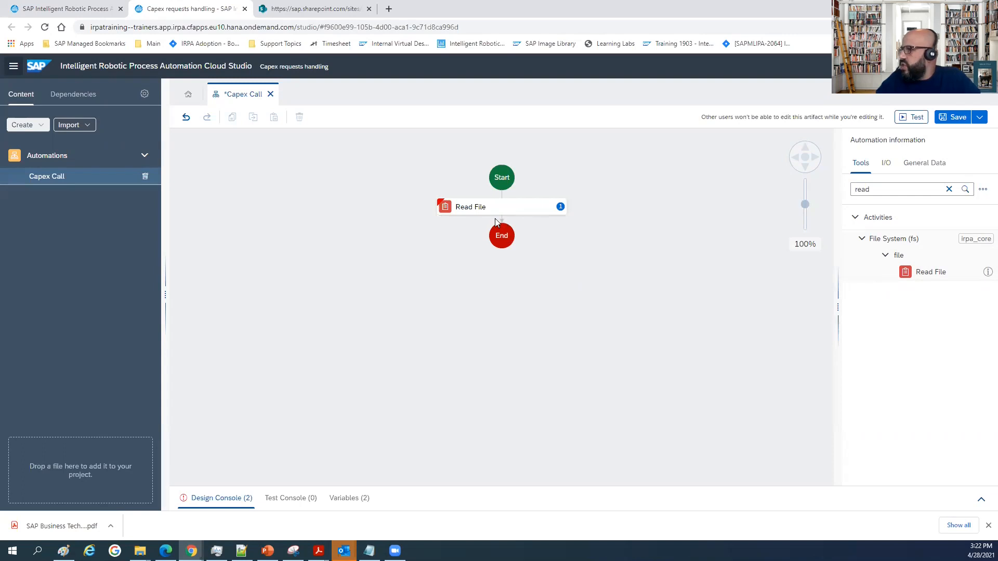
Set the Read File activity's filePath to c:\users\Public\request.json.
{"action": "left_click", "coordinate": [496, 211]}
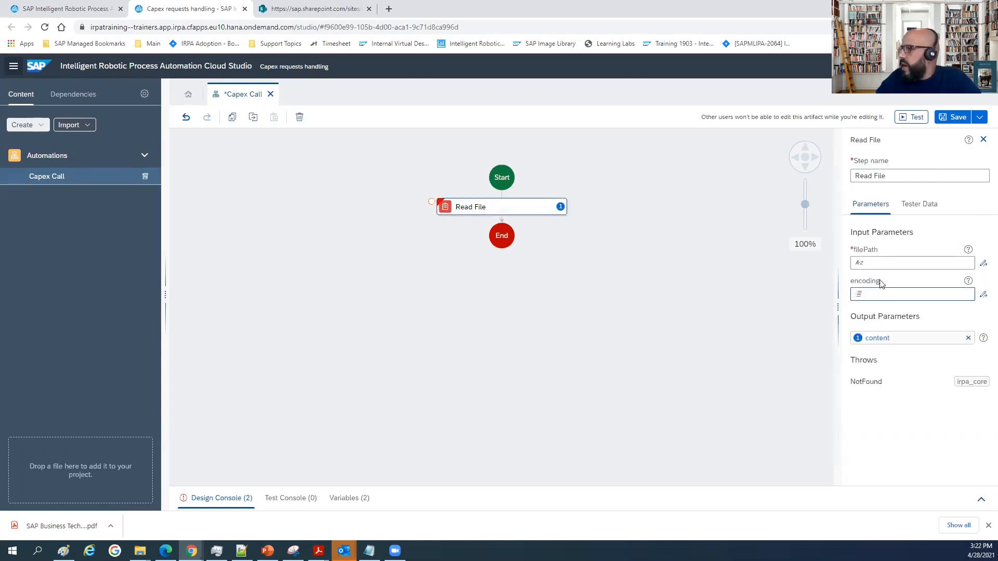
{"action": "left_click", "coordinate": [871, 264]}
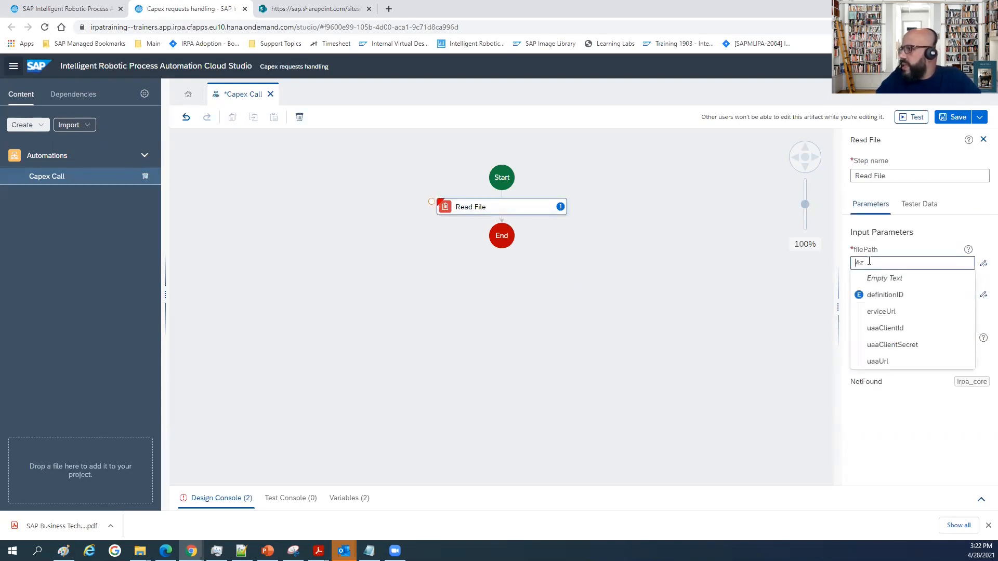
{"action": "type", "text": "c:\\"}
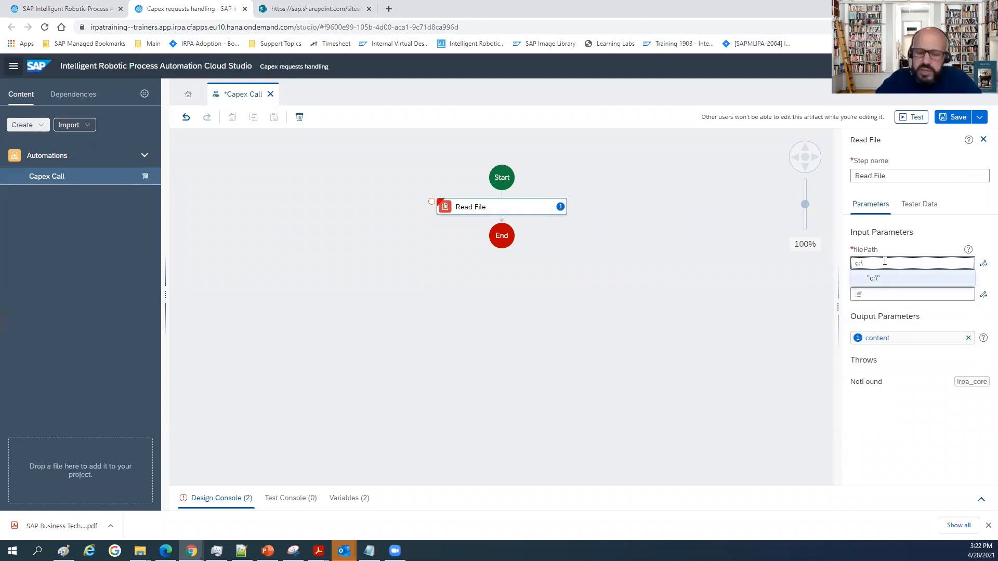
{"action": "type", "text": "users"}
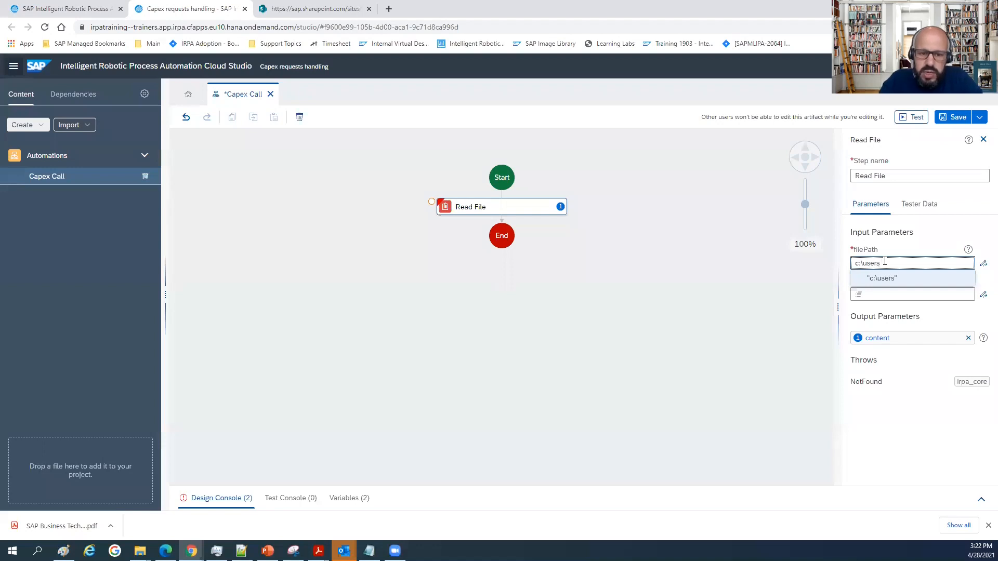
{"action": "type", "text": "\\public"}
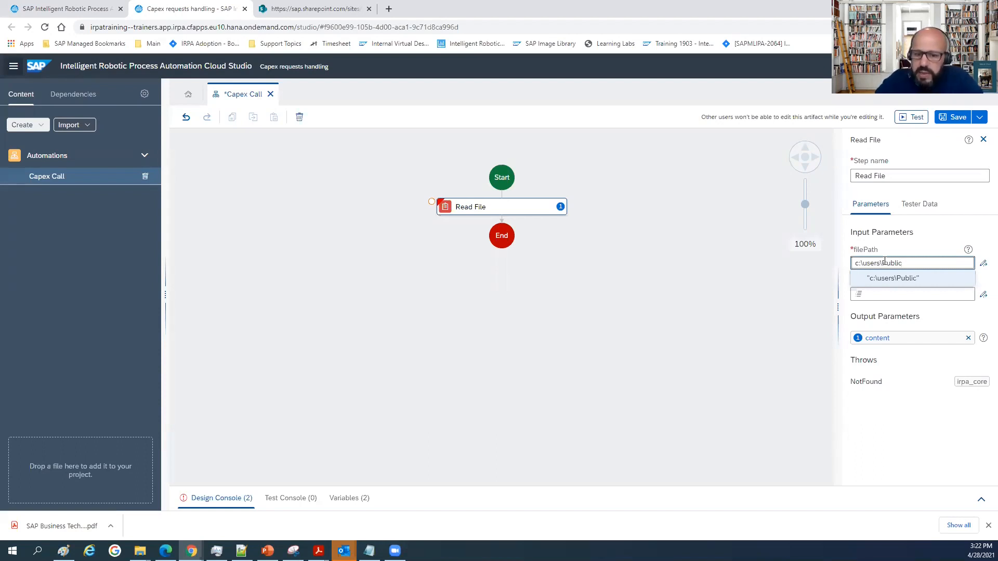
{"action": "type", "text": "\\reques"}
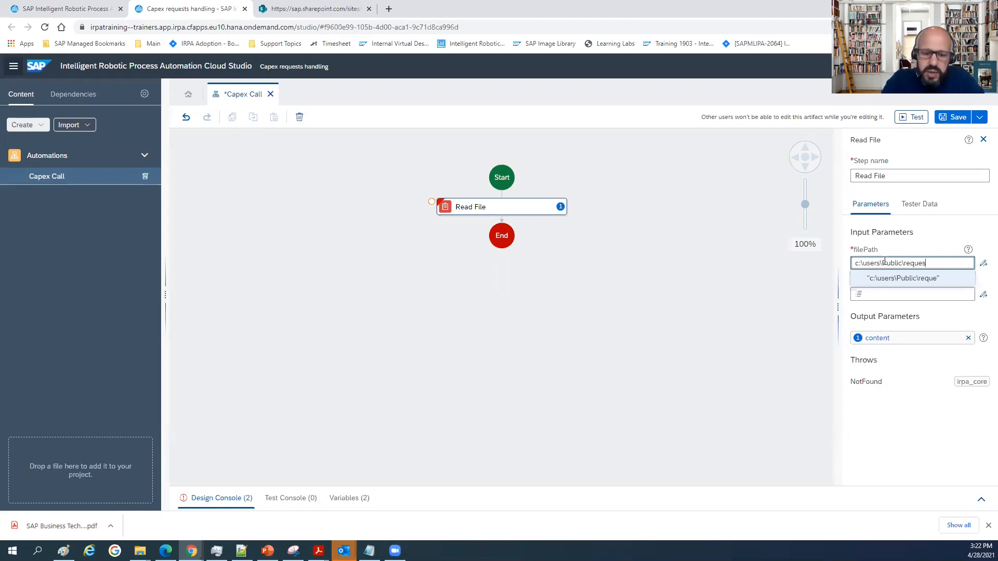
{"action": "type", "text": "t.json"}
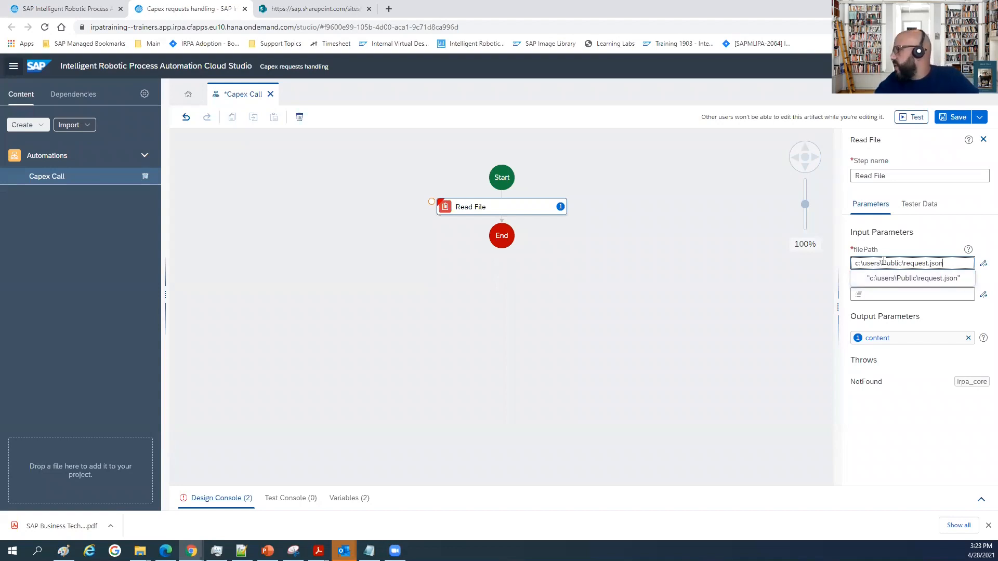
{"action": "left_click", "coordinate": [913, 281]}
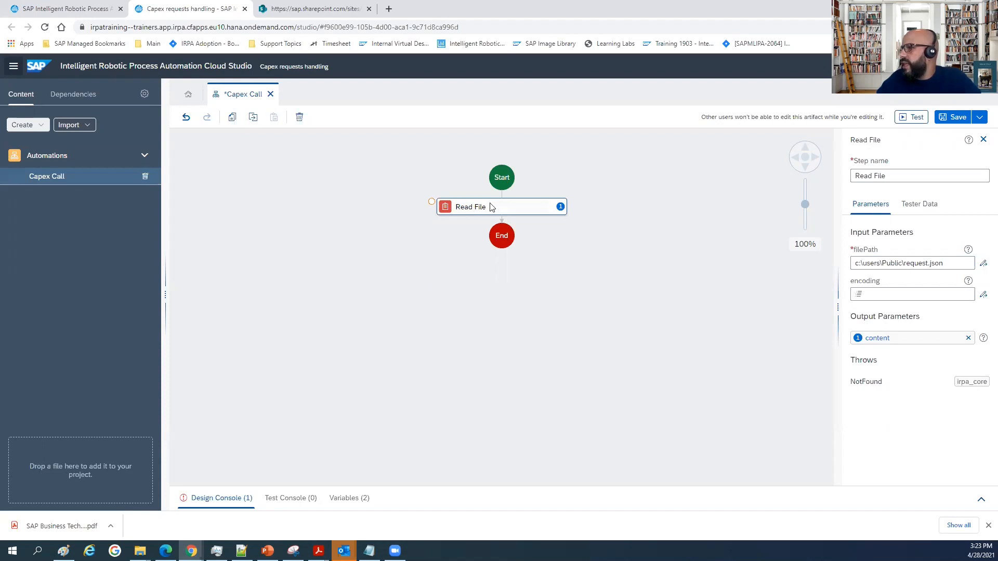
Rename the Read File activity's output parameter to context, review the activity's parameters and close them.
{"action": "left_click", "coordinate": [906, 336]}
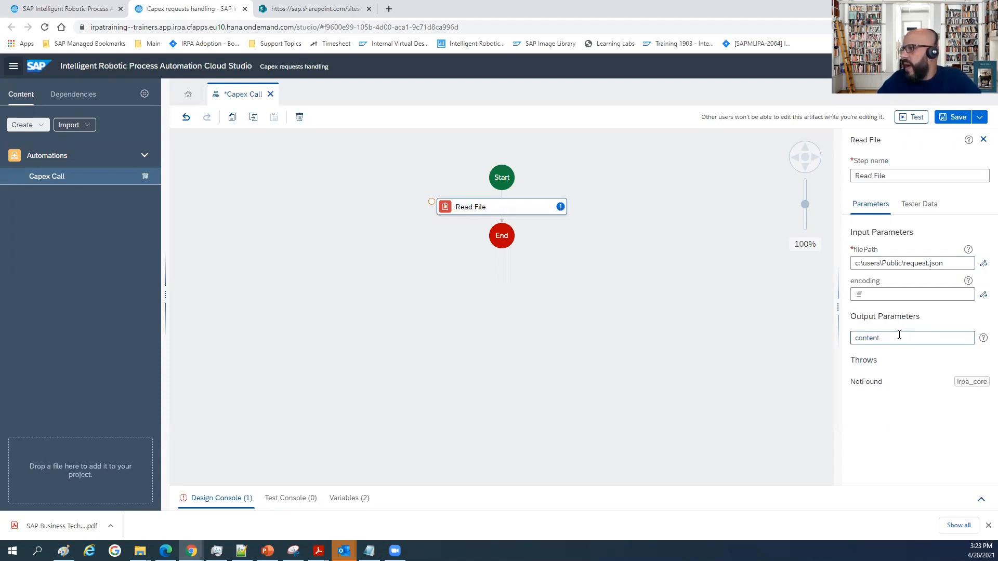
{"action": "key", "text": "ctrl+a"}
{"action": "type", "text": "context"}
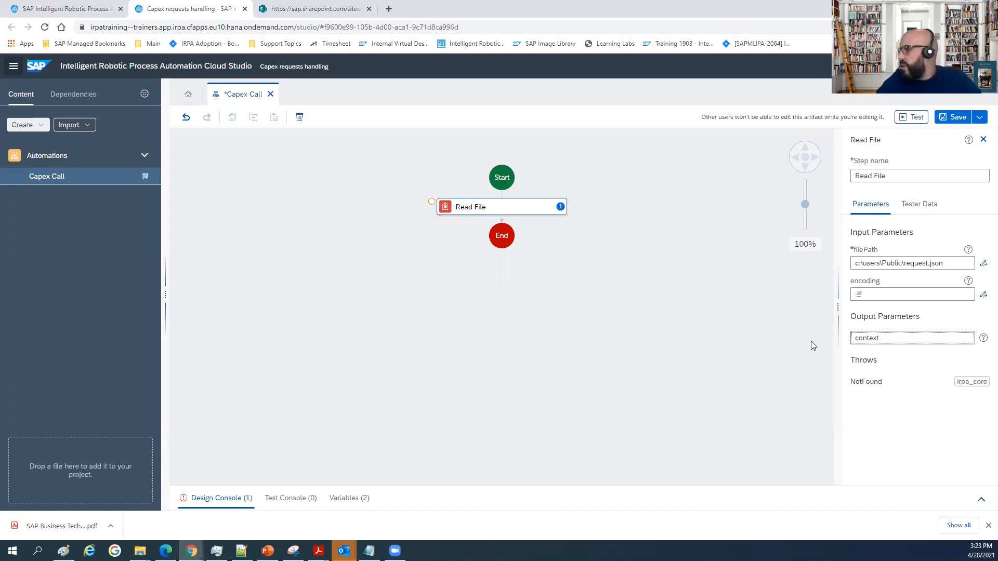
{"action": "left_click", "coordinate": [760, 345]}
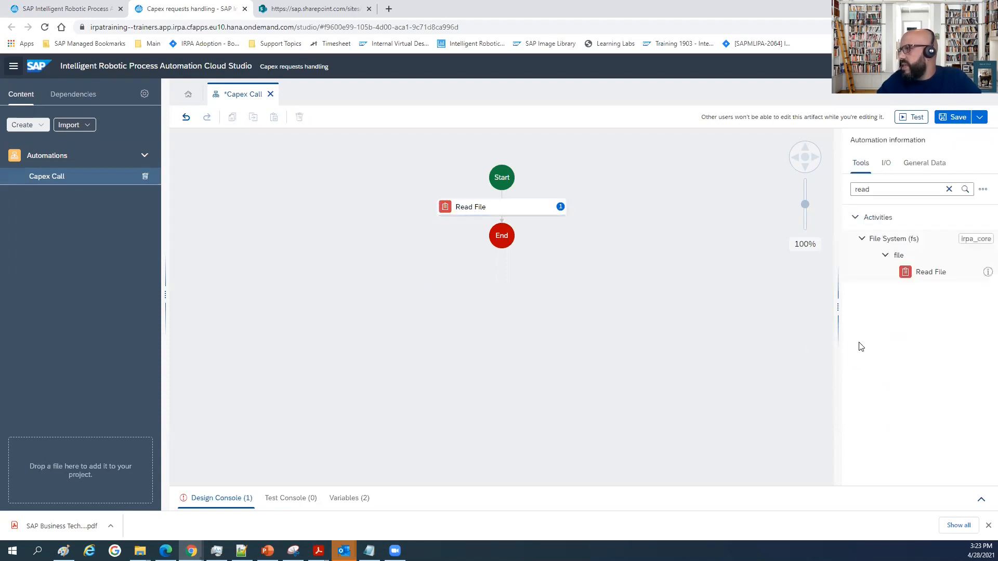
{"action": "left_click", "coordinate": [497, 208]}
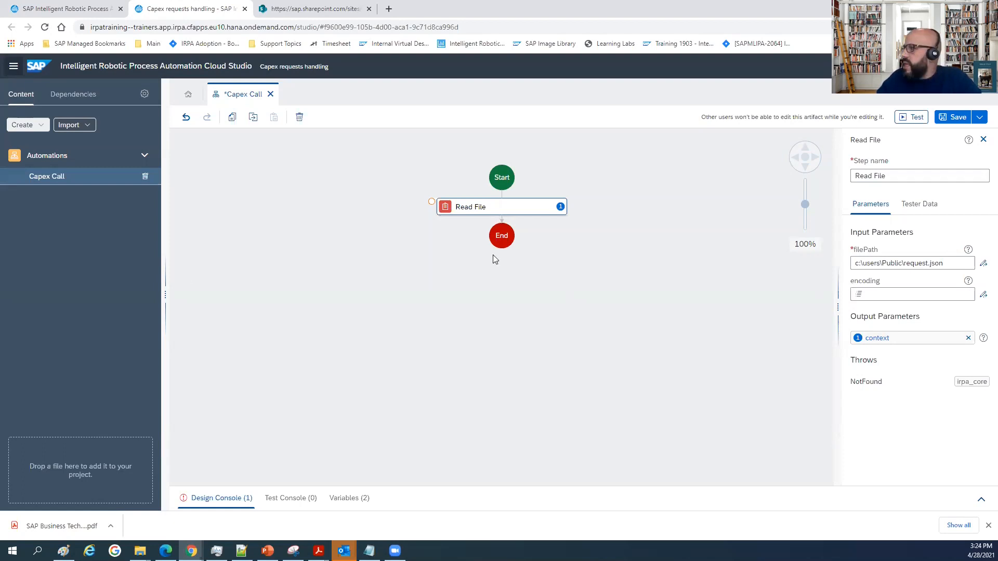
{"action": "left_click", "coordinate": [981, 142]}
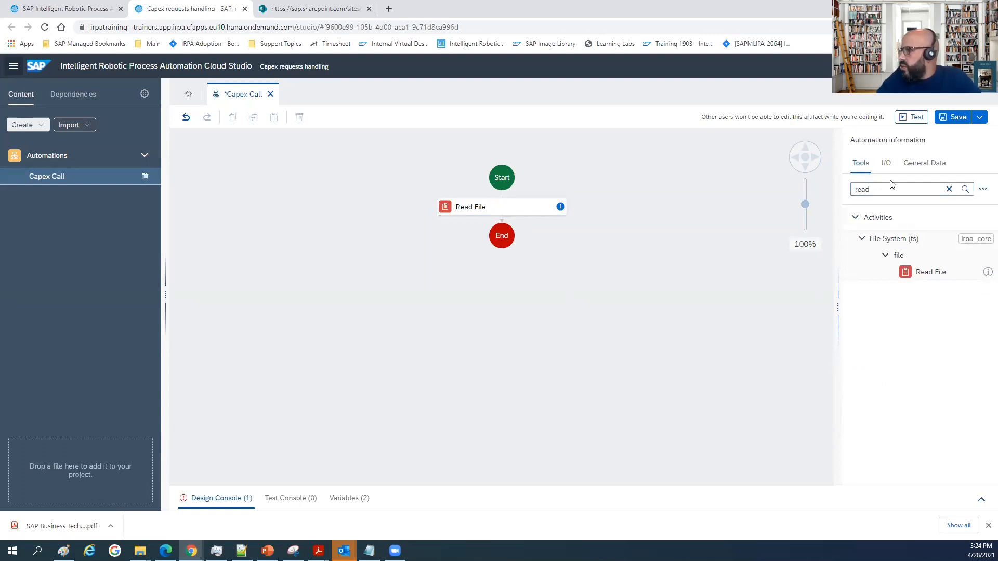
Add a Base64 Encode String activity after Read File in the flow and open its parameters.
{"action": "left_click", "coordinate": [948, 191]}
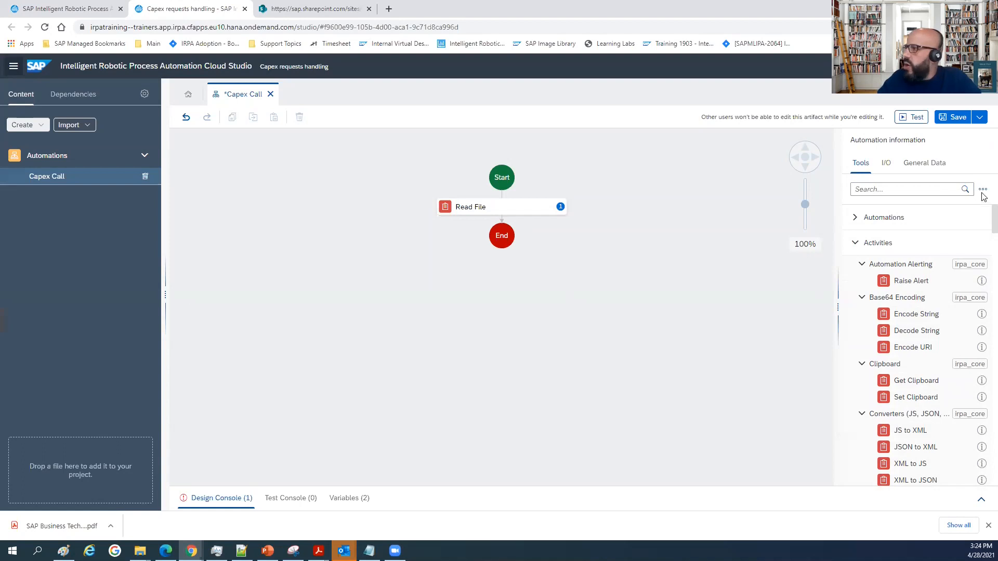
{"action": "type", "text": "encode"}
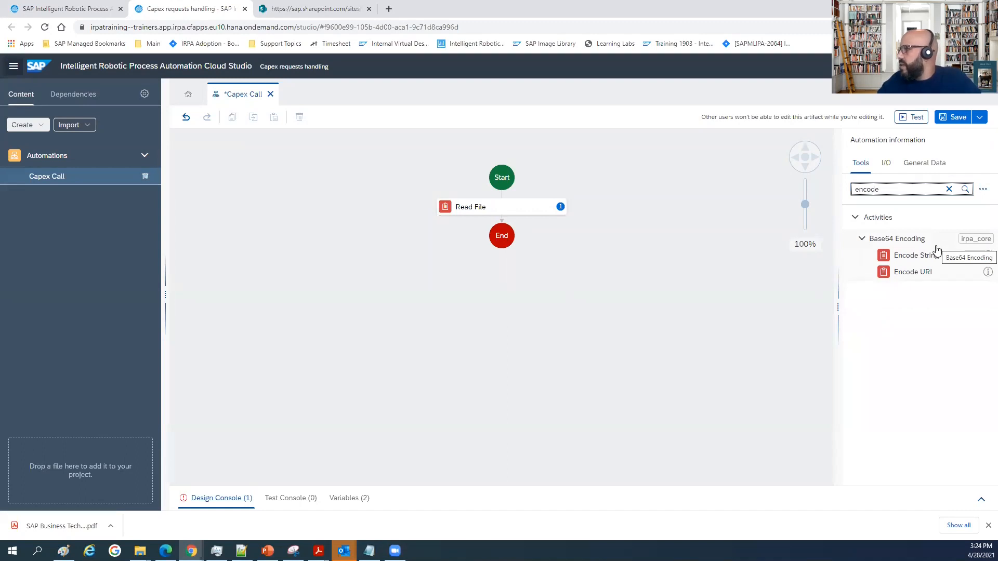
{"action": "left_click_drag", "start_coordinate": [930, 255], "coordinate": [507, 220]}
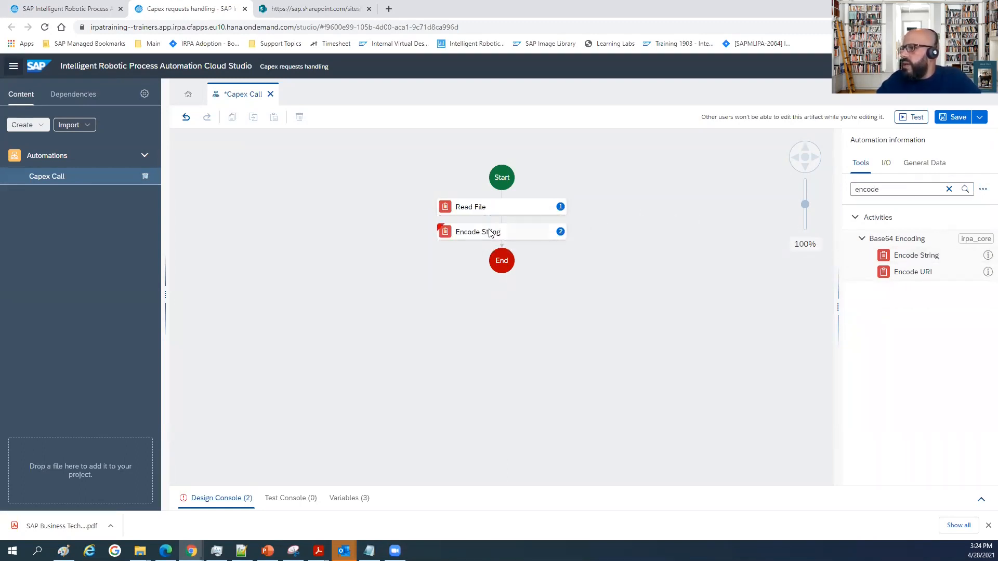
{"action": "left_click", "coordinate": [483, 235]}
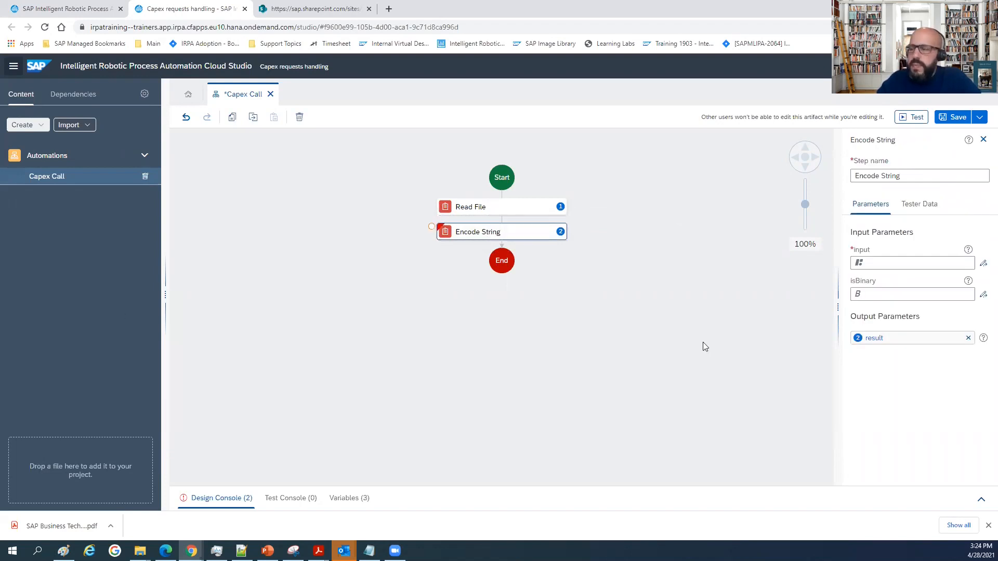
Begin the Encode String activity's input expression with $.uaaClientId+':'+ in the expression editor.
{"action": "left_click", "coordinate": [902, 264]}
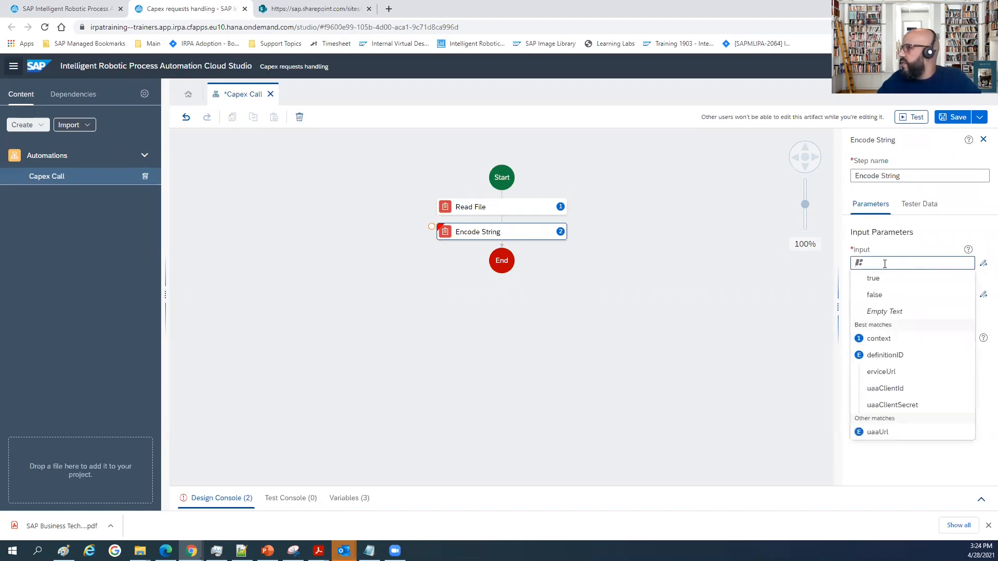
{"action": "left_click", "coordinate": [983, 265]}
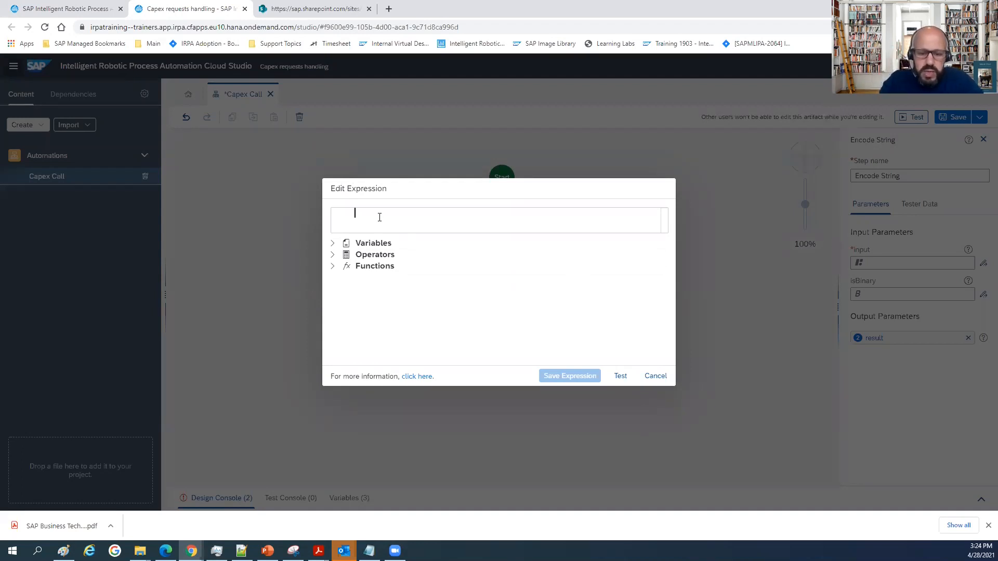
{"action": "type", "text": "$"}
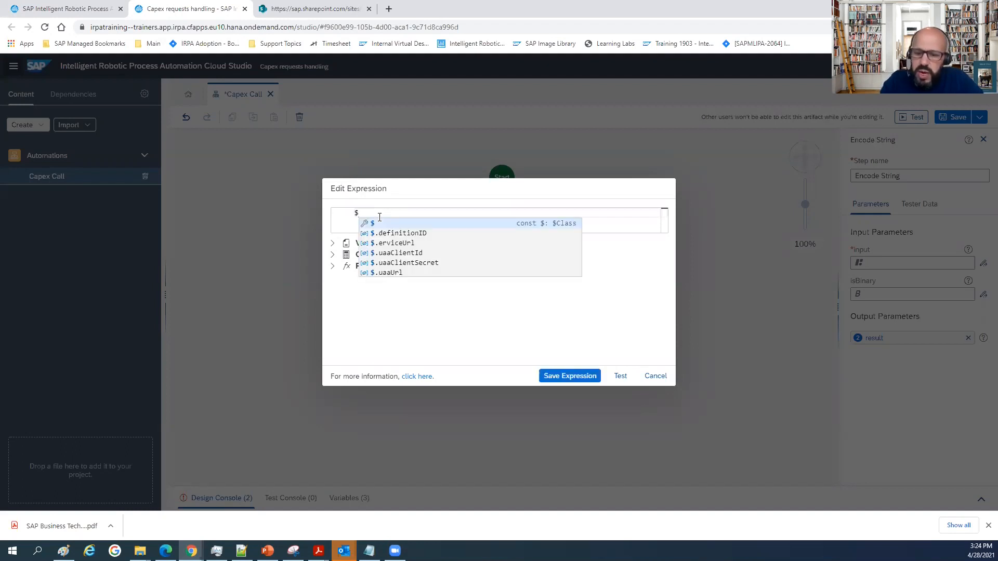
{"action": "type", "text": ".ua"}
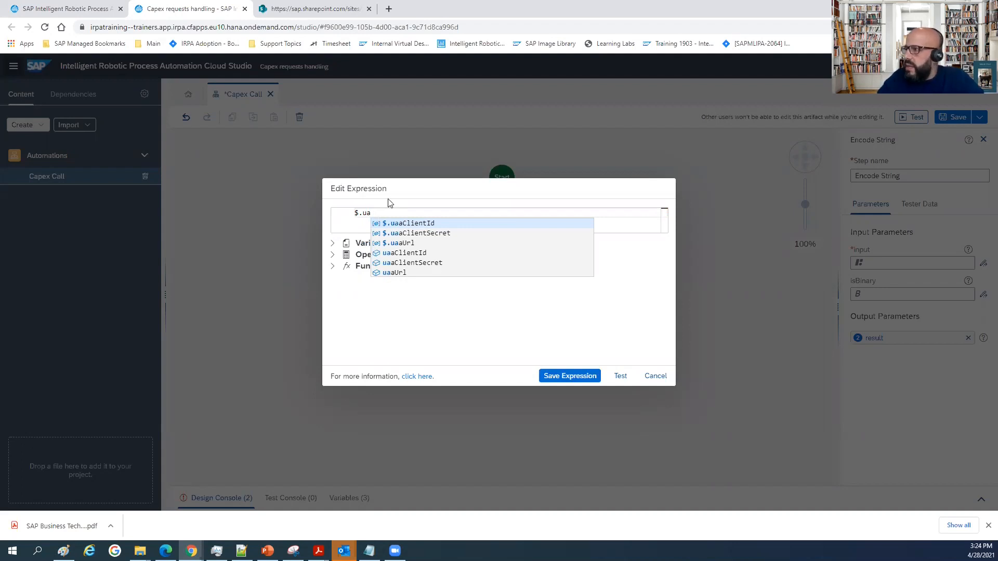
{"action": "left_click", "coordinate": [416, 222]}
{"action": "type", "text": "+':'"}
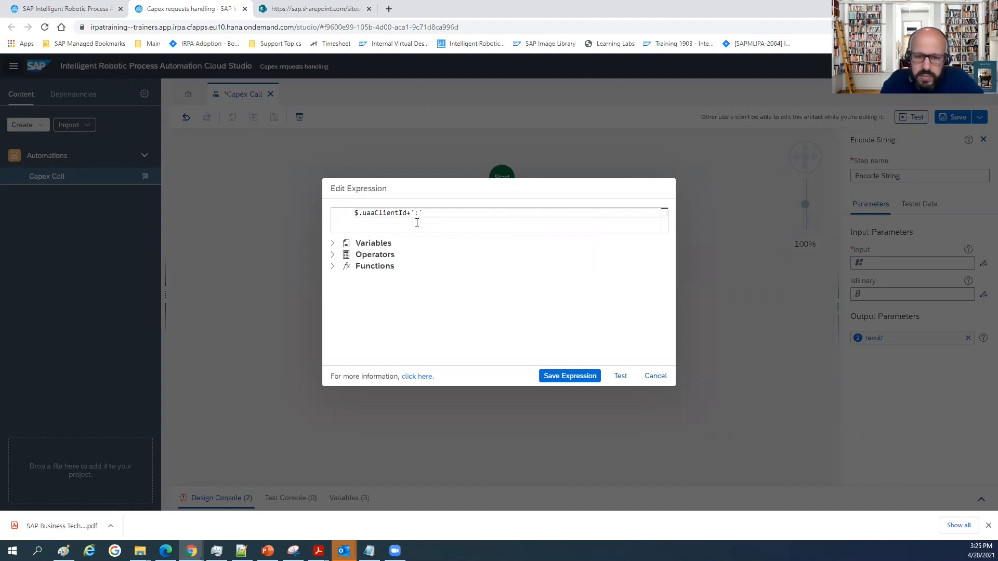
{"action": "type", "text": "+"}
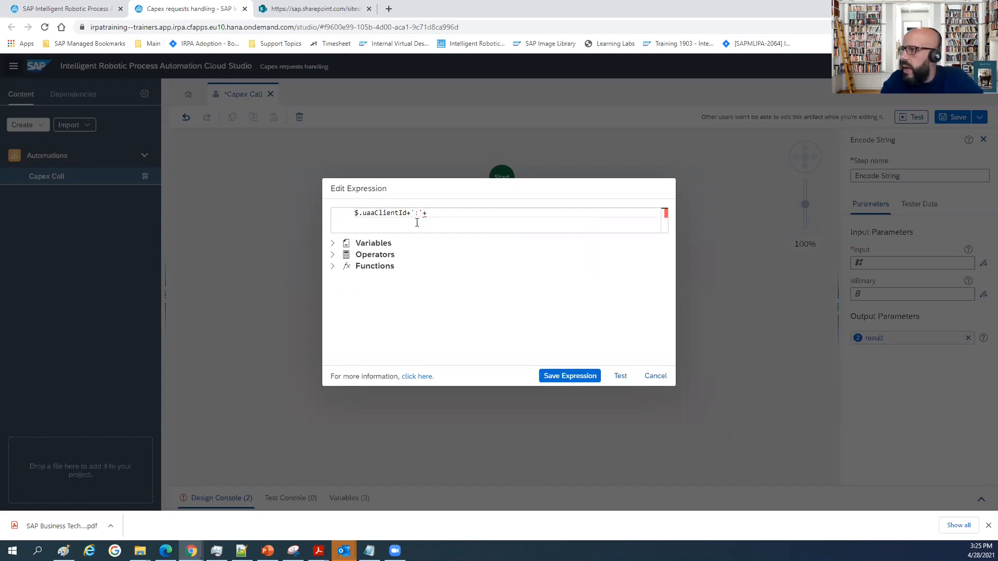
{"action": "type", "text": "$."}
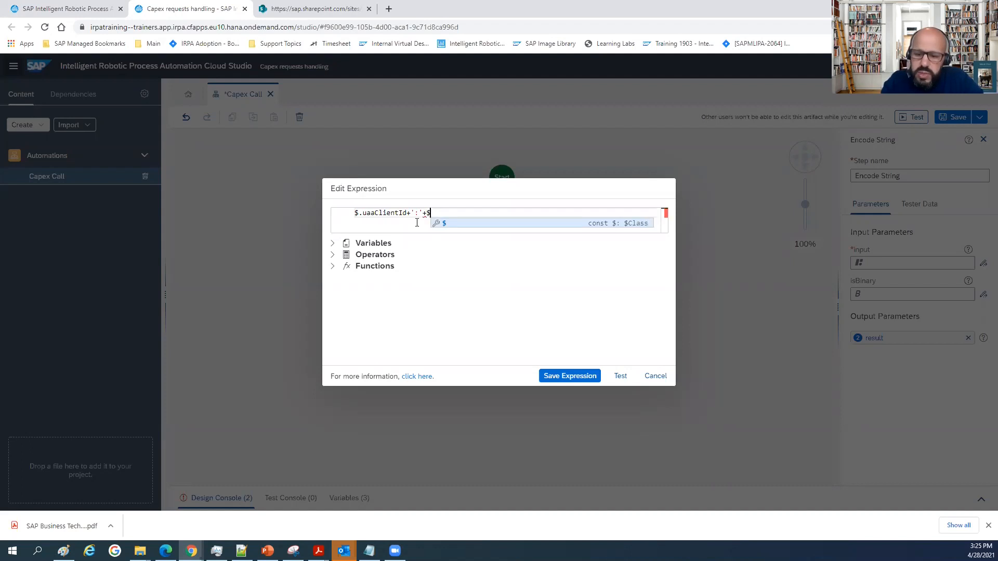
Complete the expression by appending $.uaaClientSecret.toString() and test it.
{"action": "key", "text": "Down"}
{"action": "key", "text": "Down"}
{"action": "key", "text": "Down"}
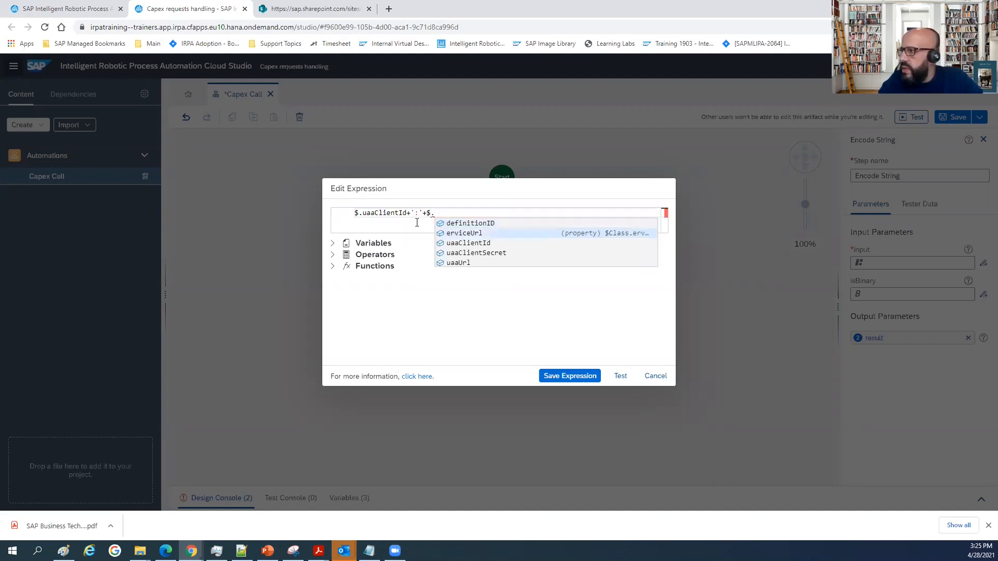
{"action": "key", "text": "Return"}
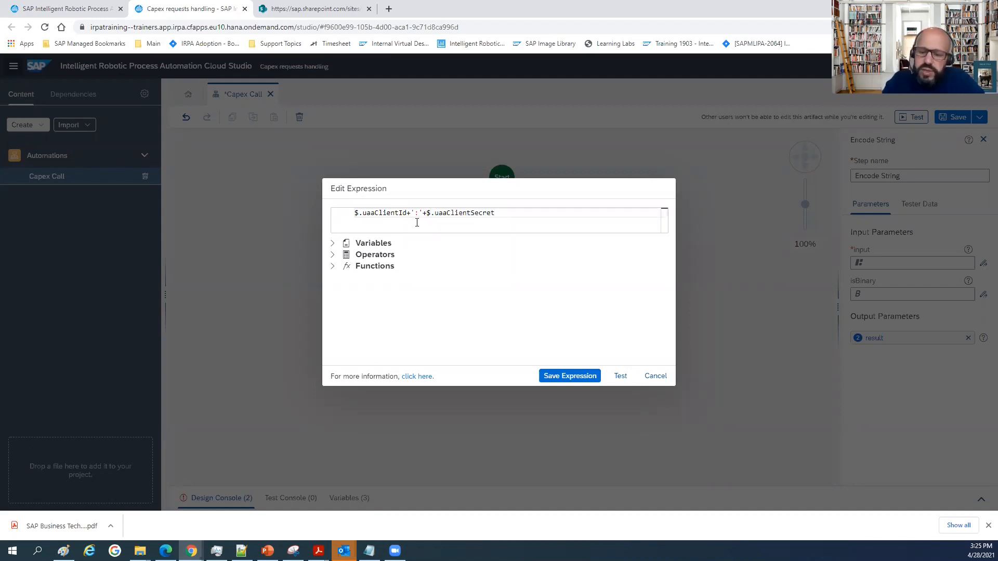
{"action": "type", "text": ".t"}
{"action": "type", "text": "o"}
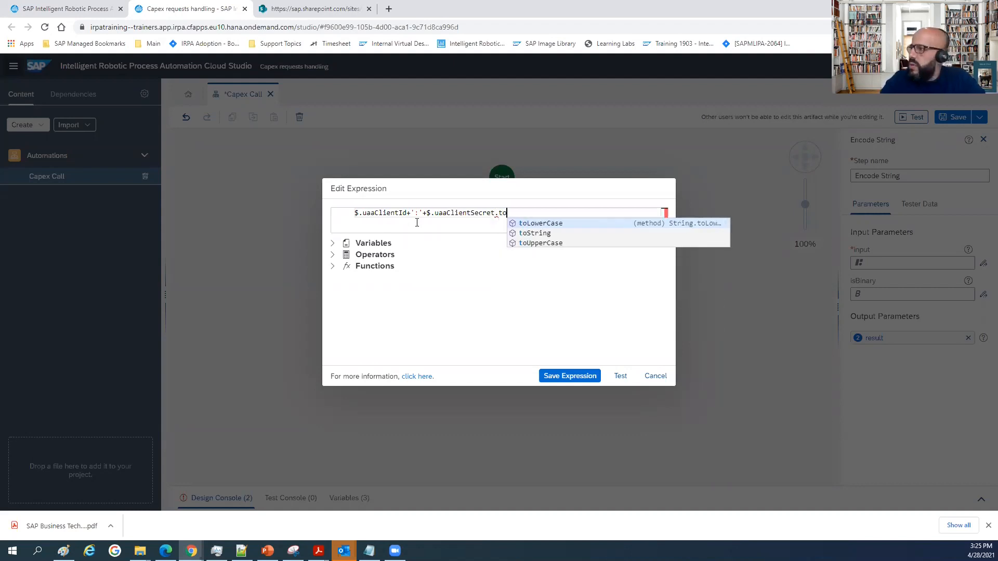
{"action": "key", "text": "Down"}
{"action": "key", "text": "Return"}
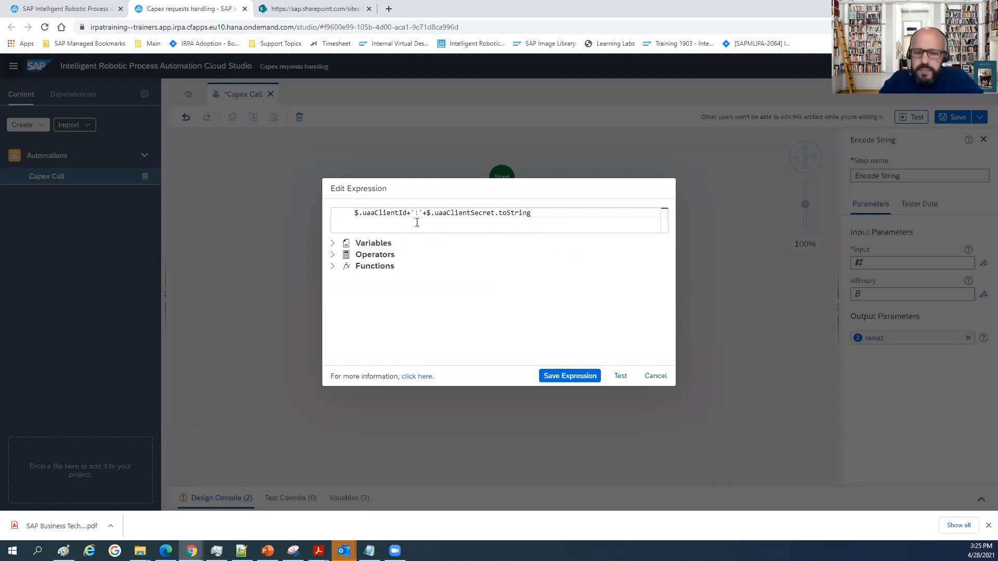
{"action": "type", "text": "()"}
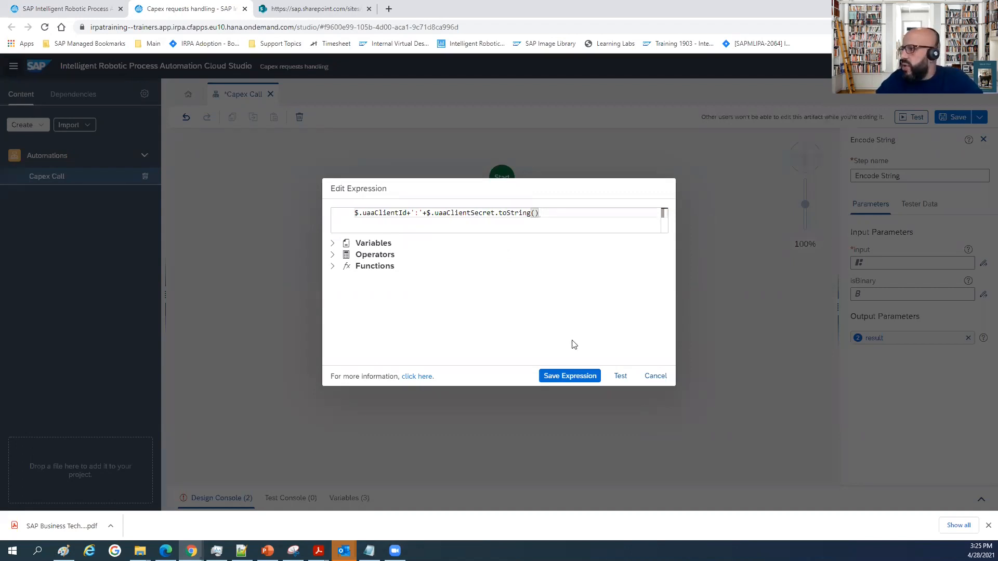
{"action": "left_click", "coordinate": [623, 378]}
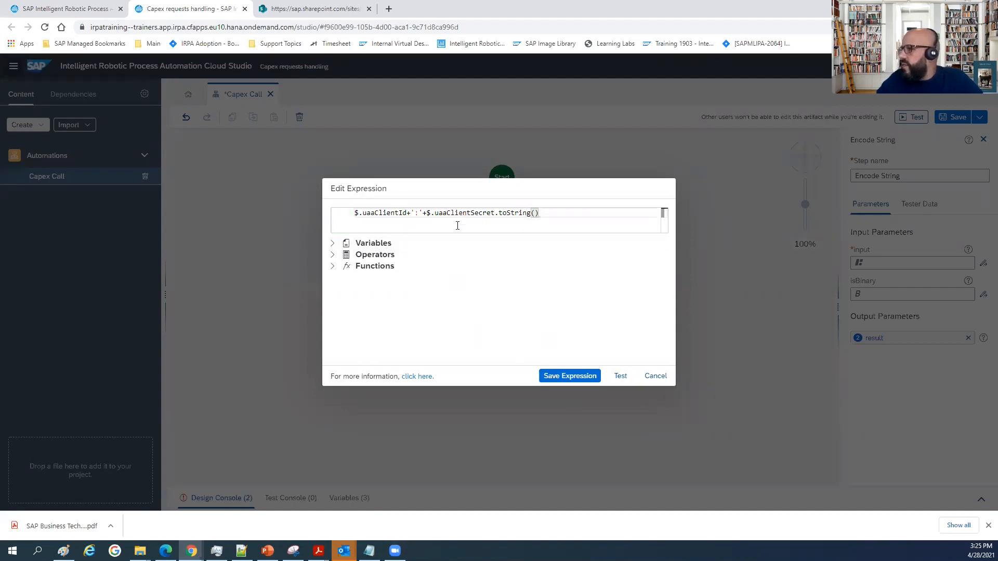
Examine the variables, operators and function categories available in the expression editor, collapsing each group when done.
{"action": "left_click", "coordinate": [333, 248]}
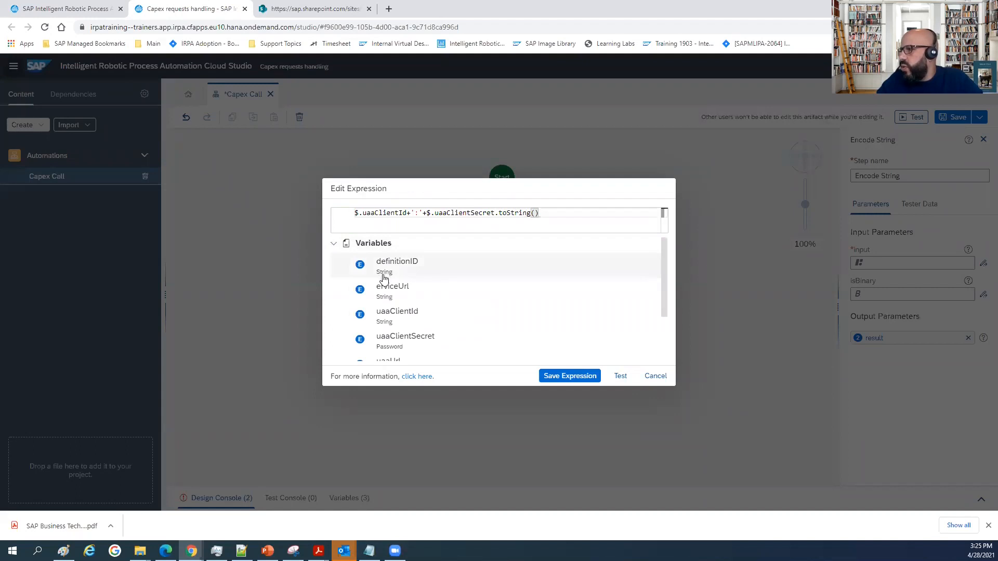
{"action": "scroll", "coordinate": [382, 278], "scroll_direction": "down", "scroll_amount": 3}
{"action": "scroll", "coordinate": [382, 286], "scroll_direction": "up", "scroll_amount": 3}
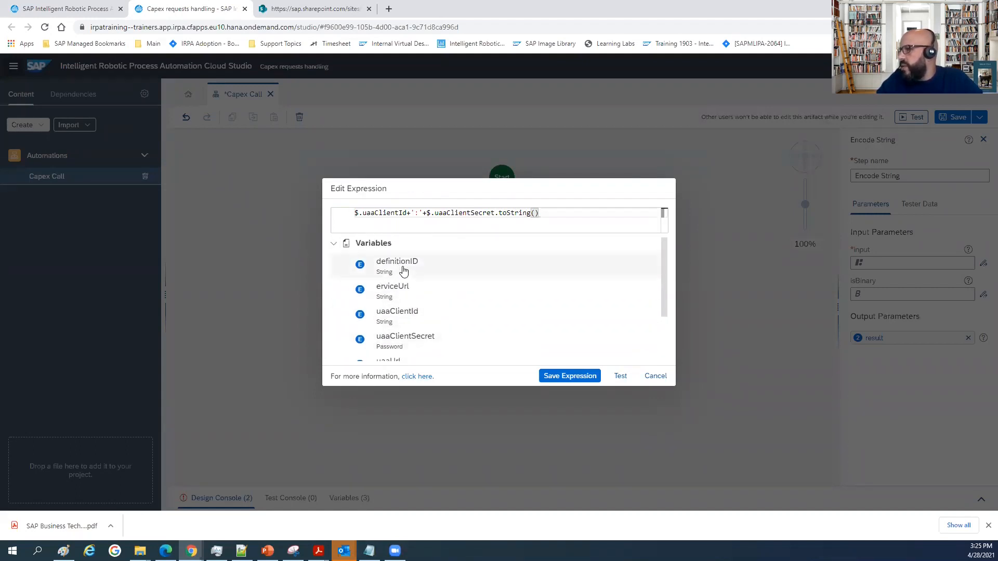
{"action": "scroll", "coordinate": [409, 290], "scroll_direction": "down", "scroll_amount": 3}
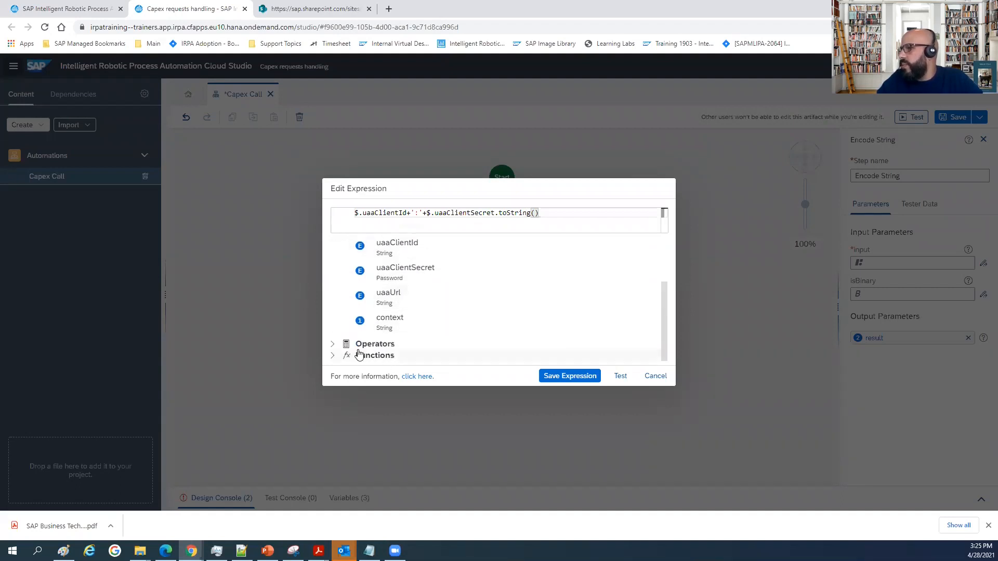
{"action": "left_click", "coordinate": [334, 356]}
{"action": "scroll", "coordinate": [407, 294], "scroll_direction": "down", "scroll_amount": 3}
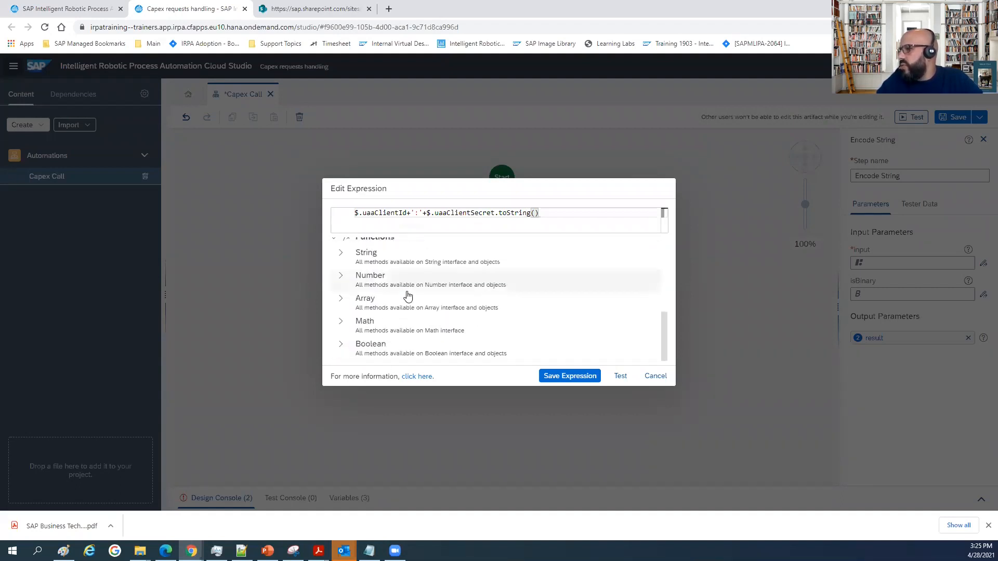
{"action": "scroll", "coordinate": [378, 270], "scroll_direction": "up", "scroll_amount": 1}
{"action": "scroll", "coordinate": [385, 321], "scroll_direction": "down", "scroll_amount": 1}
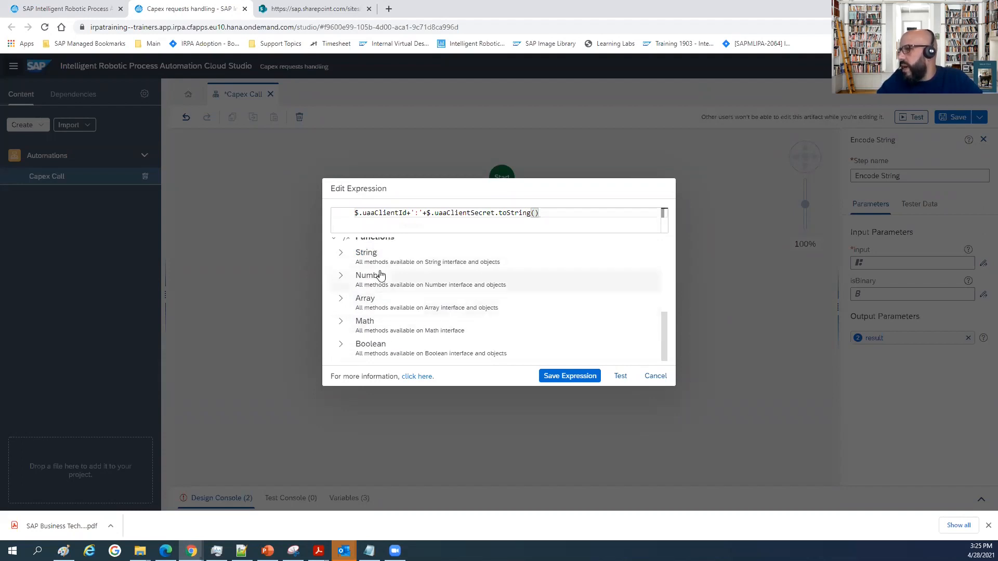
{"action": "scroll", "coordinate": [383, 278], "scroll_direction": "up", "scroll_amount": 4}
{"action": "scroll", "coordinate": [387, 270], "scroll_direction": "up", "scroll_amount": 1}
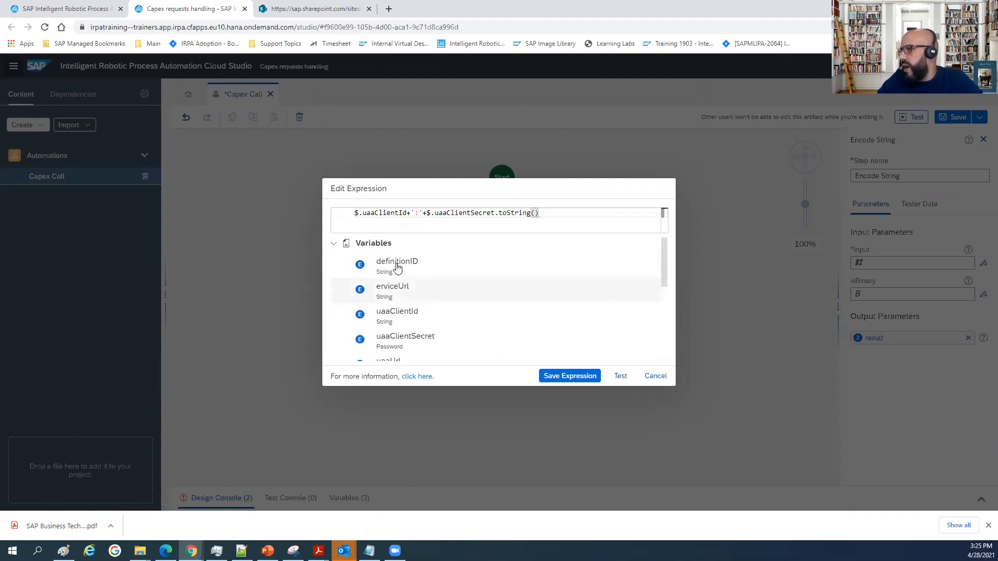
{"action": "left_click", "coordinate": [333, 244]}
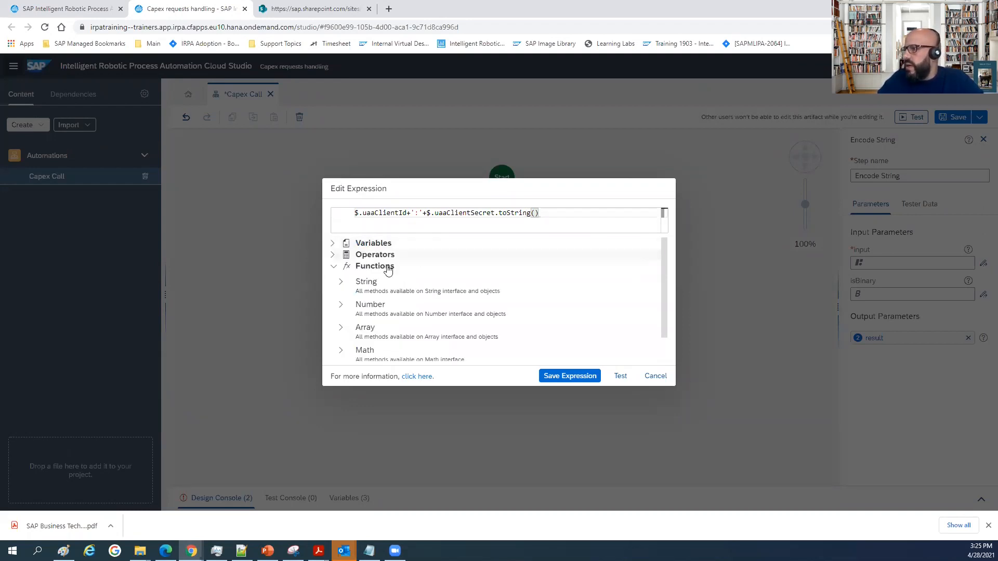
{"action": "left_click", "coordinate": [333, 255]}
{"action": "scroll", "coordinate": [430, 294], "scroll_direction": "down", "scroll_amount": 2}
{"action": "scroll", "coordinate": [430, 291], "scroll_direction": "up", "scroll_amount": 2}
{"action": "left_click", "coordinate": [333, 255]}
{"action": "left_click", "coordinate": [333, 266]}
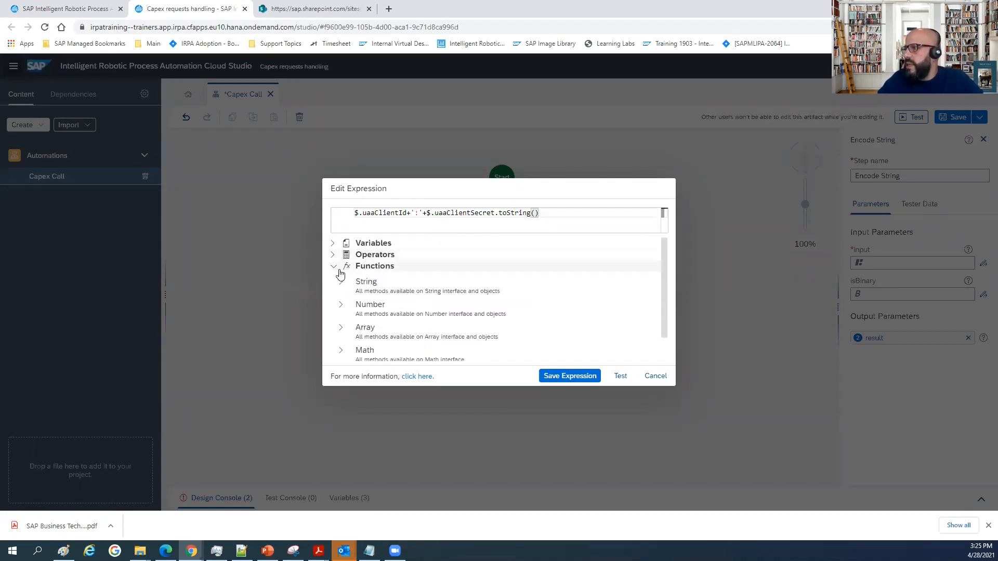
{"action": "left_click", "coordinate": [333, 267]}
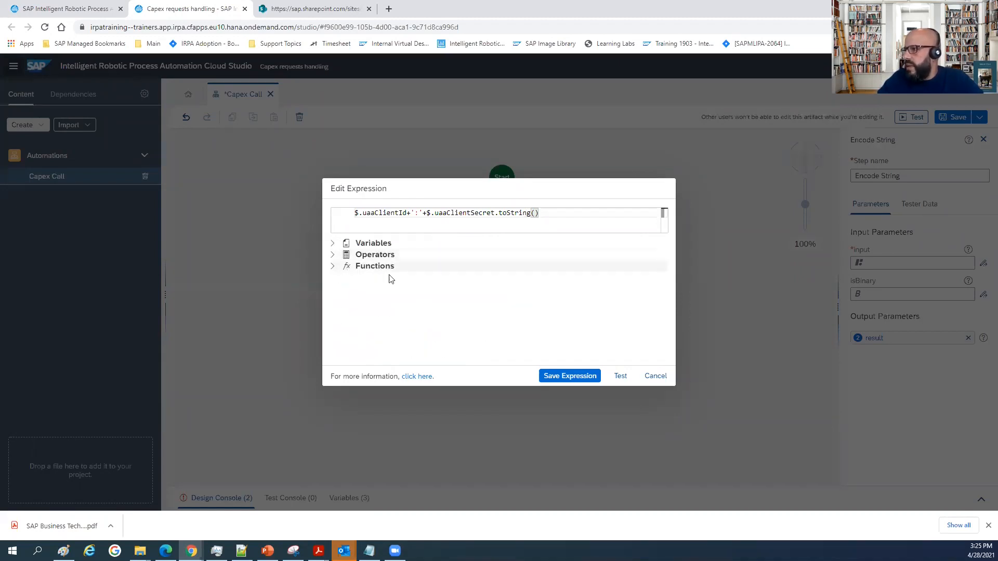
Save the input expression and rename the Encode String activity's output parameter to clientInfo.
{"action": "left_click", "coordinate": [570, 377]}
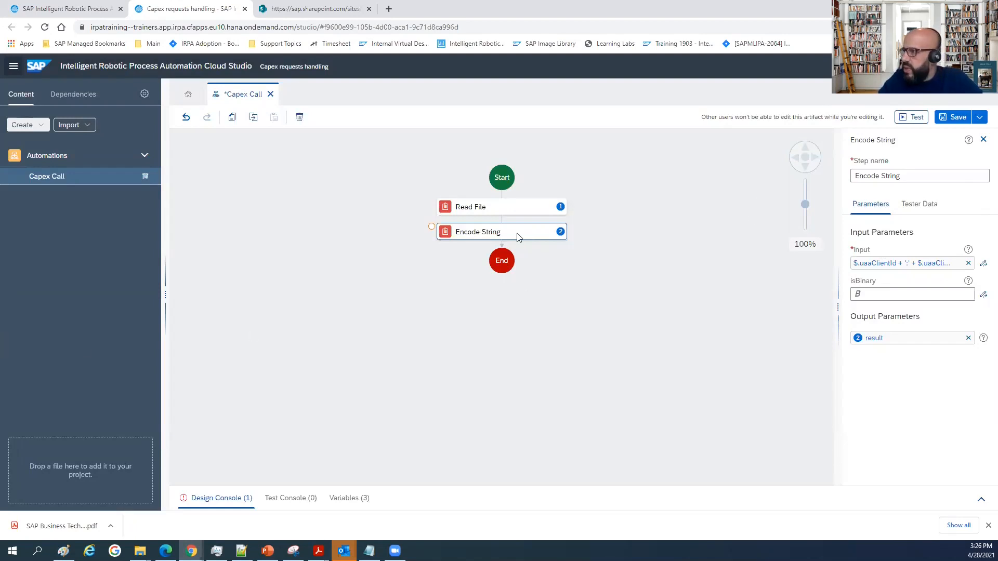
{"action": "left_click", "coordinate": [903, 338]}
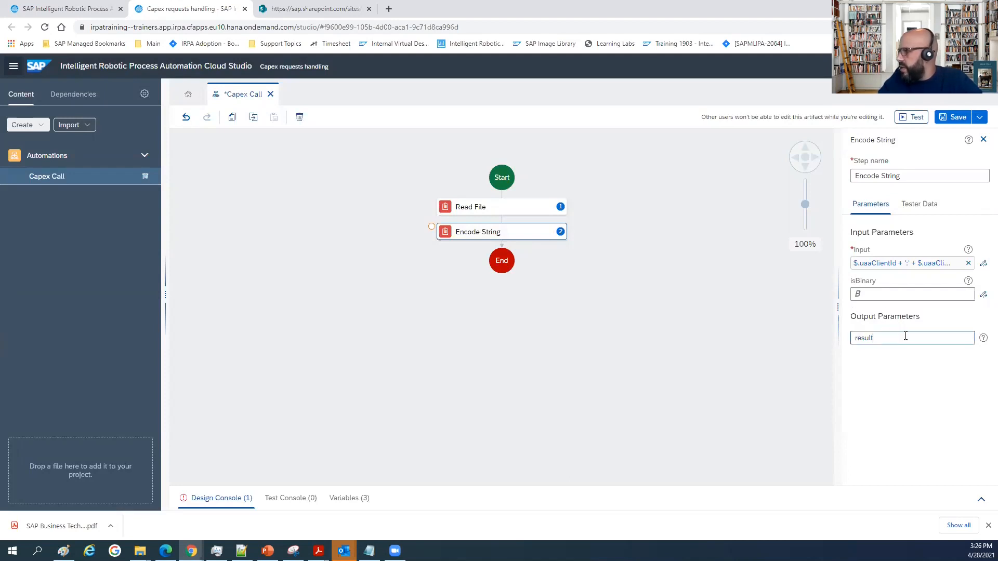
{"action": "key", "text": "ctrl+a"}
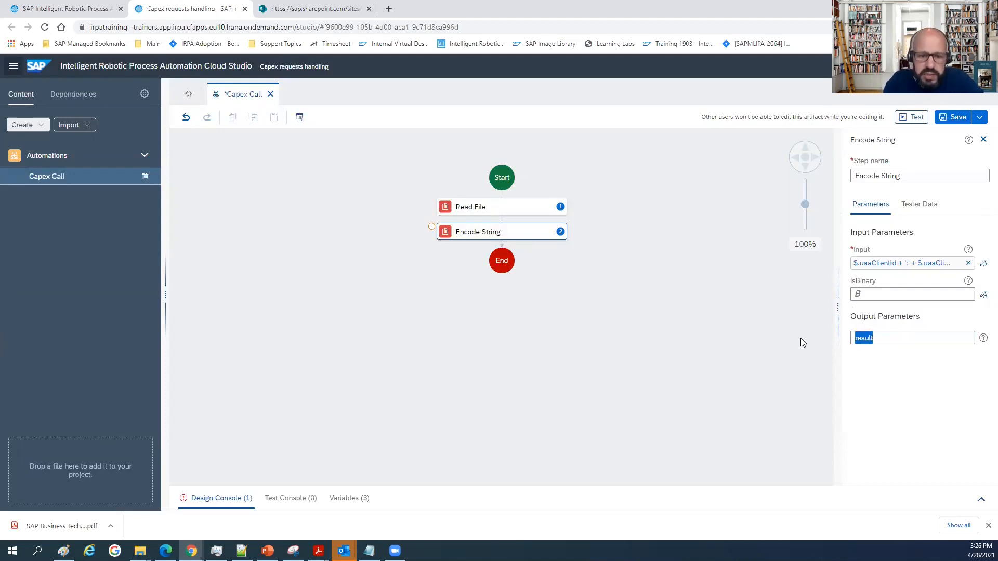
{"action": "type", "text": "client"}
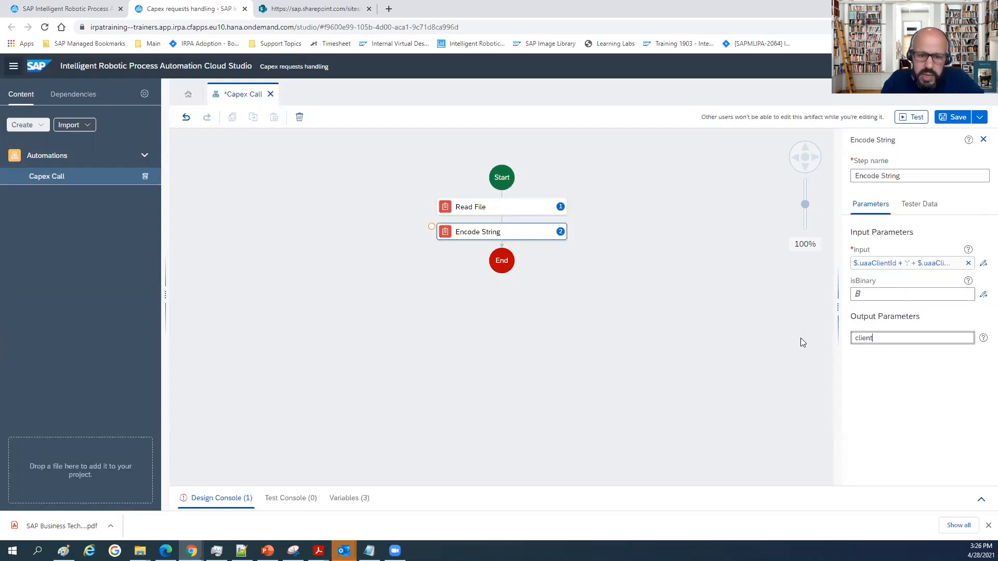
{"action": "type", "text": "Info"}
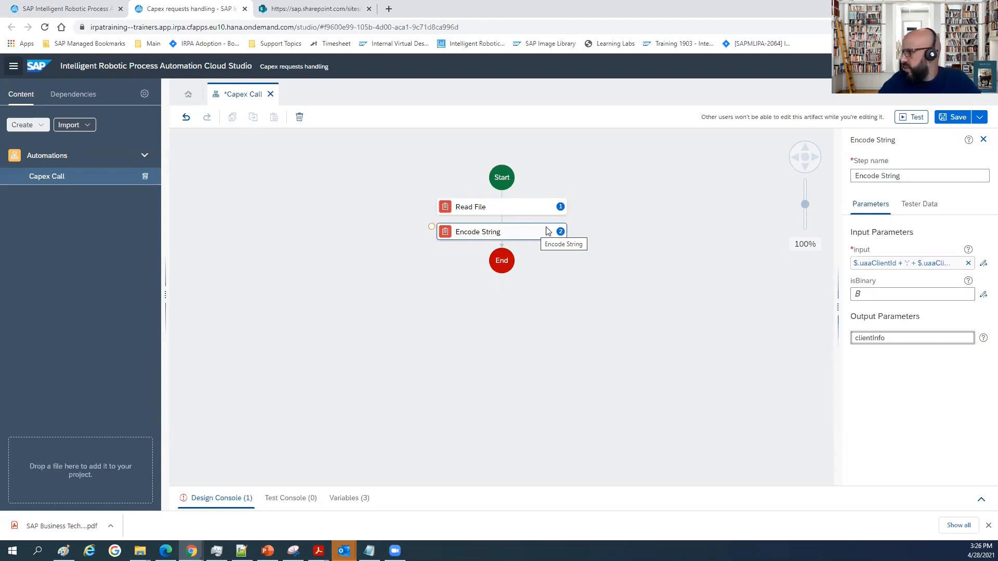
{"action": "left_click", "coordinate": [612, 267]}
{"action": "left_click", "coordinate": [520, 232]}
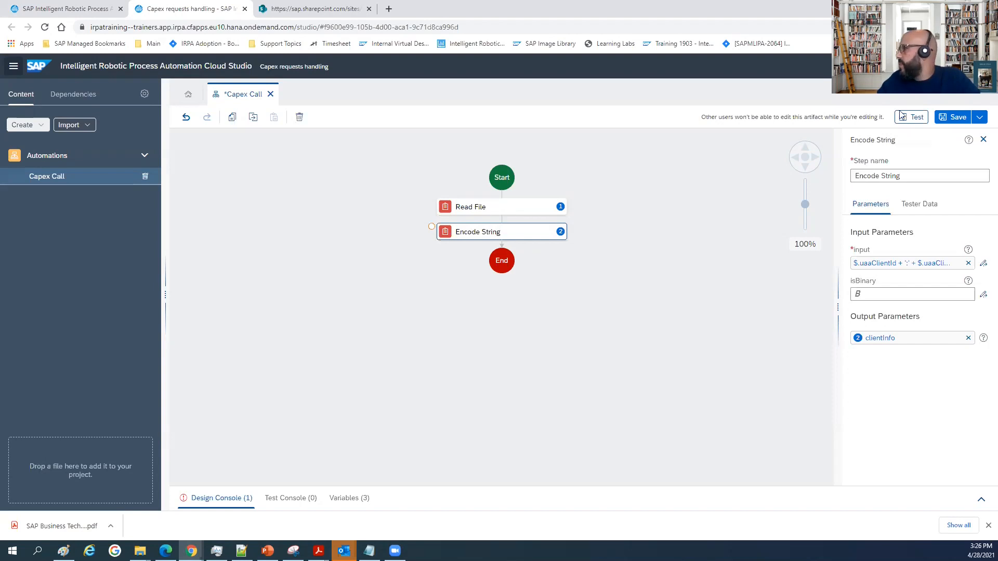
Search the tools for custom and place a Custom script control between Encode String and End.
{"action": "left_click", "coordinate": [983, 139]}
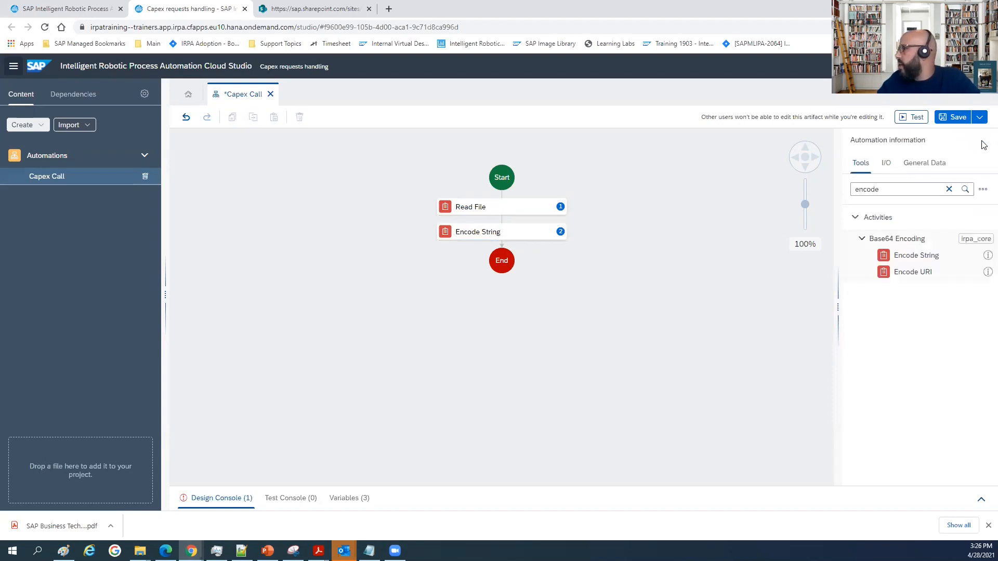
{"action": "left_click", "coordinate": [947, 189]}
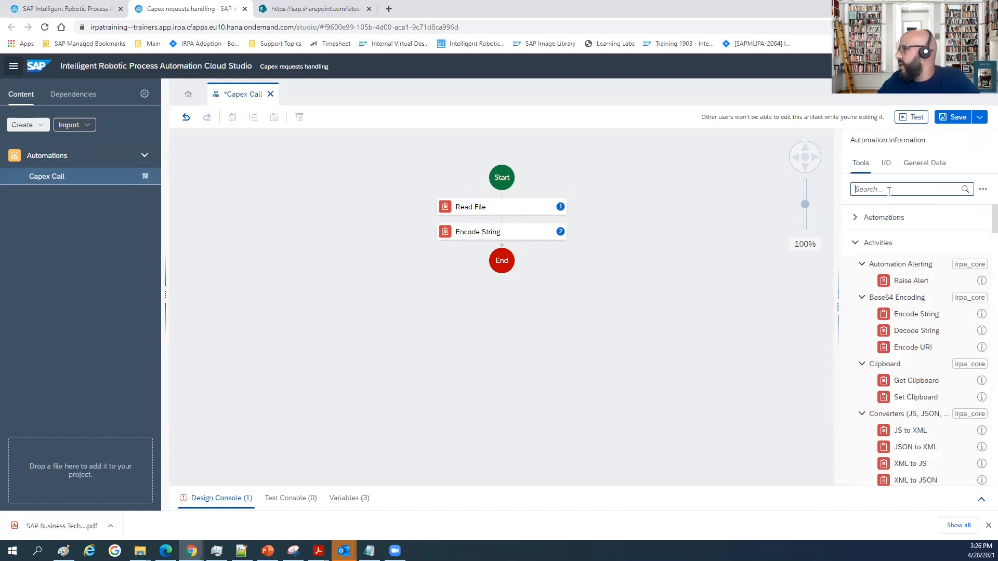
{"action": "type", "text": "cust"}
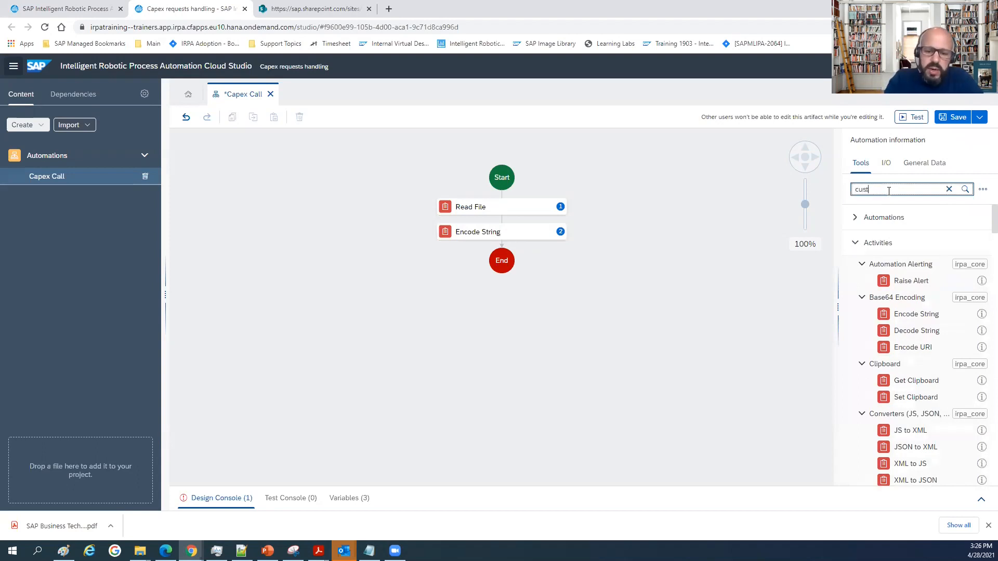
{"action": "type", "text": "om"}
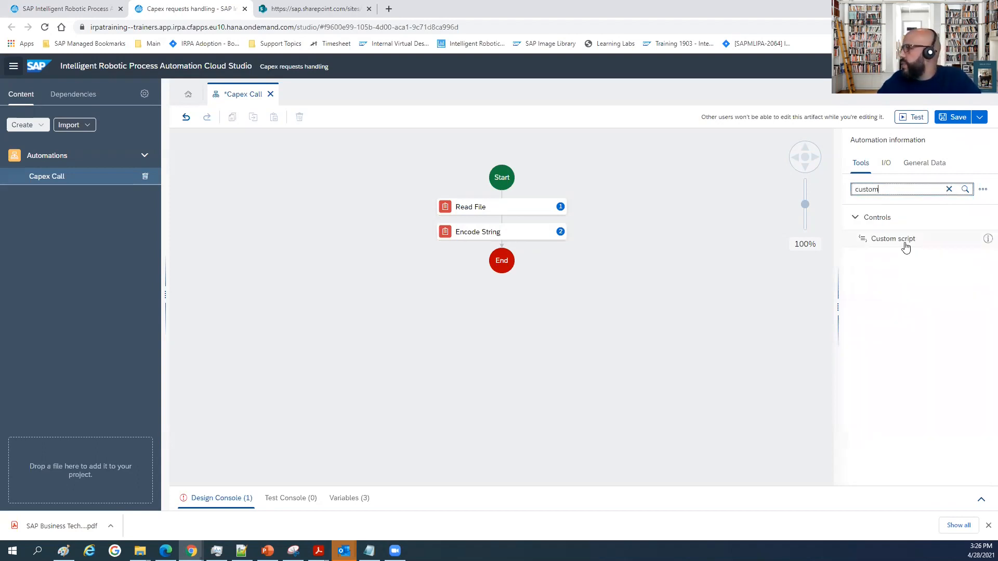
{"action": "left_click_drag", "start_coordinate": [899, 241], "coordinate": [502, 253]}
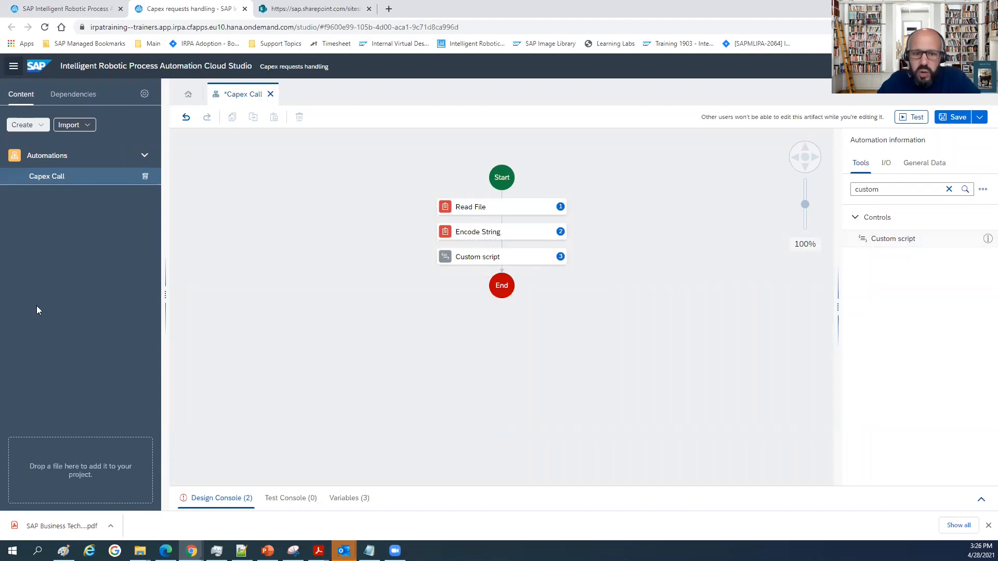
Rename the Custom script step to "Generate Options - token".
{"action": "left_click", "coordinate": [493, 257]}
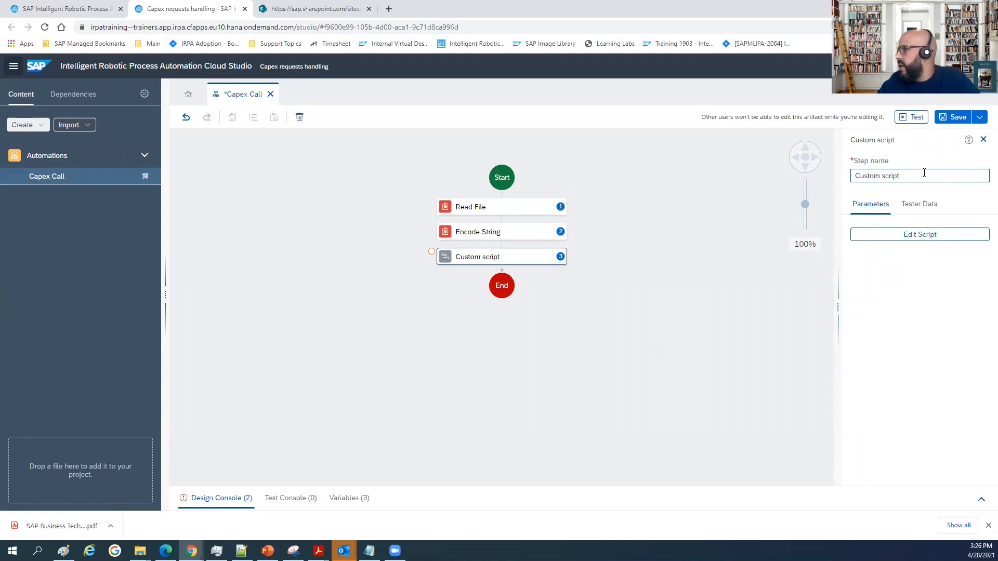
{"action": "key", "text": "BackSpace"}
{"action": "key", "text": "BackSpace"}
{"action": "key", "text": "BackSpace"}
{"action": "key", "text": "BackSpace"}
{"action": "key", "text": "BackSpace"}
{"action": "key", "text": "BackSpace"}
{"action": "key", "text": "BackSpace"}
{"action": "key", "text": "BackSpace"}
{"action": "key", "text": "BackSpace"}
{"action": "key", "text": "BackSpace"}
{"action": "key", "text": "BackSpace"}
{"action": "key", "text": "BackSpace"}
{"action": "key", "text": "BackSpace"}
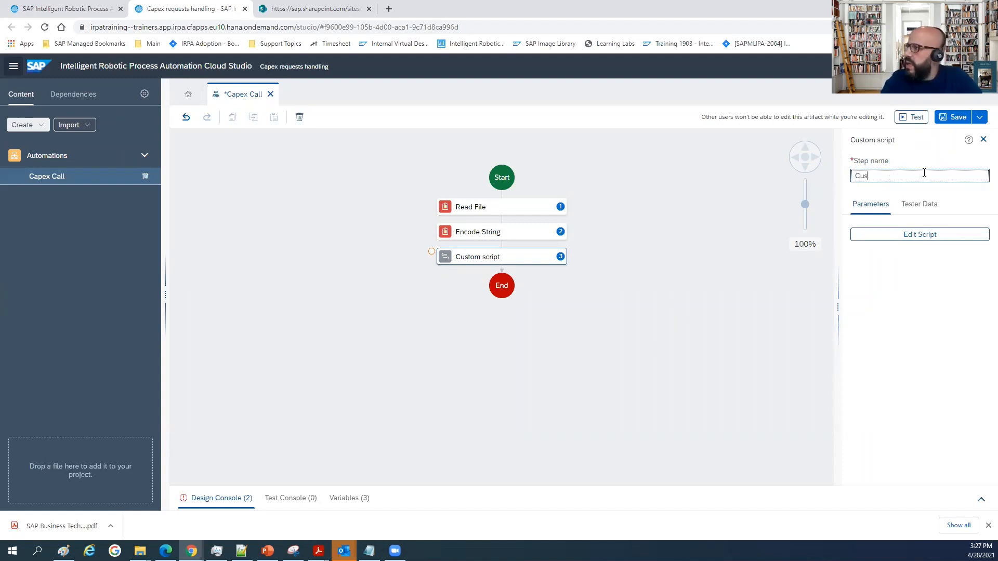
{"action": "type", "text": "Generate Options - token"}
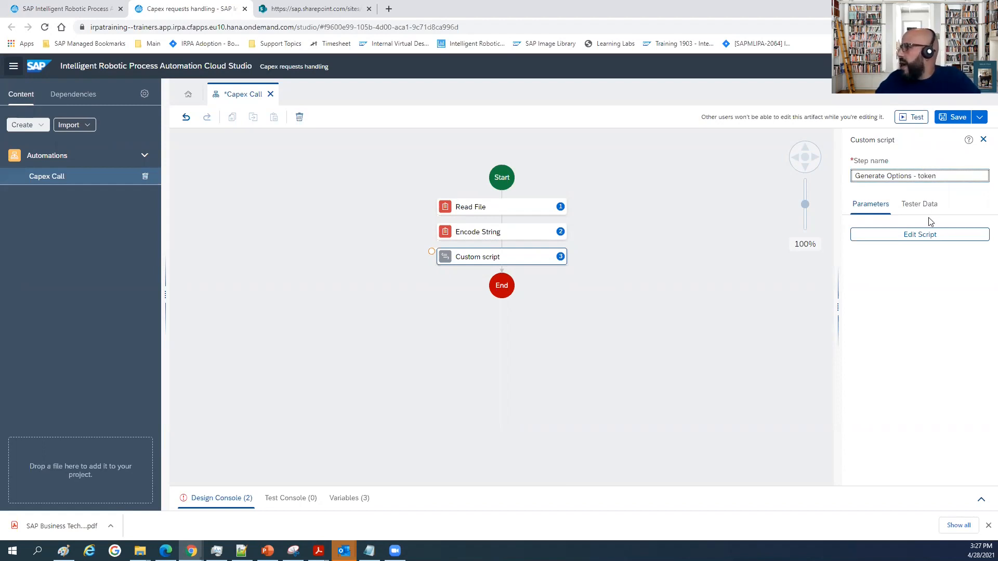
{"action": "left_click", "coordinate": [496, 257]}
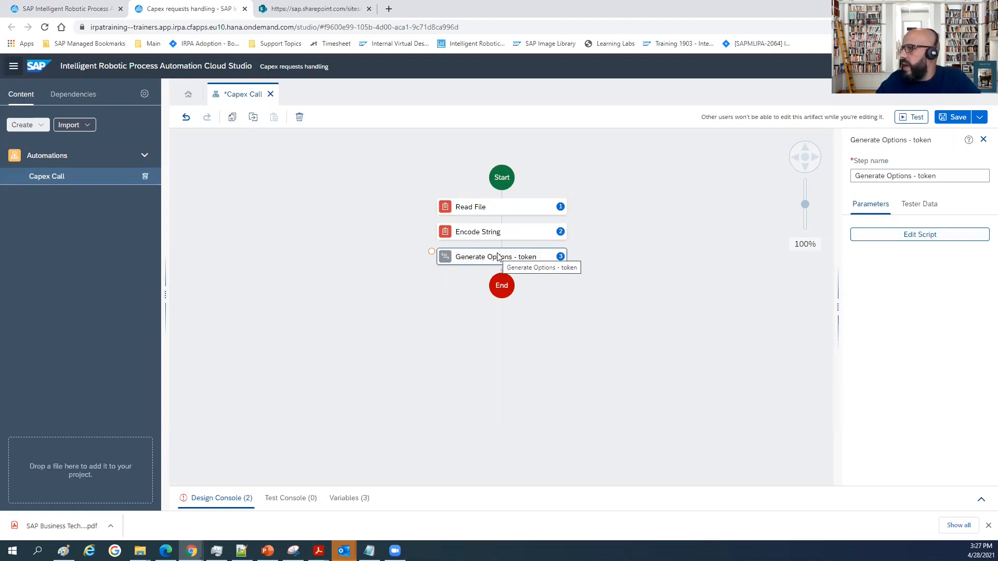
Open the Generate Options - token script for editing and add two String input parameters named clientInfo and uaaUrl.
{"action": "double_click", "coordinate": [562, 257]}
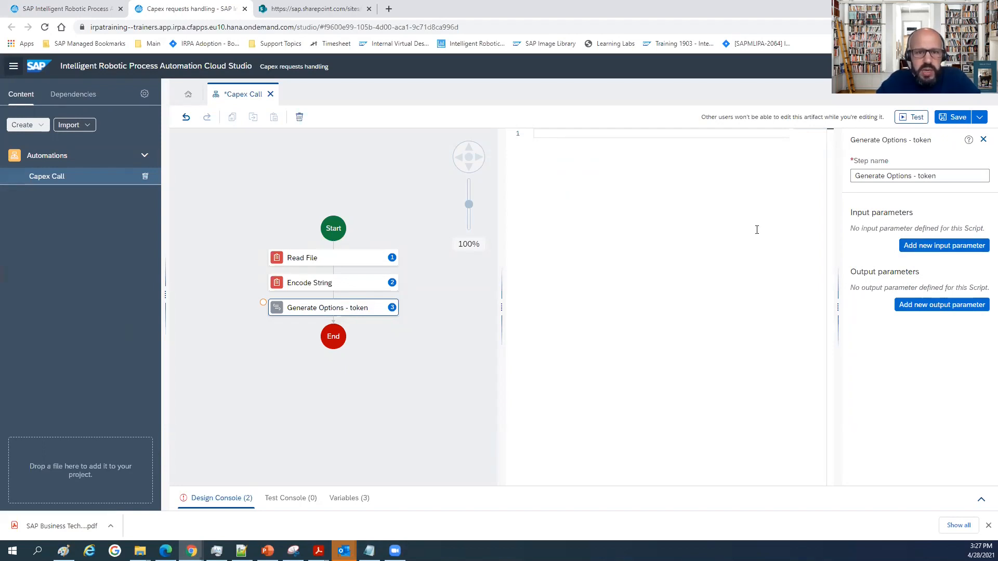
{"action": "left_click", "coordinate": [928, 255]}
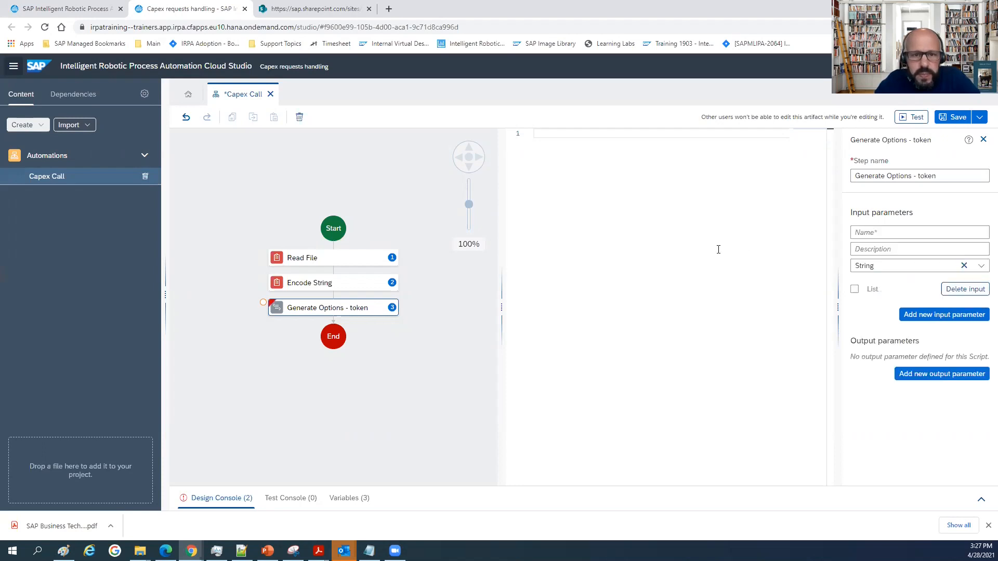
{"action": "left_click", "coordinate": [885, 230]}
{"action": "type", "text": "clientInfo"}
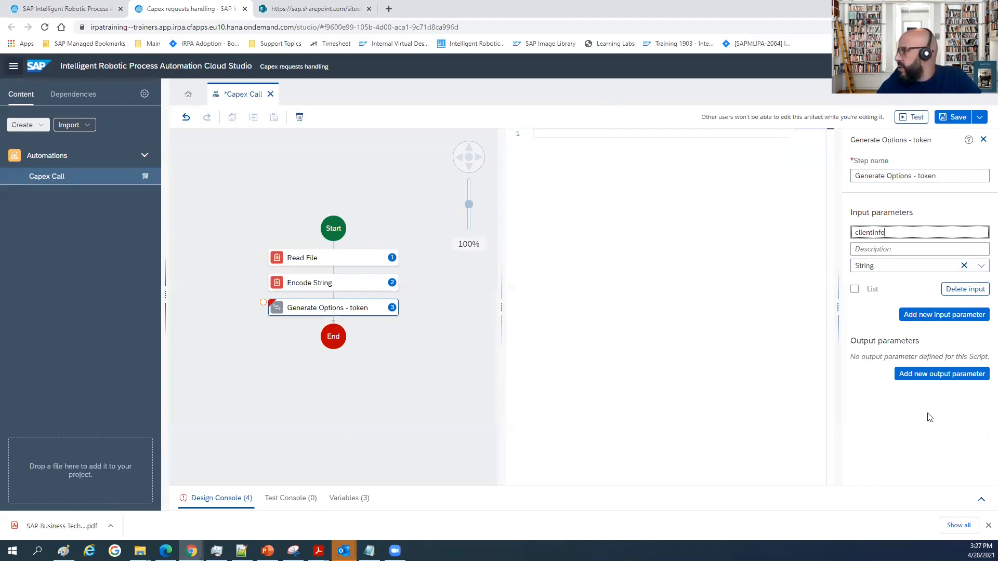
{"action": "left_click", "coordinate": [945, 317]}
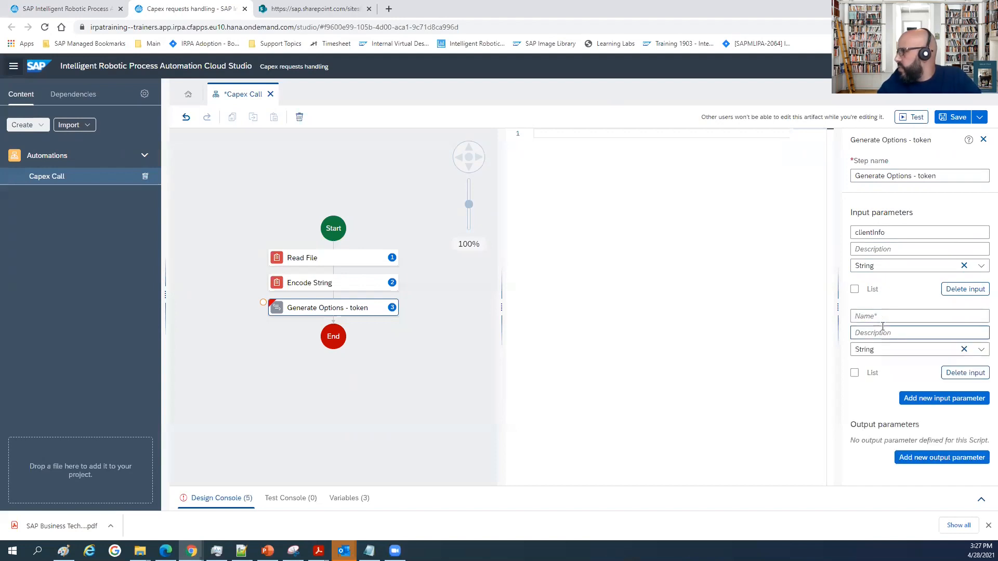
{"action": "left_click", "coordinate": [880, 317]}
{"action": "type", "text": "uaa"}
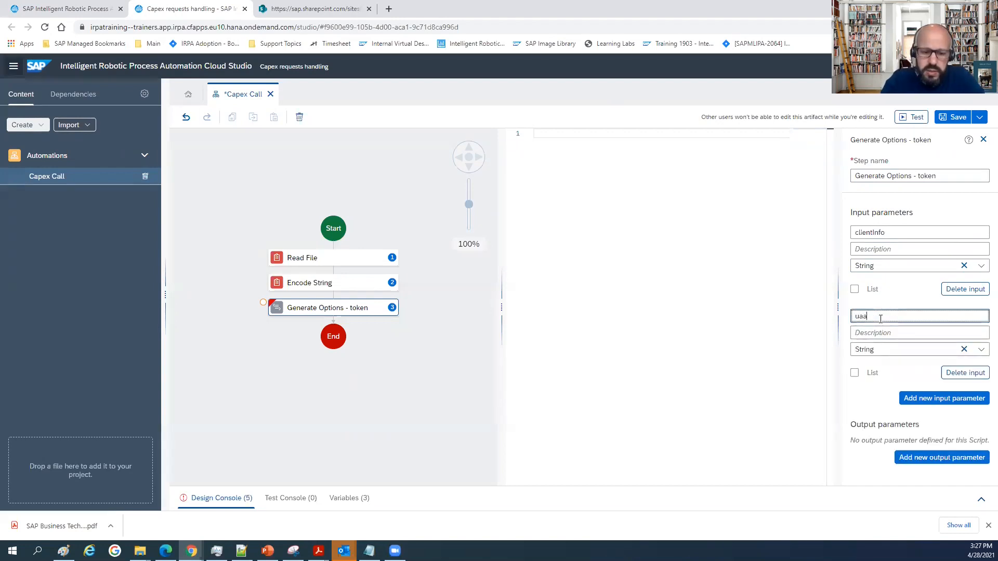
{"action": "type", "text": "Url"}
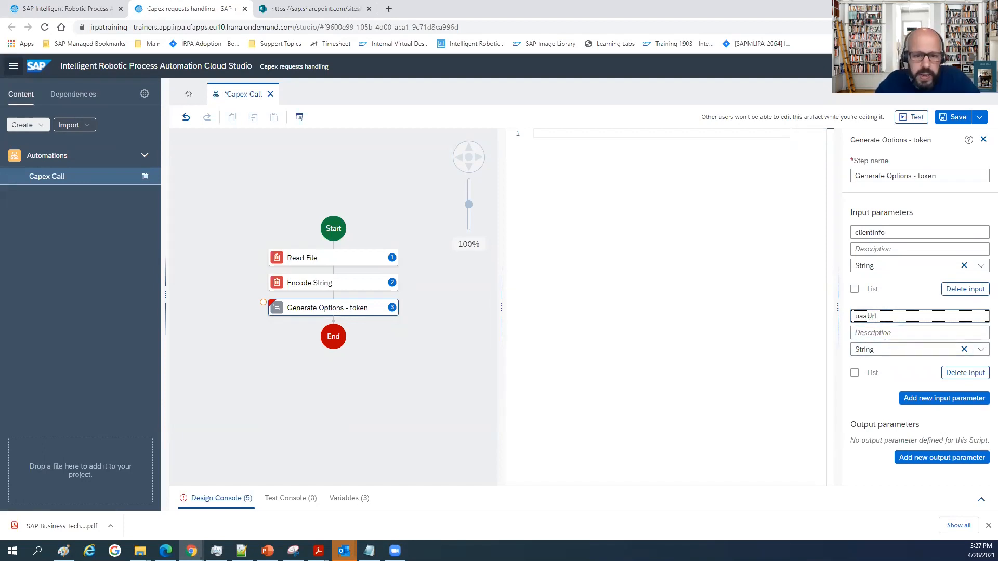
Add an output parameter named optionsGet with the data type Any.
{"action": "left_click", "coordinate": [936, 457]}
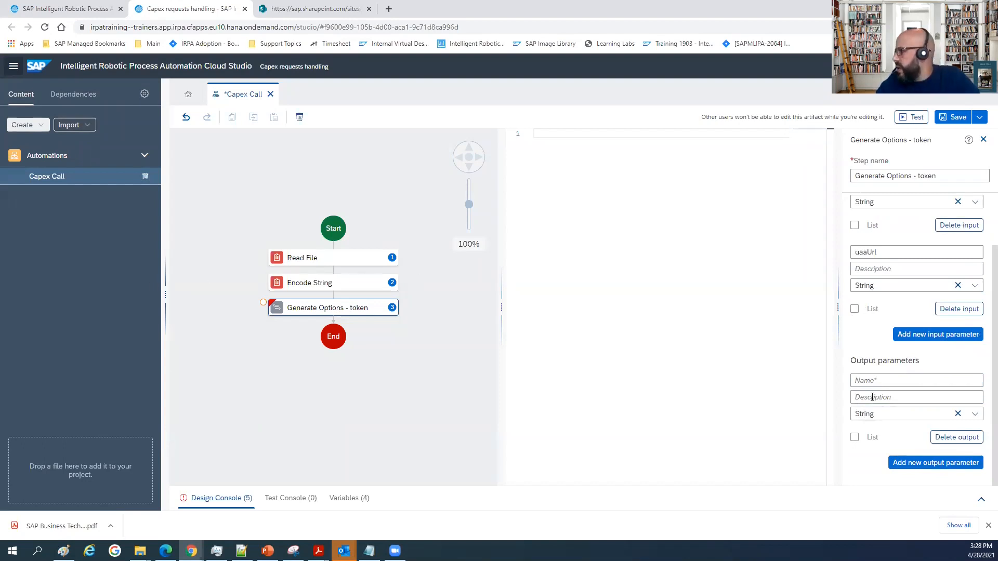
{"action": "left_click", "coordinate": [894, 376]}
{"action": "type", "text": "op"}
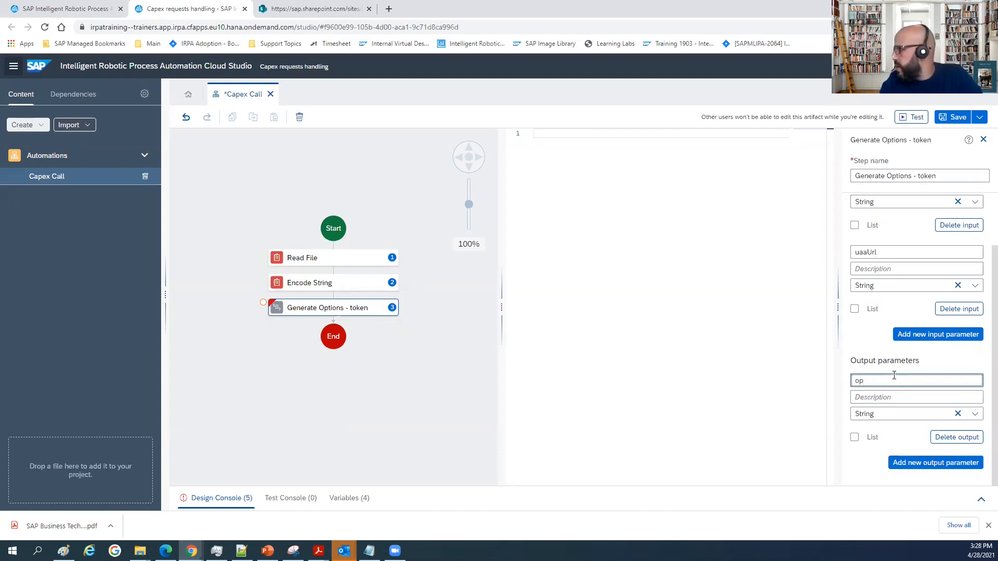
{"action": "type", "text": "tionsGet"}
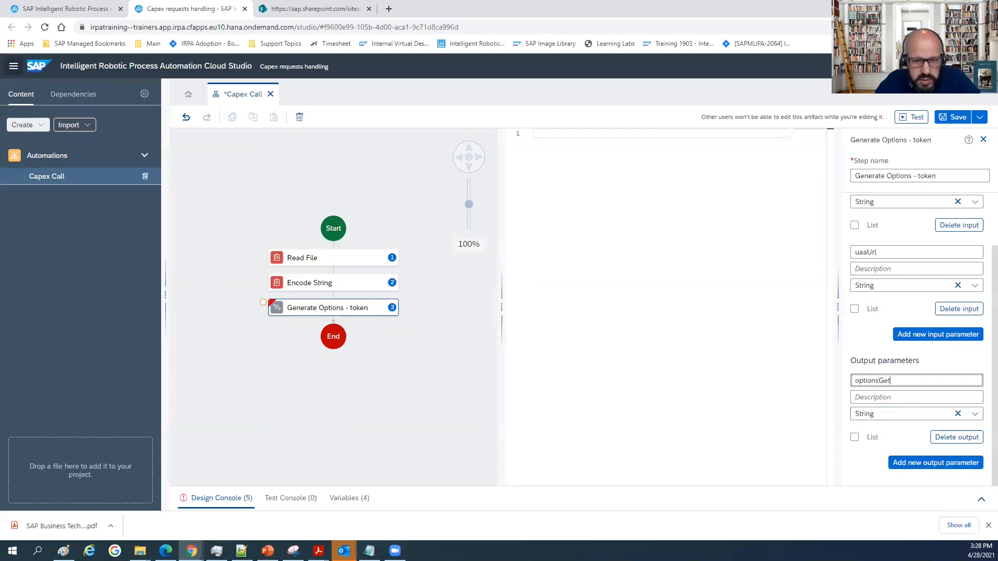
{"action": "left_click", "coordinate": [974, 414]}
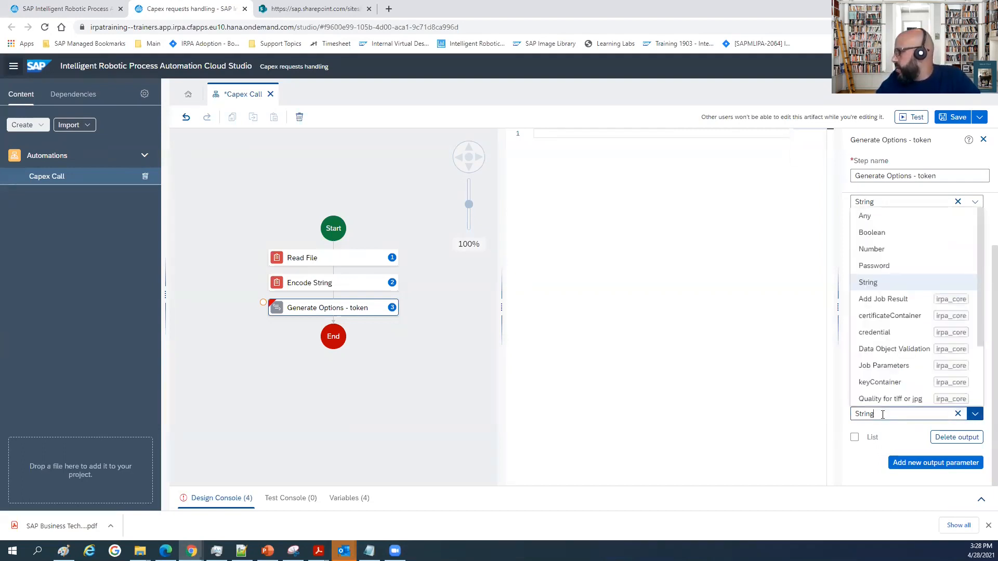
{"action": "left_click", "coordinate": [871, 217]}
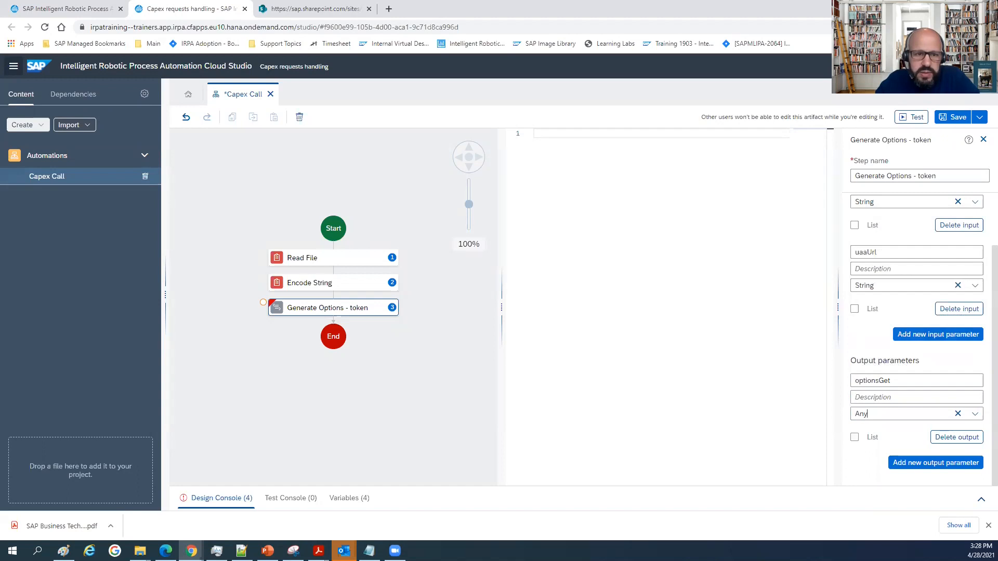
Paste the prepared return statement with the GET token request options and the Basic Authorization header using clientInfo into the script.
{"action": "key", "text": "alt+Tab"}
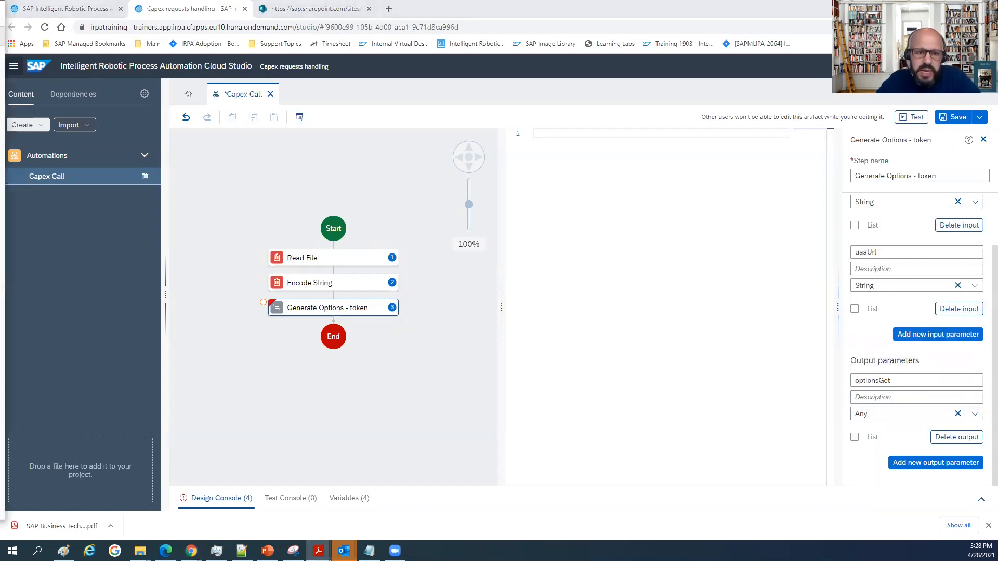
{"action": "left_click", "coordinate": [564, 135]}
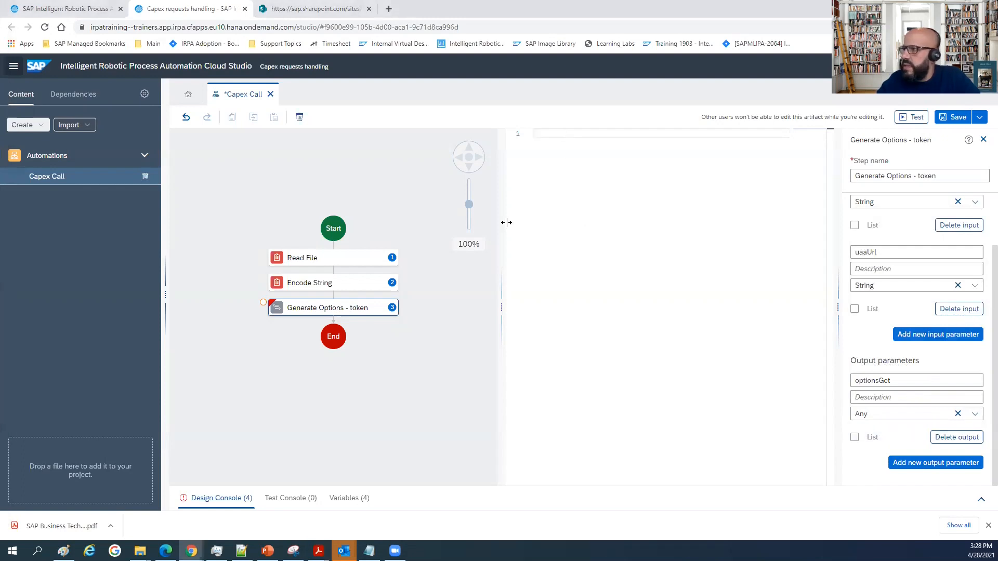
{"action": "key", "text": "ctrl+v"}
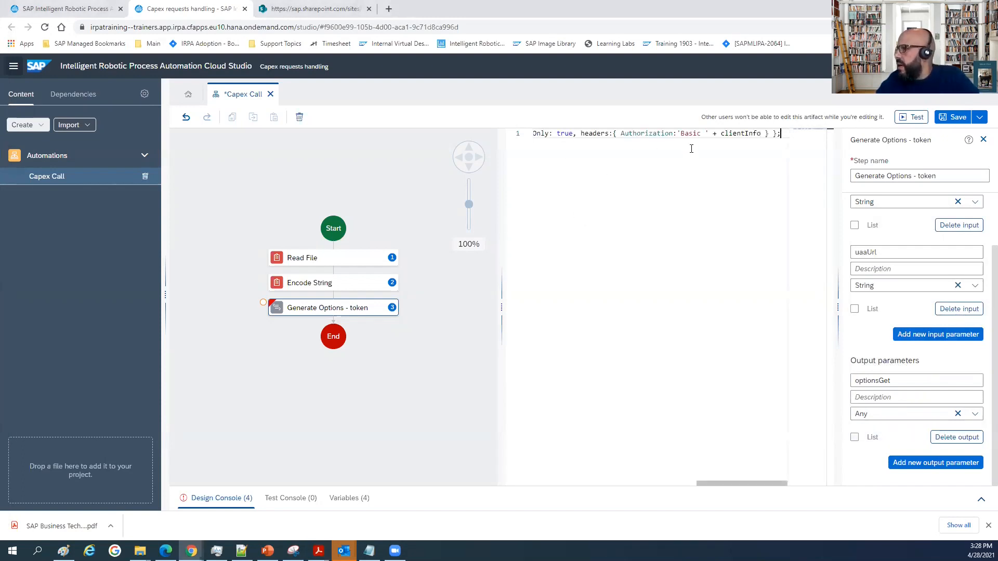
Widen the script editor and break the return statement so that method and url each start on their own line.
{"action": "key", "text": "Home"}
{"action": "left_click", "coordinate": [567, 133]}
{"action": "key", "text": "Right"}
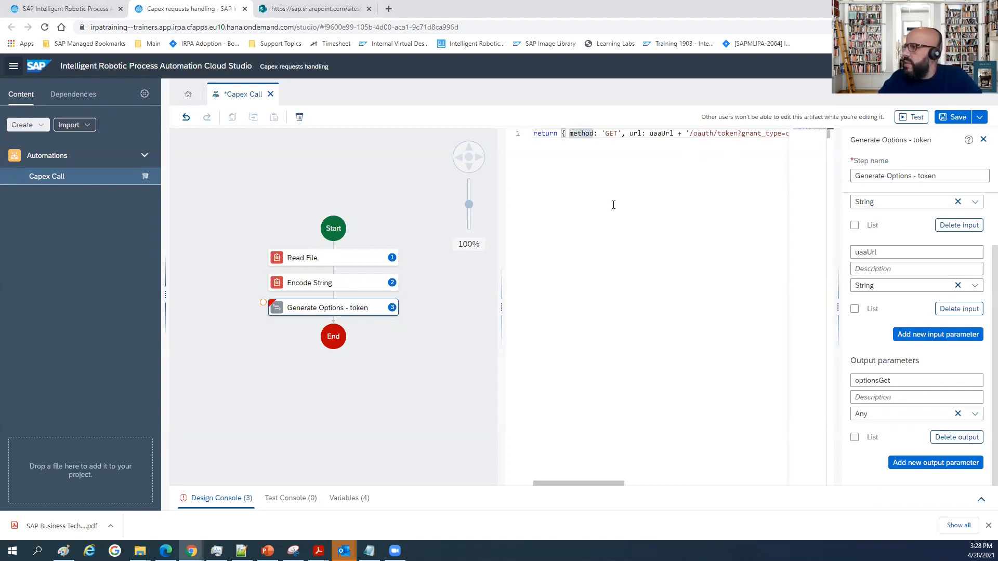
{"action": "key", "text": "Return"}
{"action": "key", "text": "Right"}
{"action": "key", "text": "Right"}
{"action": "key", "text": "Right"}
{"action": "key", "text": "Right"}
{"action": "key", "text": "Right"}
{"action": "key", "text": "Right"}
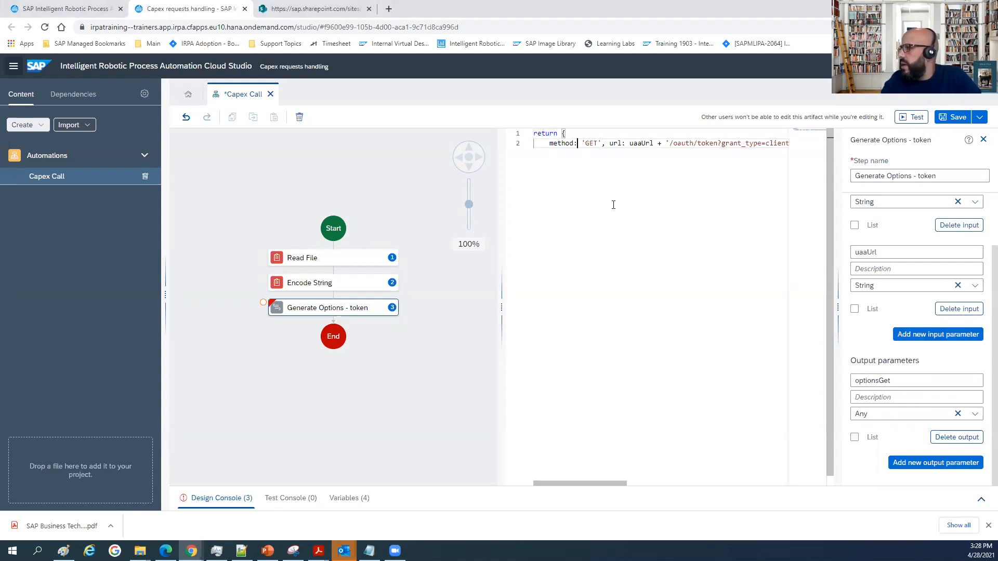
{"action": "key", "text": "Right"}
{"action": "key", "text": "Right"}
{"action": "key", "text": "Right"}
{"action": "key", "text": "Right"}
{"action": "key", "text": "Right"}
{"action": "key", "text": "Right"}
{"action": "key", "text": "Right"}
{"action": "key", "text": "Right"}
{"action": "key", "text": "Right"}
{"action": "key", "text": "Right"}
{"action": "key", "text": "Right"}
{"action": "key", "text": "Right"}
{"action": "key", "text": "Right"}
{"action": "key", "text": "Right"}
{"action": "key", "text": "Right"}
{"action": "key", "text": "Right"}
{"action": "key", "text": "Right"}
{"action": "key", "text": "Right"}
{"action": "key", "text": "Right"}
{"action": "key", "text": "Right"}
{"action": "key", "text": "Right"}
{"action": "key", "text": "Right"}
{"action": "key", "text": "Right"}
{"action": "key", "text": "Right"}
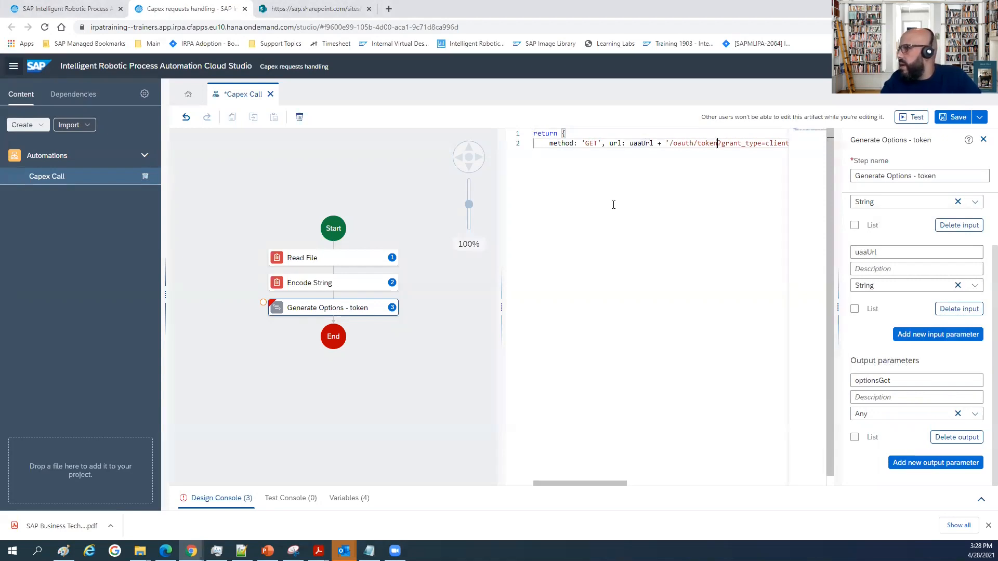
{"action": "left_click_drag", "start_coordinate": [502, 210], "coordinate": [413, 215]}
{"action": "left_click", "coordinate": [520, 143]}
{"action": "key", "text": "Left"}
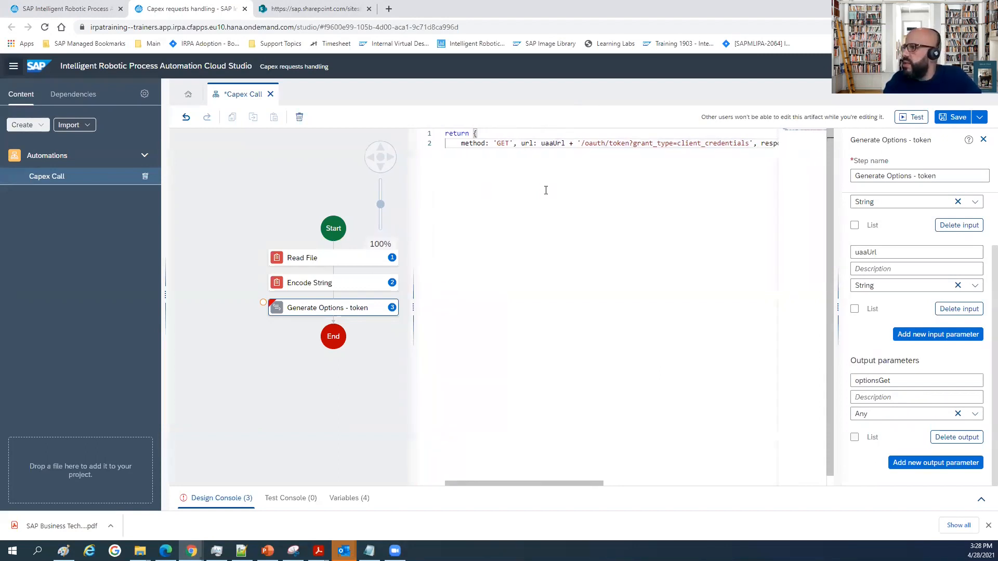
{"action": "key", "text": "Return"}
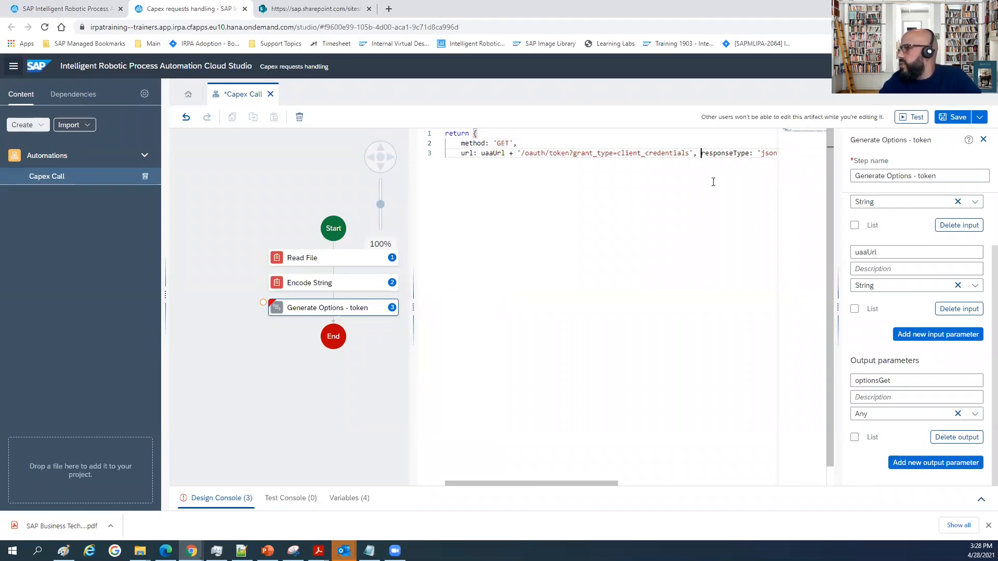
Put responseType and resolveBodyOnly on separate lines of the script, aligned with the url property.
{"action": "key", "text": "Return"}
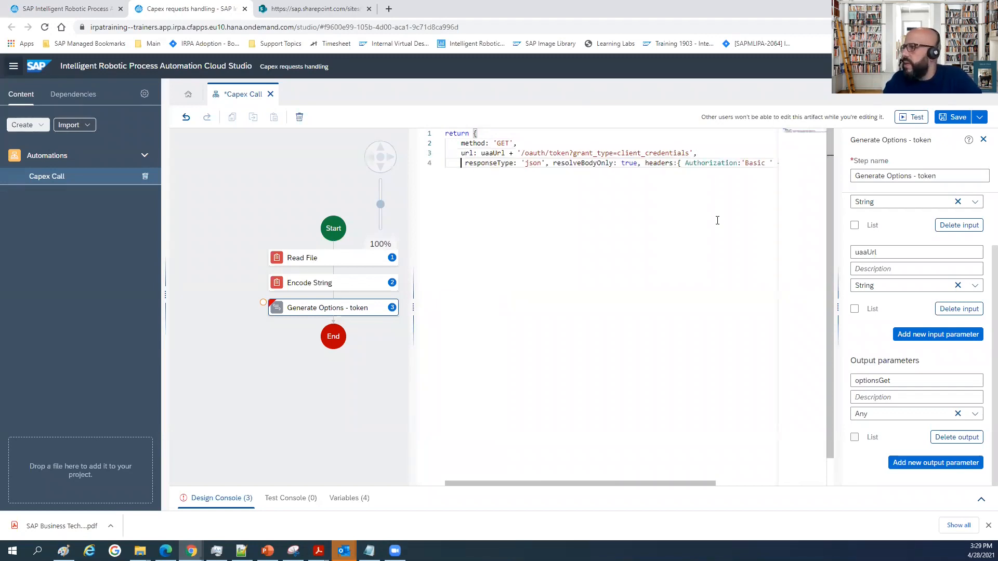
{"action": "key", "text": "Delete"}
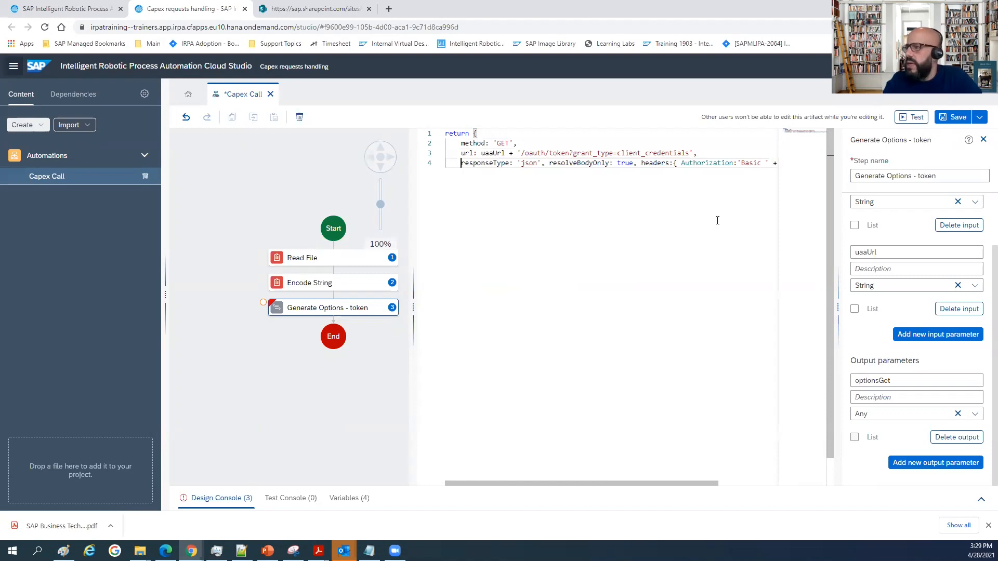
{"action": "double_click", "coordinate": [556, 164]}
{"action": "key", "text": "Return"}
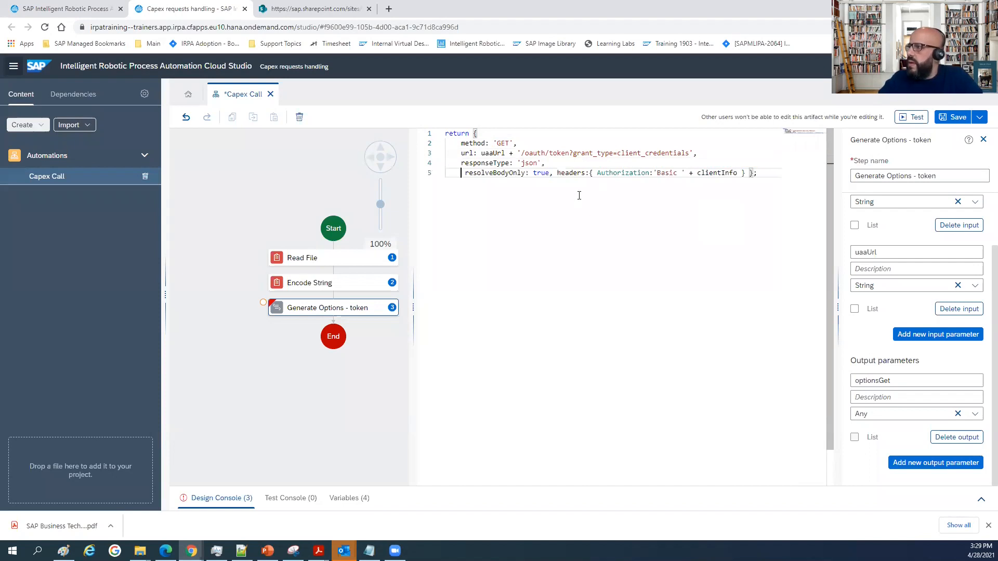
{"action": "key", "text": "BackSpace"}
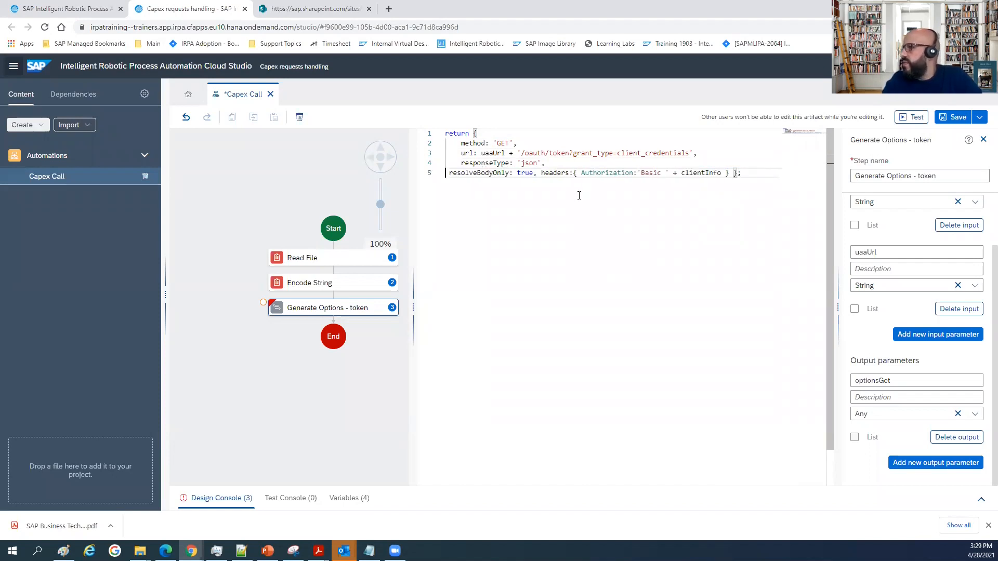
{"action": "key", "text": "Tab"}
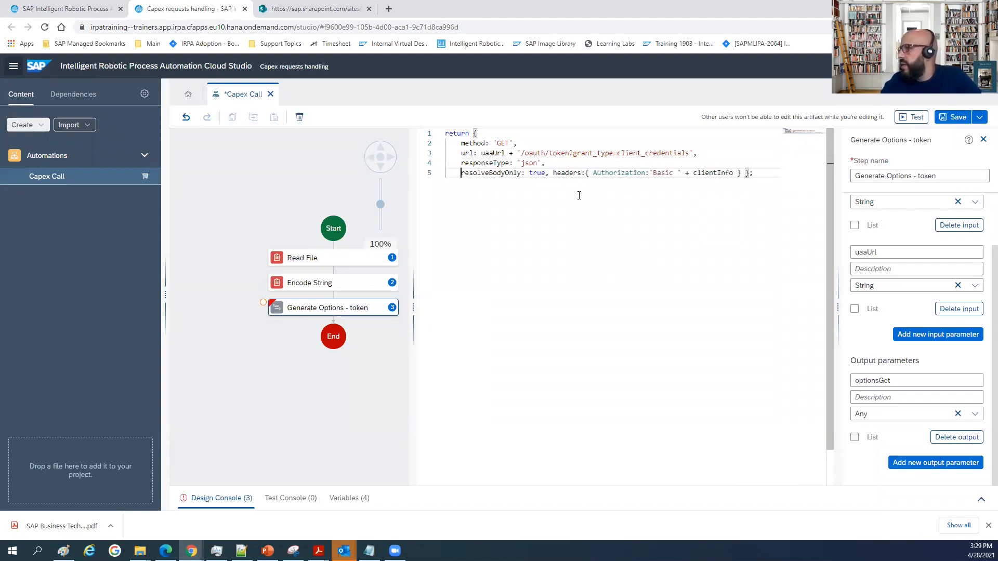
Place the headers property on its own line with the Authorization entry indented on the line beneath it.
{"action": "left_click", "coordinate": [554, 173]}
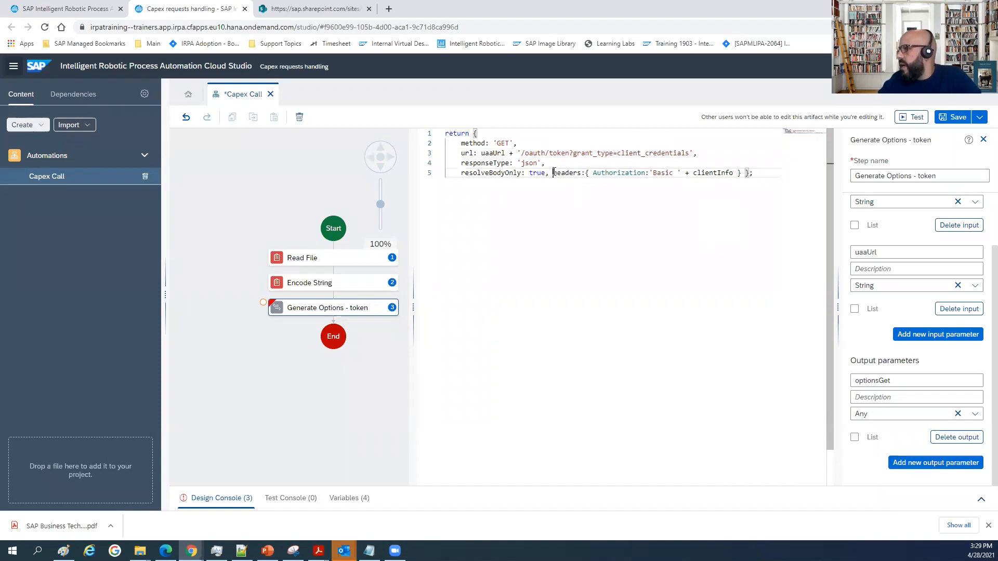
{"action": "key", "text": "Left"}
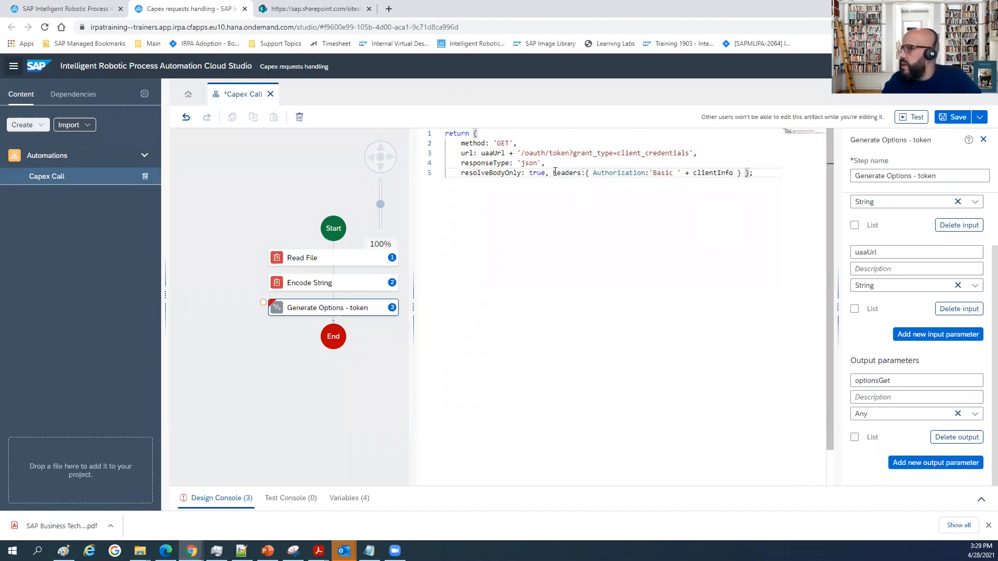
{"action": "left_click", "coordinate": [554, 173]}
{"action": "key", "text": "Return"}
{"action": "key", "text": "Right"}
{"action": "key", "text": "Right"}
{"action": "key", "text": "Right"}
{"action": "key", "text": "Right"}
{"action": "key", "text": "Right"}
{"action": "key", "text": "Right"}
{"action": "key", "text": "Right"}
{"action": "key", "text": "Right"}
{"action": "key", "text": "Right"}
{"action": "key", "text": "Right"}
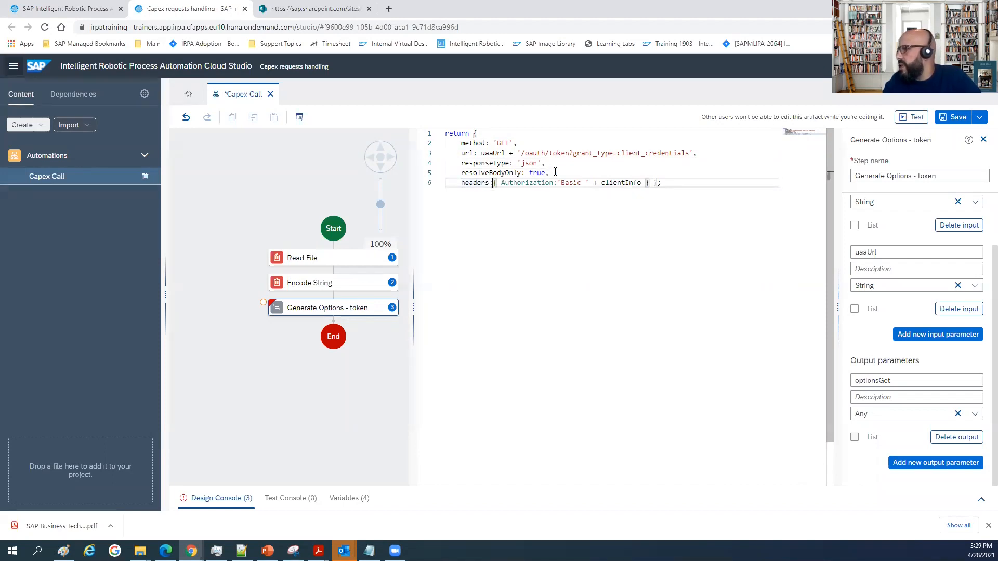
{"action": "key", "text": "Return"}
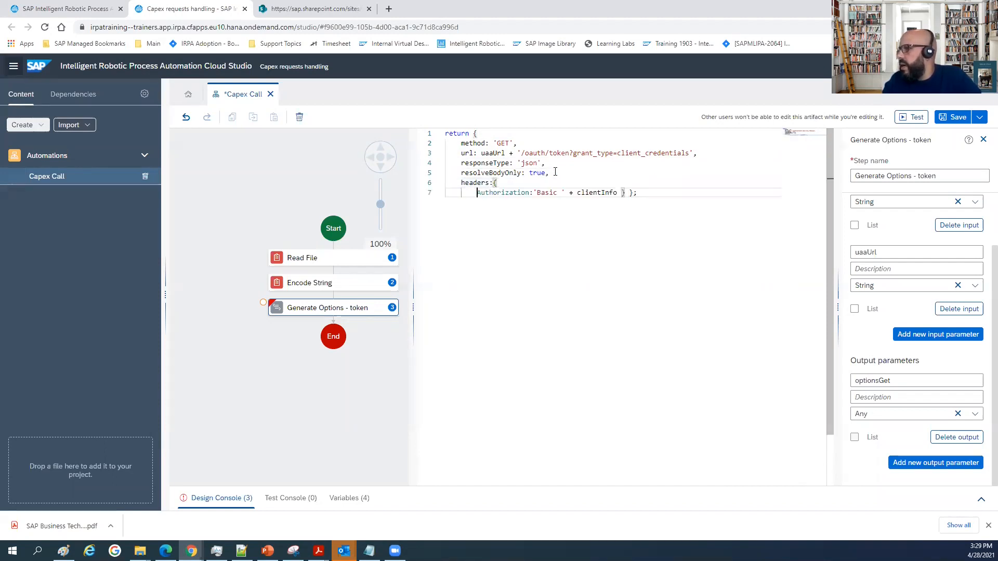
Move the return statement's closing brace and semicolon onto a separate, outdented line below the Authorization entry.
{"action": "key", "text": "Right"}
{"action": "key", "text": "Right"}
{"action": "key", "text": "Right"}
{"action": "key", "text": "Right"}
{"action": "key", "text": "Right"}
{"action": "key", "text": "Right"}
{"action": "key", "text": "Right"}
{"action": "key", "text": "Right"}
{"action": "key", "text": "Right"}
{"action": "key", "text": "Right"}
{"action": "key", "text": "Right"}
{"action": "key", "text": "Right"}
{"action": "key", "text": "Right"}
{"action": "key", "text": "Right"}
{"action": "key", "text": "Right"}
{"action": "key", "text": "Right"}
{"action": "key", "text": "Right"}
{"action": "key", "text": "Right"}
{"action": "key", "text": "Right"}
{"action": "key", "text": "Right"}
{"action": "key", "text": "Right"}
{"action": "key", "text": "Right"}
{"action": "key", "text": "Right"}
{"action": "key", "text": "Right"}
{"action": "key", "text": "Right"}
{"action": "key", "text": "Right"}
{"action": "key", "text": "Right"}
{"action": "key", "text": "Right"}
{"action": "key", "text": "Return"}
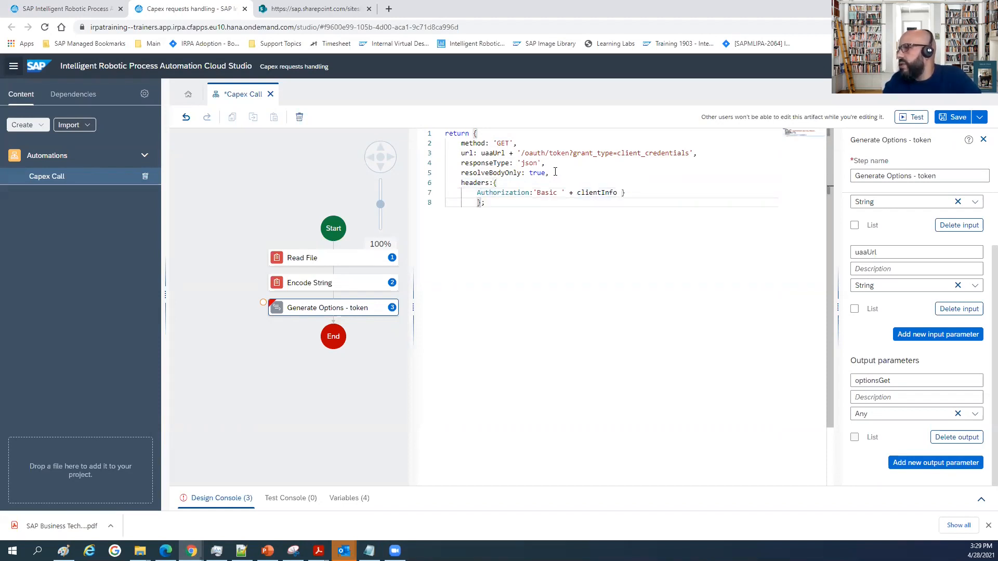
{"action": "key", "text": "BackSpace"}
{"action": "key", "text": "BackSpace"}
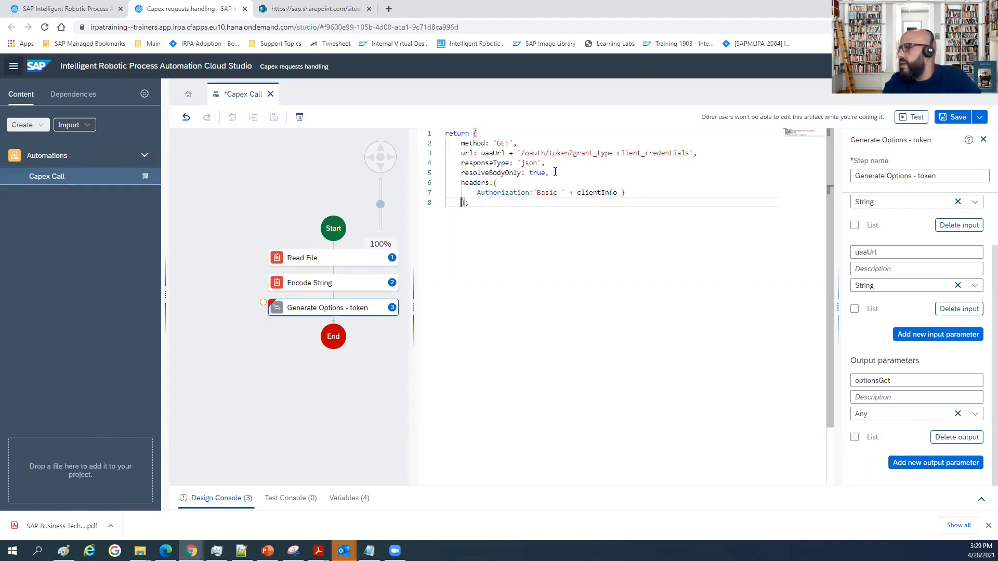
Put the closing brace of the headers object on its own line, aligned with headers, and close the script editor.
{"action": "left_click", "coordinate": [624, 193]}
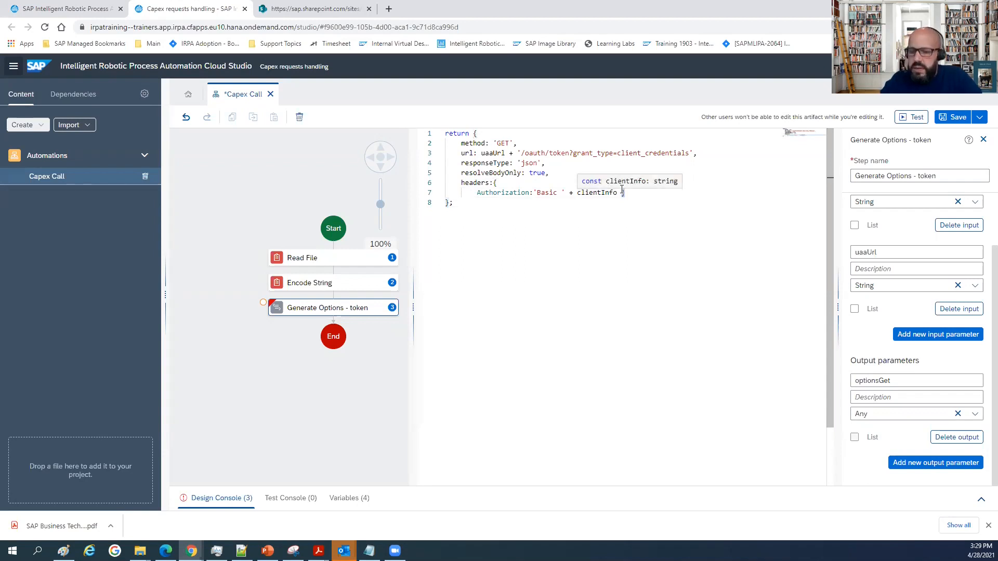
{"action": "key", "text": "Return"}
{"action": "type", "text": "}"}
{"action": "key", "text": "BackSpace"}
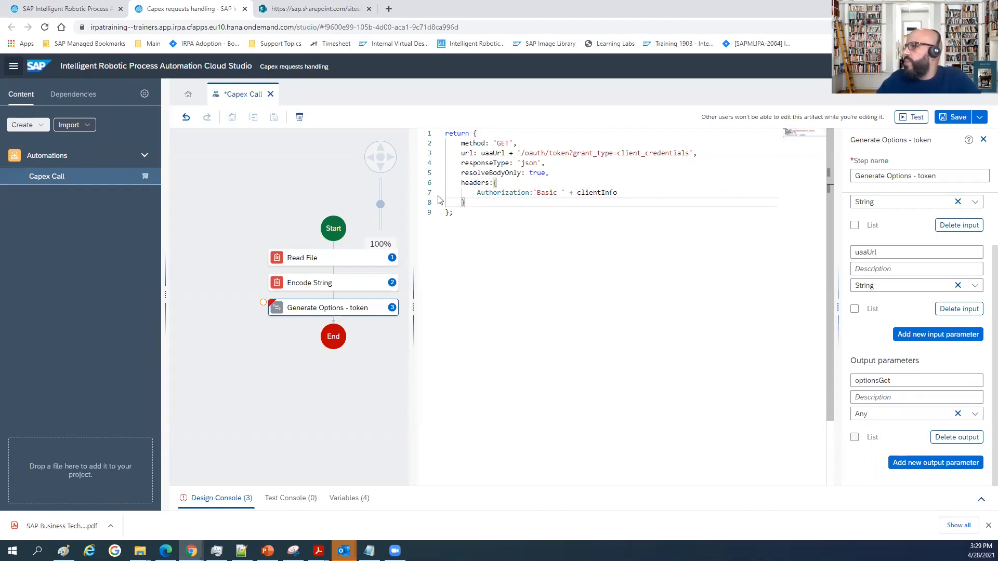
{"action": "double_click", "coordinate": [493, 153]}
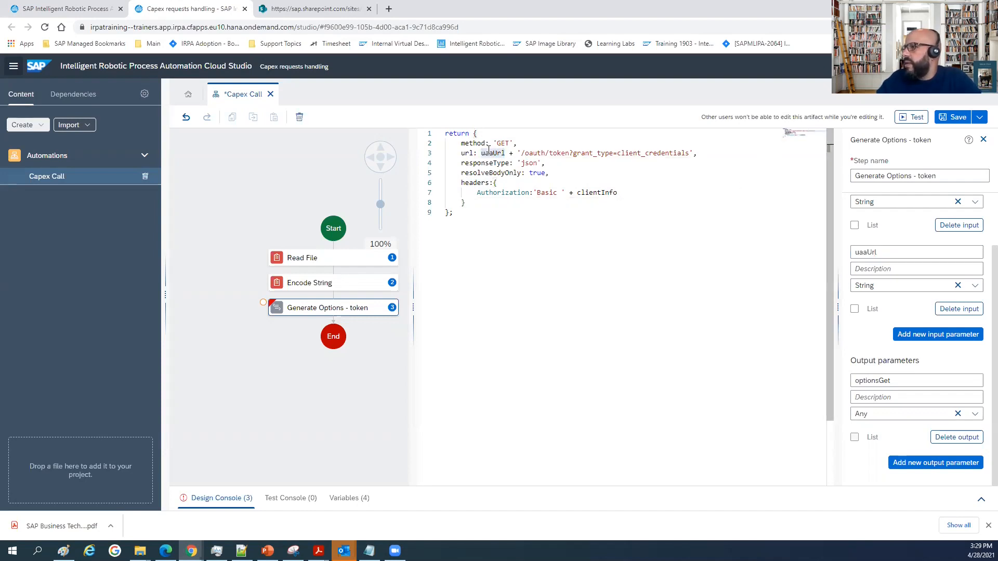
{"action": "double_click", "coordinate": [599, 191]}
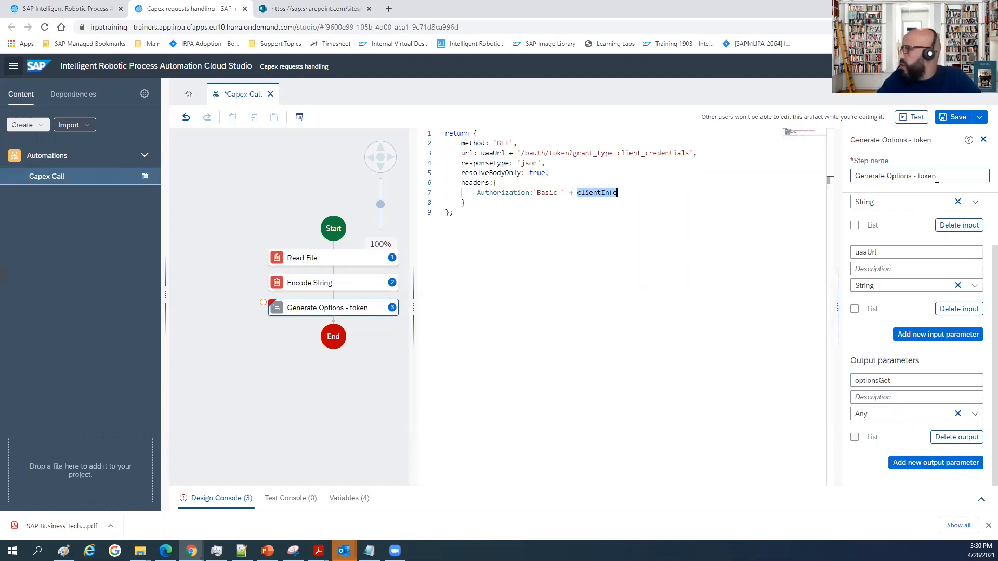
{"action": "left_click", "coordinate": [983, 139]}
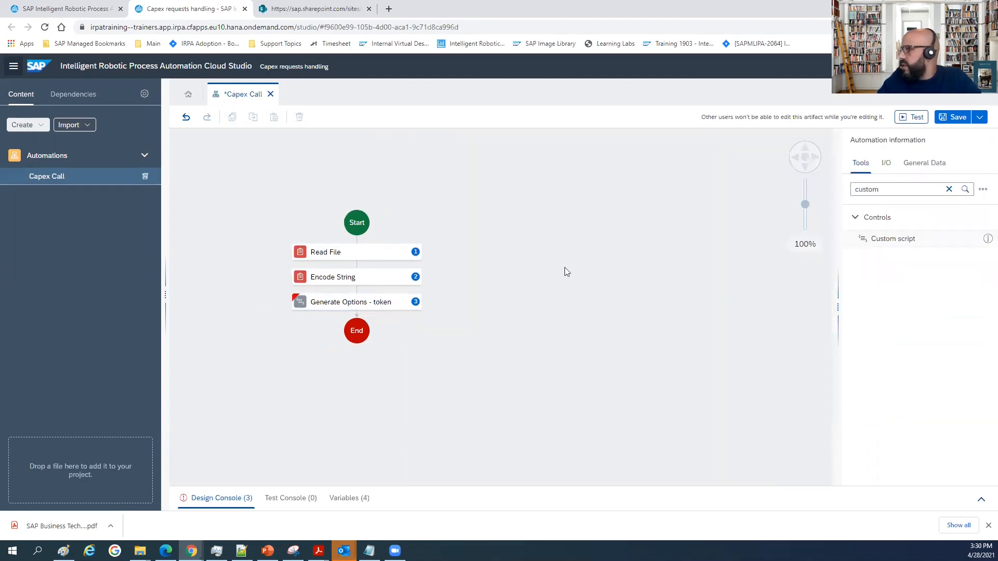
Map the Generate Options - token inputs clientInfo and uaaUrl to the matching clientInfo and uaaUrl variables.
{"action": "left_click", "coordinate": [466, 300]}
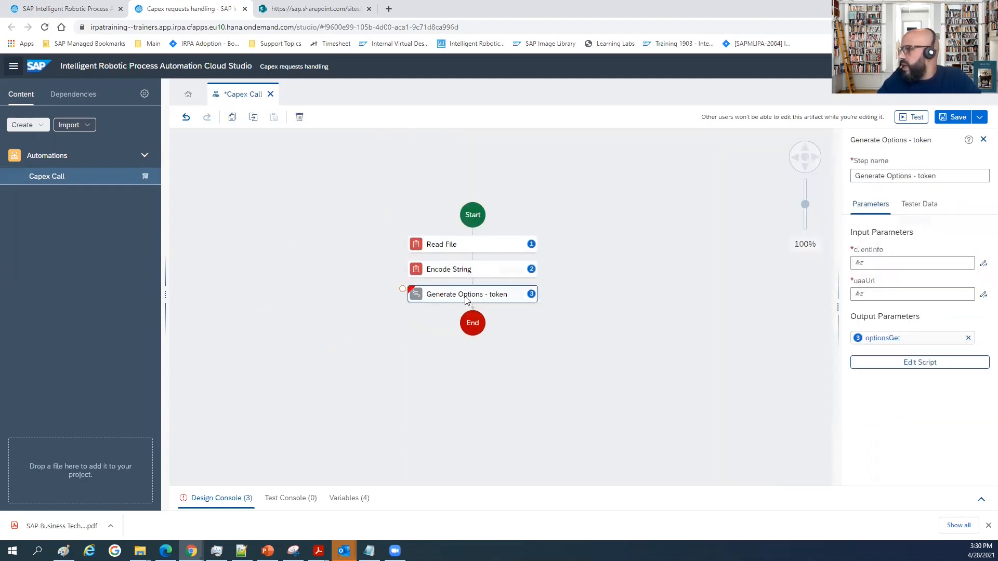
{"action": "left_click", "coordinate": [867, 263]}
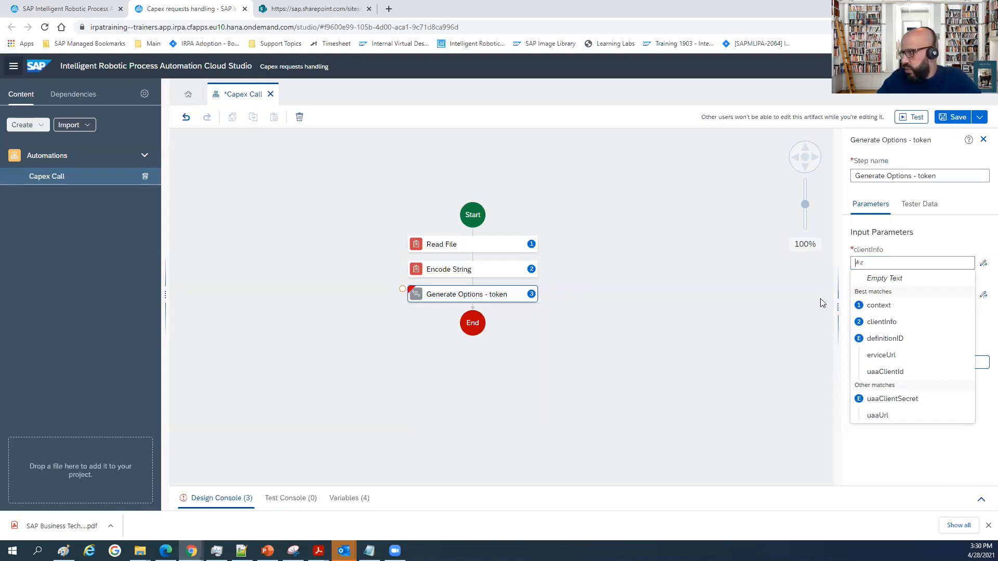
{"action": "left_click", "coordinate": [882, 322]}
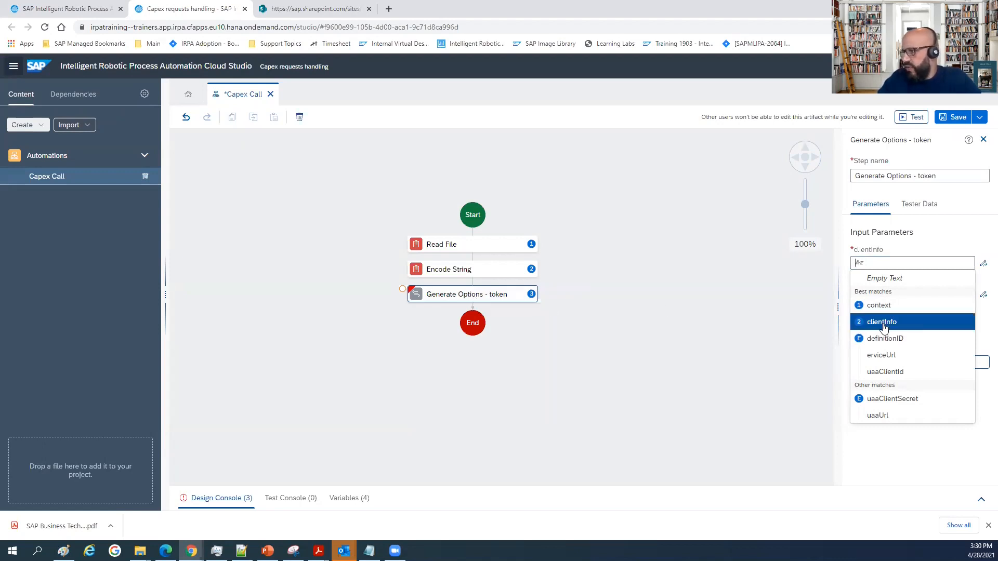
{"action": "left_click", "coordinate": [888, 294]}
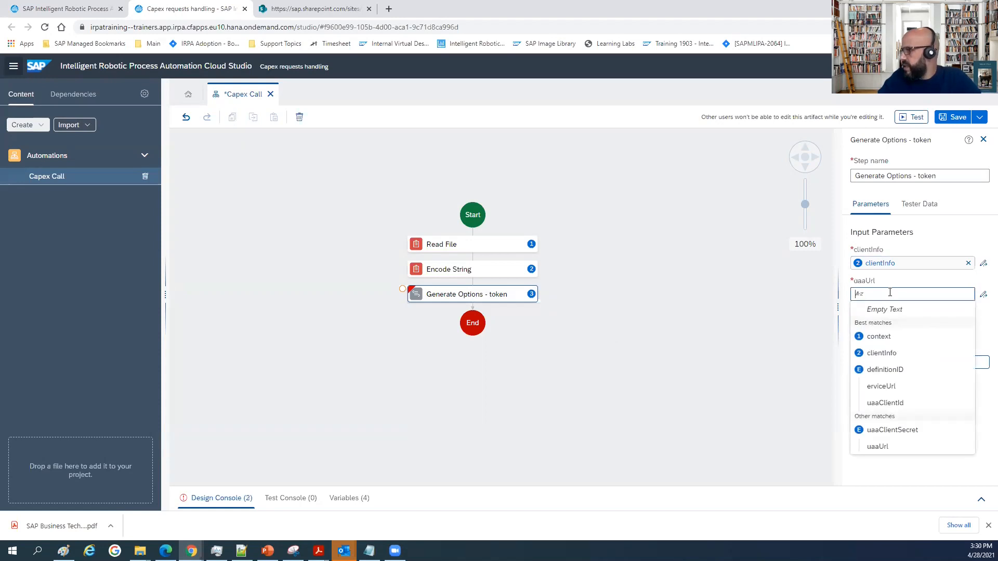
{"action": "left_click", "coordinate": [881, 447]}
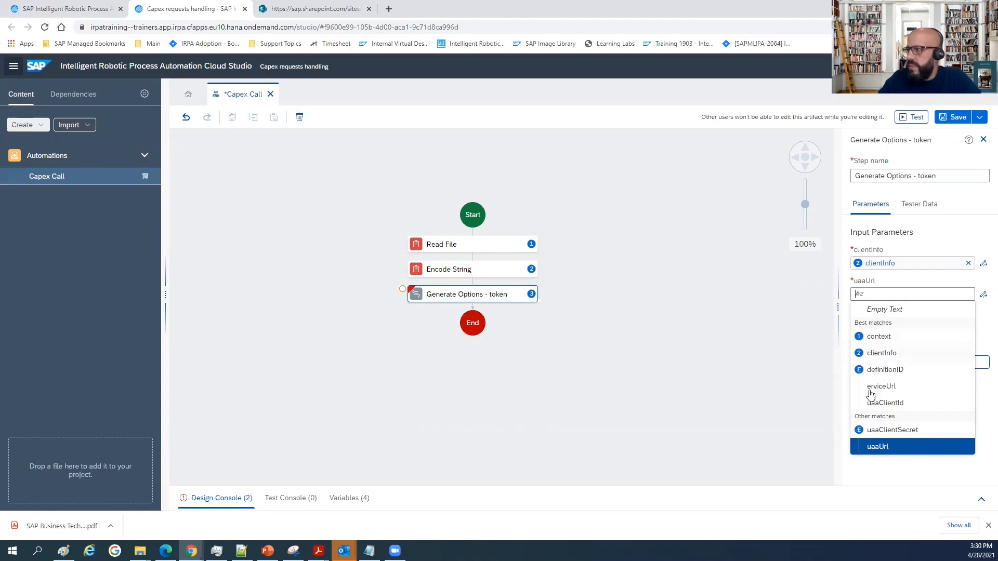
{"action": "left_click", "coordinate": [883, 450]}
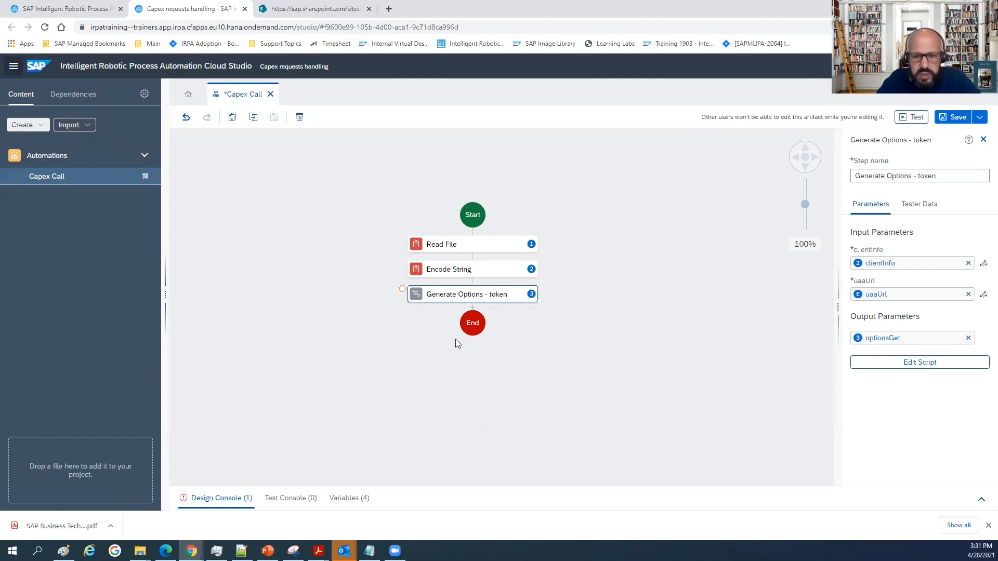
{"action": "left_click", "coordinate": [984, 140]}
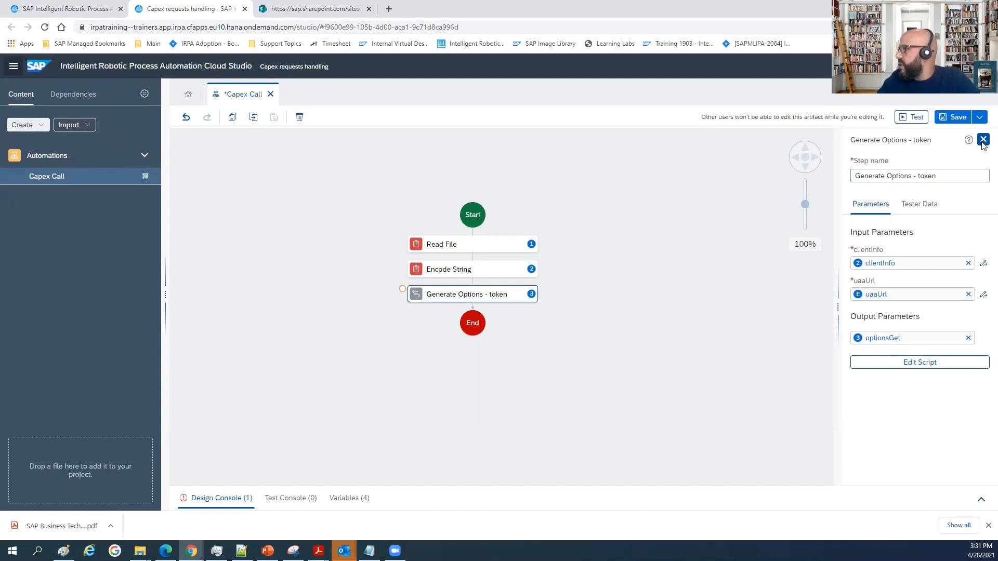
Find the Call Web Service activity by searching for "call" and insert it after Generate Options - token.
{"action": "double_click", "coordinate": [885, 188]}
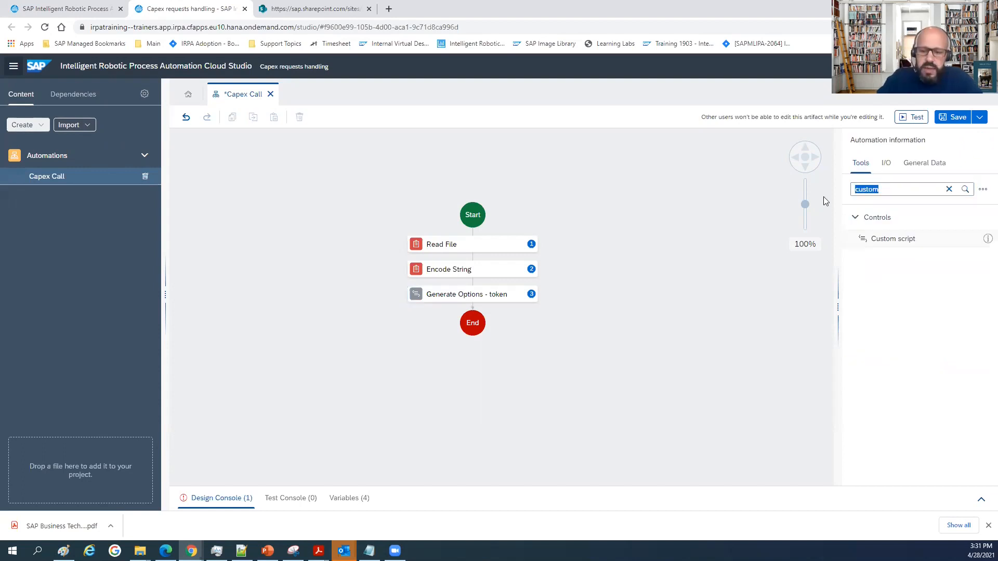
{"action": "key", "text": "BackSpace"}
{"action": "type", "text": "call"}
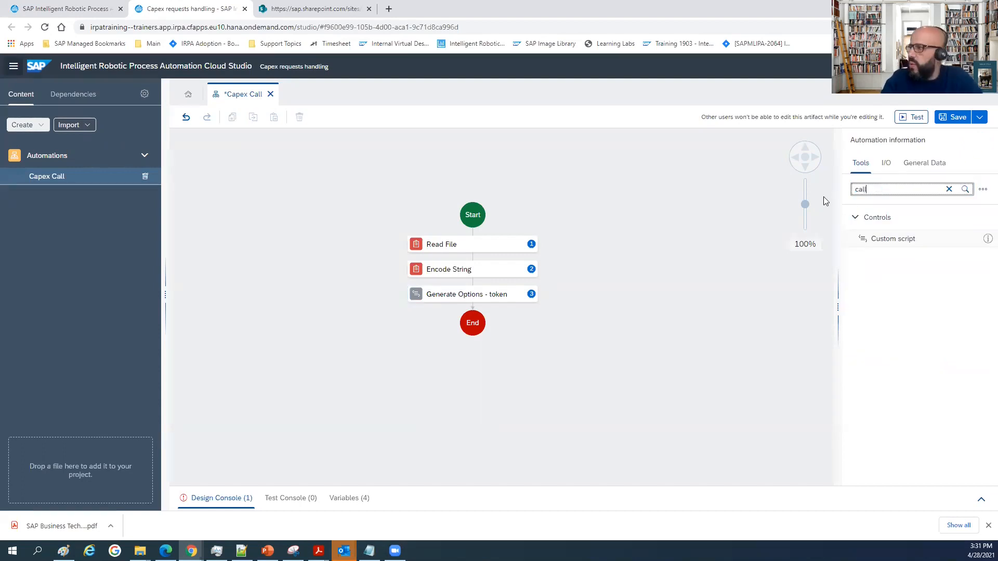
{"action": "left_click_drag", "start_coordinate": [926, 299], "coordinate": [474, 311]}
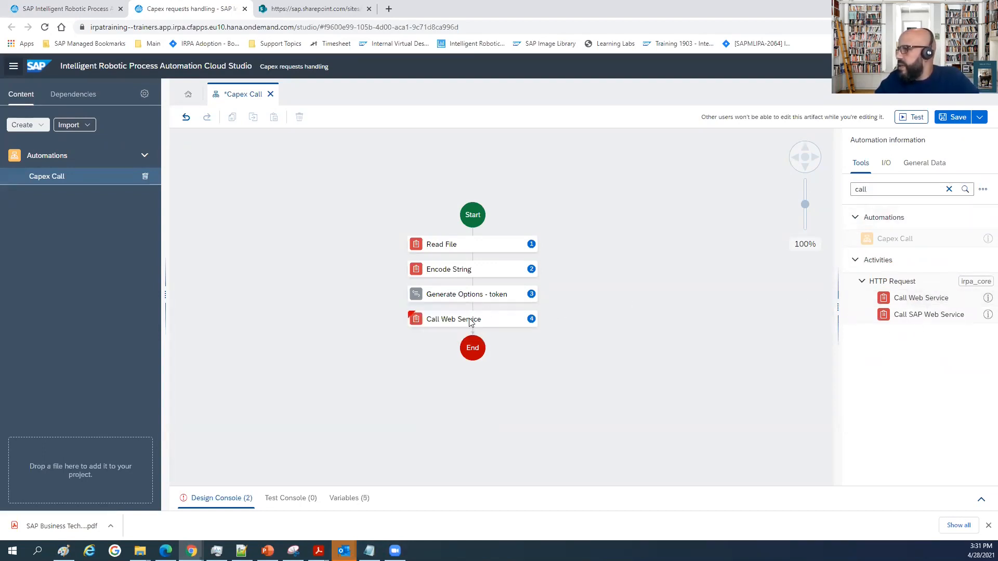
Rename the web service step Call Web Service - GET and set its options input to the optionsGet variable.
{"action": "left_click", "coordinate": [921, 175]}
{"action": "type", "text": "- GET"}
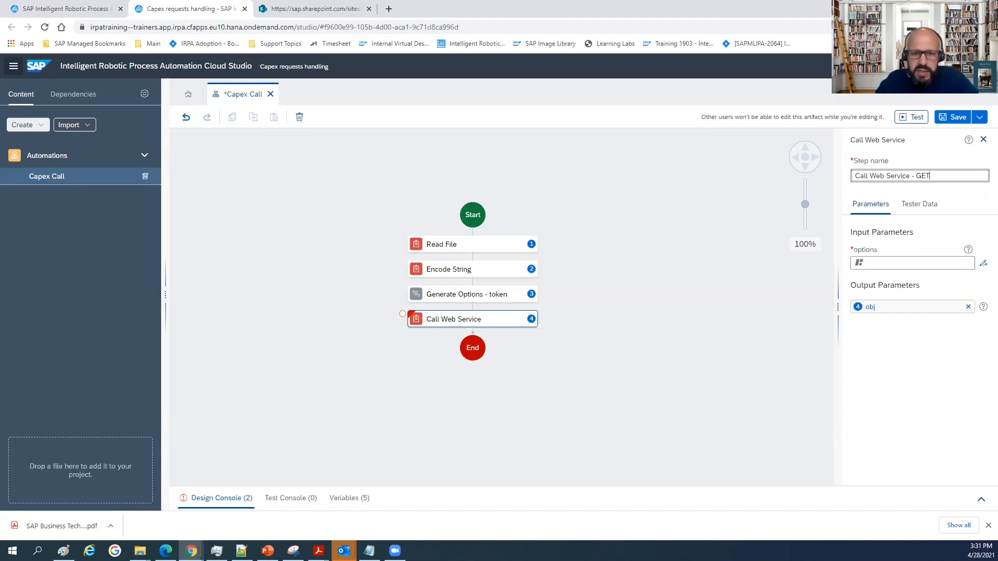
{"action": "left_click", "coordinate": [875, 264]}
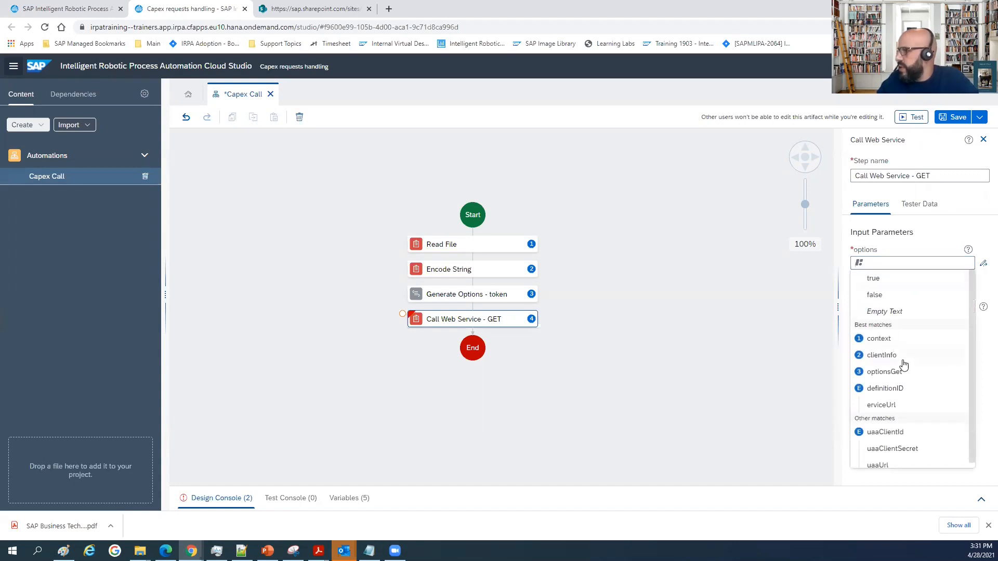
{"action": "left_click", "coordinate": [890, 374]}
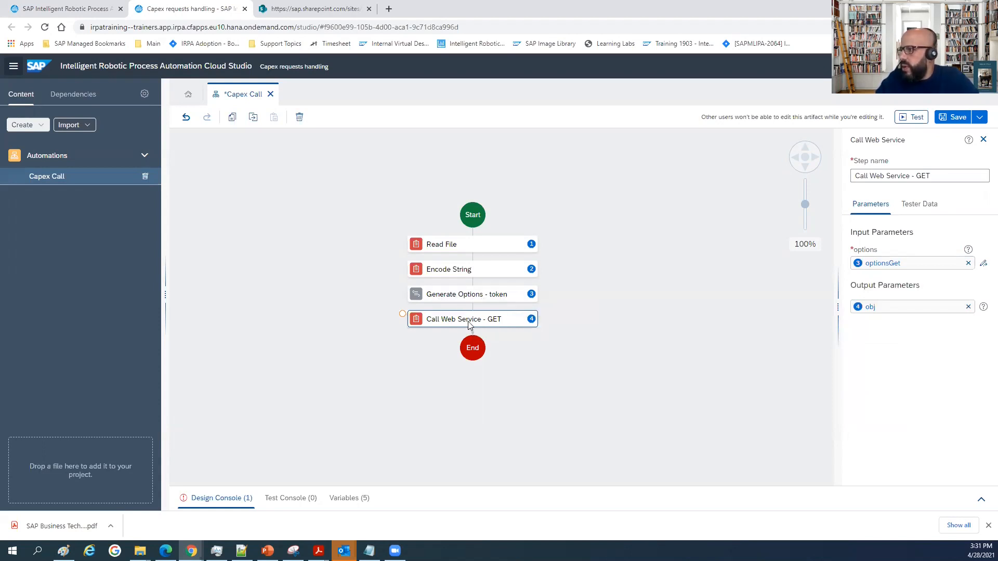
Name the output parameter of the Call Web Service - GET step resToken.
{"action": "left_click", "coordinate": [891, 305]}
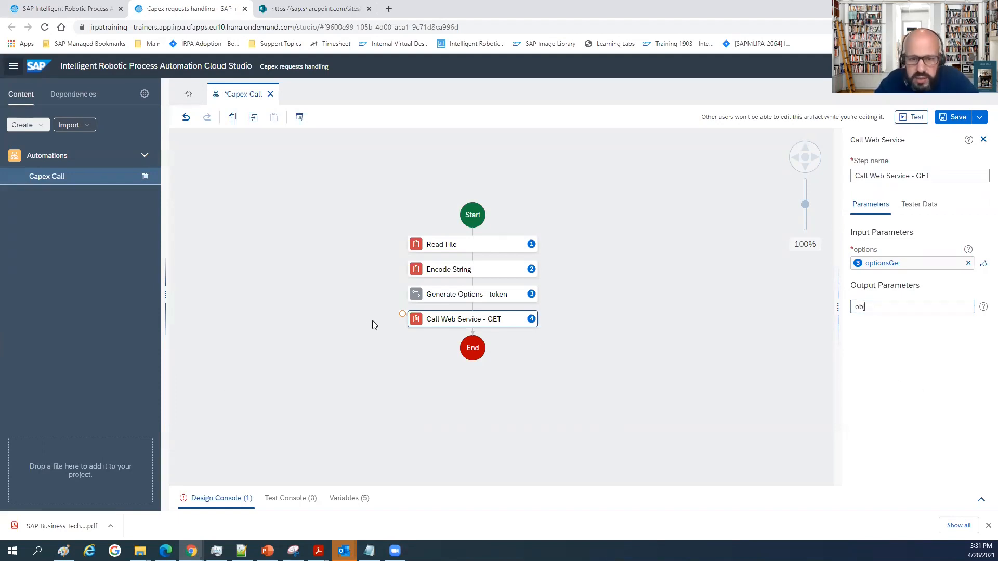
{"action": "key", "text": "BackSpace"}
{"action": "key", "text": "BackSpace"}
{"action": "key", "text": "BackSpace"}
{"action": "type", "text": "resToken"}
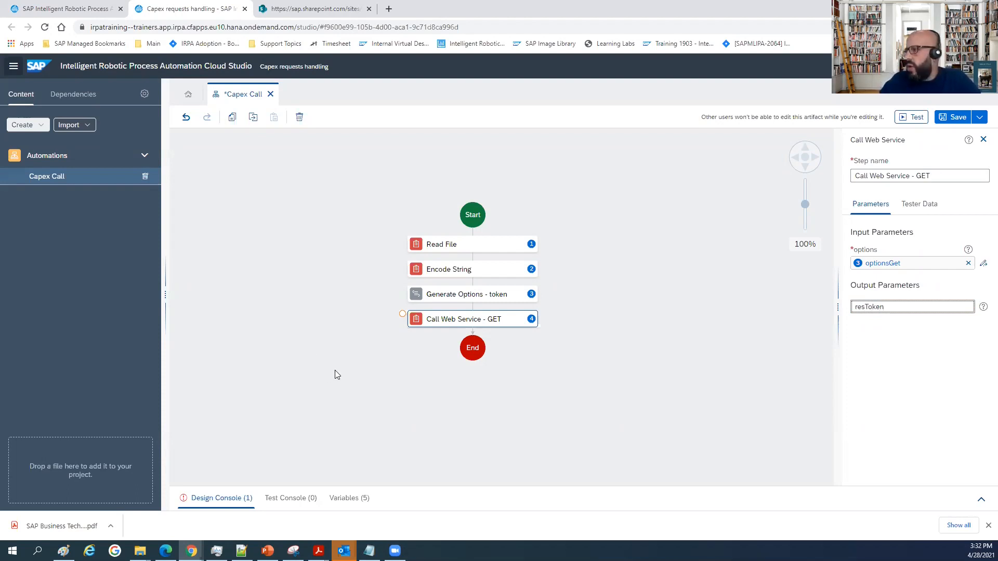
{"action": "left_click", "coordinate": [646, 326]}
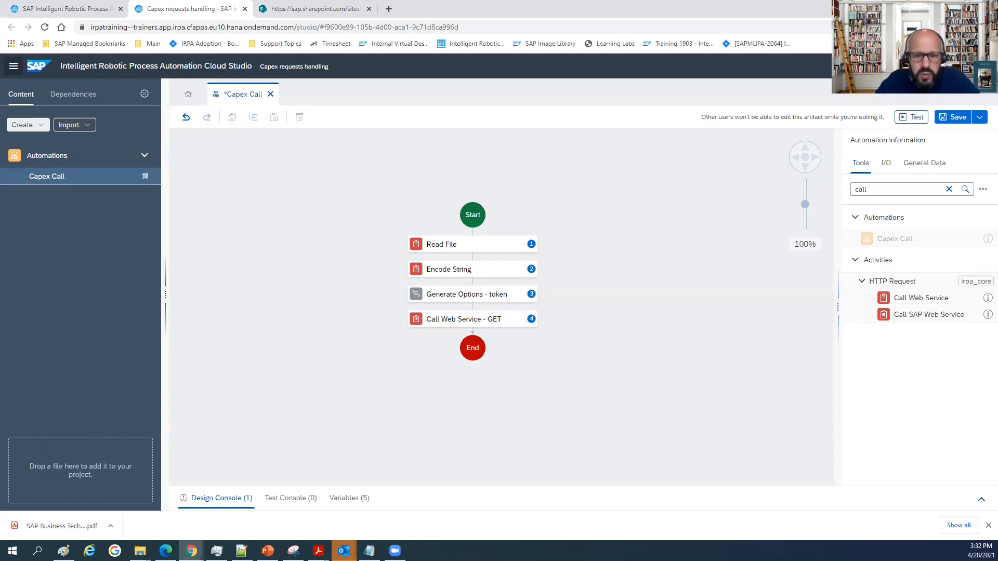
Search the tools for "string" and add a String variable after the Call Web Service - GET step.
{"action": "left_click", "coordinate": [948, 189]}
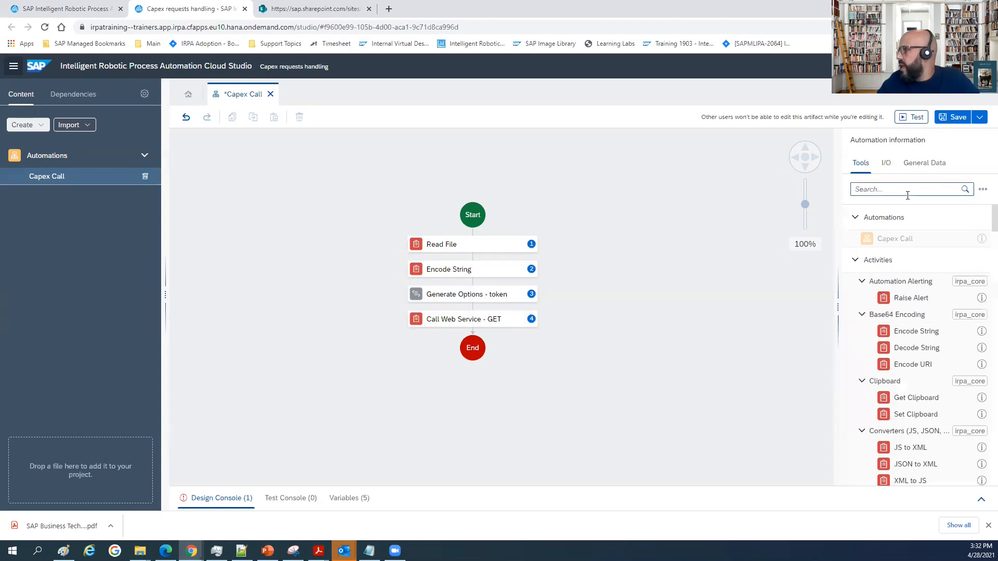
{"action": "left_click", "coordinate": [891, 188]}
{"action": "type", "text": "string"}
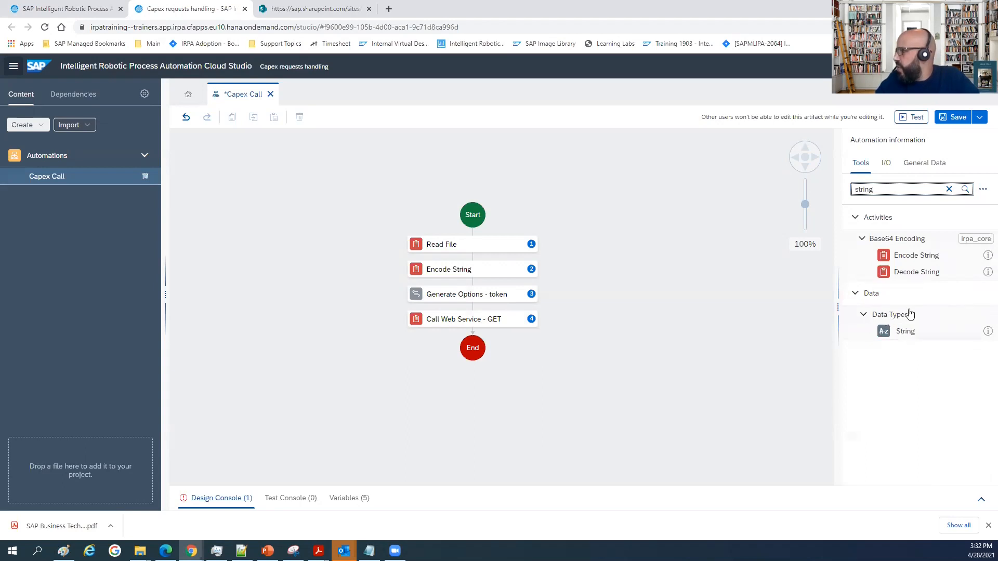
{"action": "left_click_drag", "start_coordinate": [903, 331], "coordinate": [483, 343]}
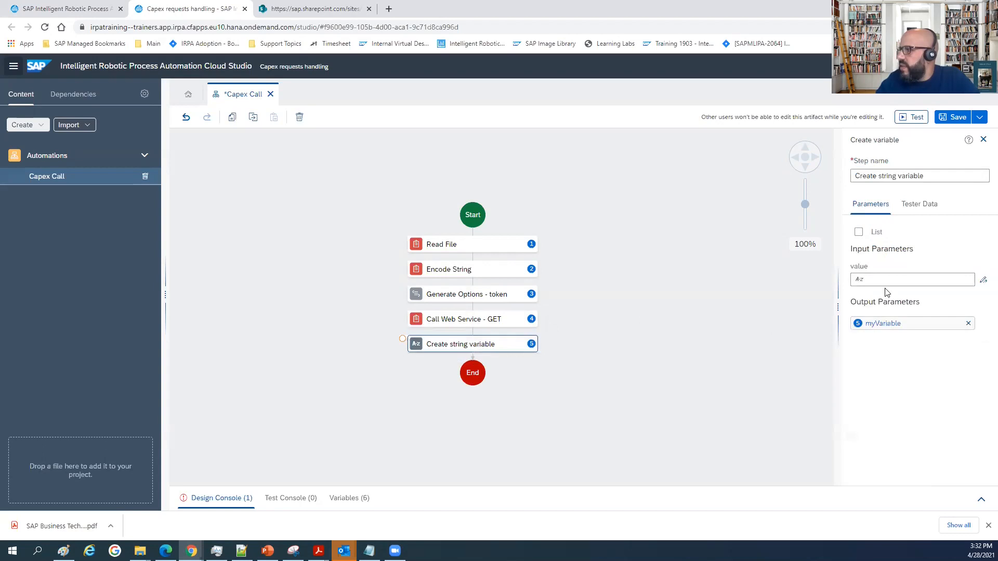
Open the expression editor for the string variable's value and enter the text literal 'Brearer ' with a trailing space.
{"action": "left_click", "coordinate": [884, 281]}
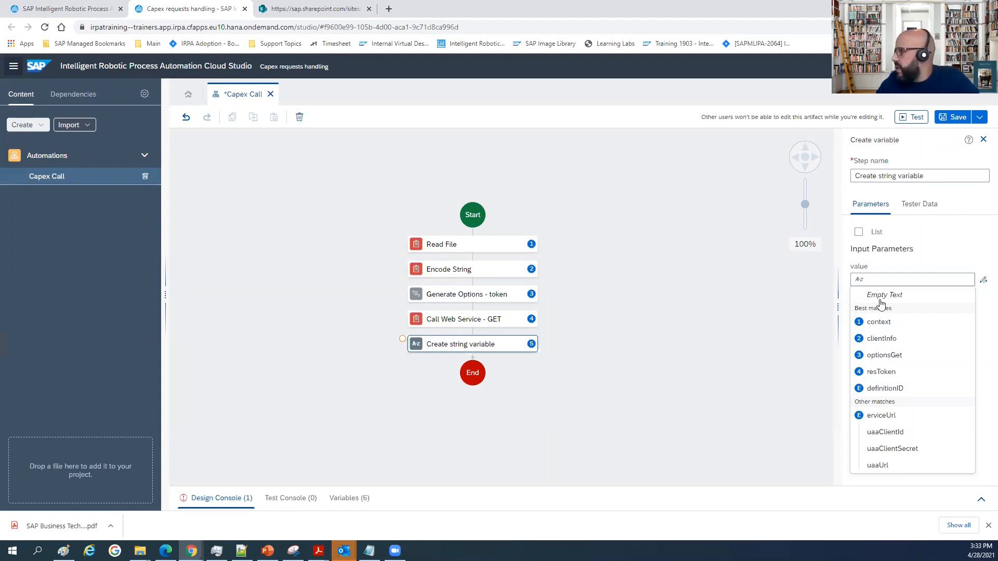
{"action": "left_click", "coordinate": [983, 279]}
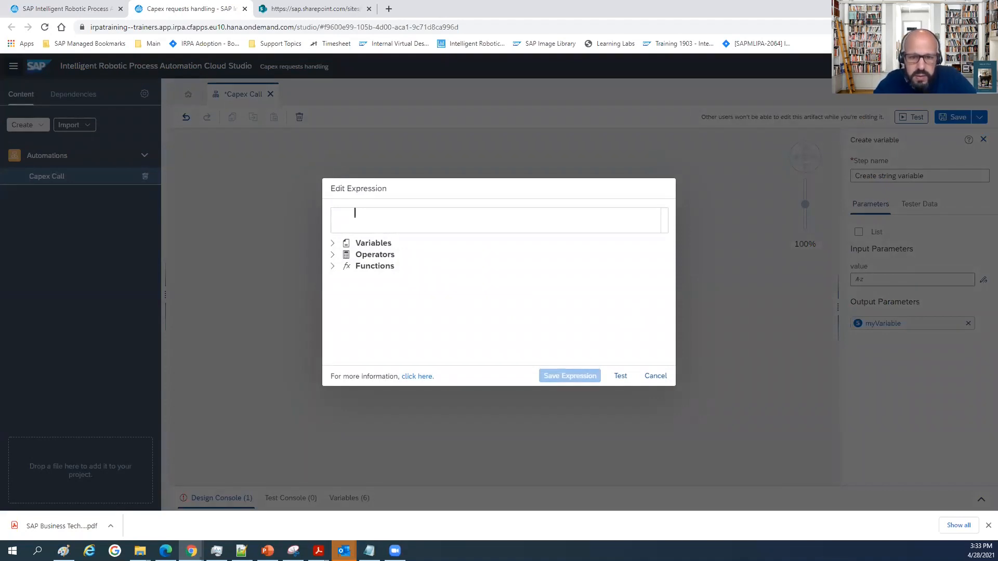
{"action": "key", "text": "alt+Tab"}
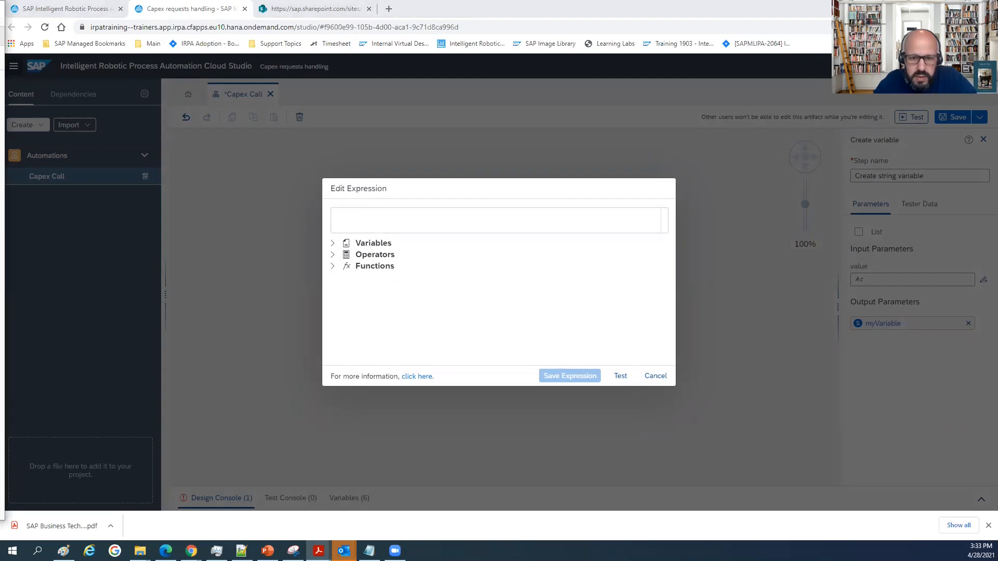
{"action": "left_click", "coordinate": [415, 215]}
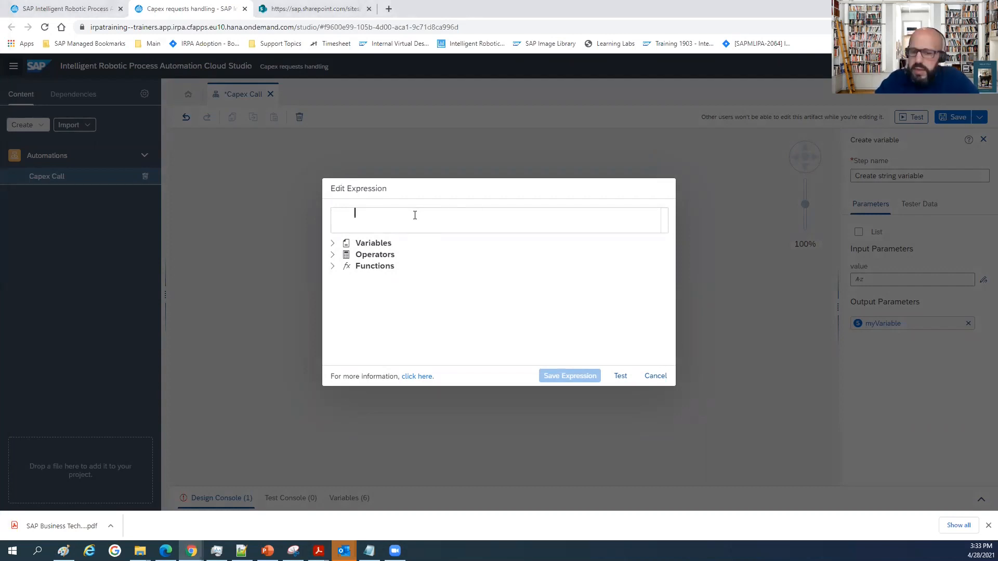
{"action": "type", "text": "'Brearer "}
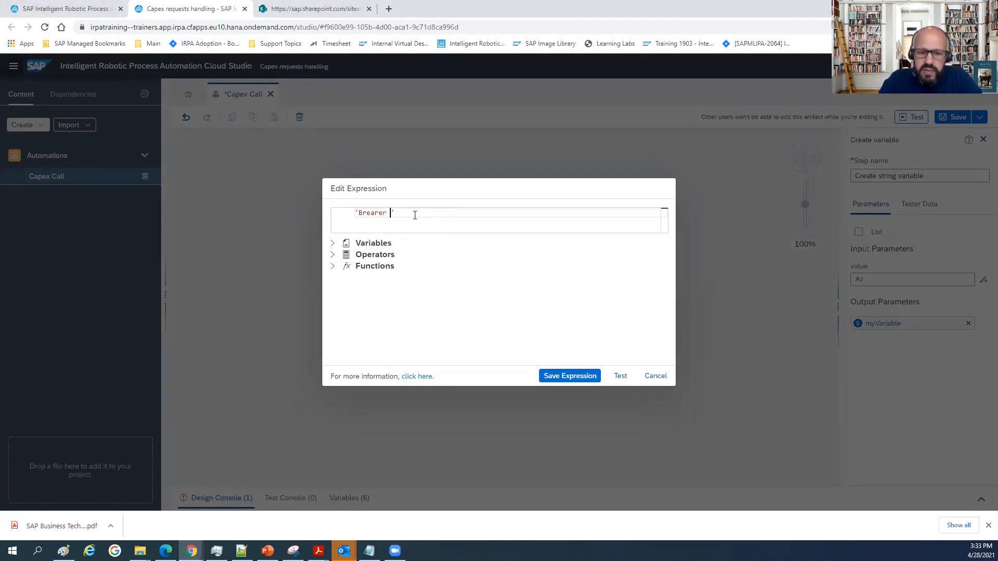
{"action": "type", "text": "'"}
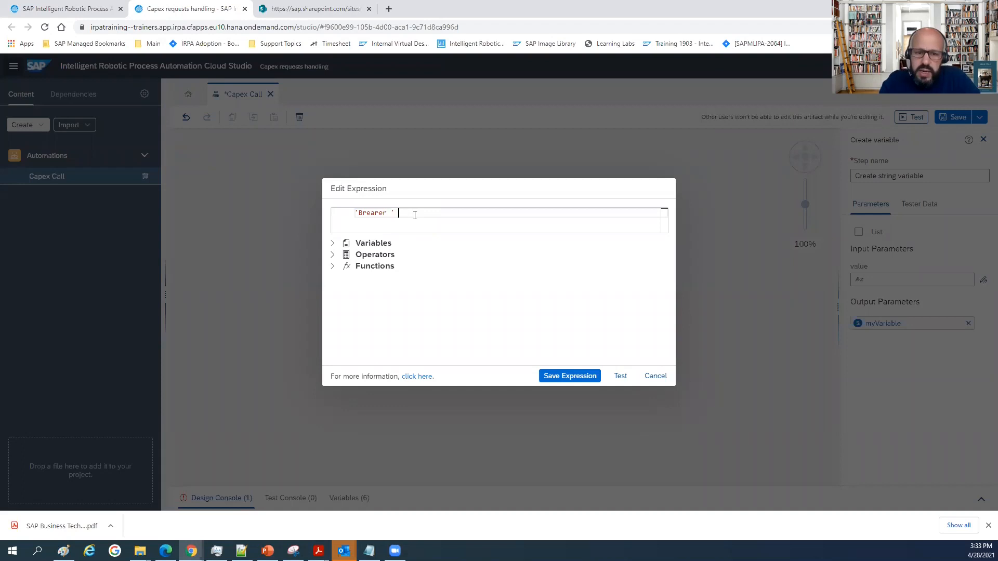
{"action": "type", "text": " + "}
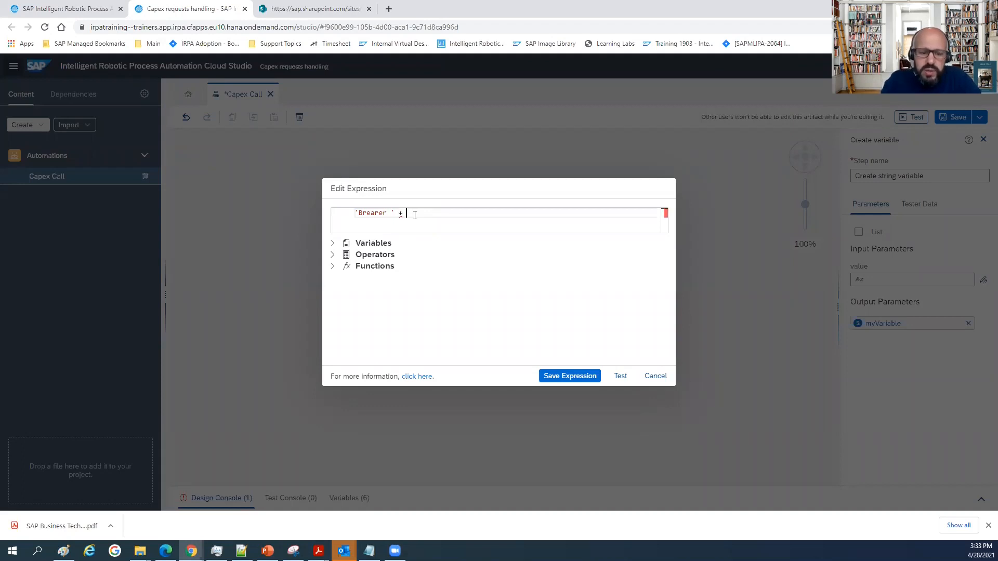
{"action": "type", "text": "Step"}
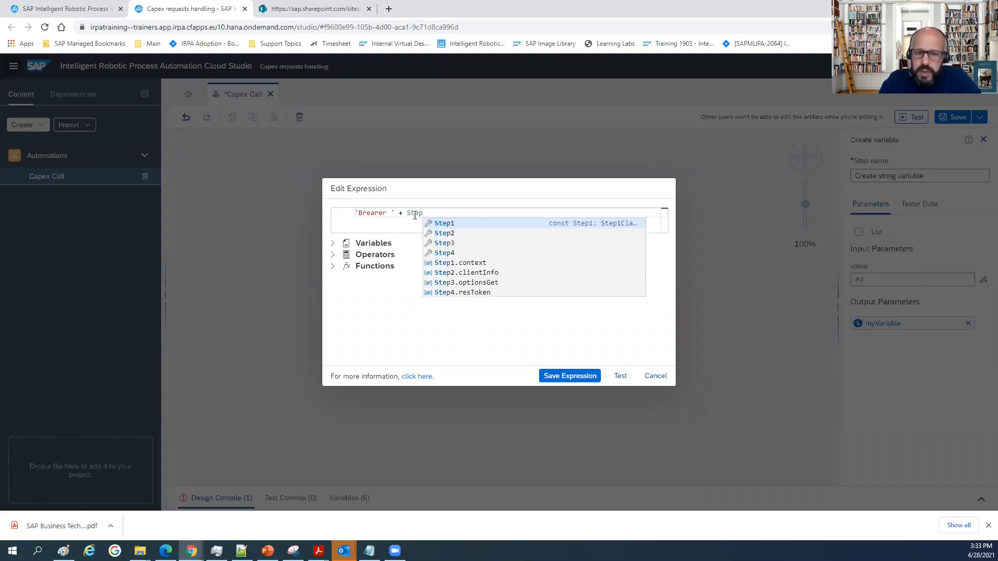
{"action": "type", "text": "."}
Append + Step4.resToken.access_token after the 'Brearer ' literal in the value expression and test the expression.
{"action": "key", "text": "Down"}
{"action": "key", "text": "Down"}
{"action": "key", "text": "Down"}
{"action": "key", "text": "Return"}
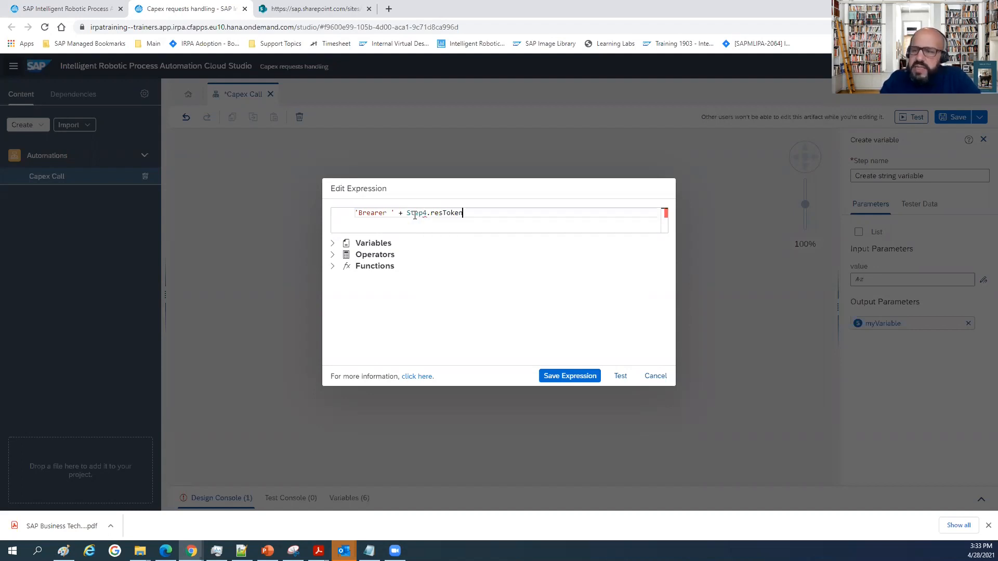
{"action": "type", "text": ".access_to"}
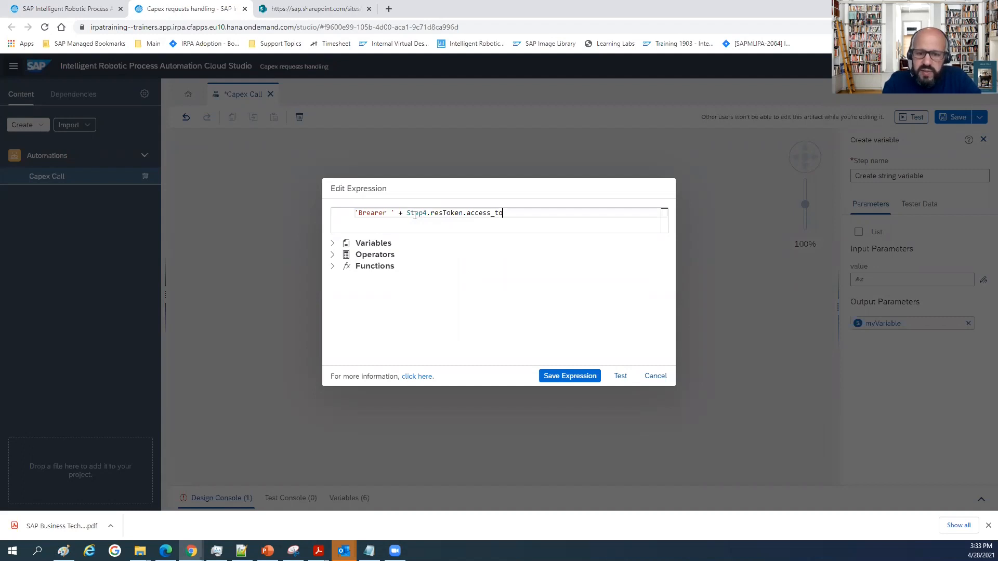
{"action": "type", "text": "ken"}
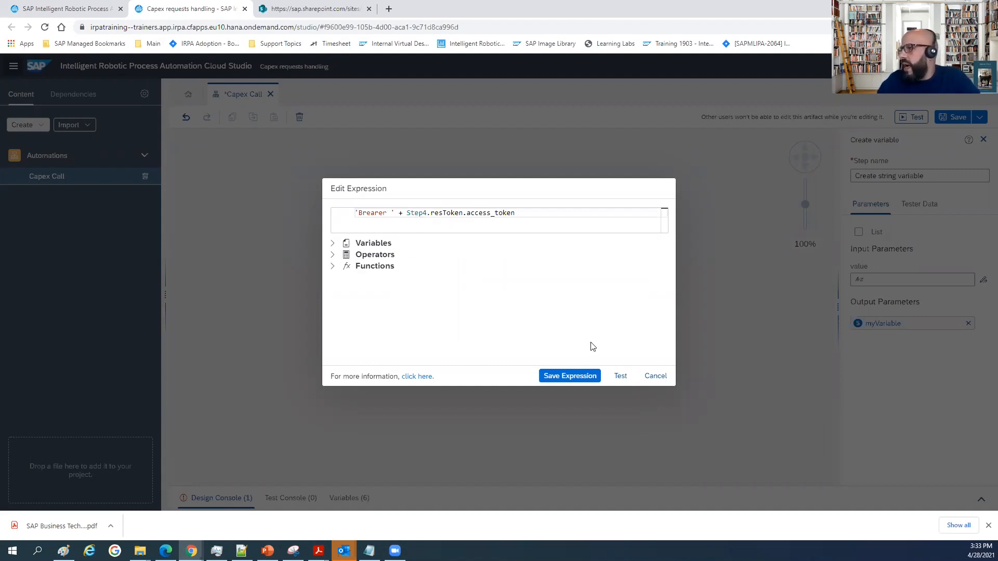
{"action": "left_click", "coordinate": [620, 376]}
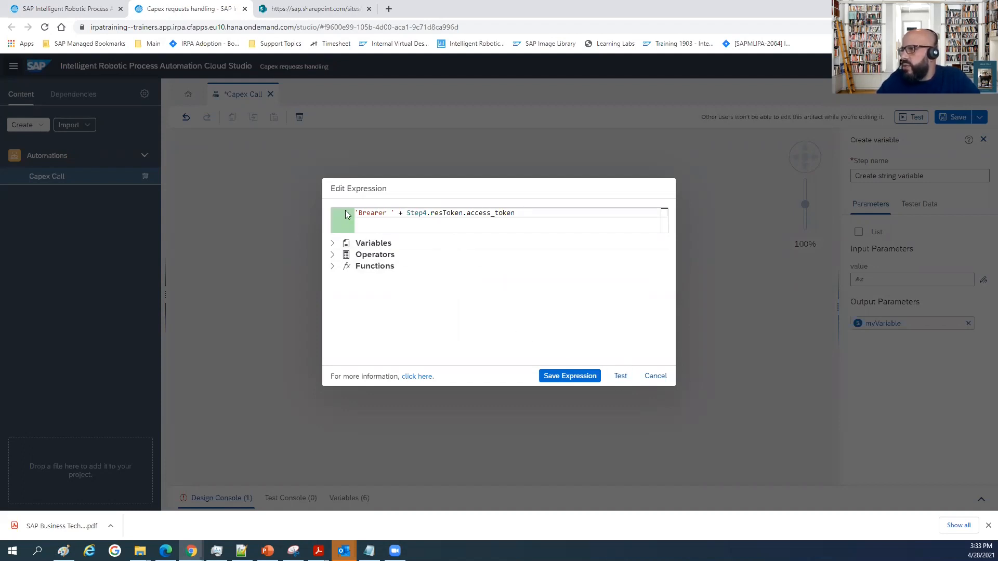
Correct the spelling of the expression's text literal to 'Bearer ', test the expression again and save it.
{"action": "left_click", "coordinate": [388, 211]}
{"action": "key", "text": "Left"}
{"action": "key", "text": "Left"}
{"action": "key", "text": "Left"}
{"action": "key", "text": "Left"}
{"action": "key", "text": "Left"}
{"action": "key", "text": "Left"}
{"action": "key", "text": "BackSpace"}
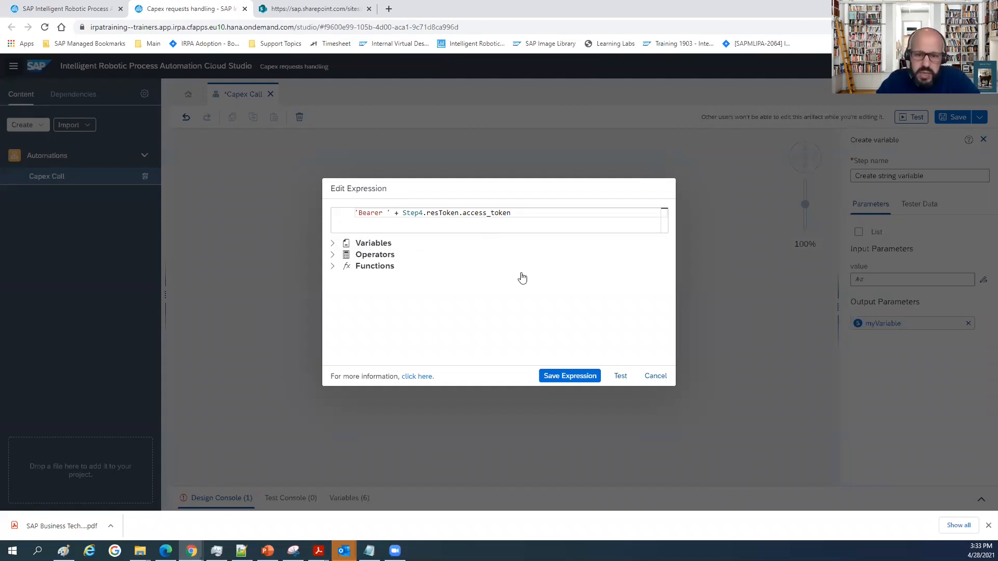
{"action": "left_click", "coordinate": [620, 376]}
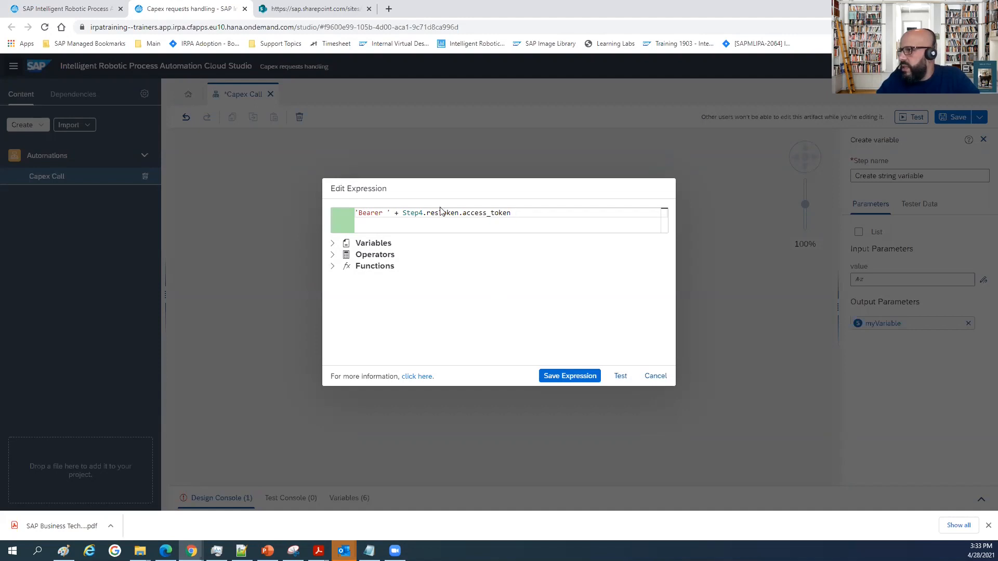
{"action": "left_click", "coordinate": [570, 377]}
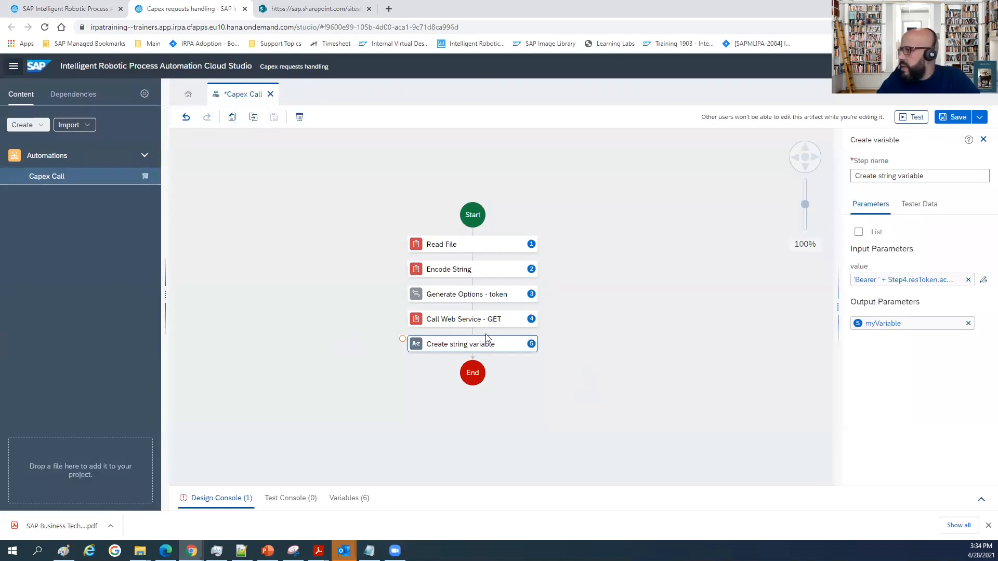
Rename the output parameter of the Create string variable step to authToken.
{"action": "left_click", "coordinate": [927, 324]}
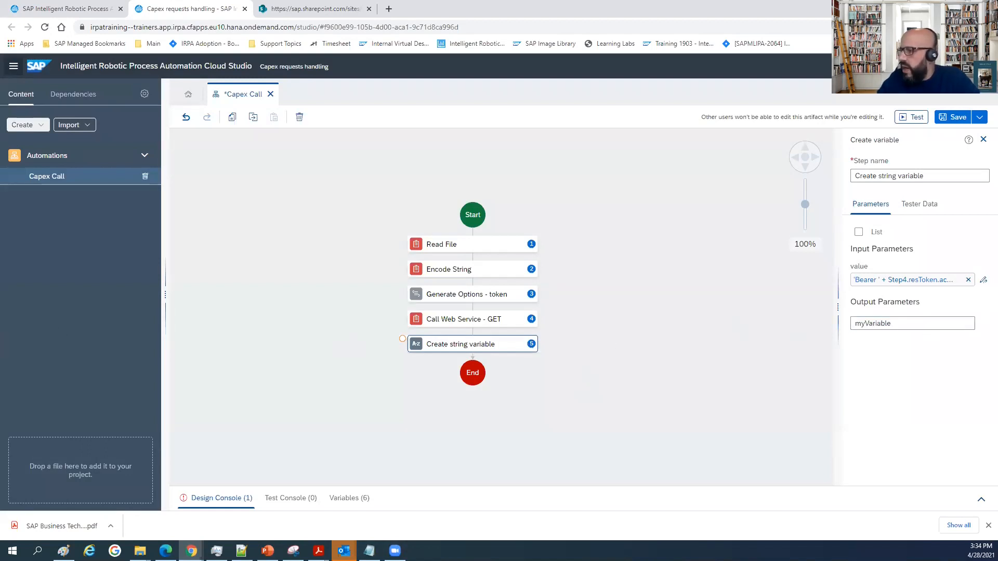
{"action": "left_click", "coordinate": [914, 324]}
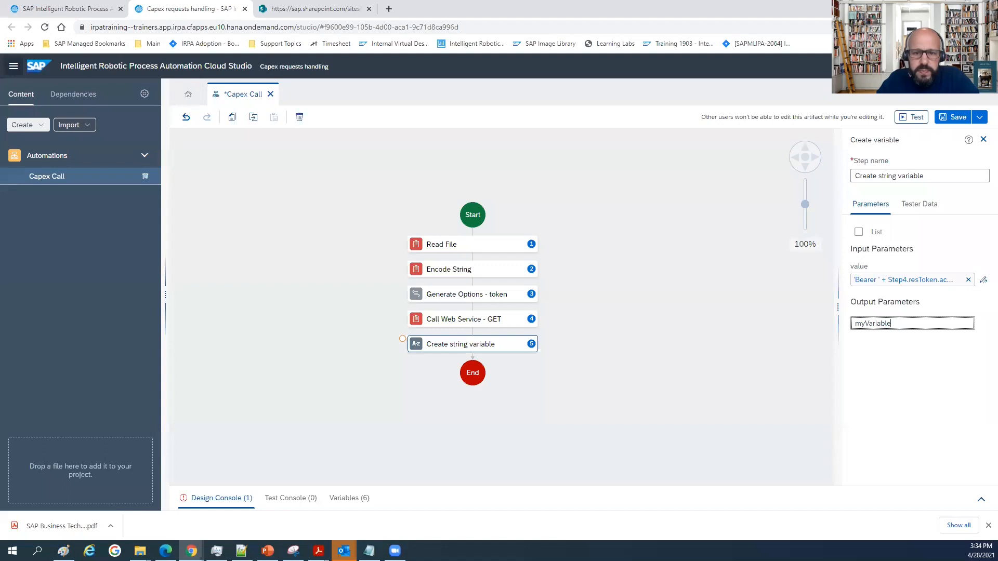
{"action": "key", "text": "alt+Tab"}
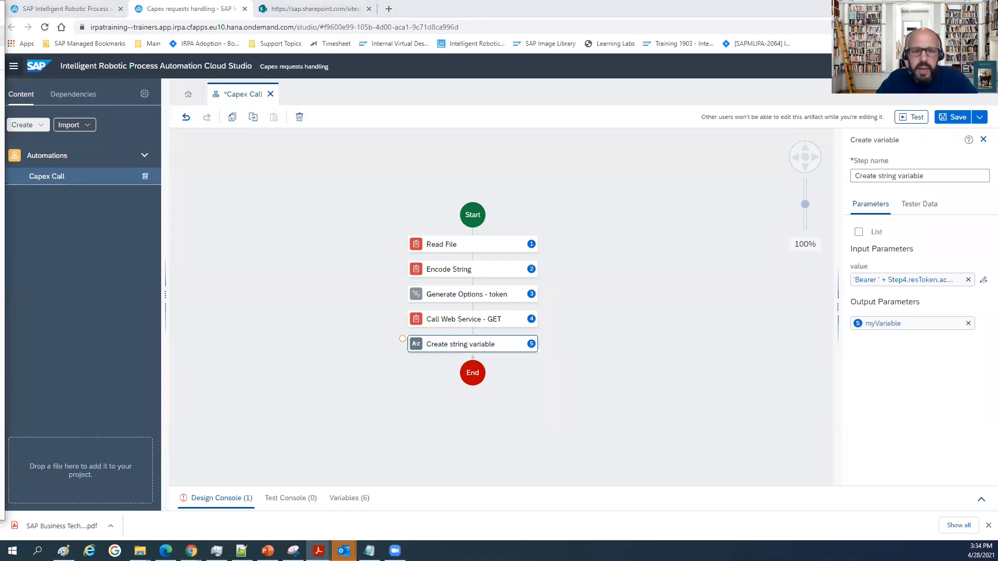
{"action": "left_click", "coordinate": [914, 323]}
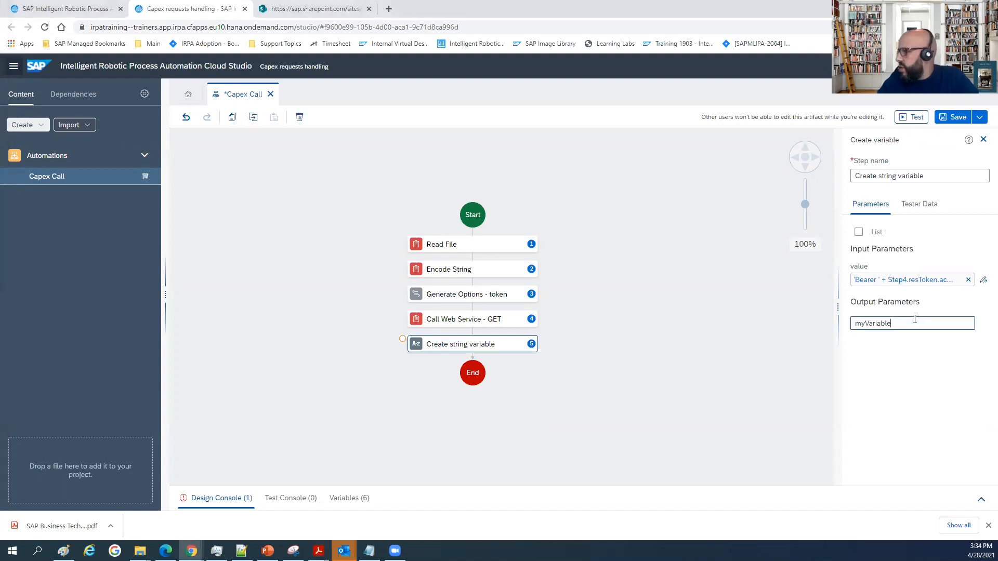
{"action": "left_click_drag", "start_coordinate": [895, 322], "coordinate": [821, 332]}
{"action": "type", "text": "au"}
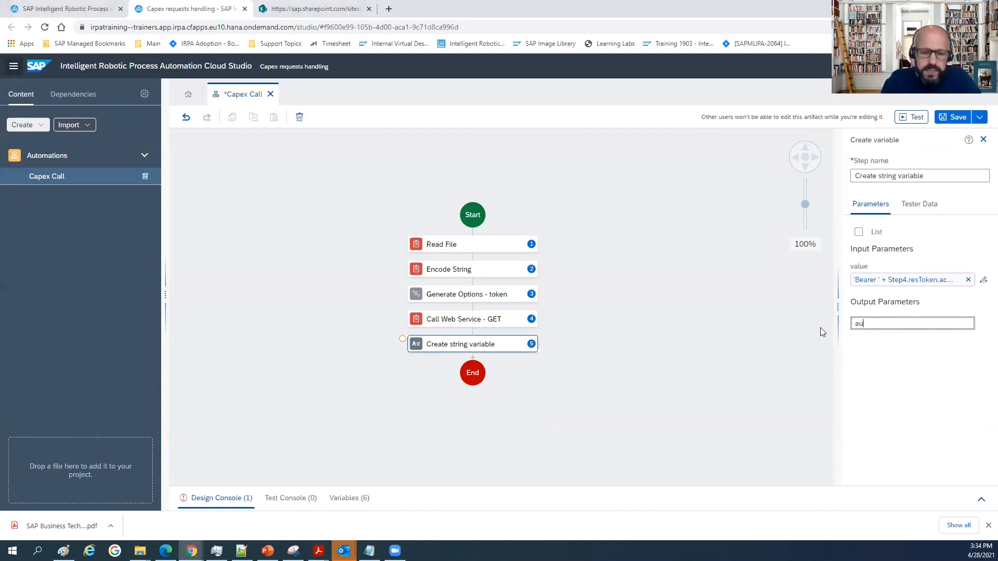
{"action": "type", "text": "thT"}
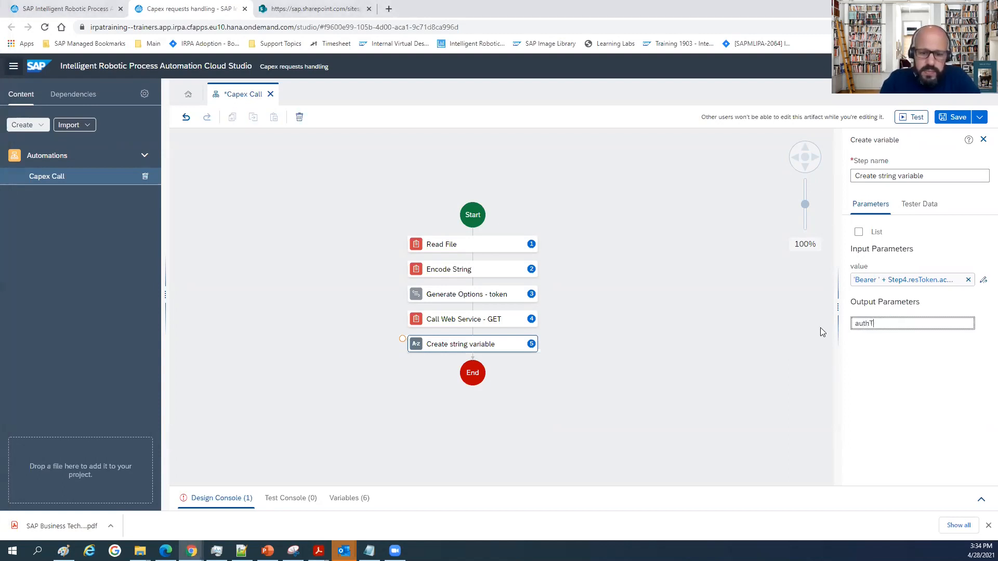
{"action": "type", "text": "okent"}
{"action": "key", "text": "BackSpace"}
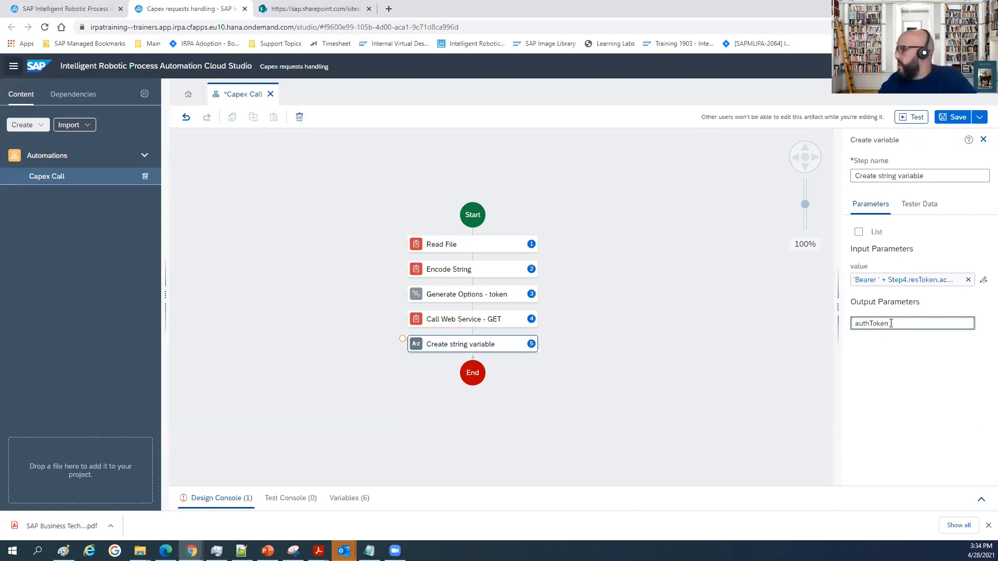
{"action": "left_click", "coordinate": [780, 342]}
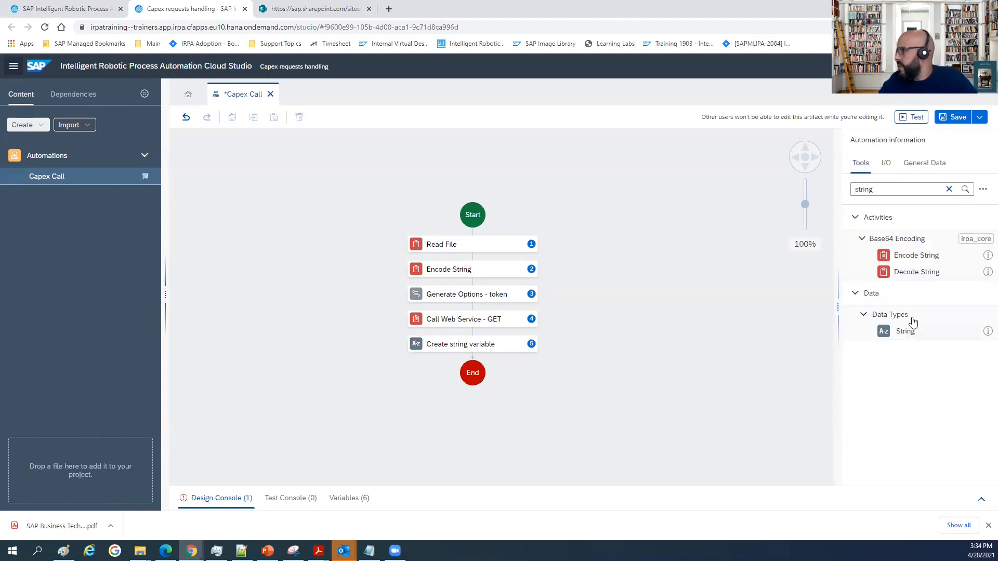
{"action": "left_click", "coordinate": [449, 347]}
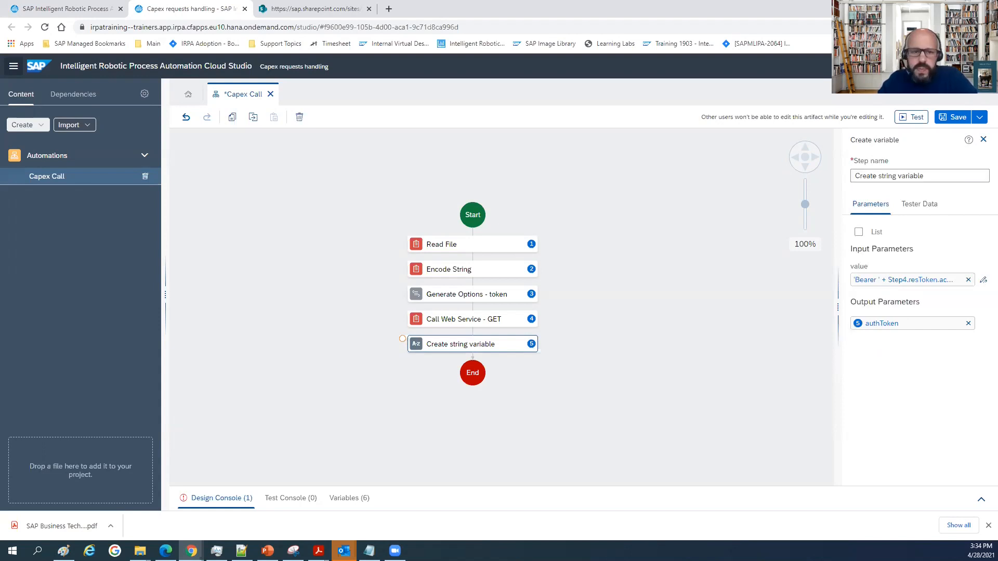
{"action": "key", "text": "alt+Tab"}
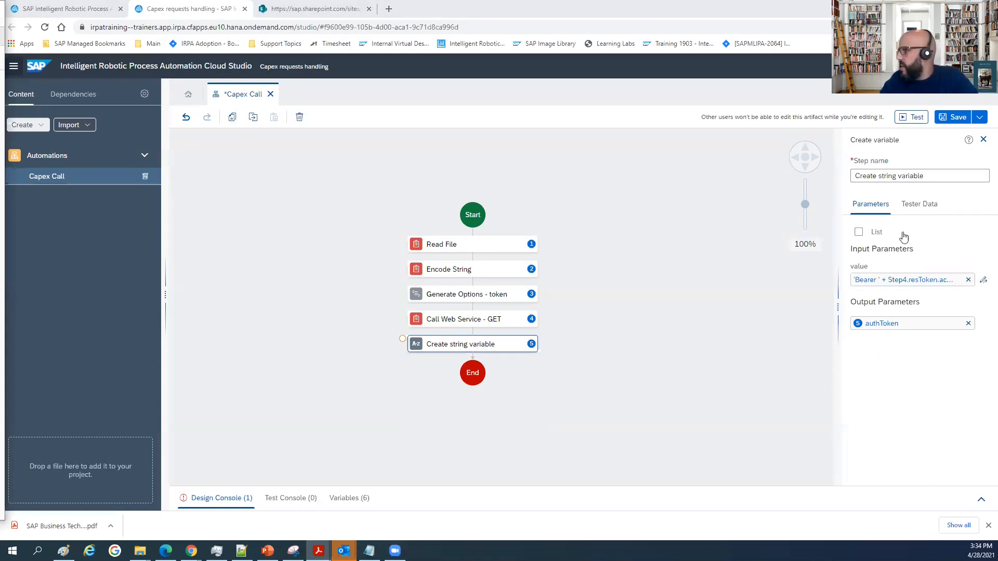
Search the tools for "custom" and add a Custom script step after the Create string variable step.
{"action": "left_click", "coordinate": [983, 139]}
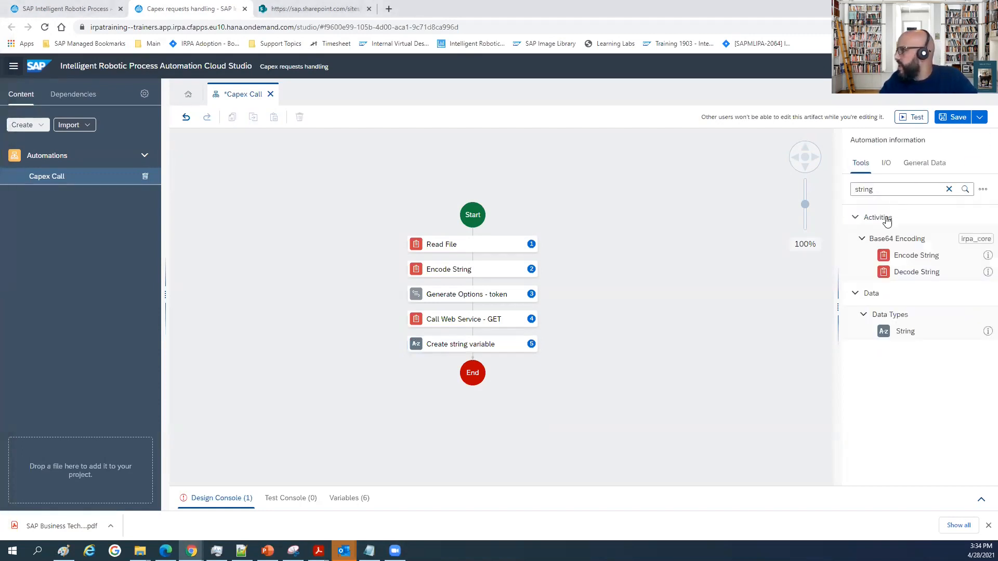
{"action": "double_click", "coordinate": [882, 189]}
{"action": "type", "text": "custom"}
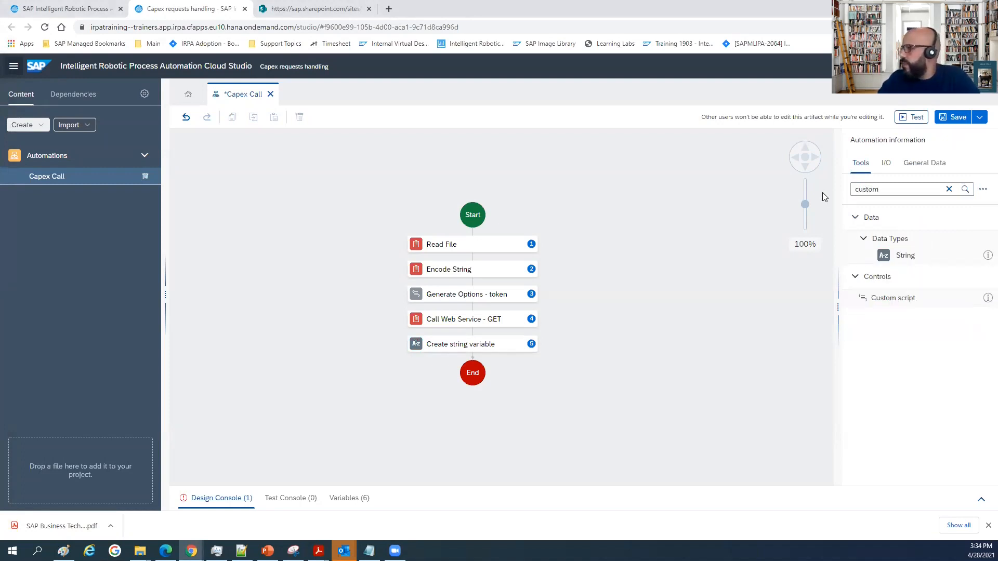
{"action": "left_click_drag", "start_coordinate": [889, 239], "coordinate": [475, 358]}
{"action": "left_click", "coordinate": [461, 369]}
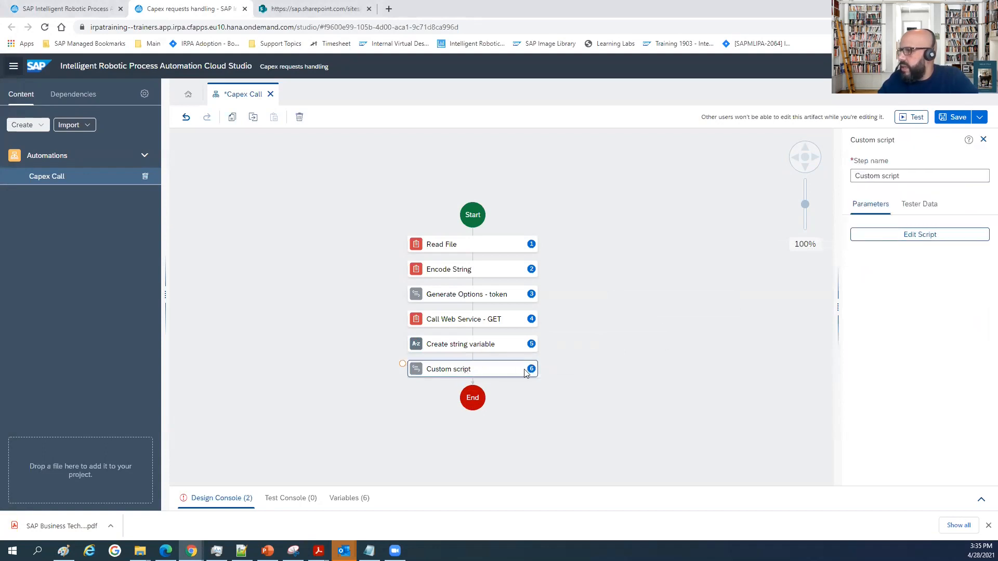
{"action": "left_click_drag", "start_coordinate": [900, 176], "coordinate": [842, 178]}
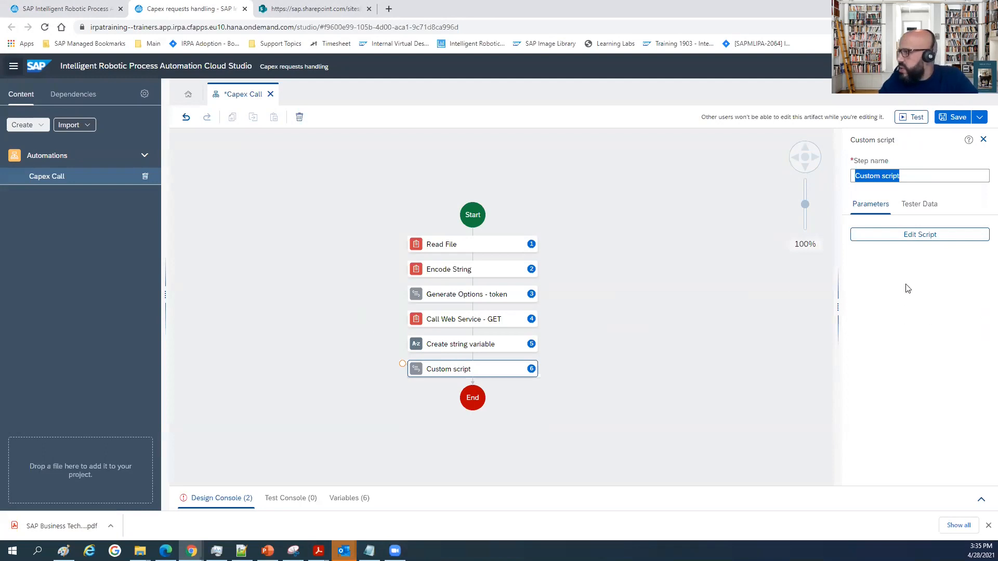
Open the new custom script for editing and add a String input parameter named token.
{"action": "left_click", "coordinate": [883, 239]}
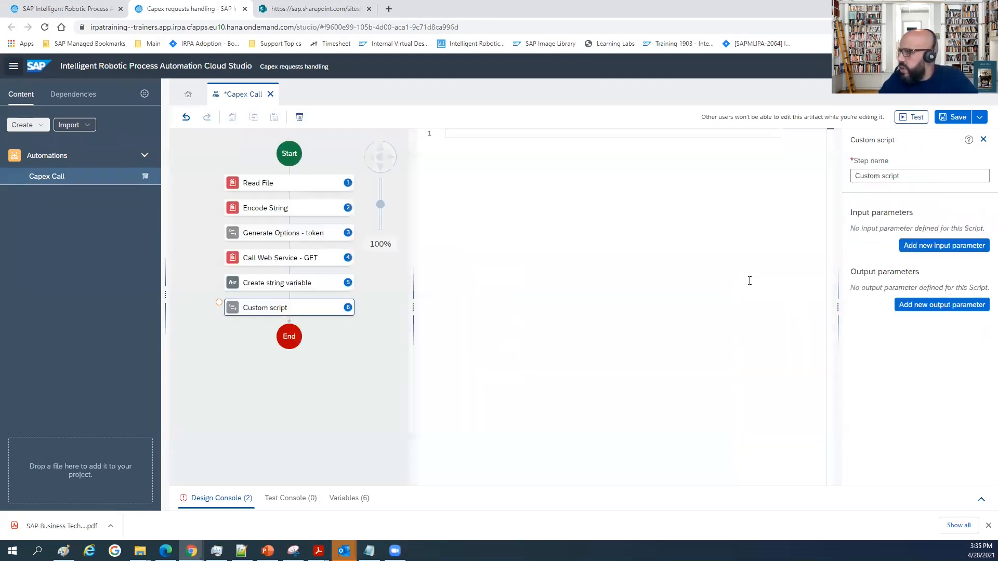
{"action": "left_click", "coordinate": [956, 245]}
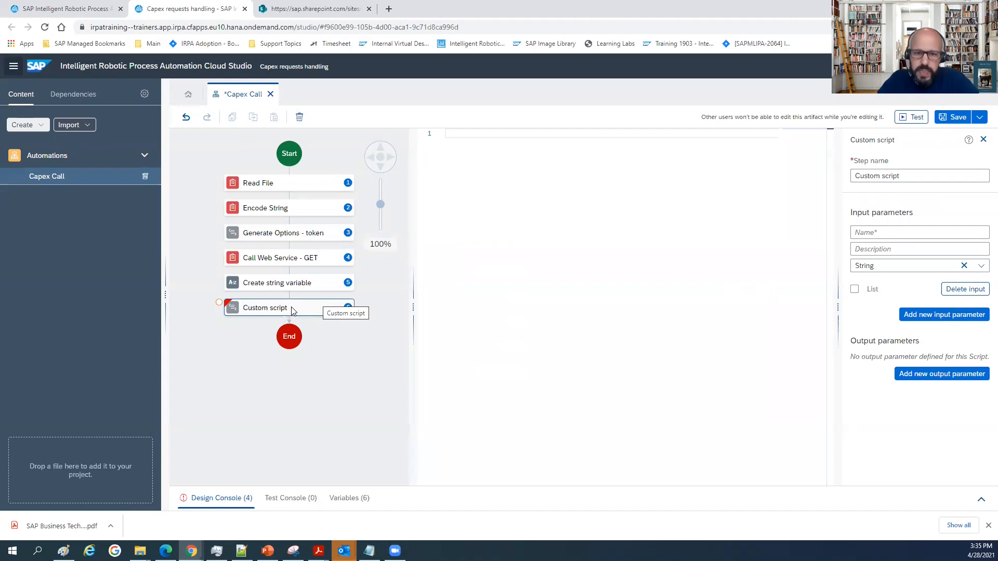
{"action": "left_click", "coordinate": [876, 232]}
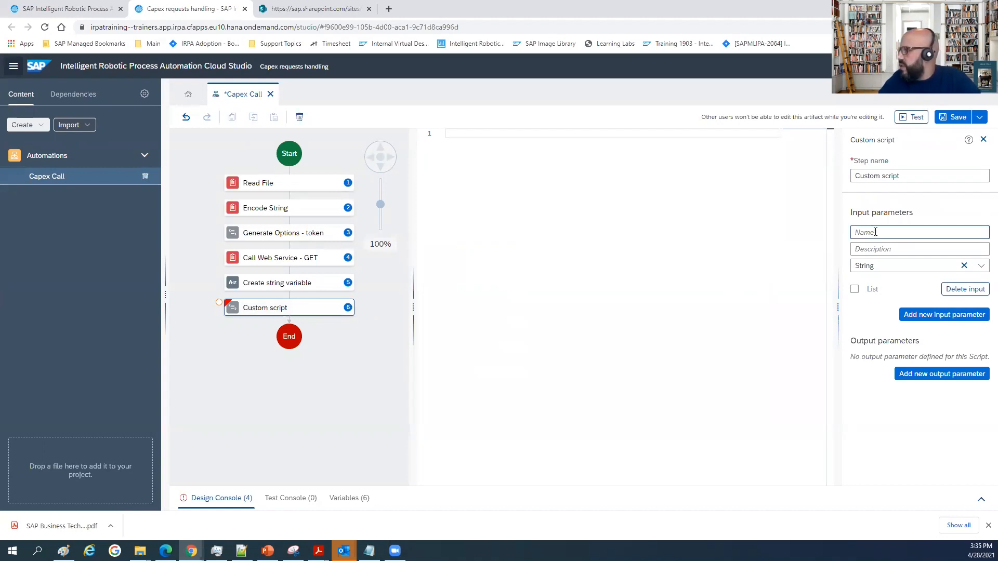
{"action": "type", "text": "token"}
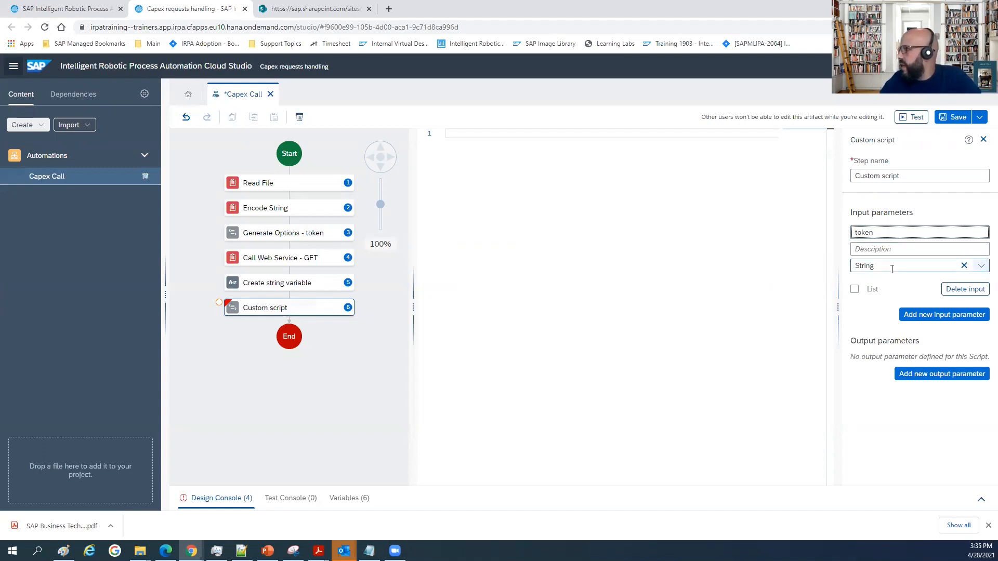
Add a second String input parameter named serviceUrl to the custom script.
{"action": "left_click", "coordinate": [934, 316]}
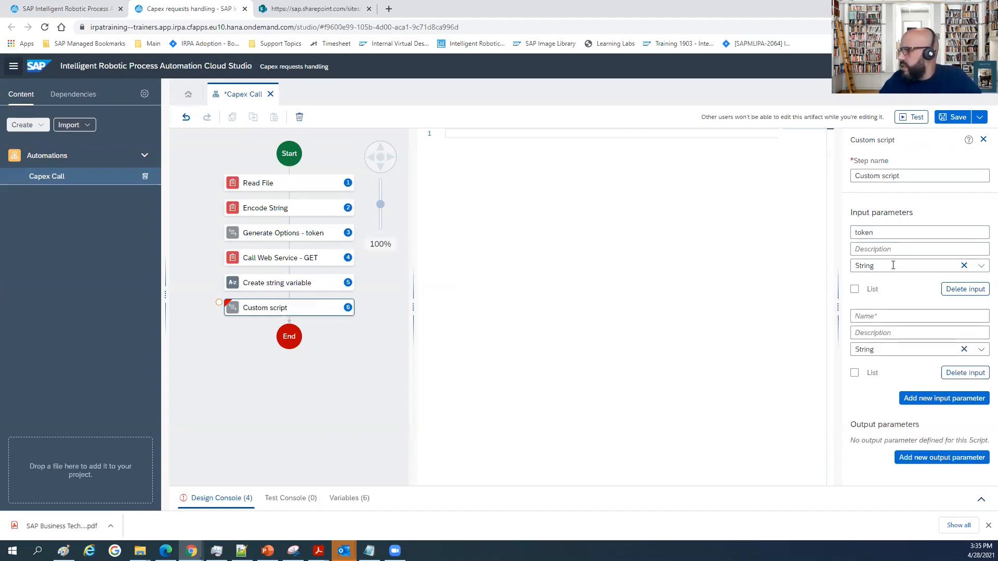
{"action": "left_click", "coordinate": [866, 314]}
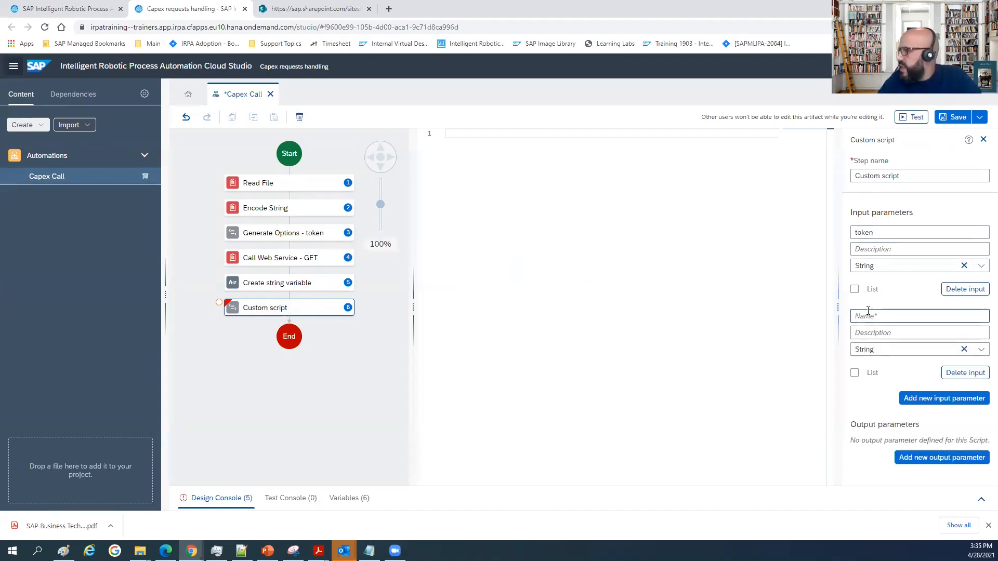
{"action": "type", "text": "service"}
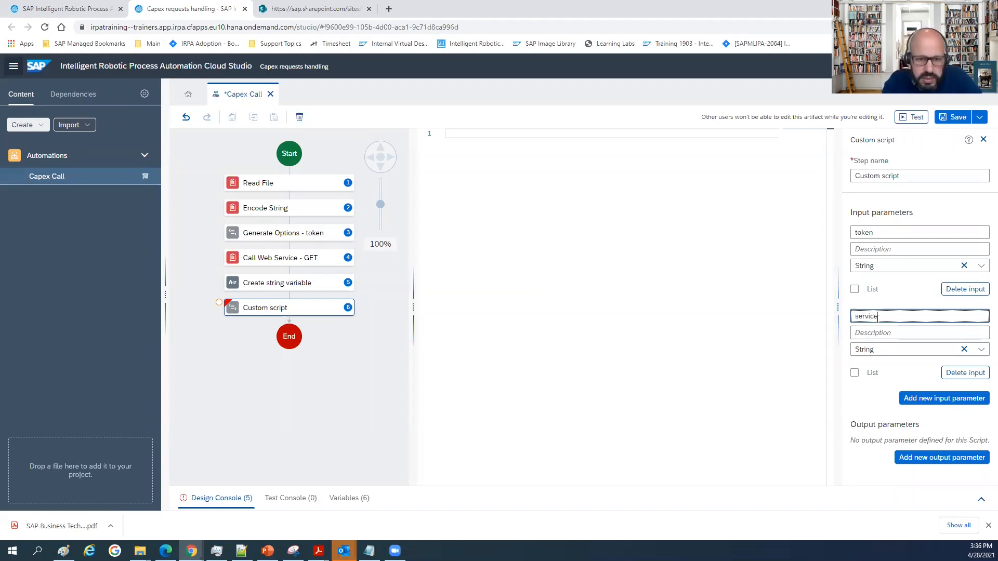
{"action": "type", "text": "rl"}
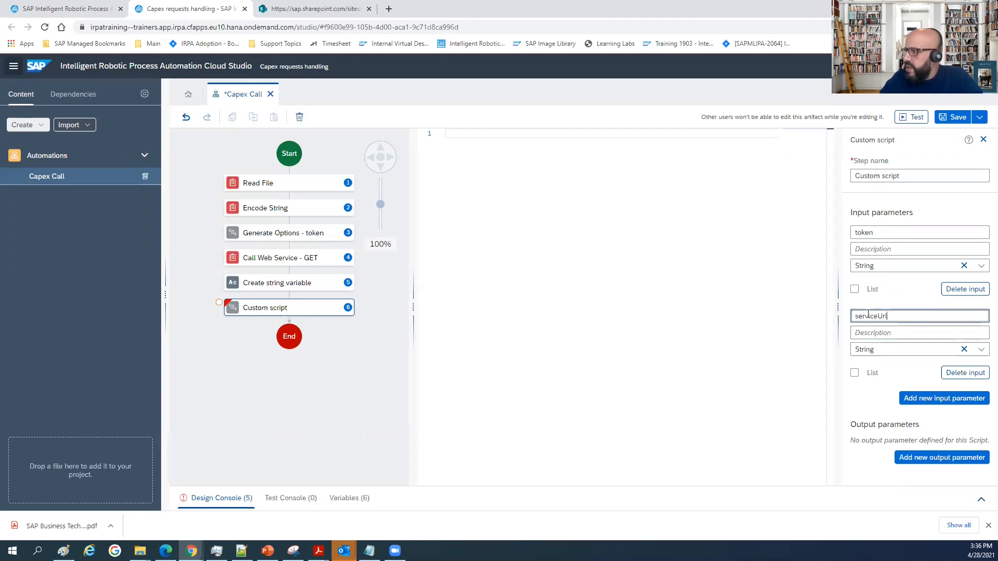
Add a third String input parameter named definitionID to the custom script.
{"action": "left_click", "coordinate": [930, 398]}
{"action": "scroll", "coordinate": [894, 302], "scroll_direction": "down", "scroll_amount": 2}
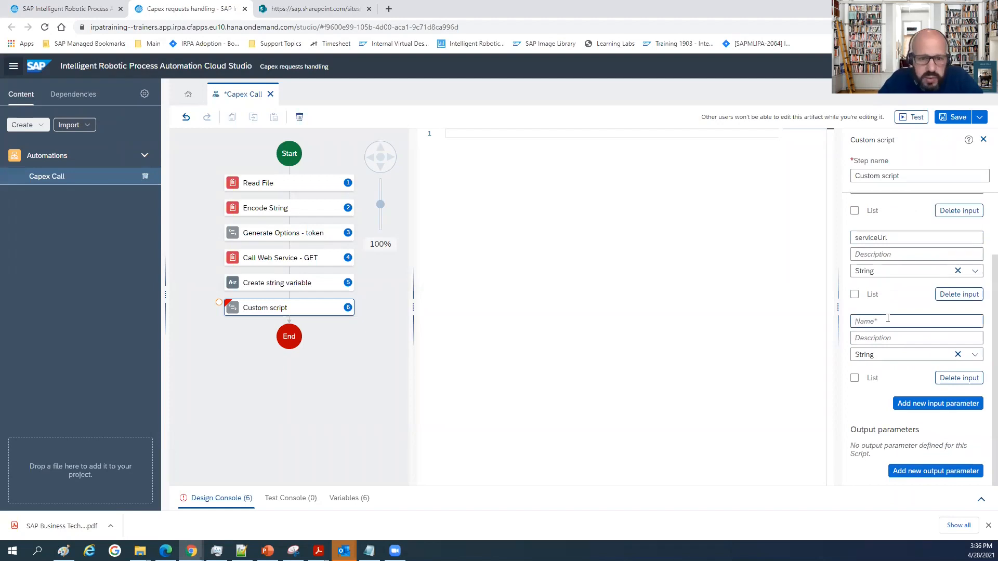
{"action": "left_click", "coordinate": [887, 321]}
{"action": "type", "text": "defin"}
{"action": "type", "text": "ition"}
{"action": "type", "text": "B"}
{"action": "type", "text": "D"}
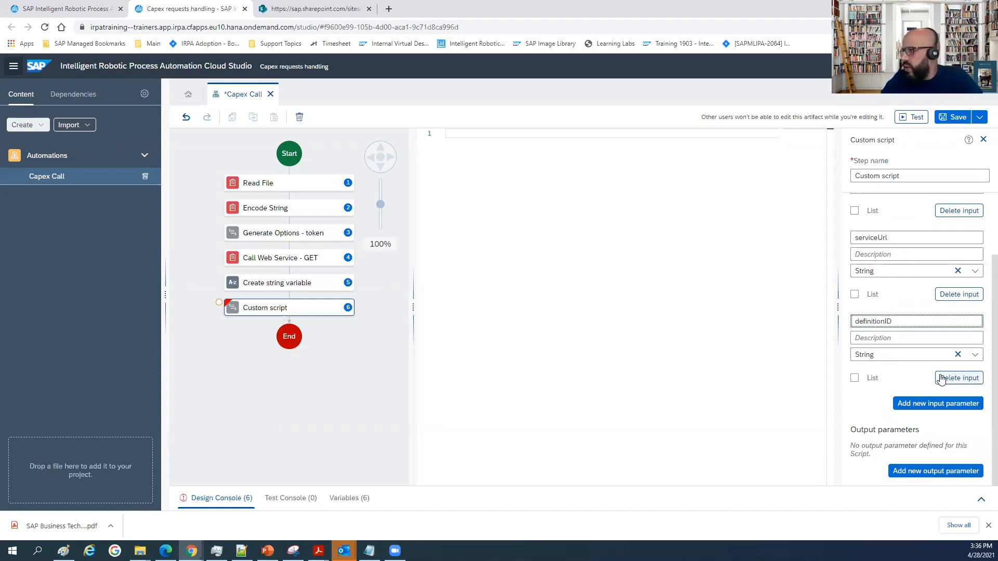
Add a fourth input parameter to the custom script and begin its name with "contex".
{"action": "left_click", "coordinate": [919, 405]}
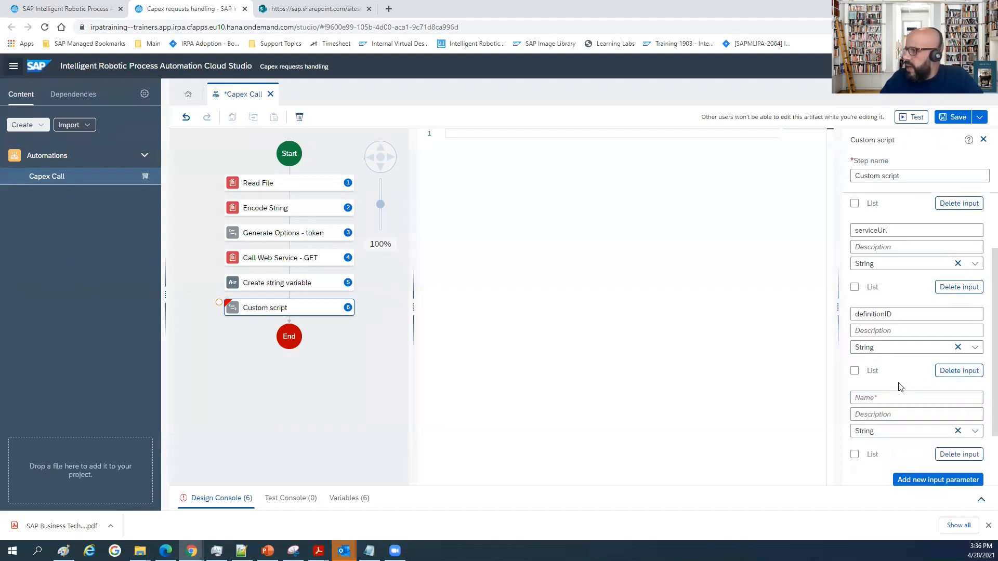
{"action": "scroll", "coordinate": [899, 385], "scroll_direction": "down", "scroll_amount": 2}
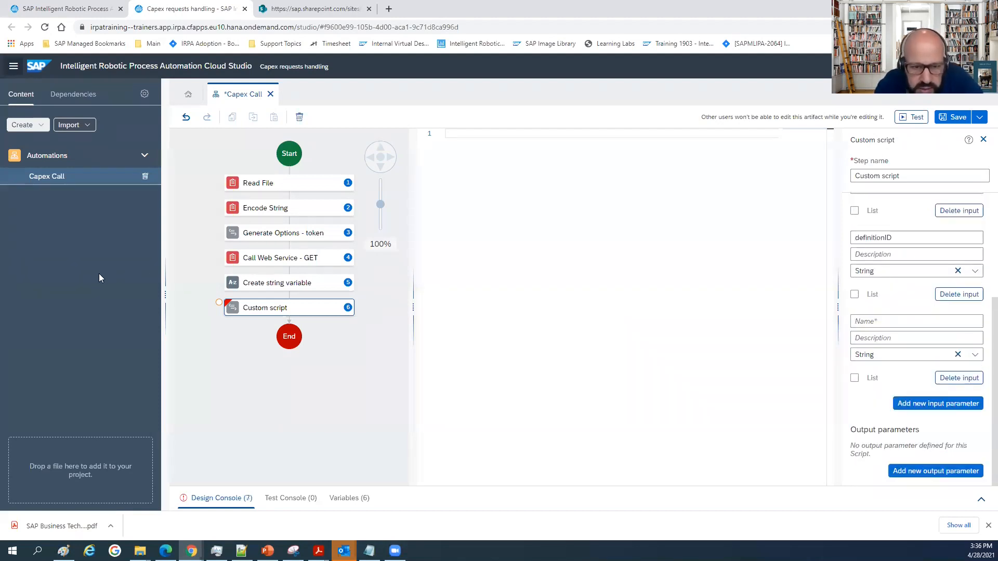
{"action": "type", "text": "context"}
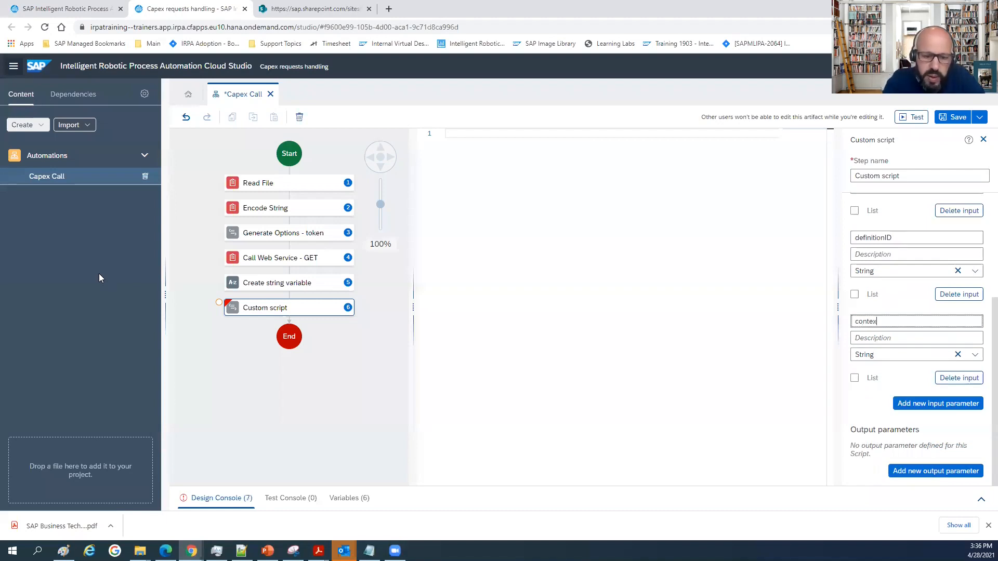
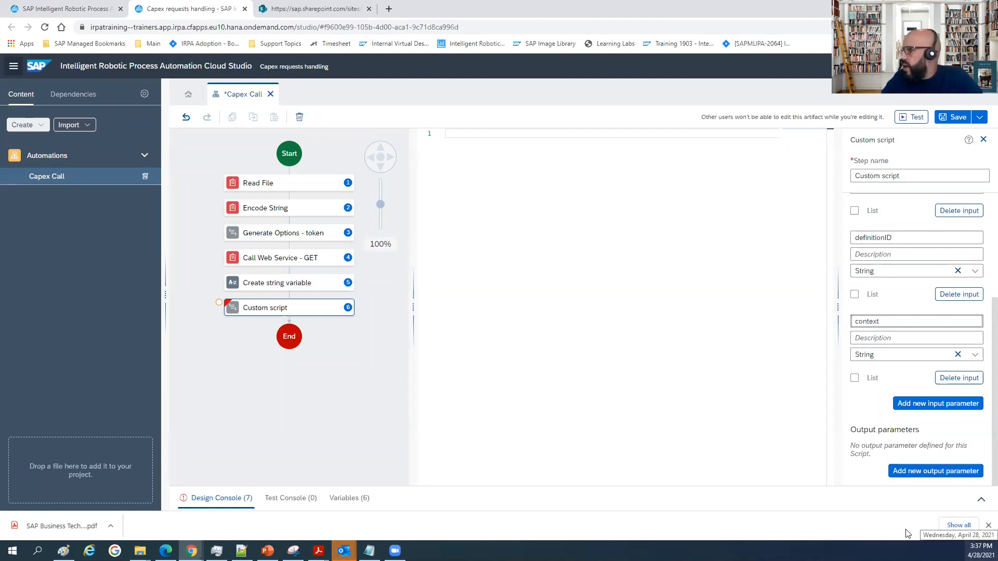
Add an output parameter named optionsUpload of type Any to the custom script.
{"action": "left_click", "coordinate": [919, 471]}
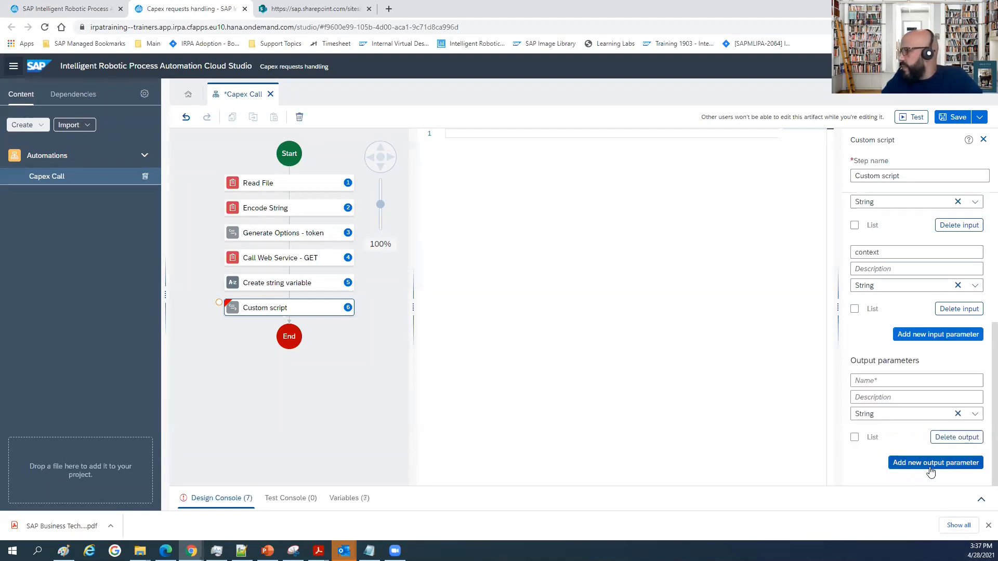
{"action": "left_click", "coordinate": [868, 382]}
{"action": "type", "text": "o"}
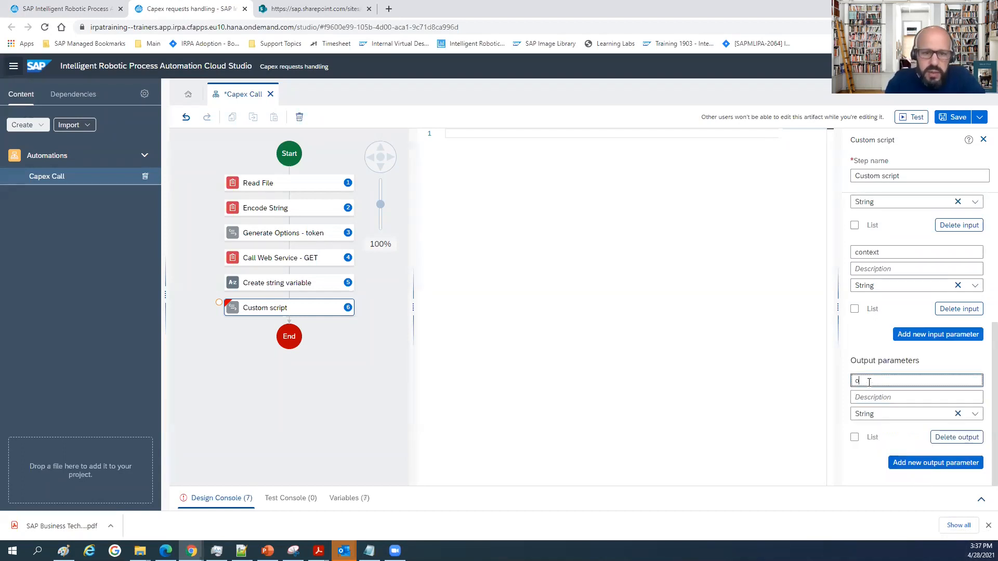
{"action": "type", "text": "ptions"}
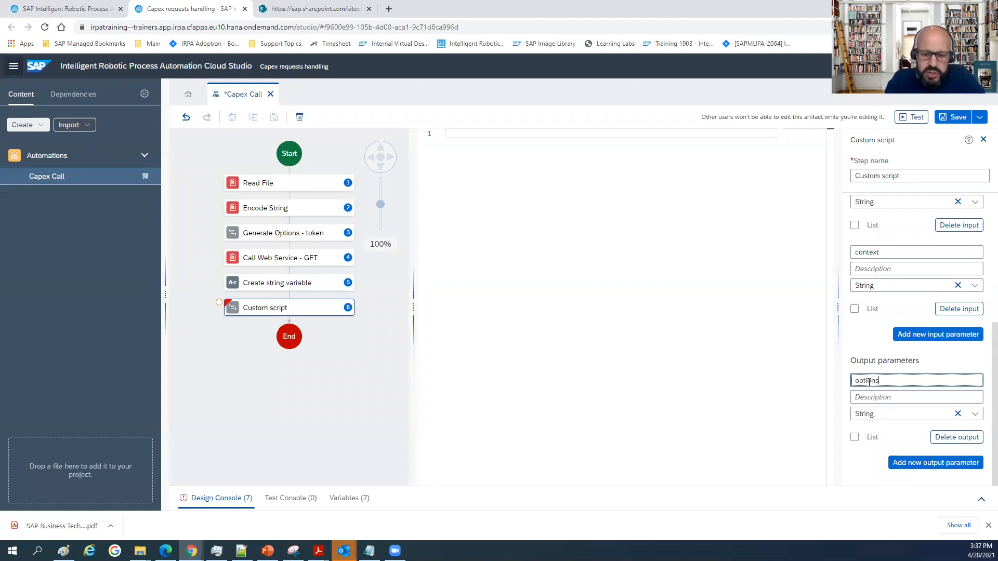
{"action": "type", "text": "Upload"}
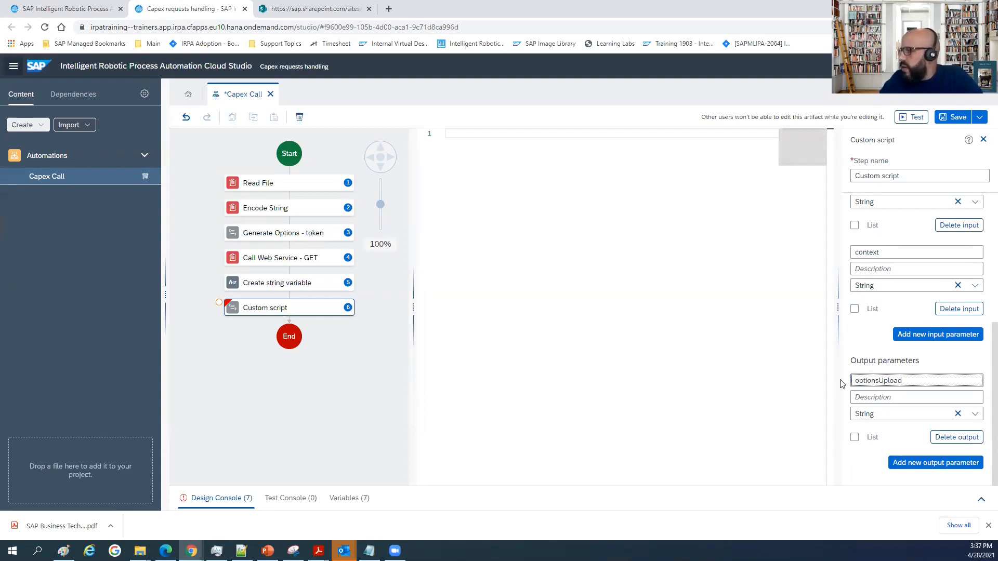
{"action": "left_click", "coordinate": [979, 415]}
{"action": "left_click", "coordinate": [865, 214]}
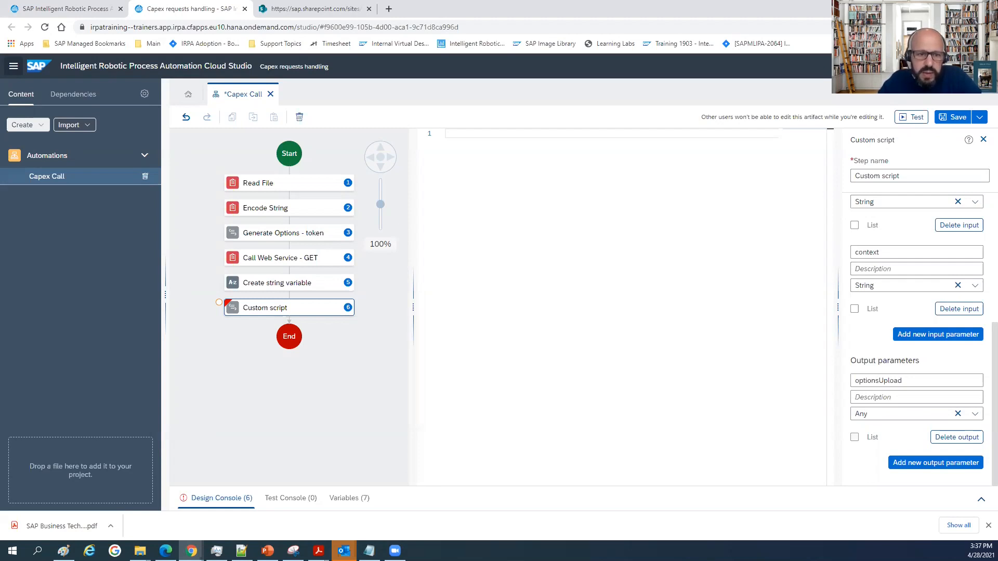
Paste the code let input = { "definitionId": definitionID== "default"? "lowvalueinvestment" : definitionID, "context": irpa_core.unserialize(context, true) }; into the empty script.
{"action": "key", "text": "alt+Tab"}
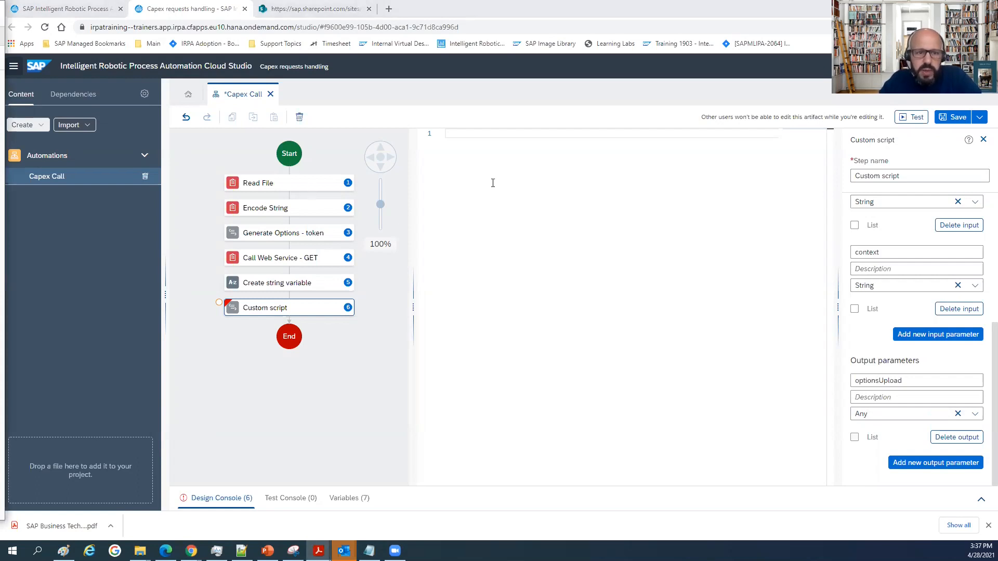
{"action": "left_click", "coordinate": [478, 134]}
{"action": "key", "text": "ctrl+v"}
{"action": "left_click_drag", "start_coordinate": [617, 484], "coordinate": [394, 489]}
{"action": "key", "text": "ctrl+a"}
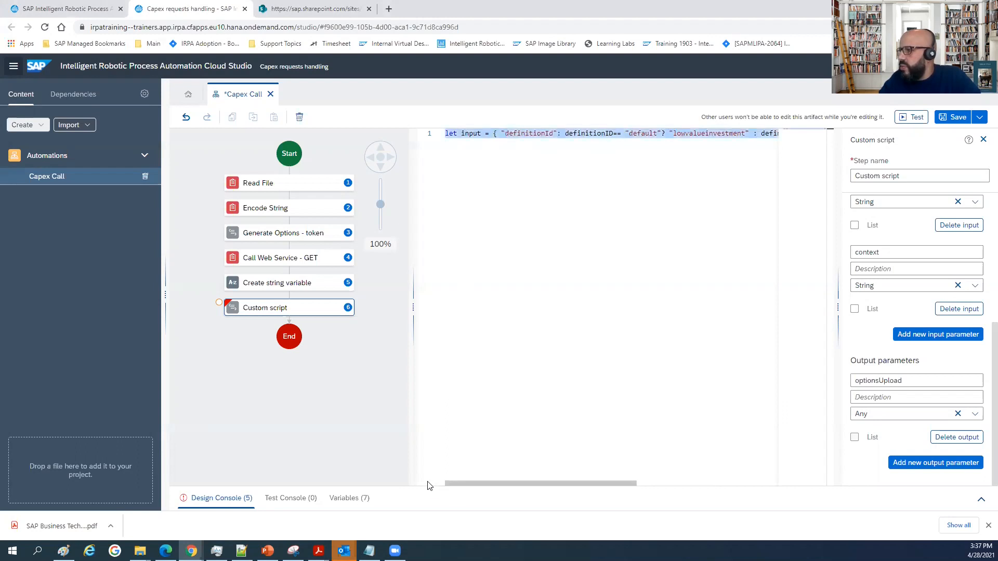
{"action": "left_click", "coordinate": [494, 134]}
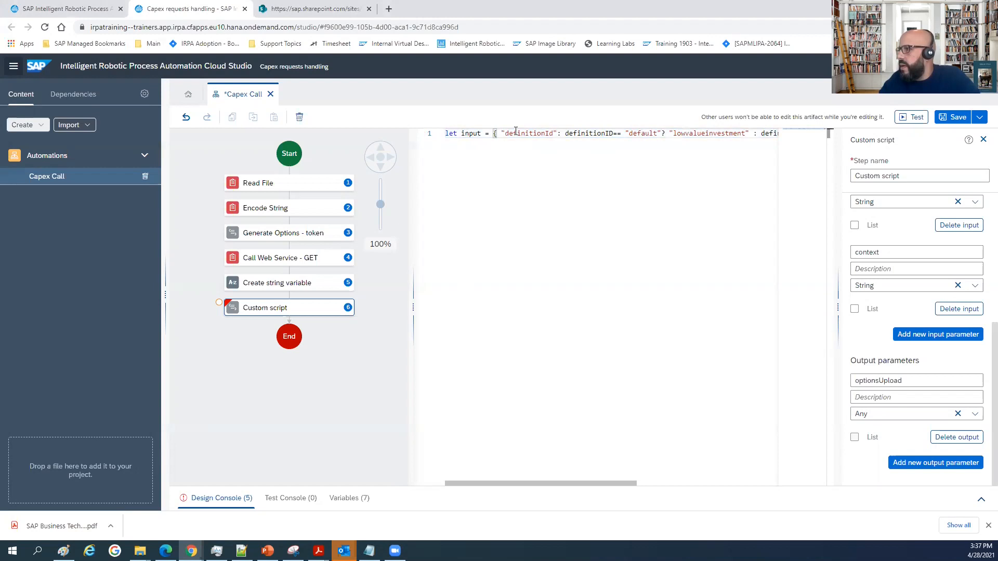
Break the input declaration after its opening brace so the definitionId property starts on its own line.
{"action": "left_click", "coordinate": [500, 134]}
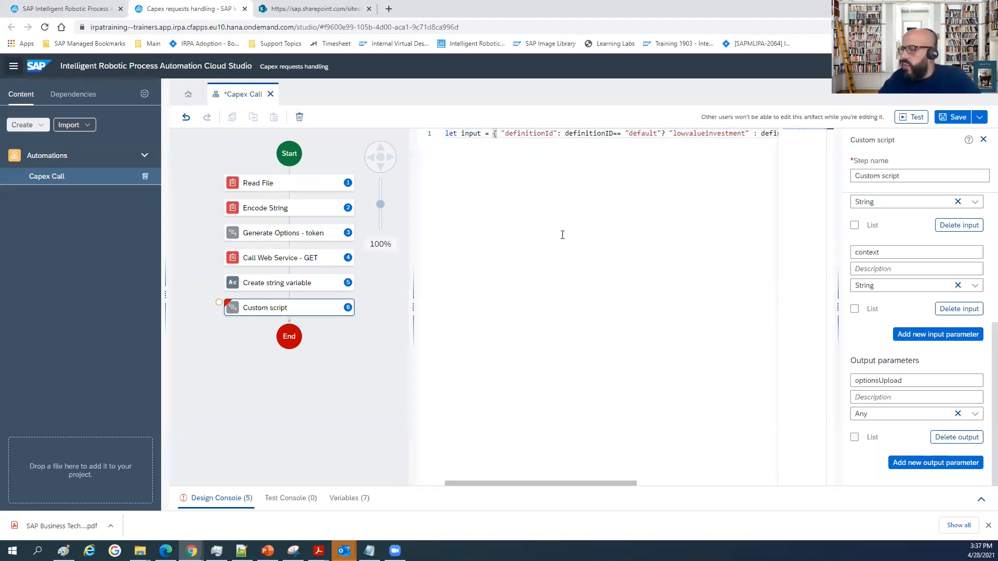
{"action": "key", "text": "Return"}
{"action": "key", "text": "Right"}
{"action": "key", "text": "Right"}
{"action": "key", "text": "Right"}
{"action": "key", "text": "Right"}
{"action": "key", "text": "Right"}
{"action": "key", "text": "Right"}
{"action": "key", "text": "Right"}
{"action": "key", "text": "Right"}
{"action": "key", "text": "Right"}
{"action": "key", "text": "Right"}
{"action": "key", "text": "Right"}
{"action": "key", "text": "Right"}
{"action": "key", "text": "Right"}
{"action": "key", "text": "Right"}
{"action": "key", "text": "Right"}
{"action": "key", "text": "Right"}
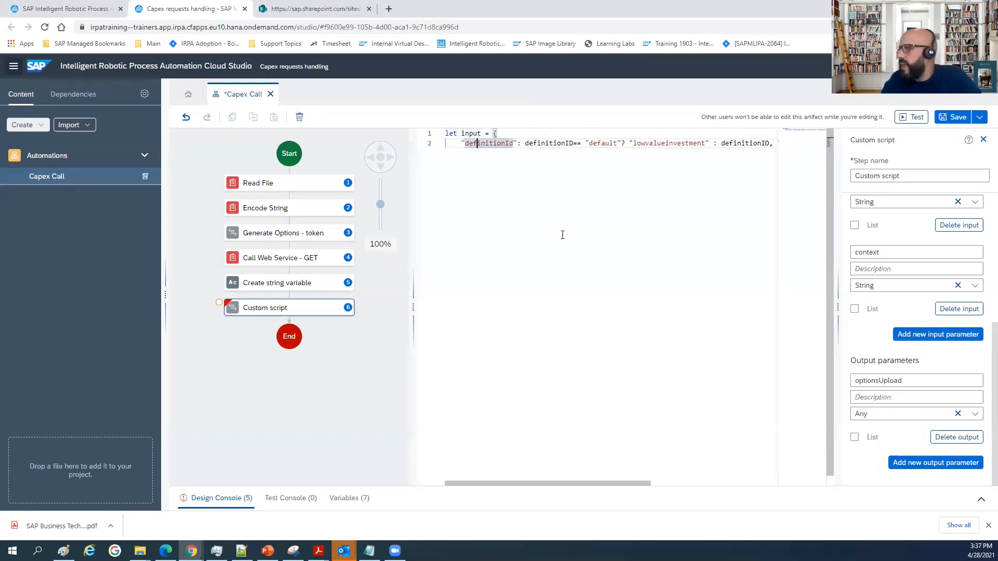
{"action": "key", "text": "Right"}
{"action": "key", "text": "Right"}
{"action": "key", "text": "Right"}
{"action": "key", "text": "Right"}
{"action": "key", "text": "Right"}
{"action": "key", "text": "Right"}
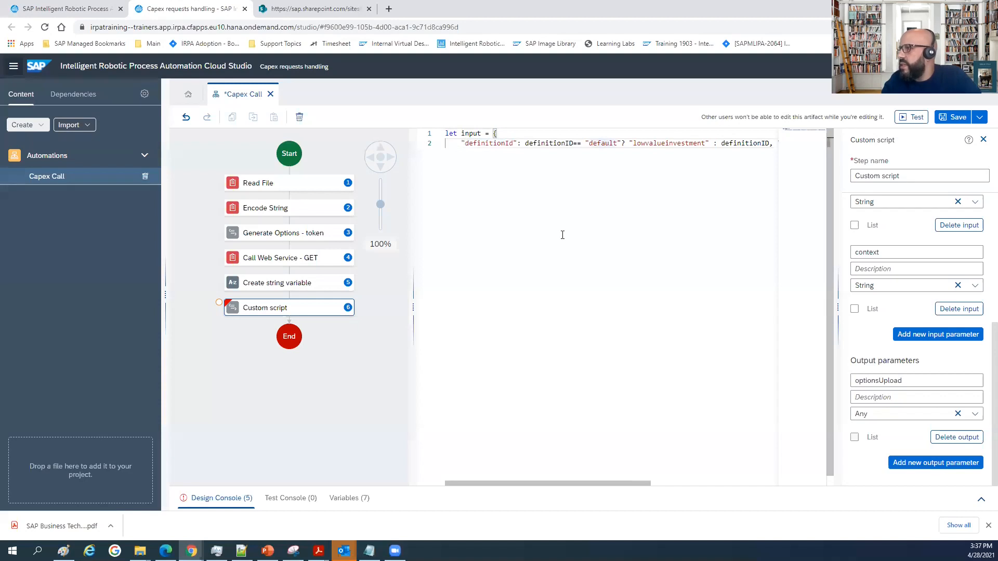
Widen the script editor and examine the definitionId condition, including its default and lowvalueinvestment values.
{"action": "left_click", "coordinate": [553, 144]}
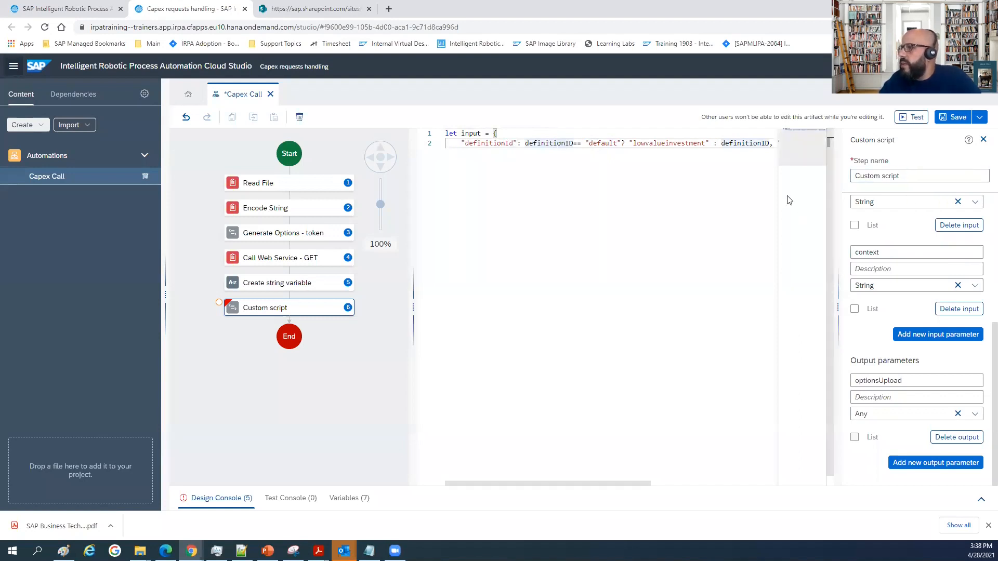
{"action": "left_click", "coordinate": [467, 133]}
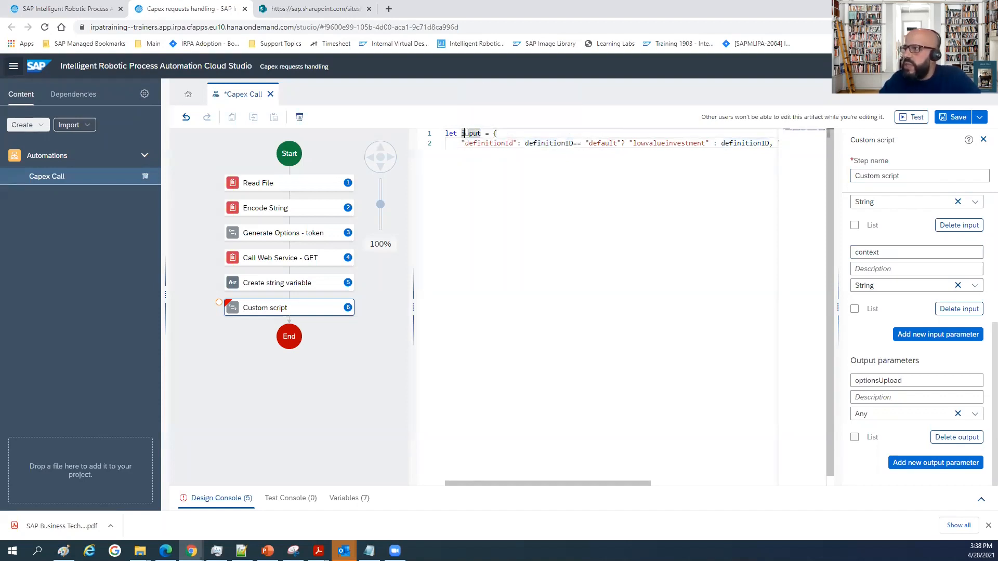
{"action": "left_click", "coordinate": [734, 144]}
{"action": "left_click_drag", "start_coordinate": [416, 422], "coordinate": [312, 417]}
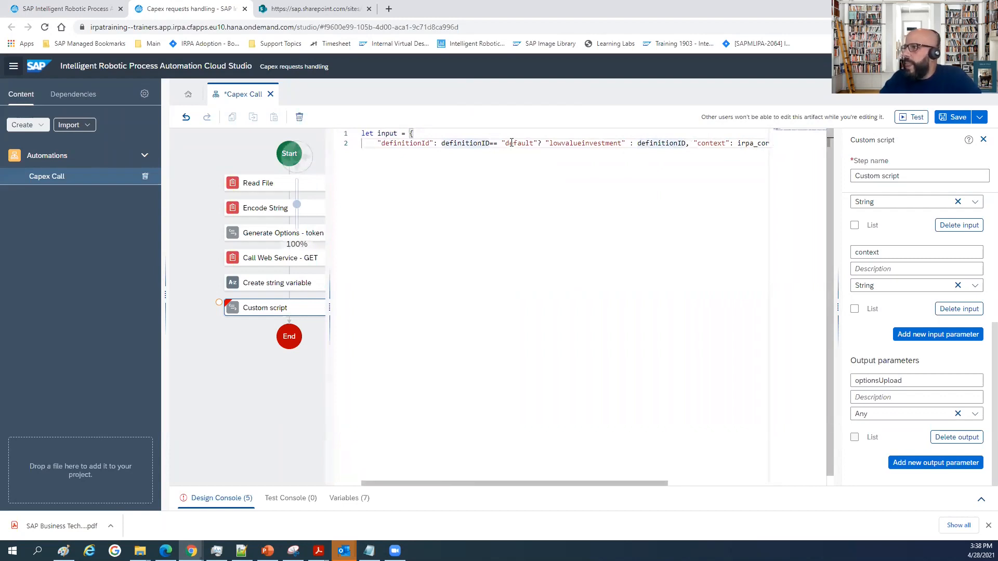
{"action": "double_click", "coordinate": [462, 143]}
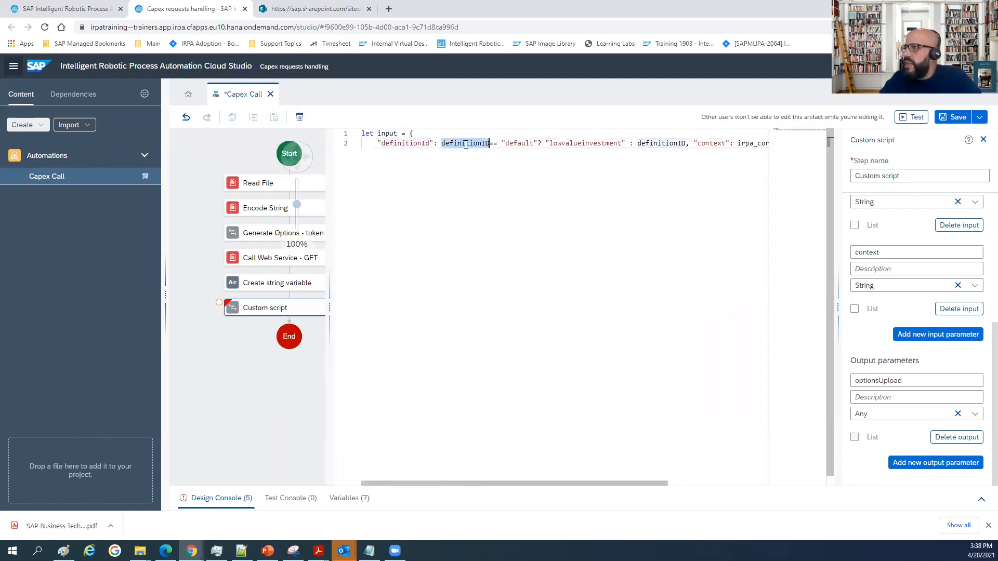
{"action": "double_click", "coordinate": [520, 144]}
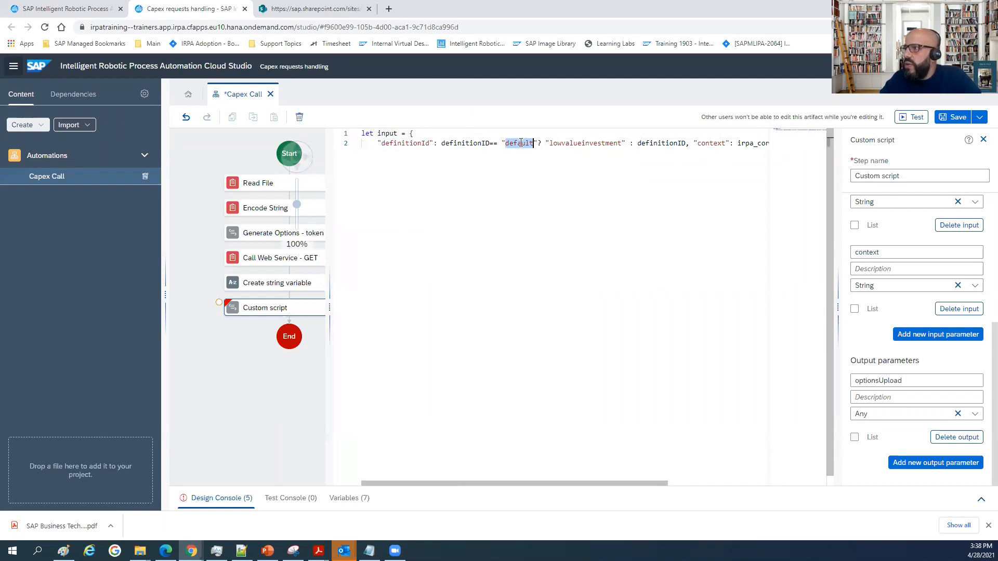
{"action": "double_click", "coordinate": [584, 145]}
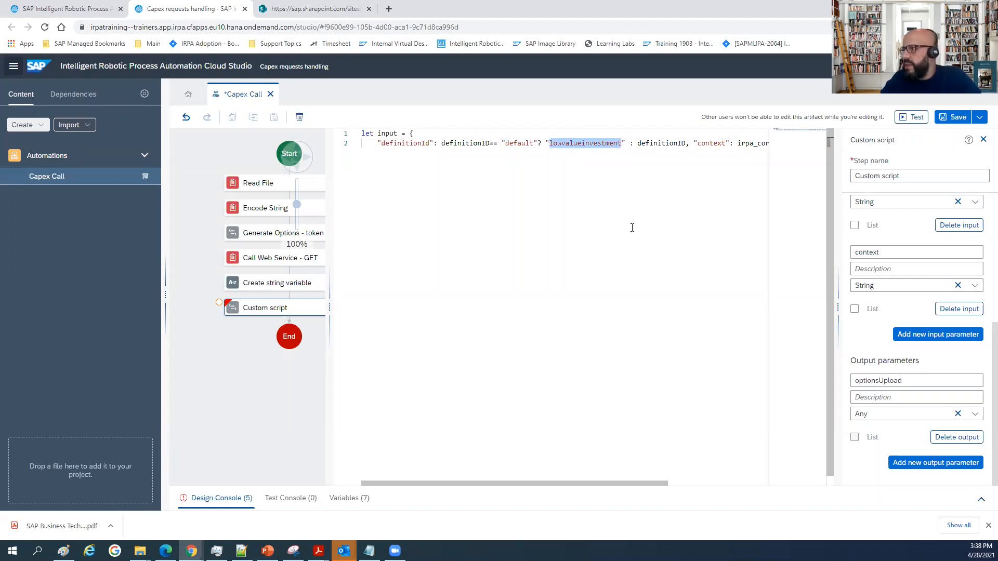
{"action": "left_click", "coordinate": [657, 146]}
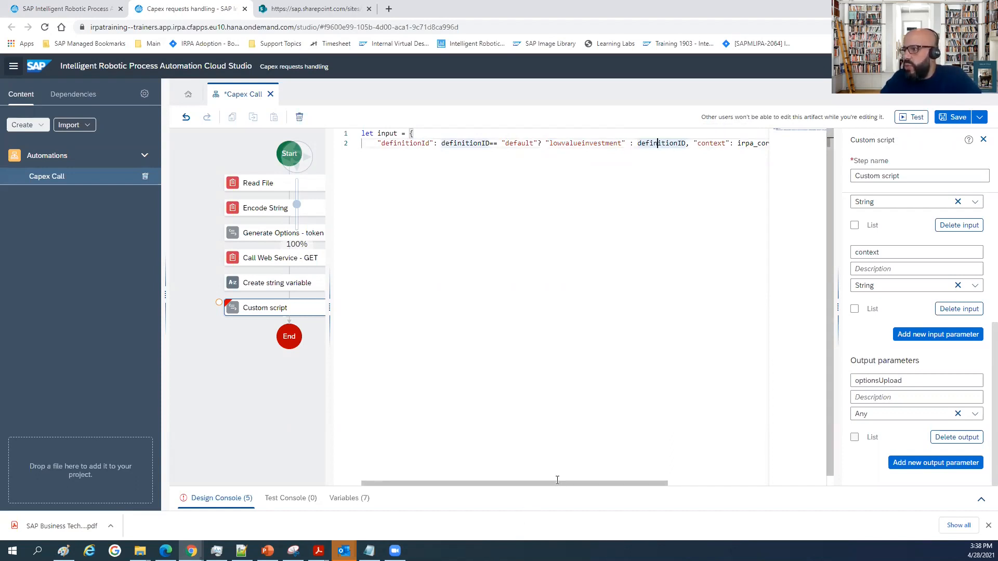
Move the context property and the closing brace of the input object onto separate lines.
{"action": "left_click_drag", "start_coordinate": [561, 484], "coordinate": [684, 490]}
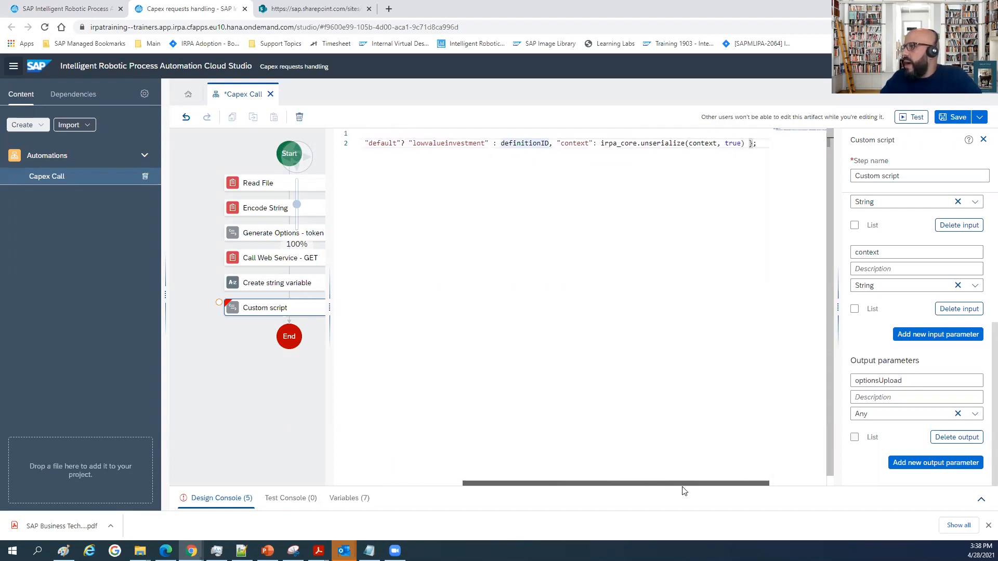
{"action": "left_click", "coordinate": [557, 143]}
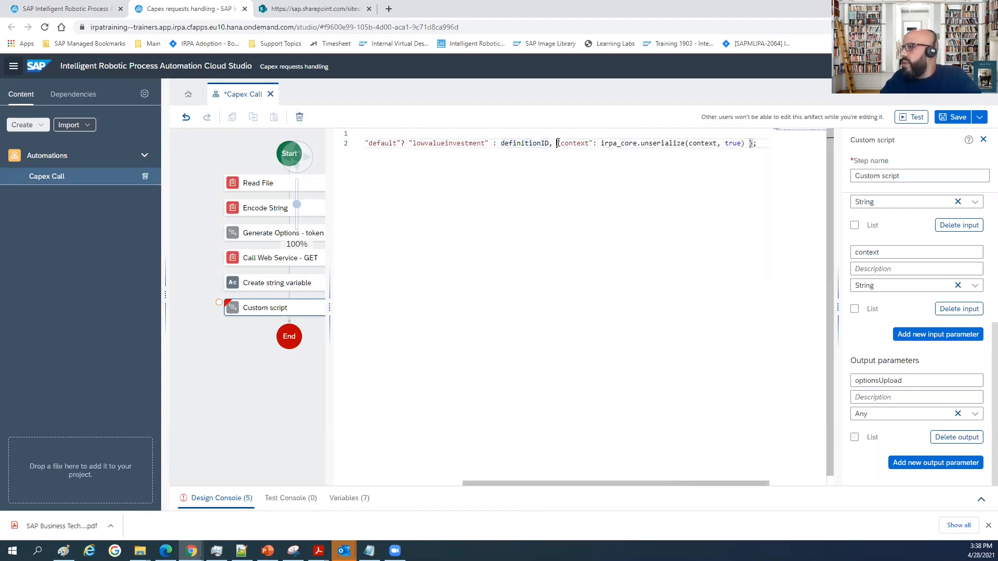
{"action": "key", "text": "Return"}
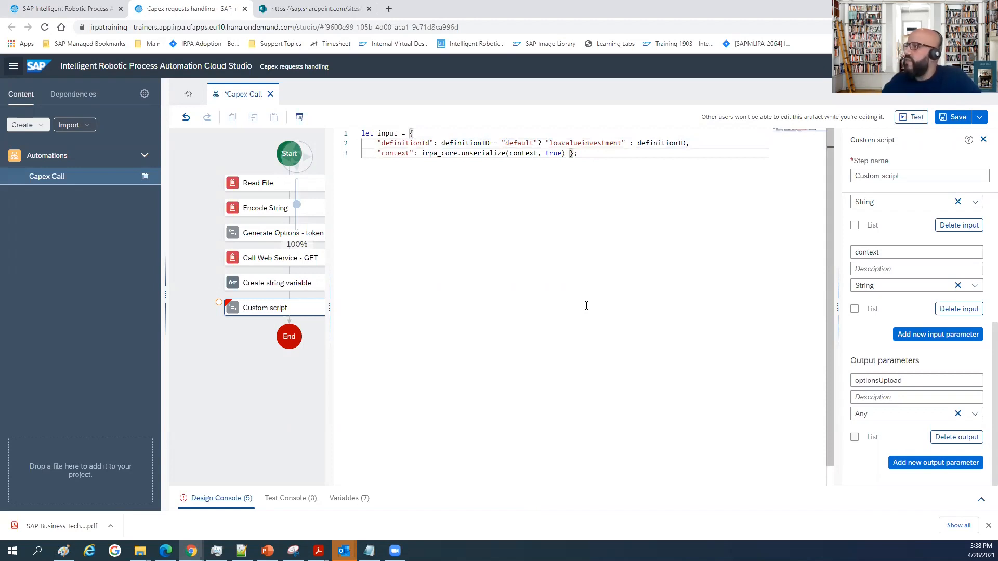
{"action": "left_click", "coordinate": [570, 153]}
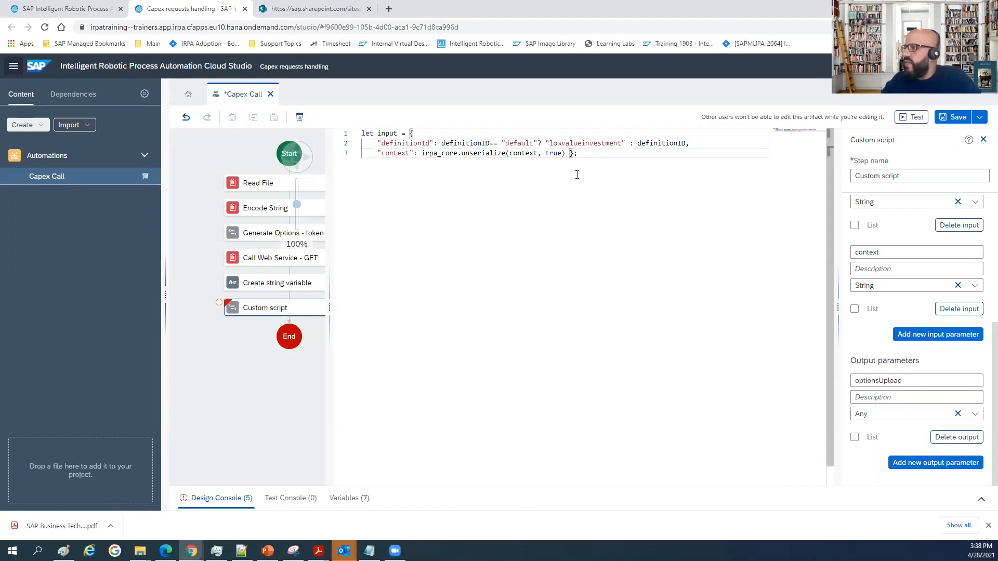
{"action": "key", "text": "Return"}
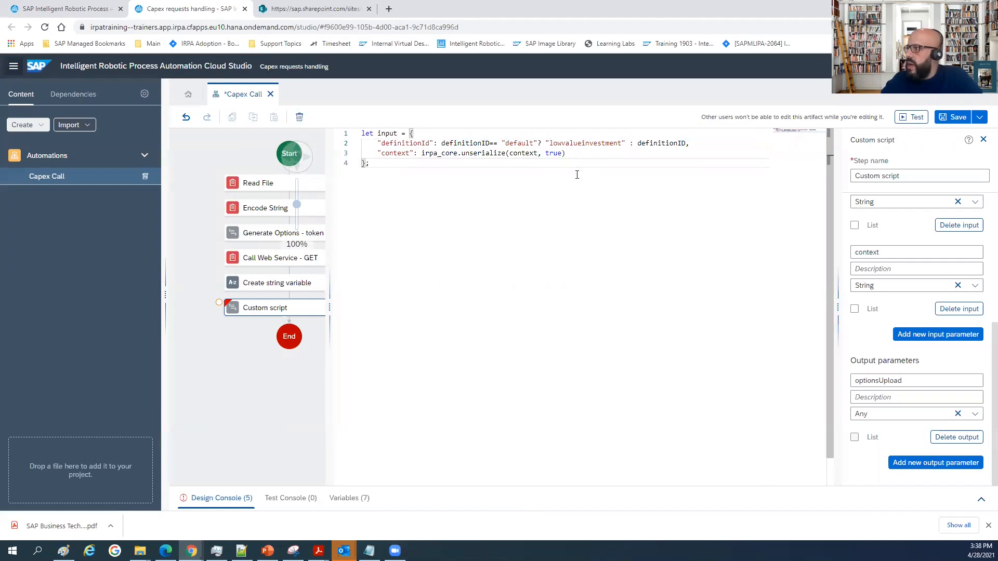
{"action": "scroll", "coordinate": [941, 219], "scroll_direction": "up", "scroll_amount": 1}
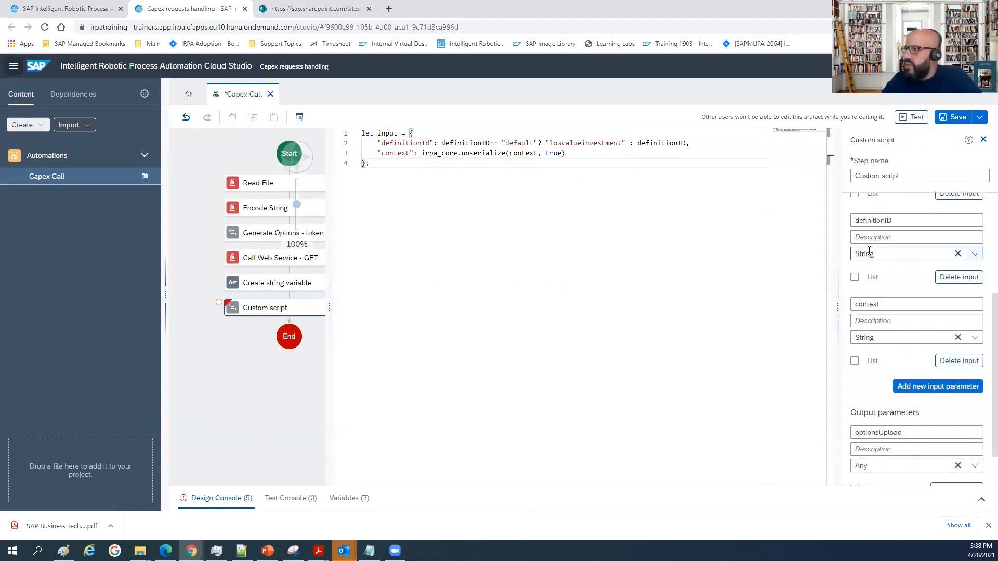
{"action": "double_click", "coordinate": [399, 153]}
{"action": "left_click", "coordinate": [482, 153]}
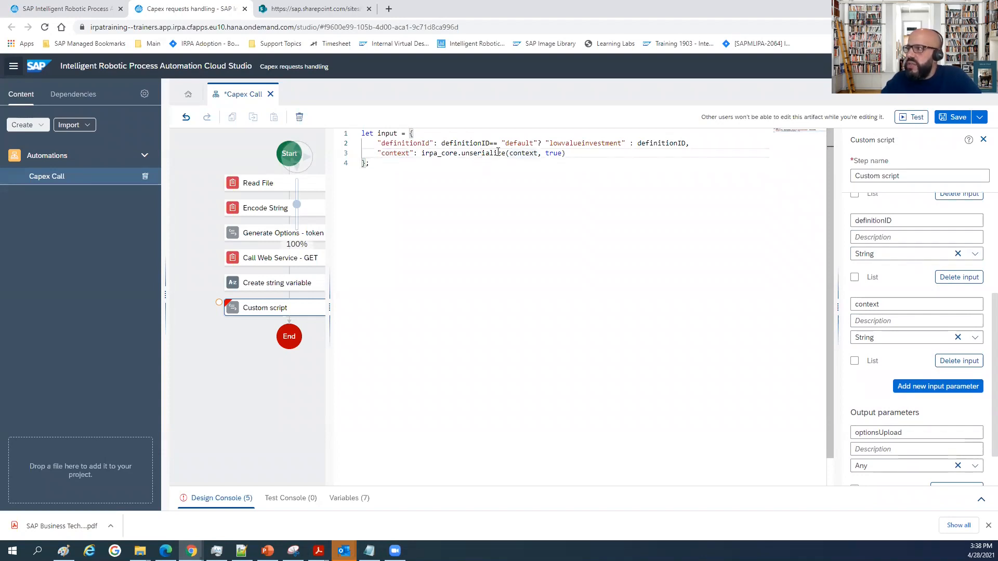
{"action": "left_click", "coordinate": [520, 153]}
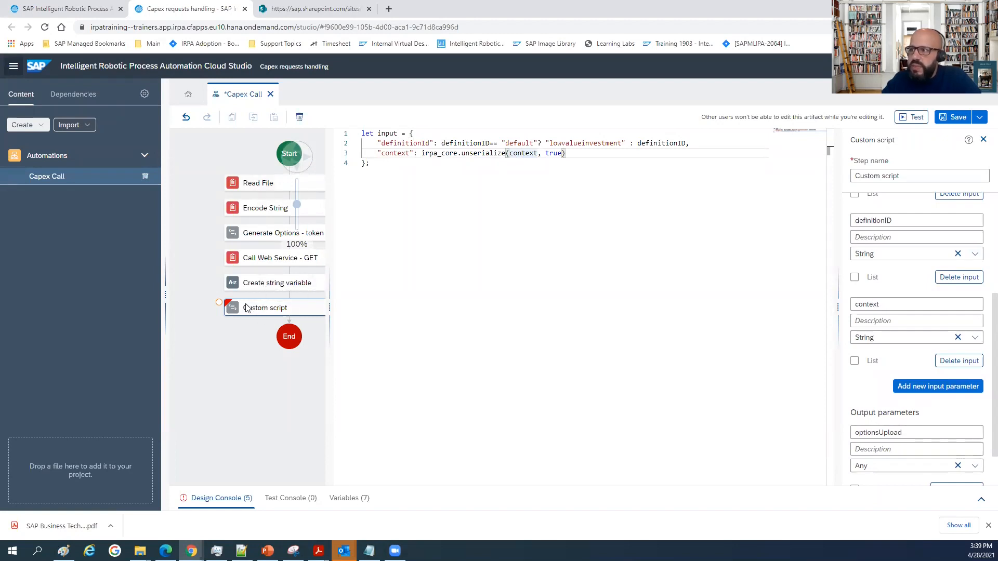
{"action": "double_click", "coordinate": [387, 133]}
Paste a return statement below the input object with POST options for serviceUrl+"/v1/workflow-instances", json responseType, resolveBodyOnly true, token Authorization, JSON Content-Type and json: input.
{"action": "left_click", "coordinate": [371, 181]}
{"action": "key", "text": "Return"}
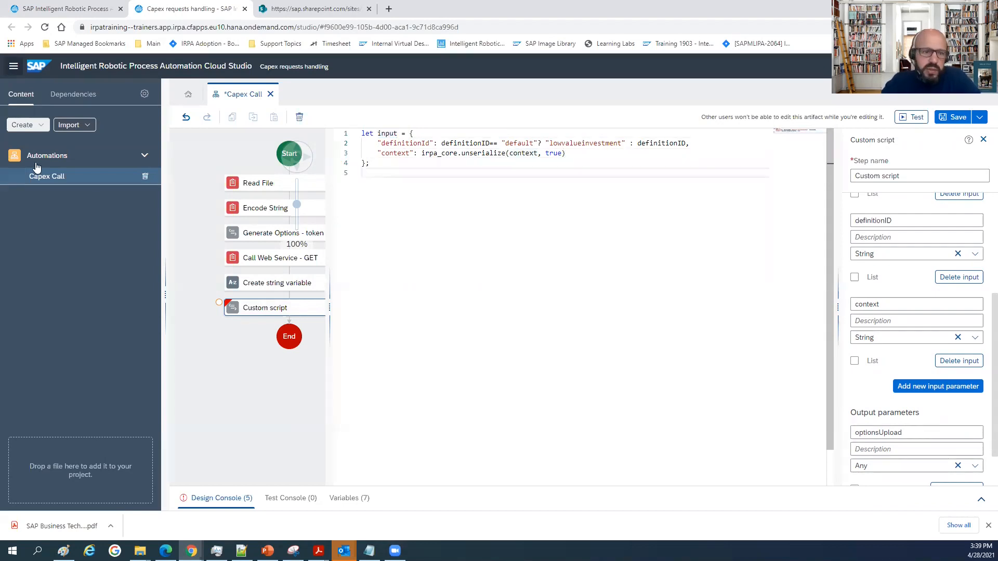
{"action": "key", "text": "alt+Tab"}
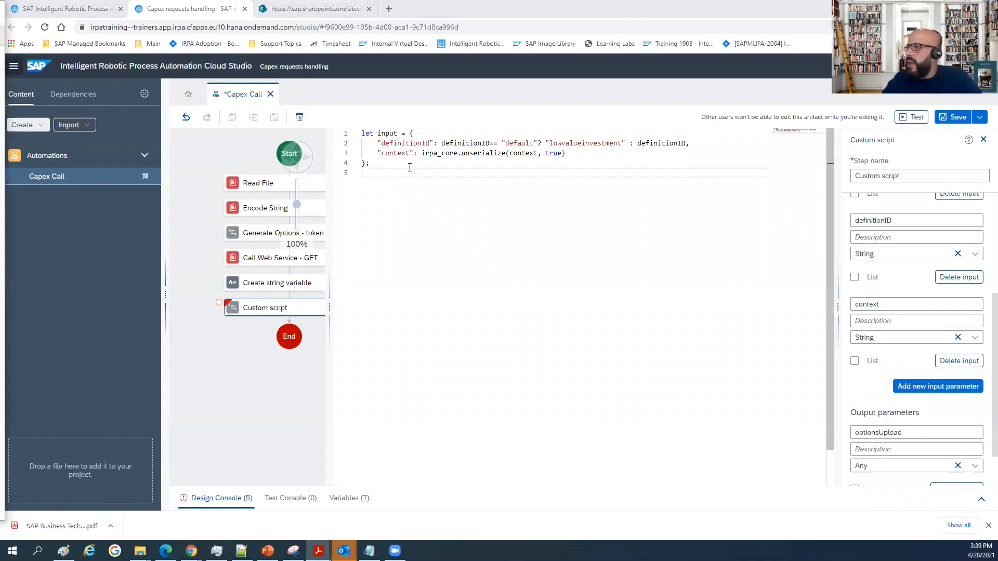
{"action": "left_click", "coordinate": [531, 171]}
{"action": "key", "text": "Return"}
{"action": "key", "text": "Return"}
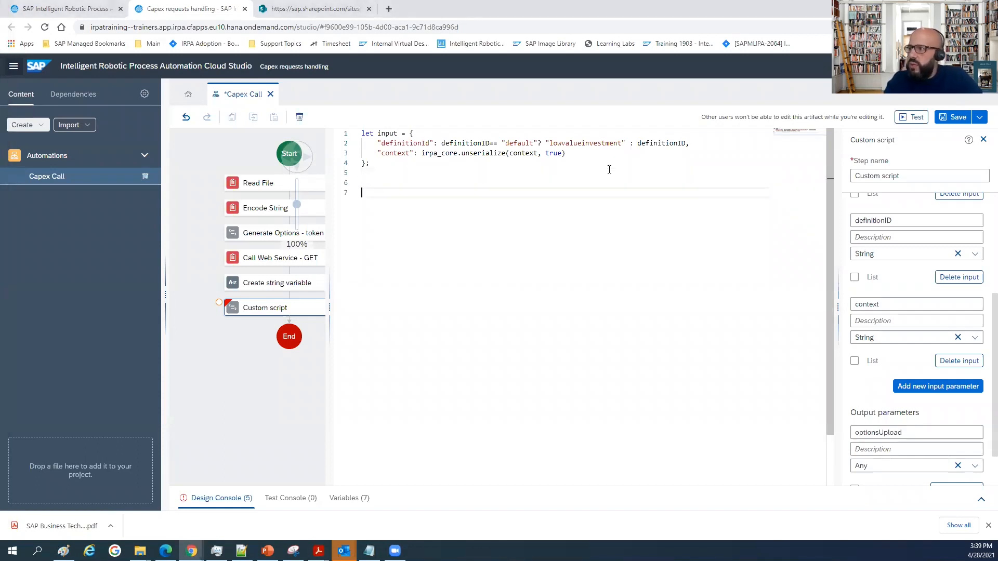
{"action": "key", "text": "ctrl+v"}
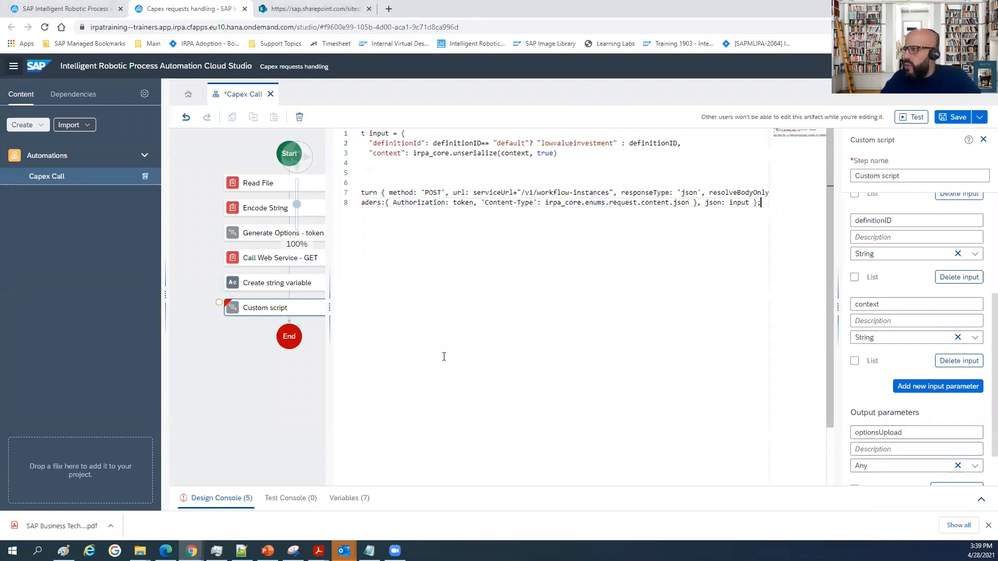
Break the return statement after its opening brace so the method and url properties each start on their own line.
{"action": "left_click_drag", "start_coordinate": [454, 483], "coordinate": [390, 484]}
{"action": "left_click", "coordinate": [395, 192]}
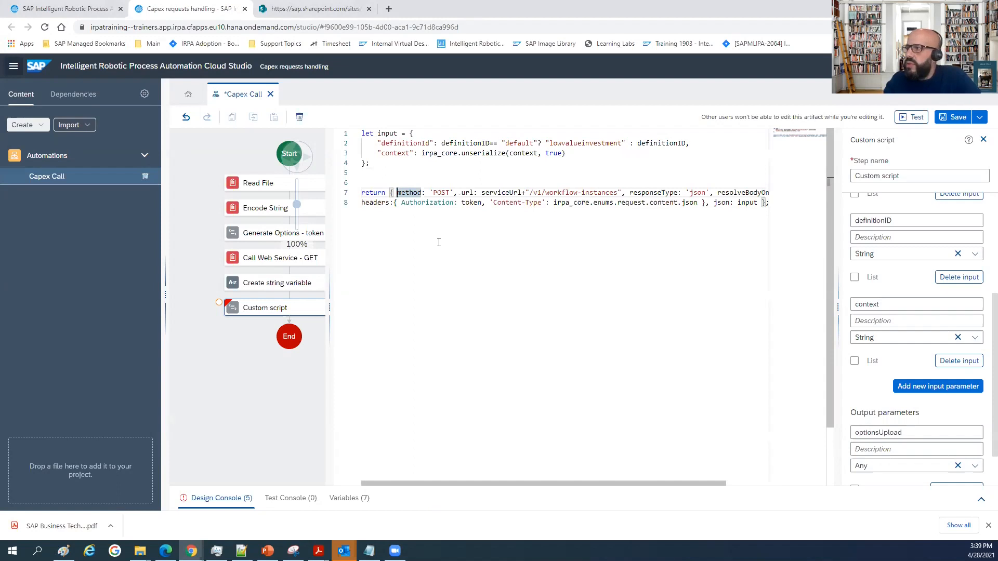
{"action": "key", "text": "Return"}
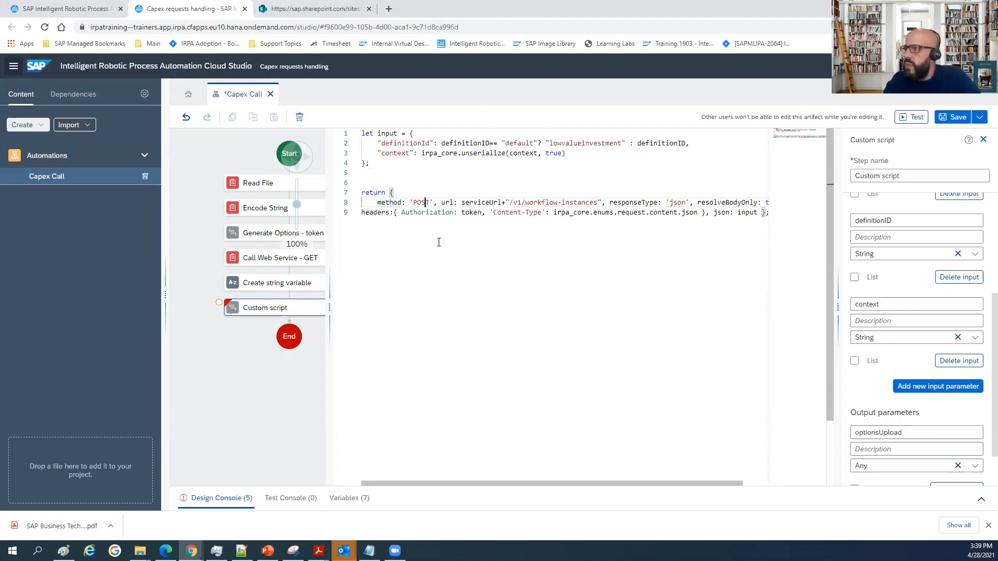
{"action": "key", "text": "Right"}
{"action": "key", "text": "Return"}
{"action": "key", "text": "Right"}
{"action": "key", "text": "Right"}
{"action": "key", "text": "Right"}
{"action": "key", "text": "Right"}
{"action": "key", "text": "Right"}
{"action": "key", "text": "Right"}
{"action": "key", "text": "Right"}
{"action": "key", "text": "Right"}
{"action": "key", "text": "Right"}
{"action": "key", "text": "Right"}
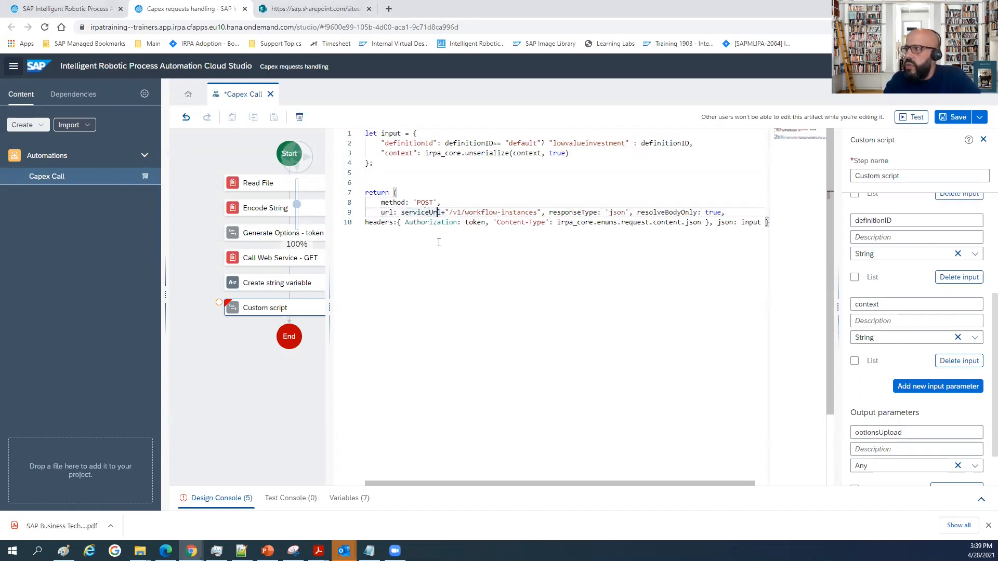
Move the responseType and resolveBodyOnly properties of the return object onto separate lines.
{"action": "key", "text": "Right"}
{"action": "key", "text": "Right"}
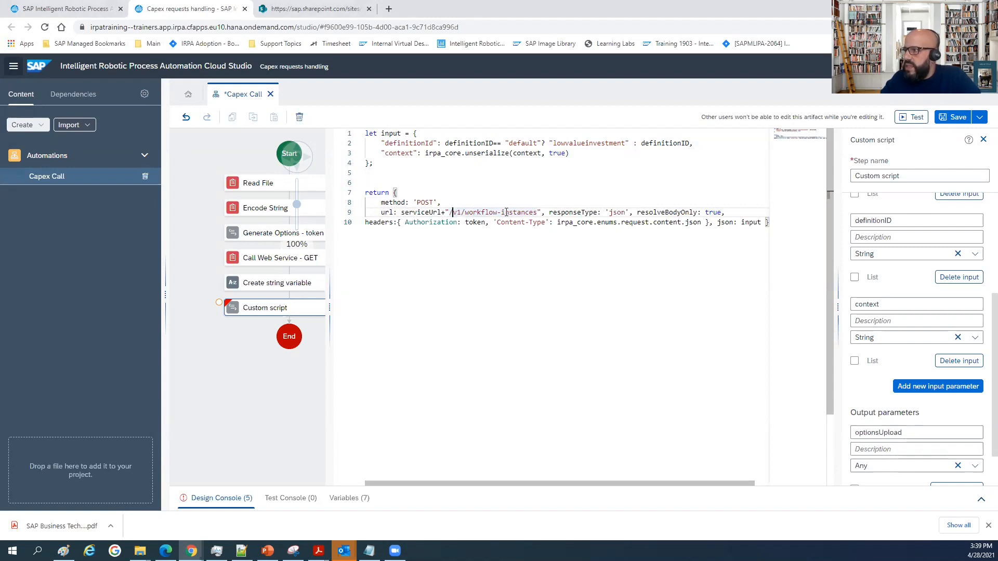
{"action": "left_click", "coordinate": [549, 212]}
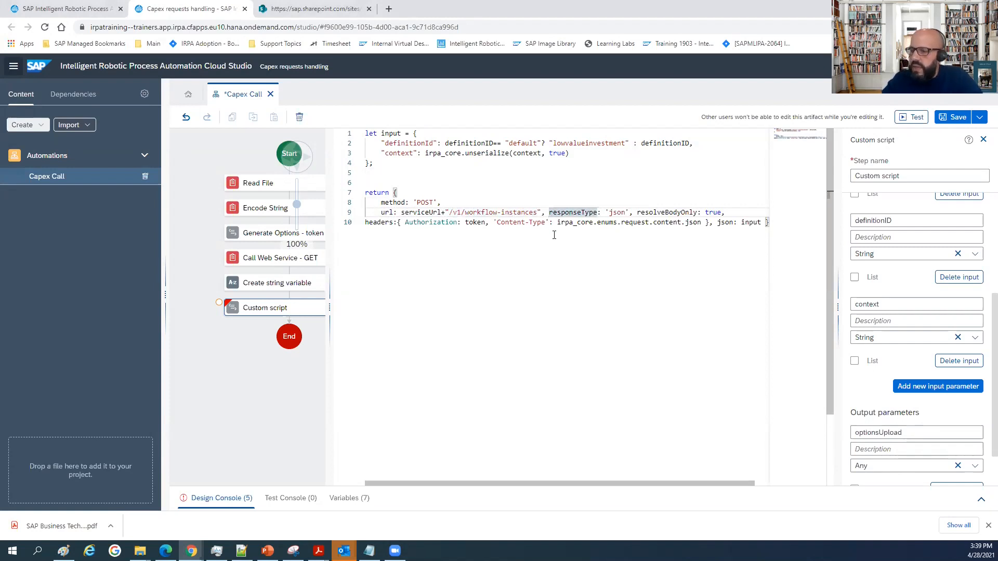
{"action": "key", "text": "Left"}
{"action": "key", "text": "Return"}
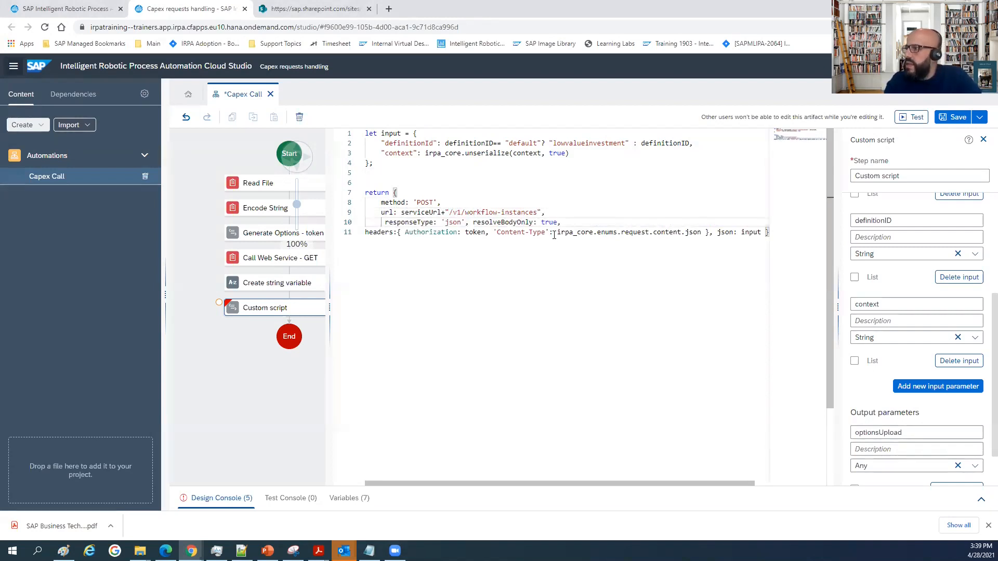
{"action": "double_click", "coordinate": [425, 212]}
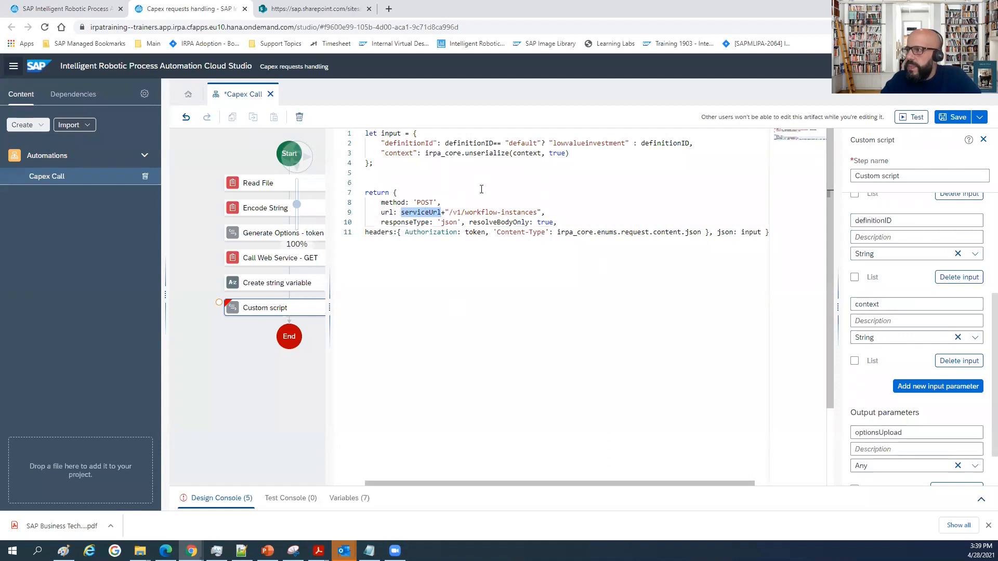
{"action": "left_click", "coordinate": [473, 221]}
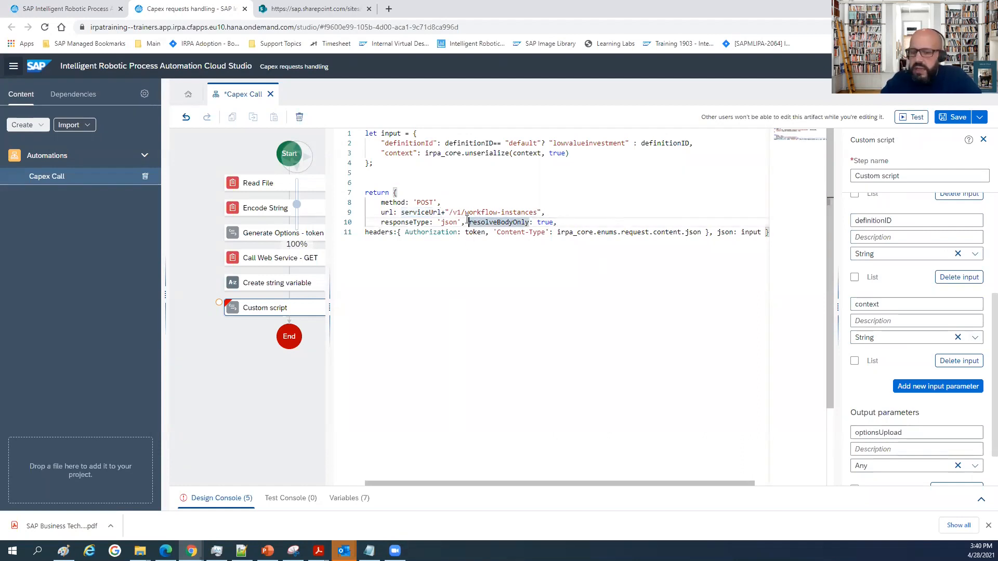
{"action": "left_click", "coordinate": [467, 222]}
{"action": "key", "text": "Return"}
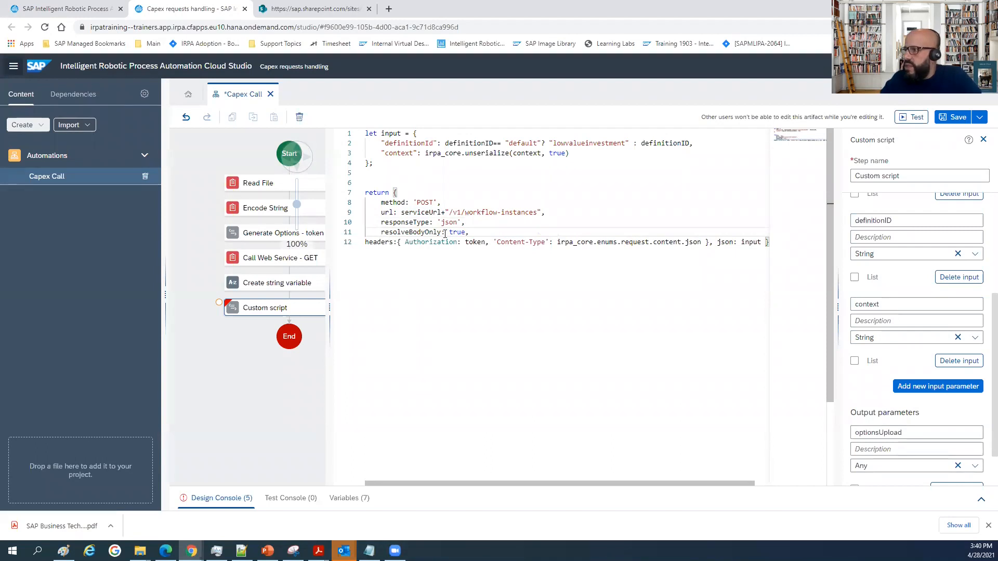
Indent the headers property and break it after its opening brace so Authorization starts on its own line.
{"action": "left_click", "coordinate": [367, 242]}
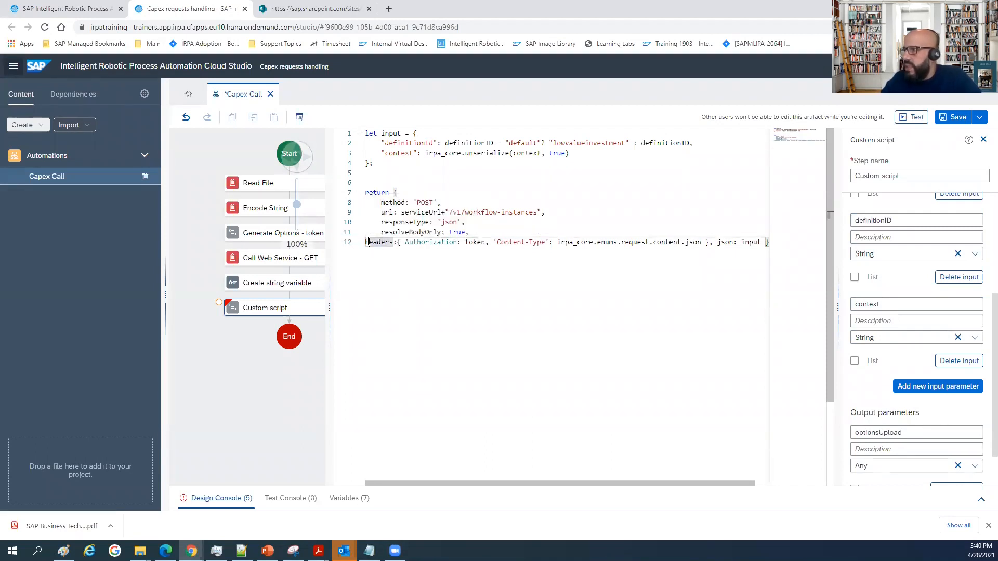
{"action": "key", "text": "BackSpace"}
{"action": "key", "text": "Return"}
{"action": "key", "text": "Right"}
{"action": "key", "text": "Right"}
{"action": "key", "text": "Right"}
{"action": "key", "text": "Right"}
{"action": "key", "text": "Right"}
{"action": "key", "text": "Right"}
{"action": "key", "text": "Right"}
{"action": "key", "text": "Right"}
{"action": "key", "text": "Right"}
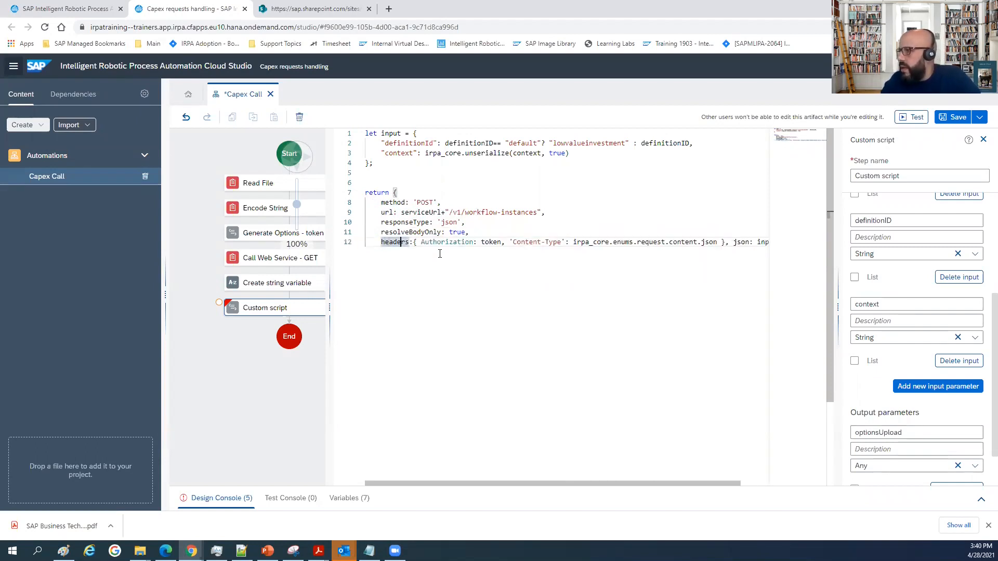
{"action": "key", "text": "Return"}
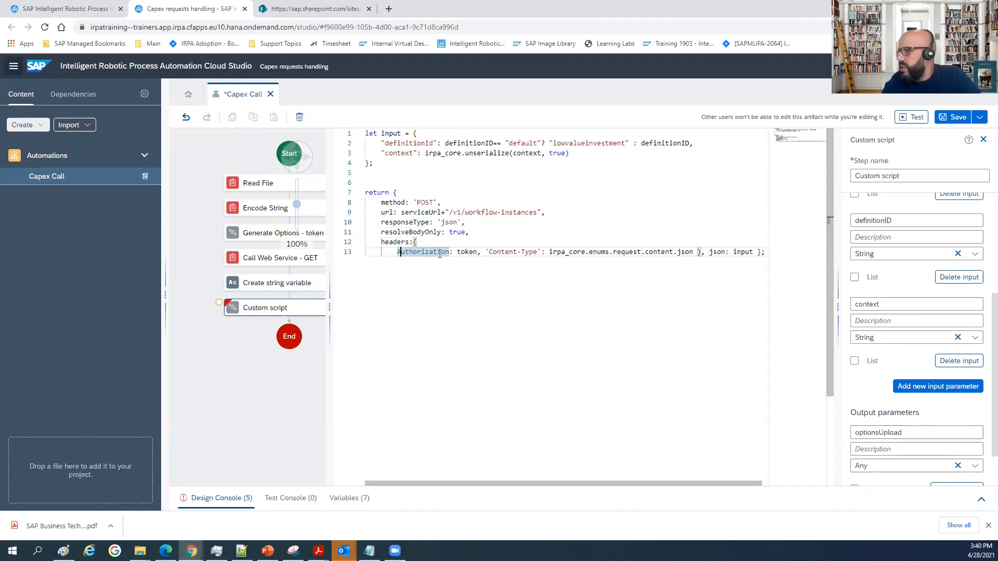
Move the 'Content-Type' header onto its own line below Authorization.
{"action": "key", "text": "Right"}
{"action": "key", "text": "Right"}
{"action": "key", "text": "Right"}
{"action": "key", "text": "Right"}
{"action": "key", "text": "Right"}
{"action": "key", "text": "Right"}
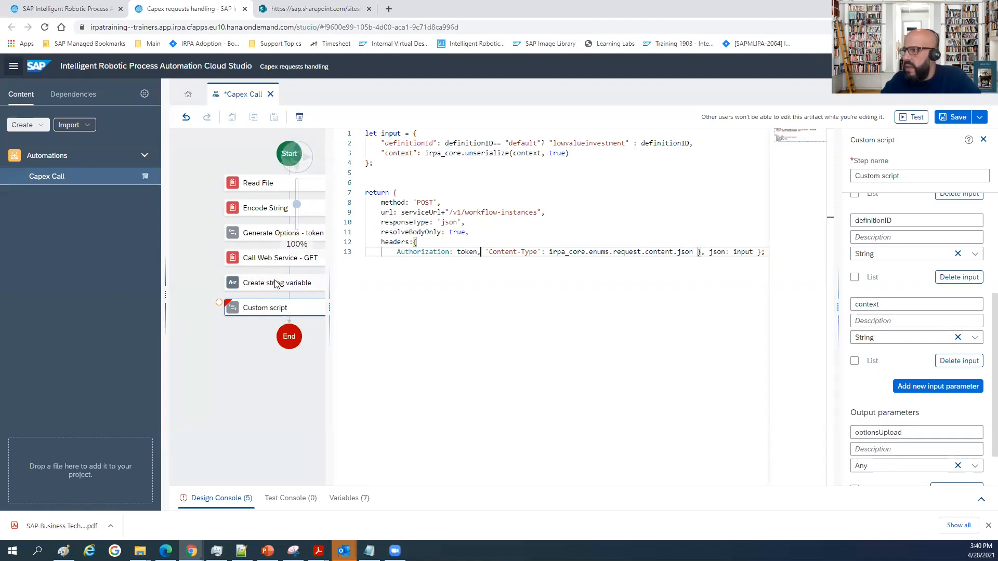
{"action": "left_click", "coordinate": [487, 252]}
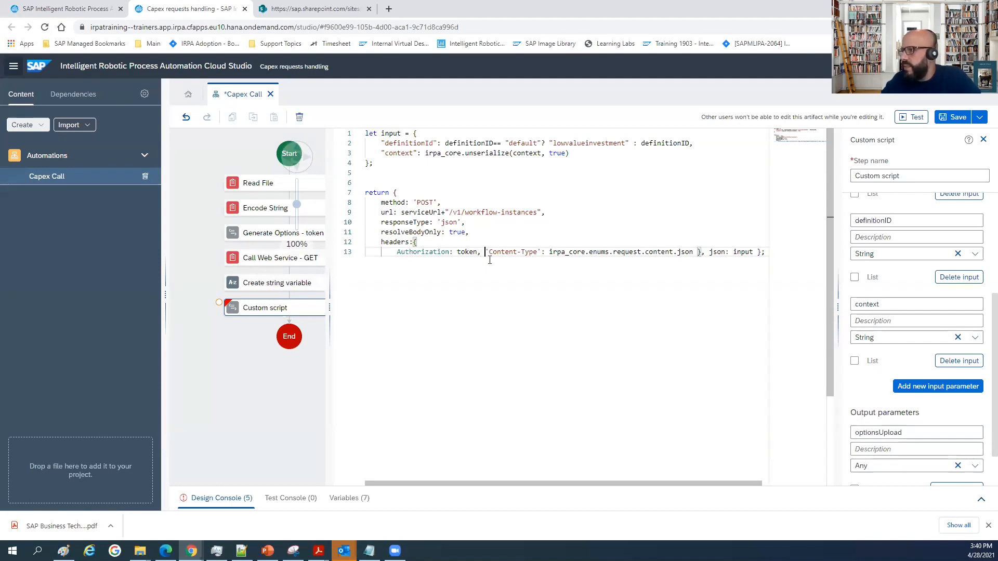
{"action": "key", "text": "Return"}
{"action": "scroll", "coordinate": [483, 229], "scroll_direction": "down", "scroll_amount": 5}
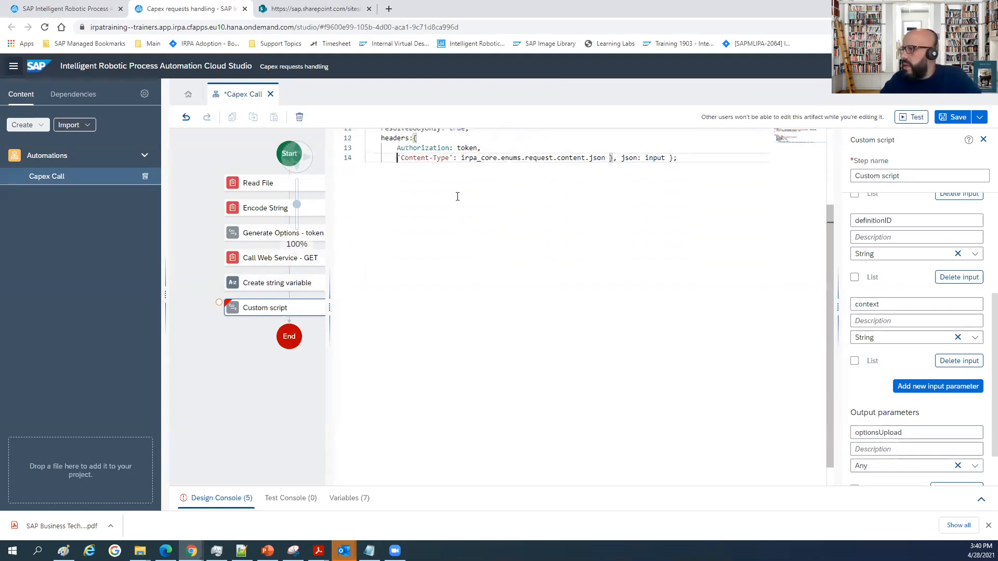
{"action": "scroll", "coordinate": [463, 221], "scroll_direction": "up", "scroll_amount": 3}
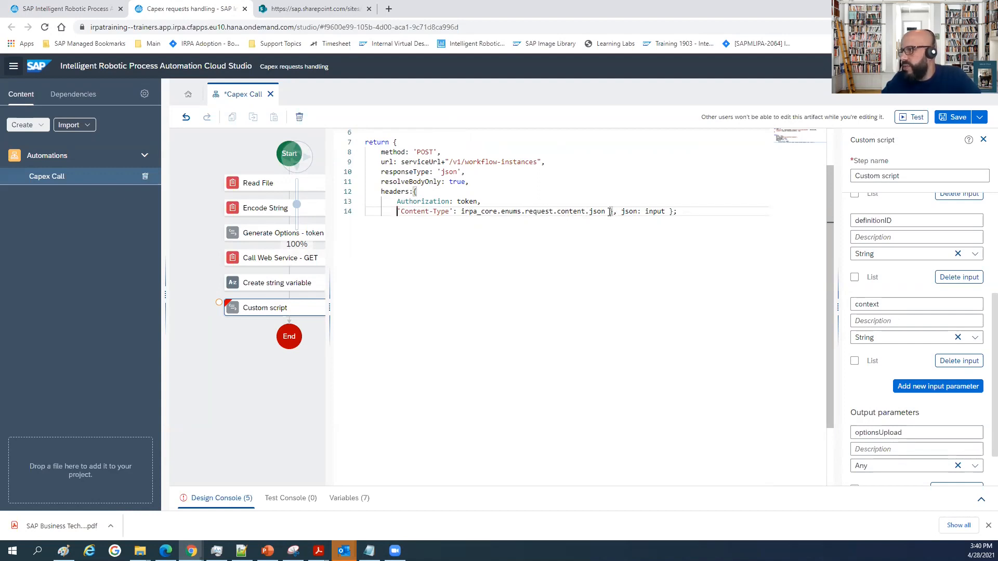
Put the closing brace of the headers object and the json property on separate lines.
{"action": "key", "text": "Return"}
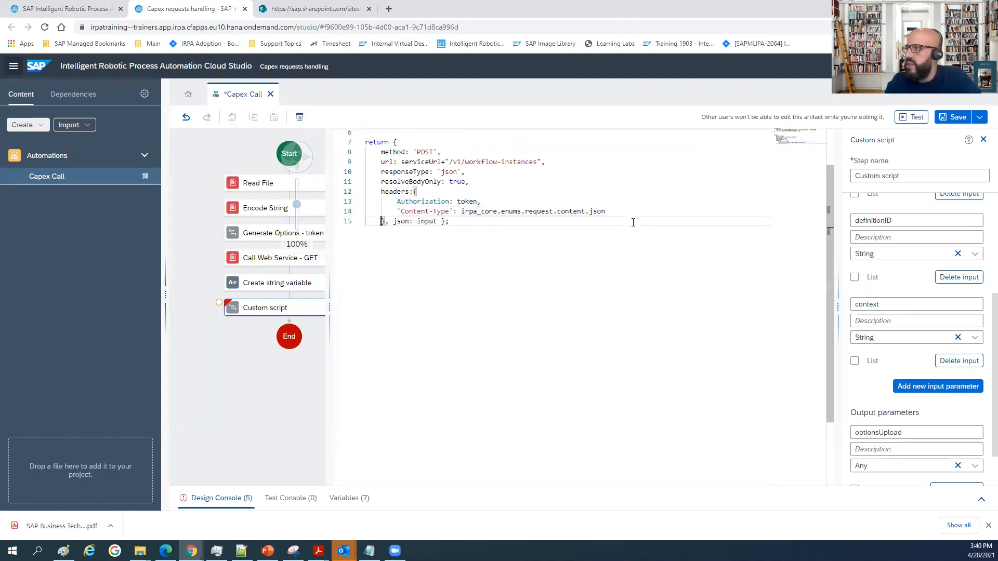
{"action": "key", "text": "Right"}
{"action": "key", "text": "Right"}
{"action": "key", "text": "Right"}
{"action": "key", "text": "Return"}
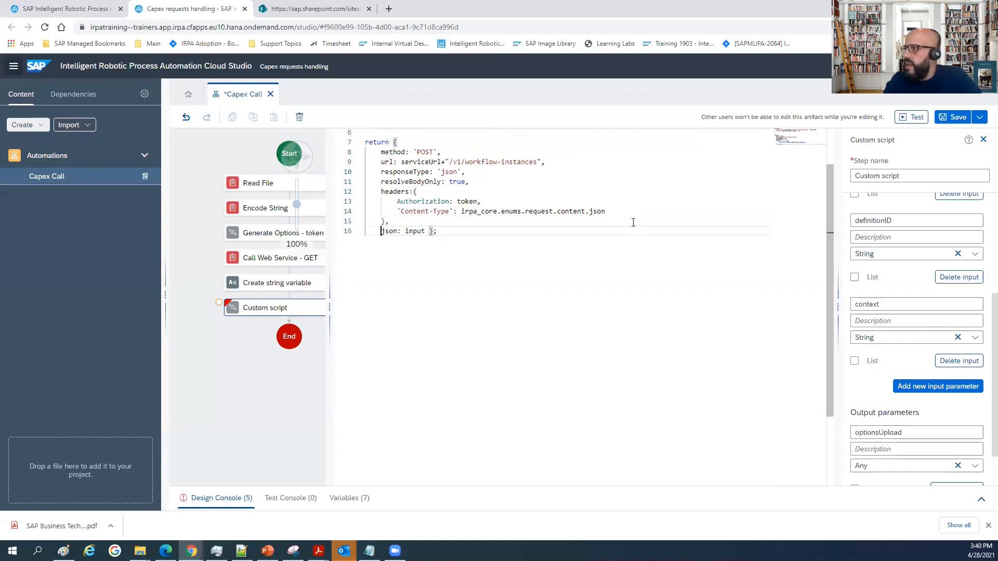
Move the closing brace of the return object onto its own unindented line.
{"action": "key", "text": "Right"}
{"action": "key", "text": "Right"}
{"action": "key", "text": "Right"}
{"action": "key", "text": "Right"}
{"action": "key", "text": "Right"}
{"action": "key", "text": "Right"}
{"action": "key", "text": "Right"}
{"action": "key", "text": "Right"}
{"action": "key", "text": "Right"}
{"action": "key", "text": "Return"}
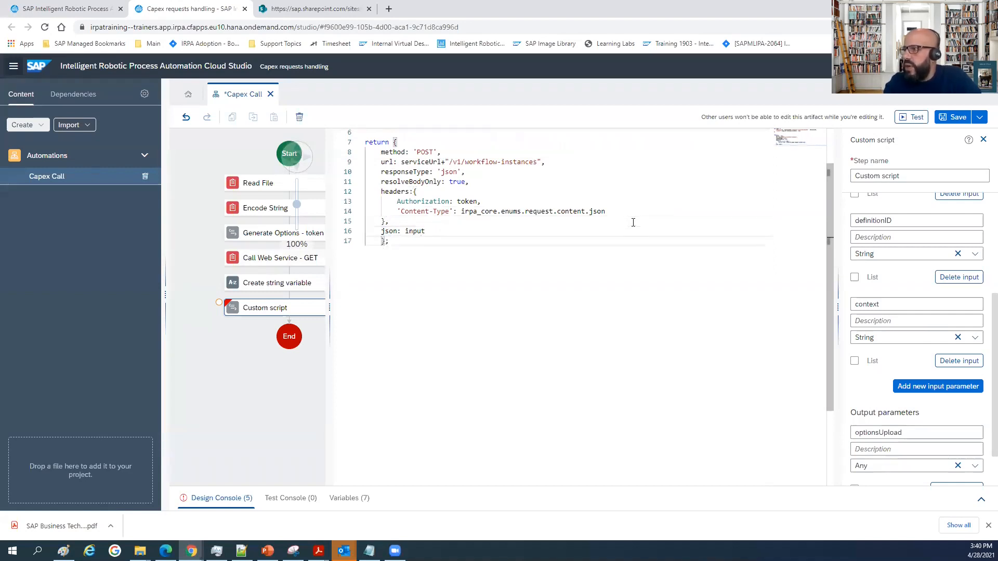
{"action": "key", "text": "BackSpace"}
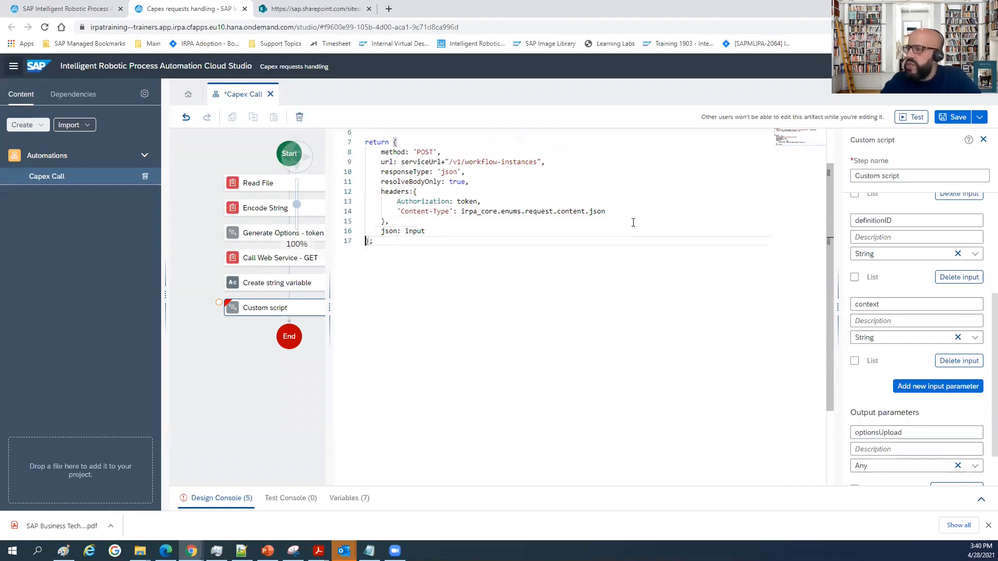
Examine how the json property references the input object, and check the script's context input and optionsUpload output parameters.
{"action": "left_click", "coordinate": [422, 231]}
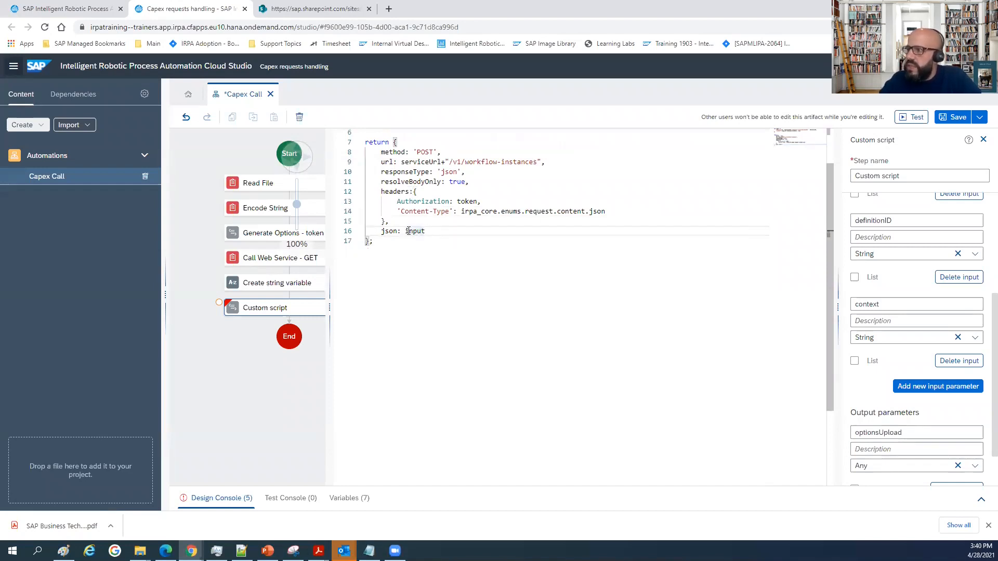
{"action": "double_click", "coordinate": [414, 232]}
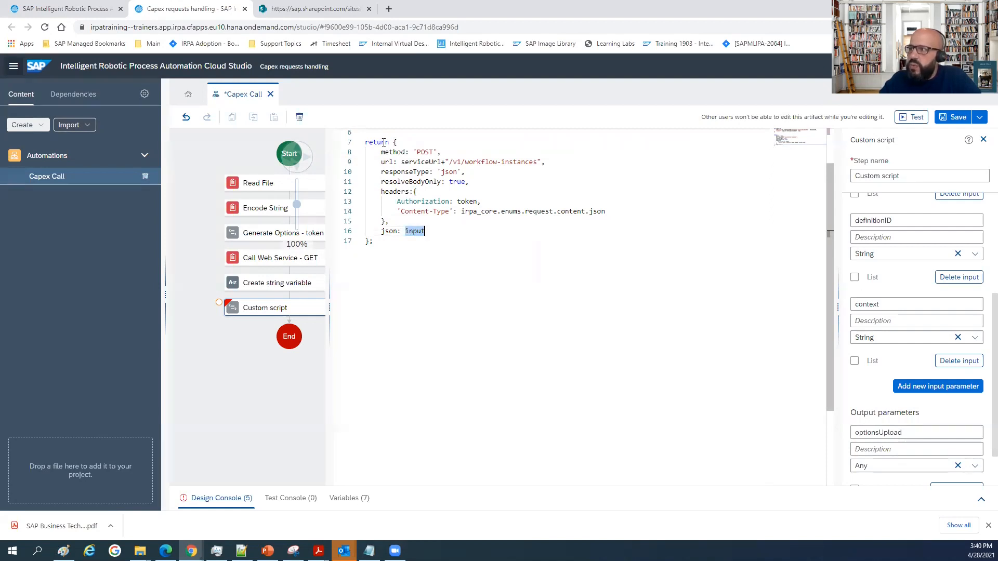
{"action": "scroll", "coordinate": [377, 158], "scroll_direction": "up", "scroll_amount": 2}
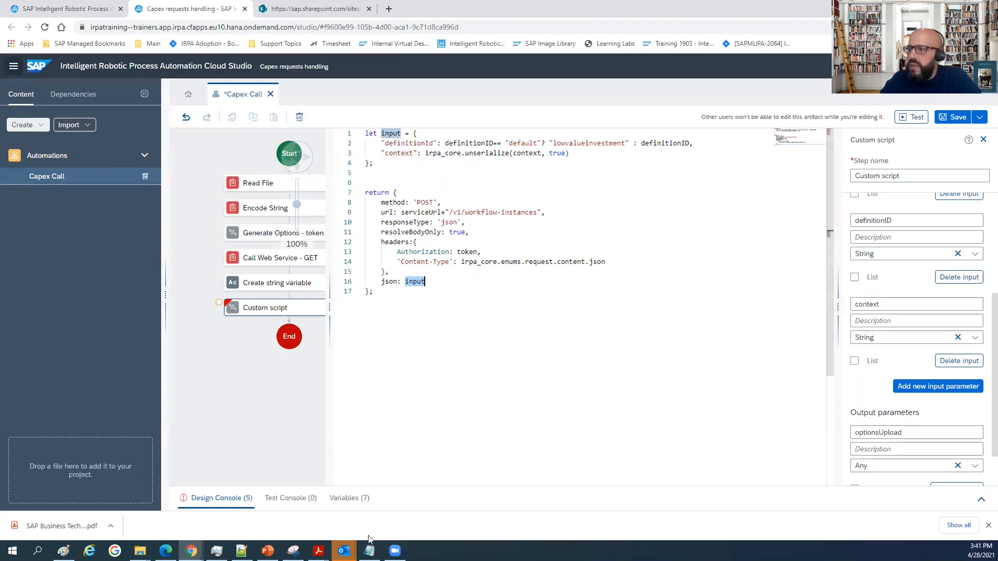
{"action": "left_click", "coordinate": [369, 551]}
{"action": "left_click", "coordinate": [369, 551]}
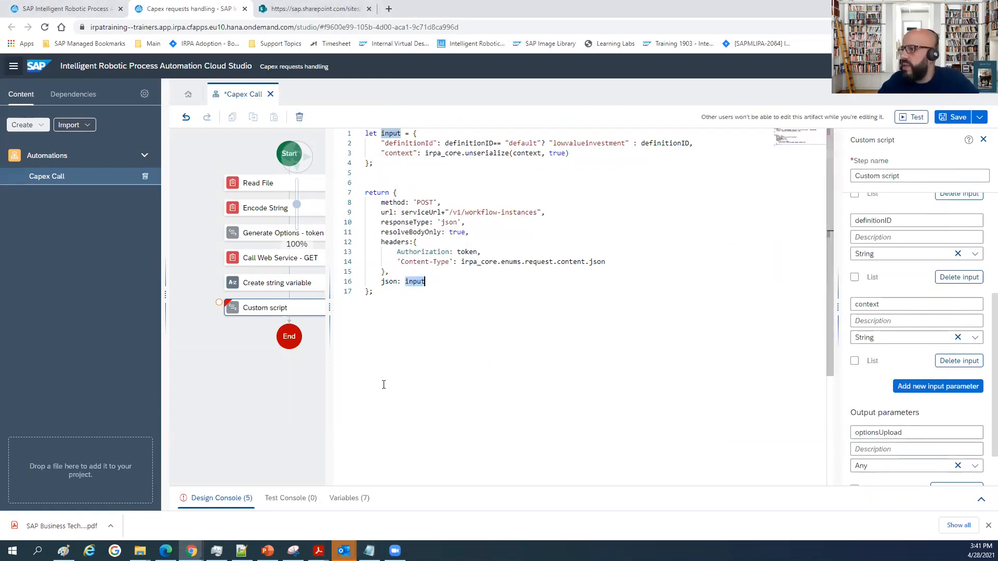
{"action": "left_click", "coordinate": [426, 281]}
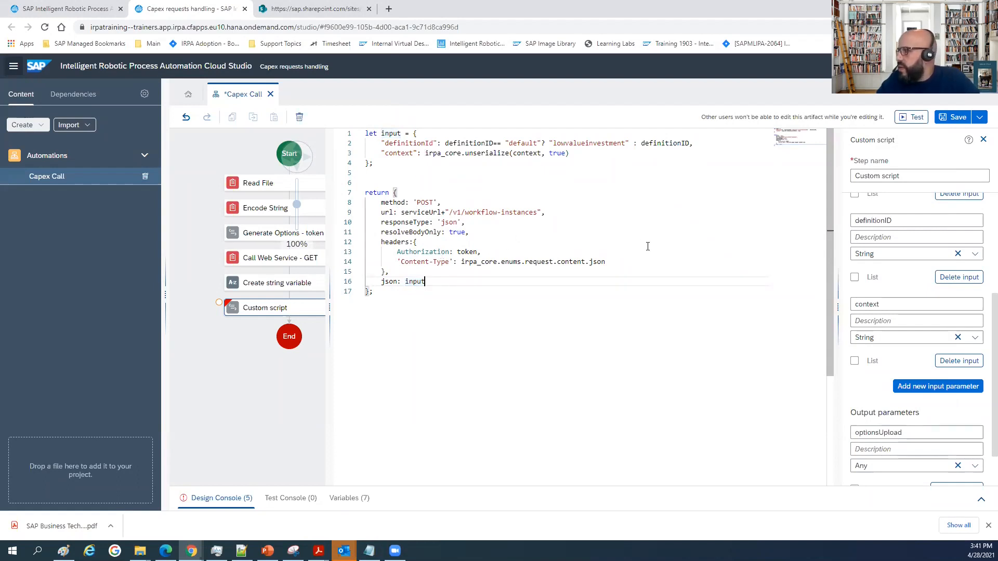
{"action": "scroll", "coordinate": [961, 276], "scroll_direction": "down", "scroll_amount": 1}
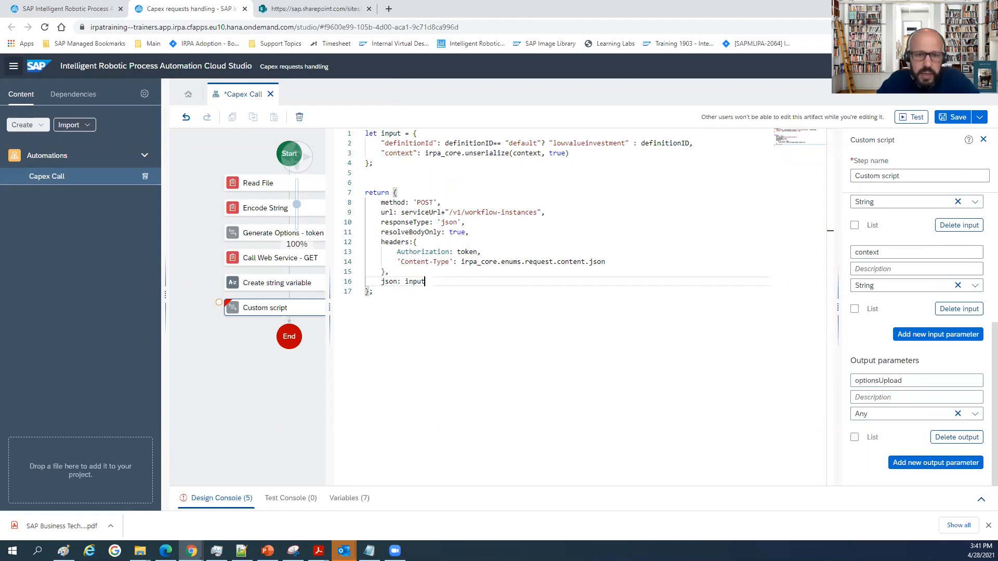
{"action": "scroll", "coordinate": [486, 261], "scroll_direction": "down", "scroll_amount": 2}
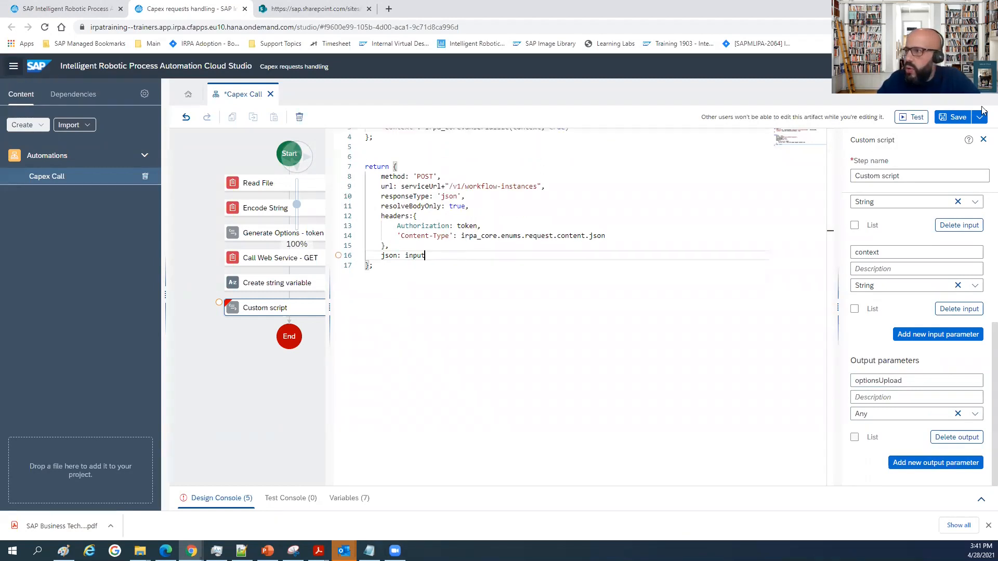
{"action": "scroll", "coordinate": [488, 249], "scroll_direction": "up", "scroll_amount": 2}
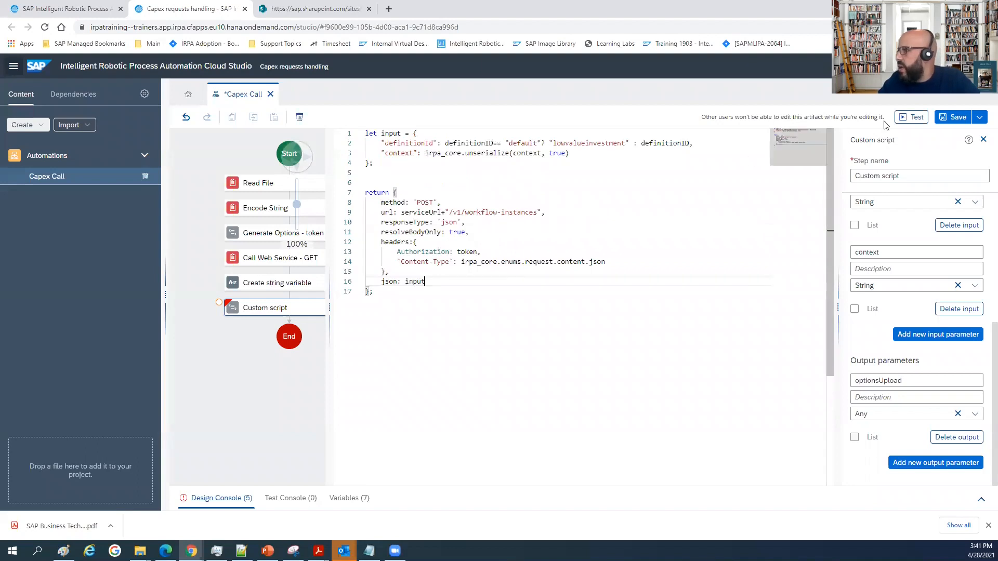
Close the script editor and map the custom script's token input to authToken and its serviceUrl input to erviceUrl.
{"action": "left_click", "coordinate": [983, 140]}
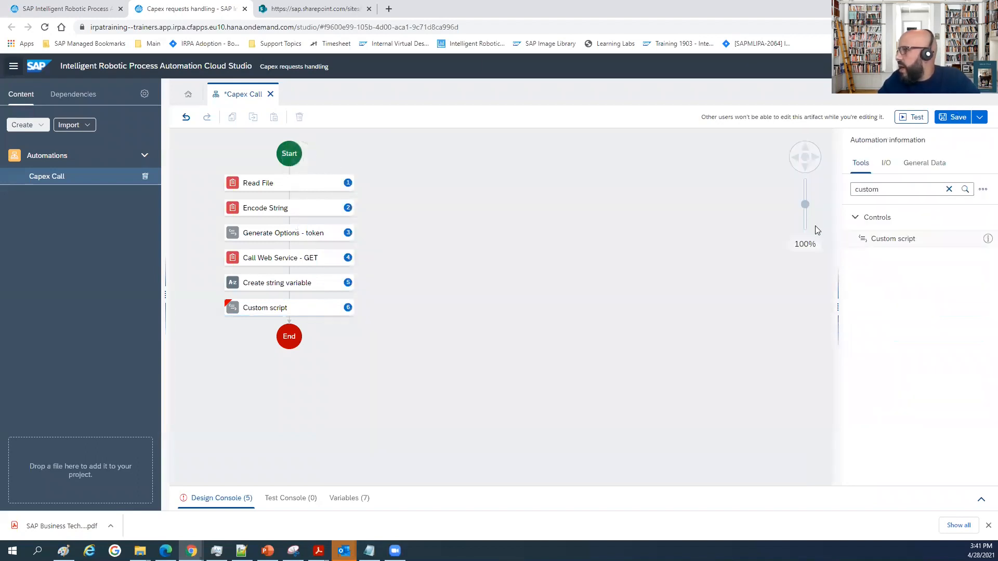
{"action": "left_click", "coordinate": [231, 306]}
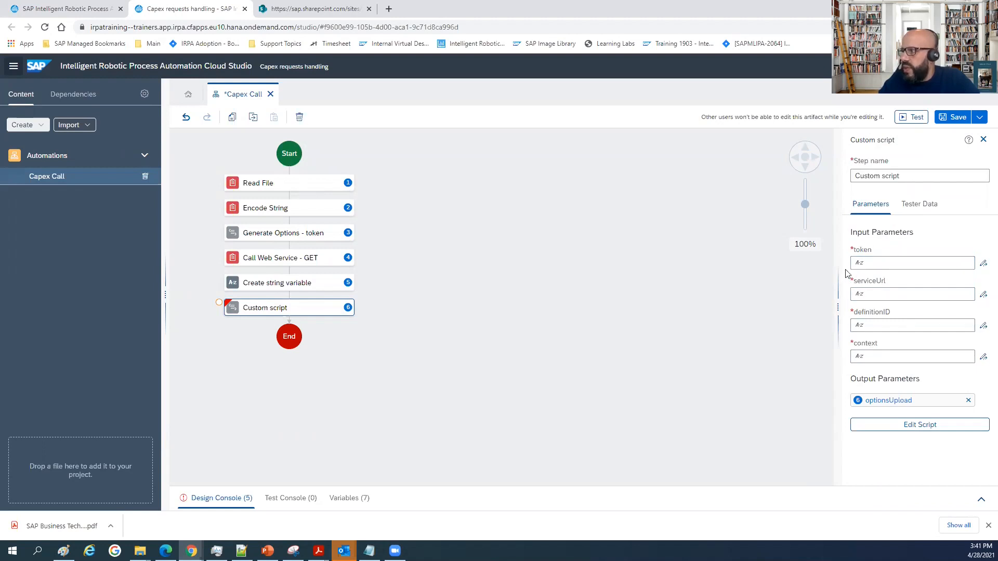
{"action": "left_click", "coordinate": [877, 265]}
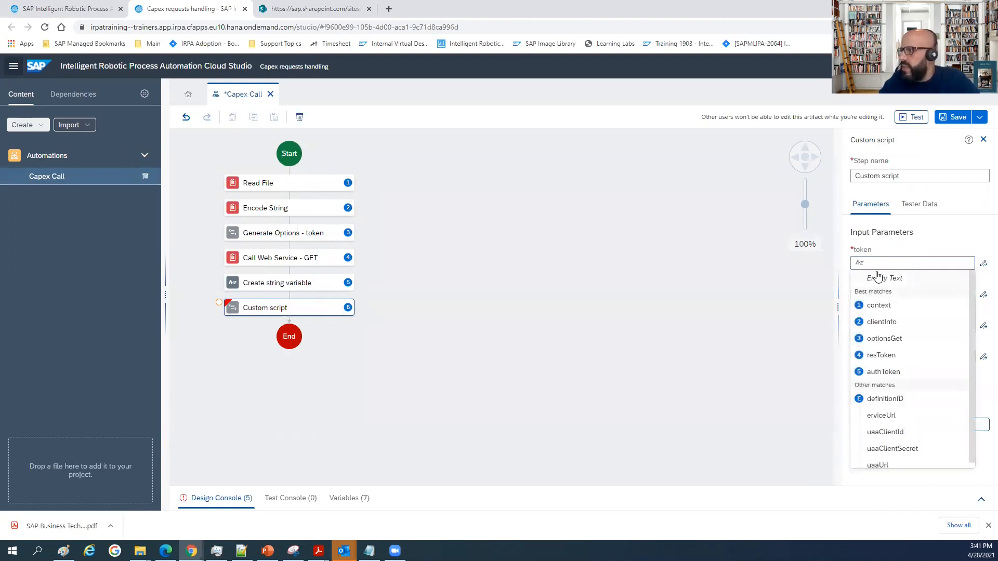
{"action": "left_click", "coordinate": [883, 373]}
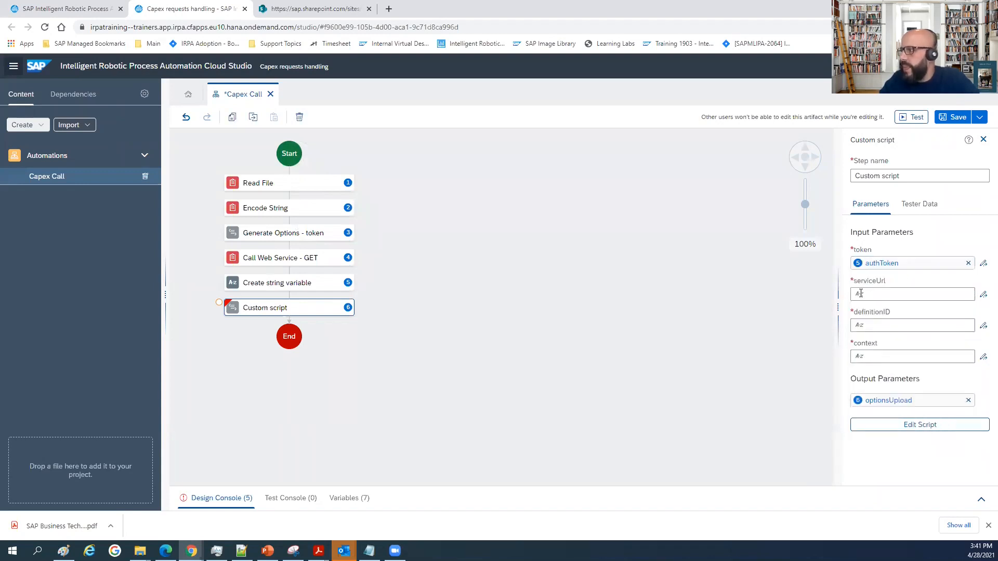
{"action": "left_click", "coordinate": [864, 295]}
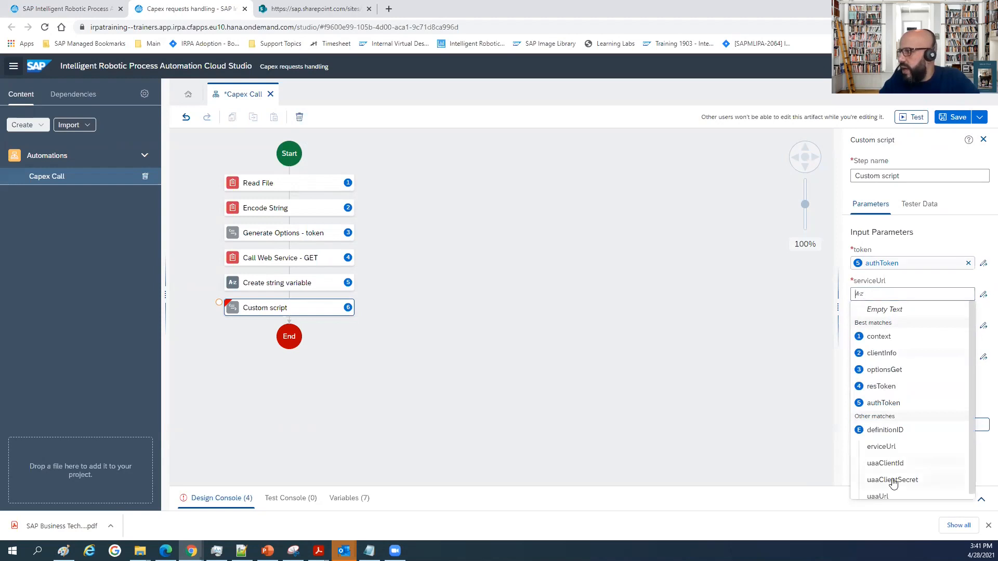
{"action": "left_click", "coordinate": [884, 442]}
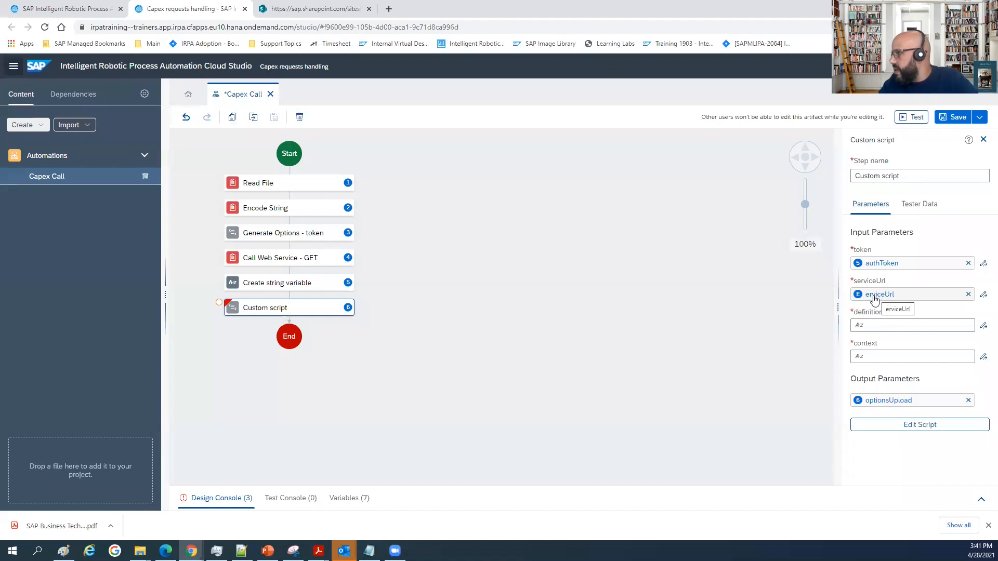
Check the identifier and type of the erviceUrl environment variable in the project properties, and close them without changes.
{"action": "left_click", "coordinate": [145, 94]}
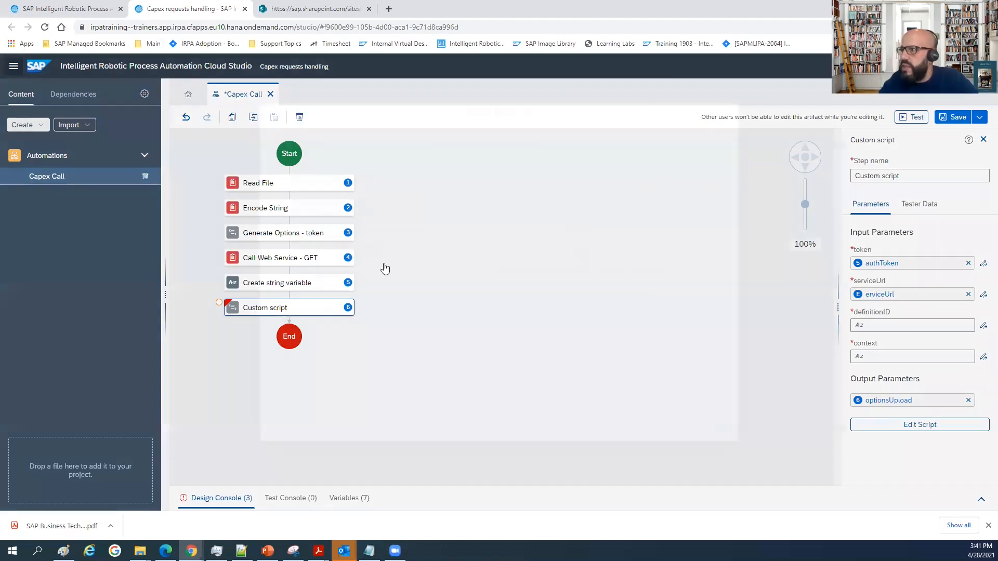
{"action": "left_click", "coordinate": [328, 216]}
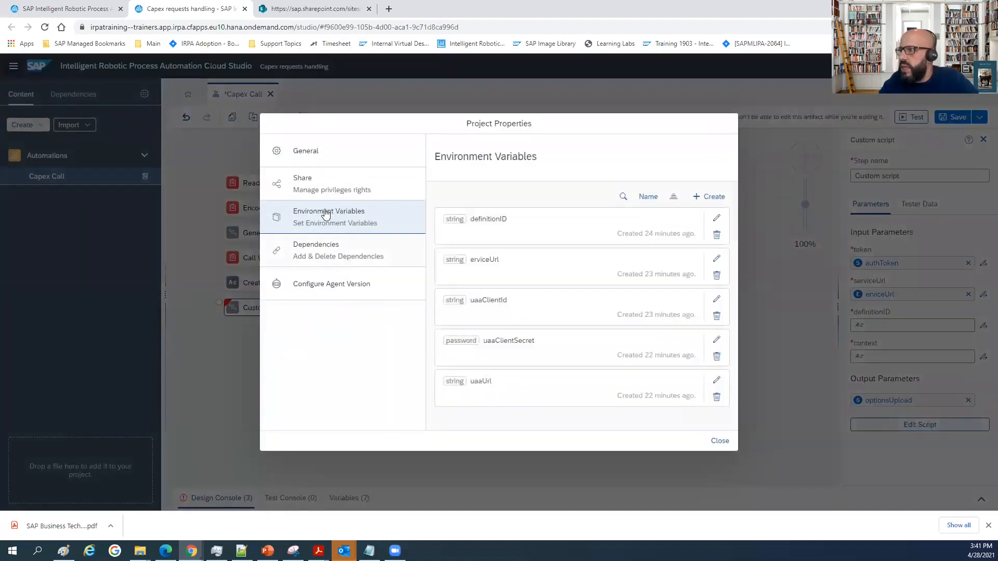
{"action": "left_click", "coordinate": [716, 259]}
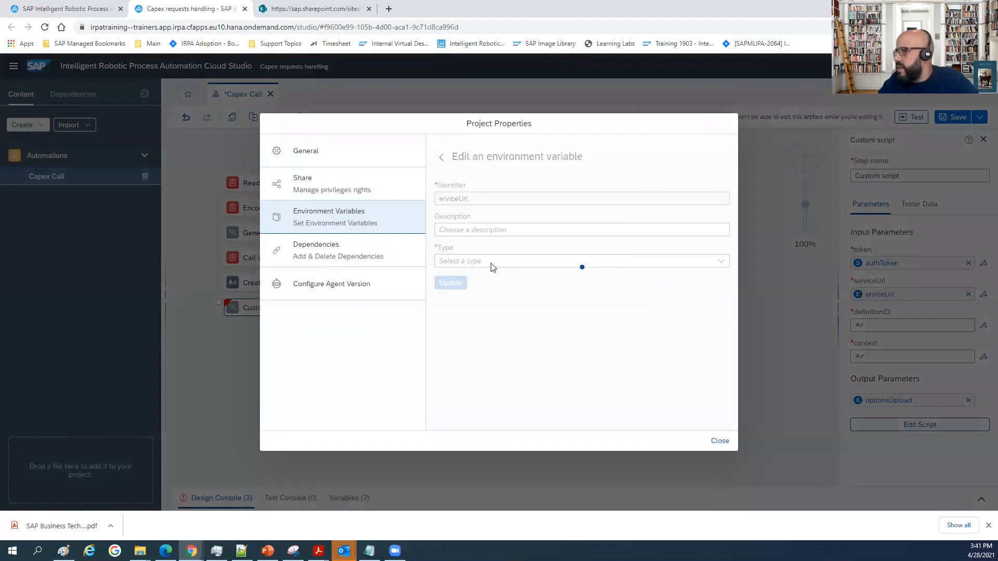
{"action": "left_click", "coordinate": [451, 260]}
{"action": "left_click", "coordinate": [446, 201]}
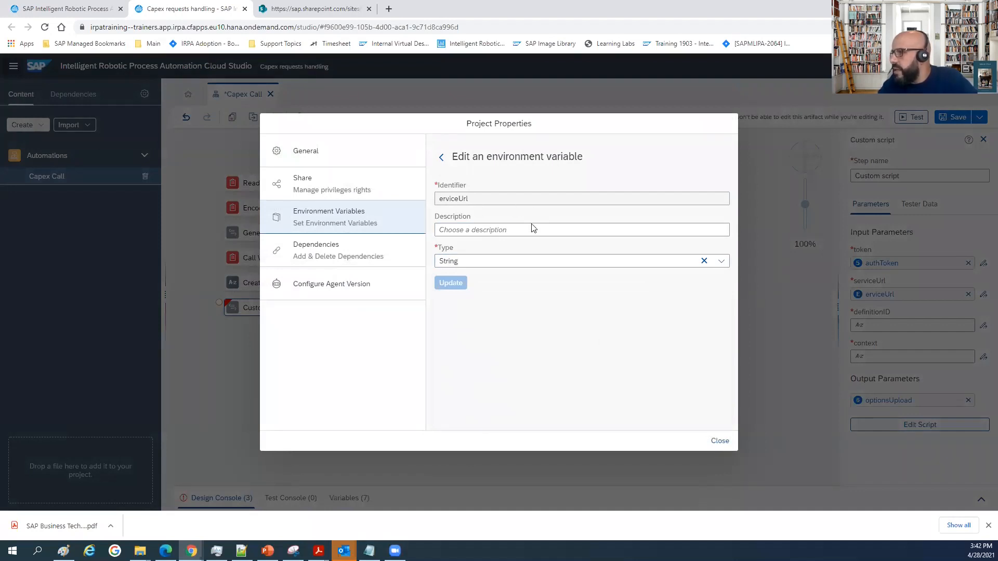
{"action": "left_click", "coordinate": [718, 440]}
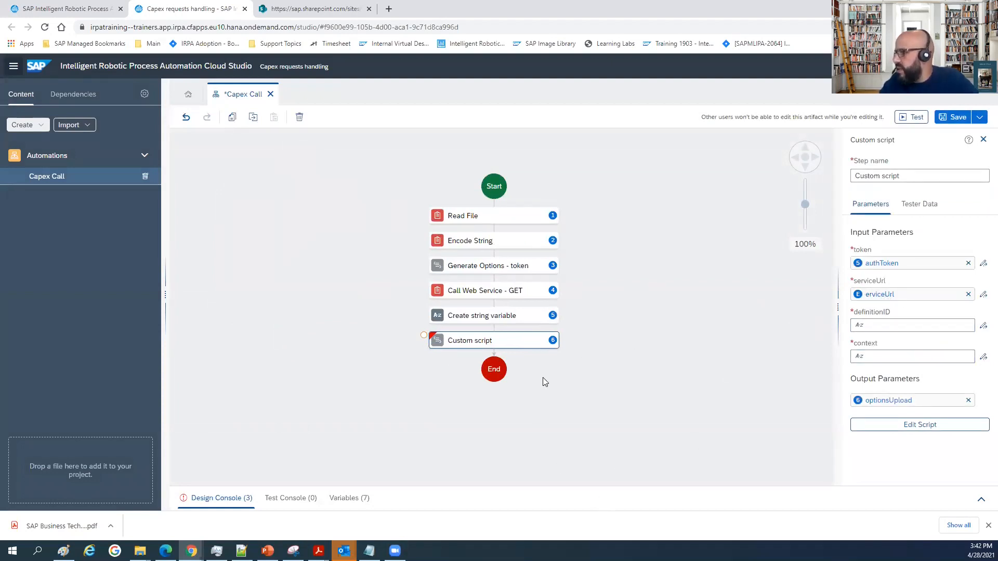
Map the custom script's definitionID input to the definitionID environment variable and its context input to the context variable.
{"action": "left_click", "coordinate": [867, 326]}
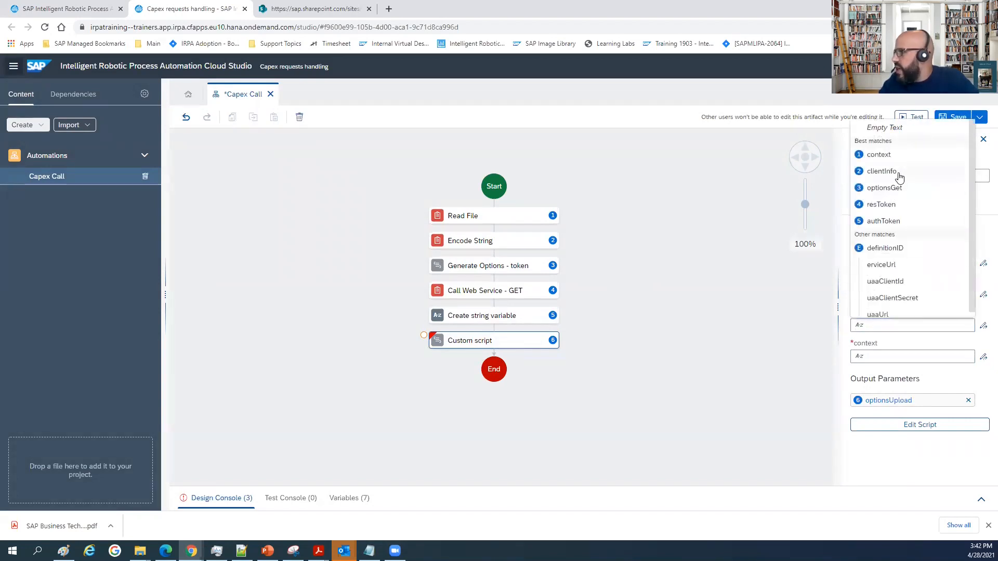
{"action": "left_click", "coordinate": [894, 253]}
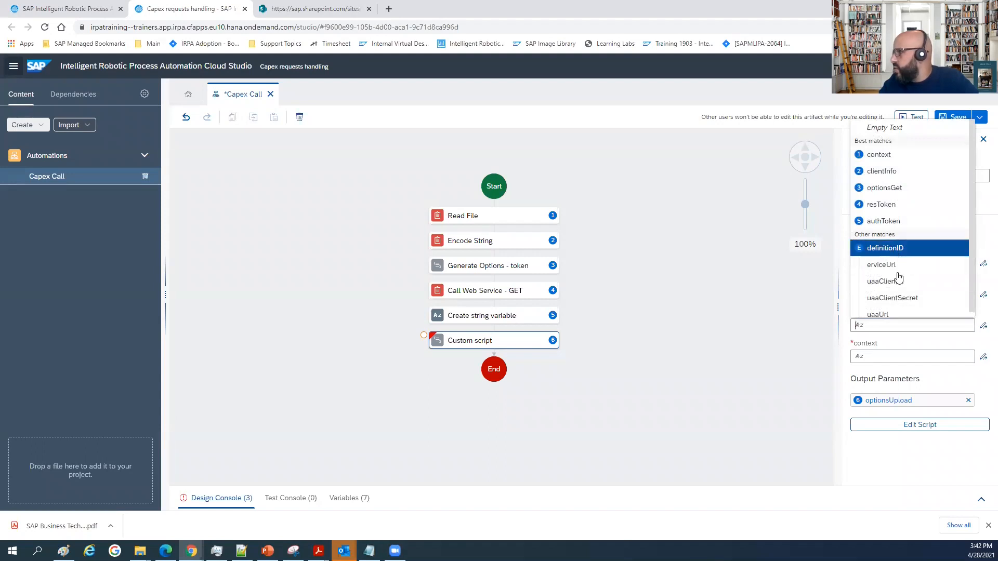
{"action": "left_click", "coordinate": [886, 357]}
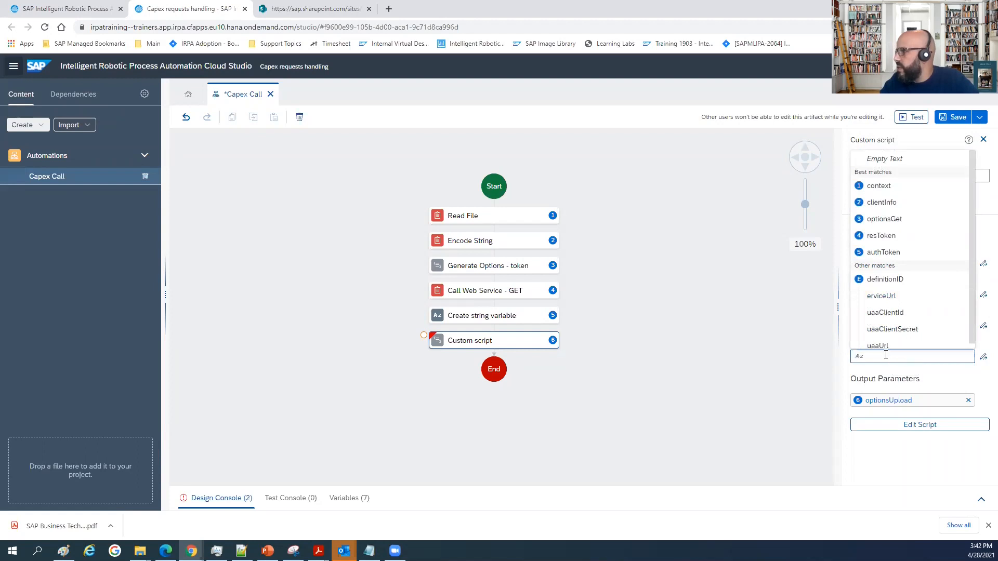
{"action": "left_click", "coordinate": [769, 347]}
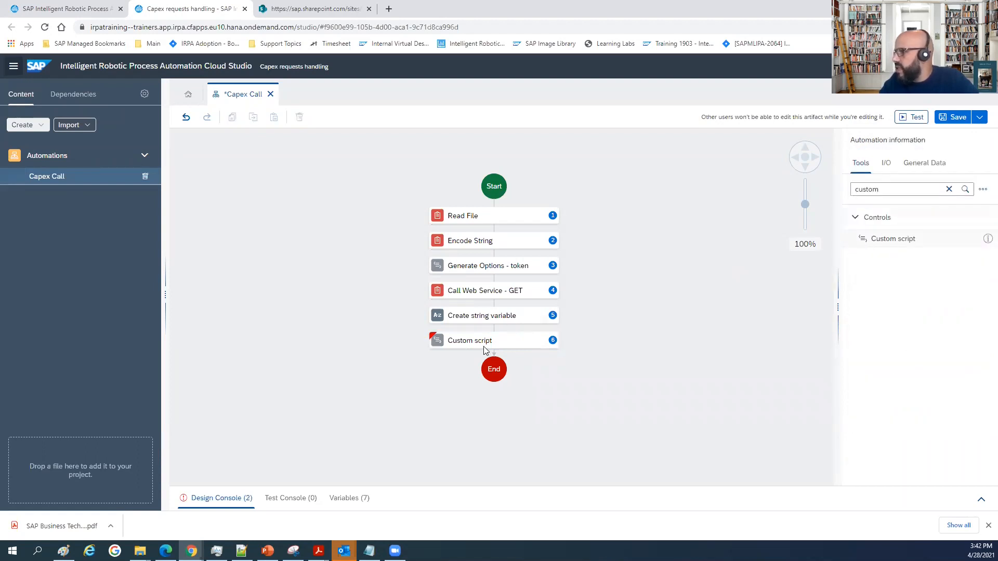
{"action": "left_click", "coordinate": [483, 346]}
{"action": "left_click", "coordinate": [903, 357]}
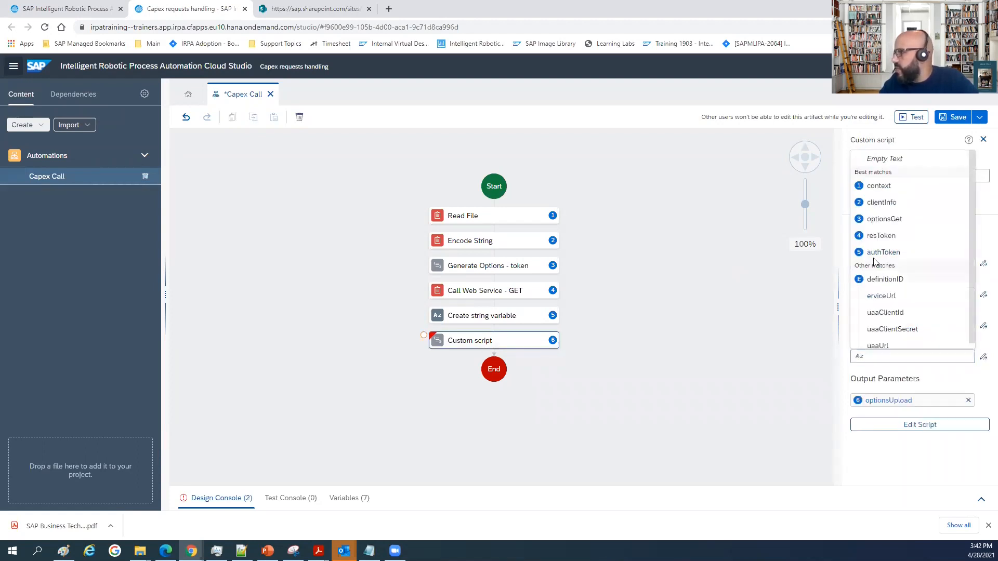
{"action": "left_click", "coordinate": [876, 187]}
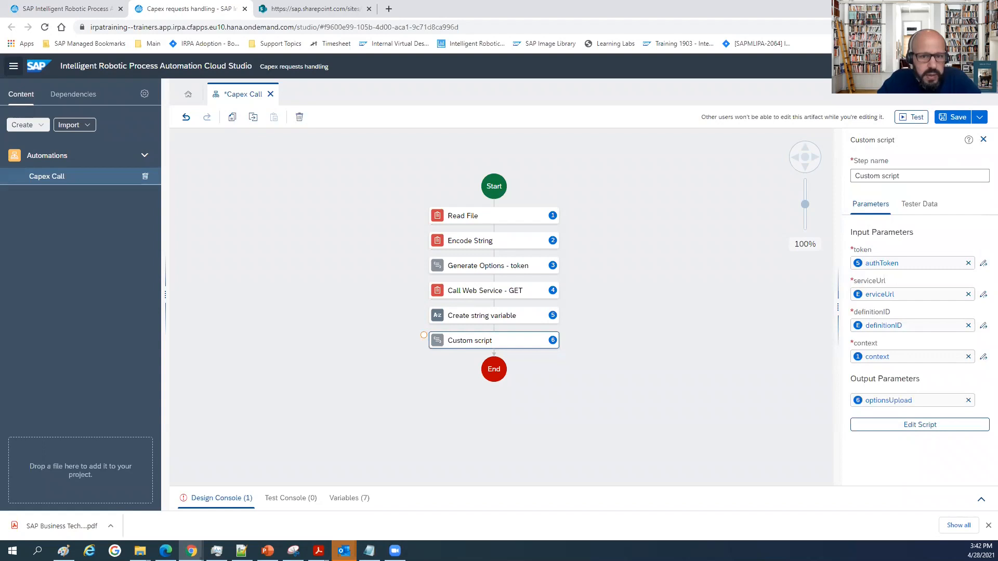
{"action": "left_click", "coordinate": [983, 139]}
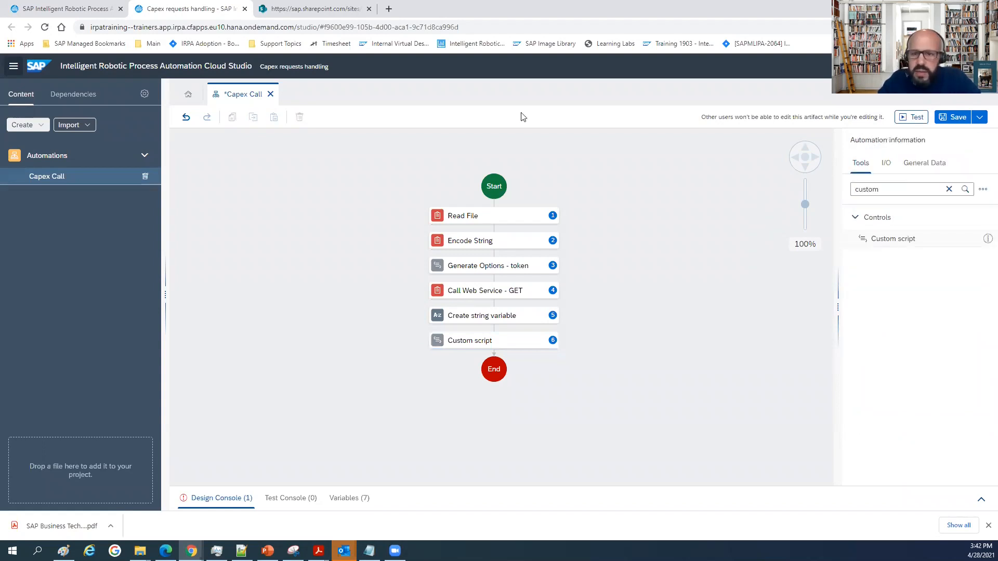
Search the tools for "ca" and add a Call Web Service activity between the custom script and the End of the automation.
{"action": "left_click", "coordinate": [949, 189]}
{"action": "type", "text": "ca"}
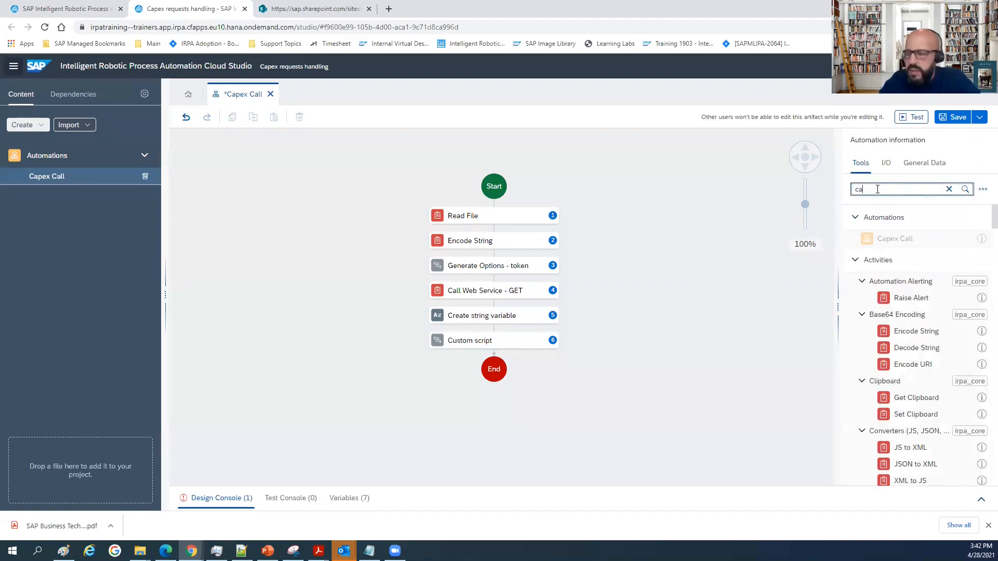
{"action": "left_click_drag", "start_coordinate": [916, 306], "coordinate": [534, 369]}
{"action": "left_click", "coordinate": [474, 370]}
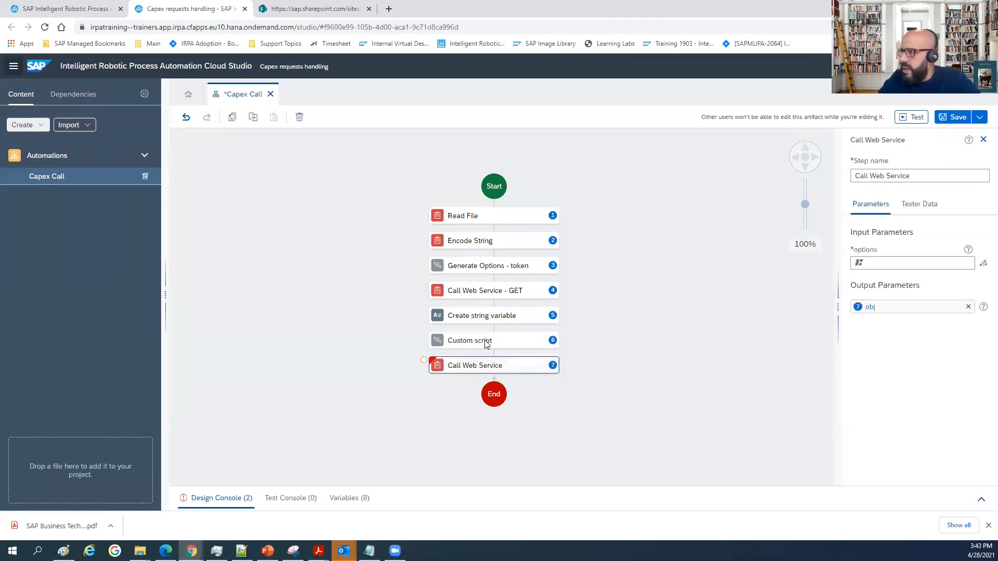
Rename the Custom script step as "Generate Options - upload".
{"action": "left_click", "coordinate": [487, 343]}
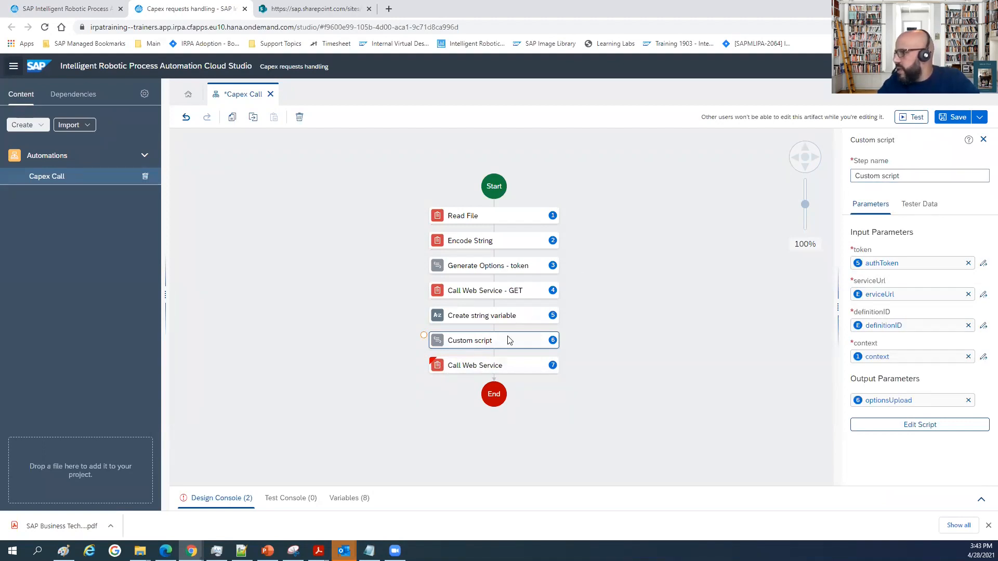
{"action": "left_click_drag", "start_coordinate": [915, 177], "coordinate": [855, 177]}
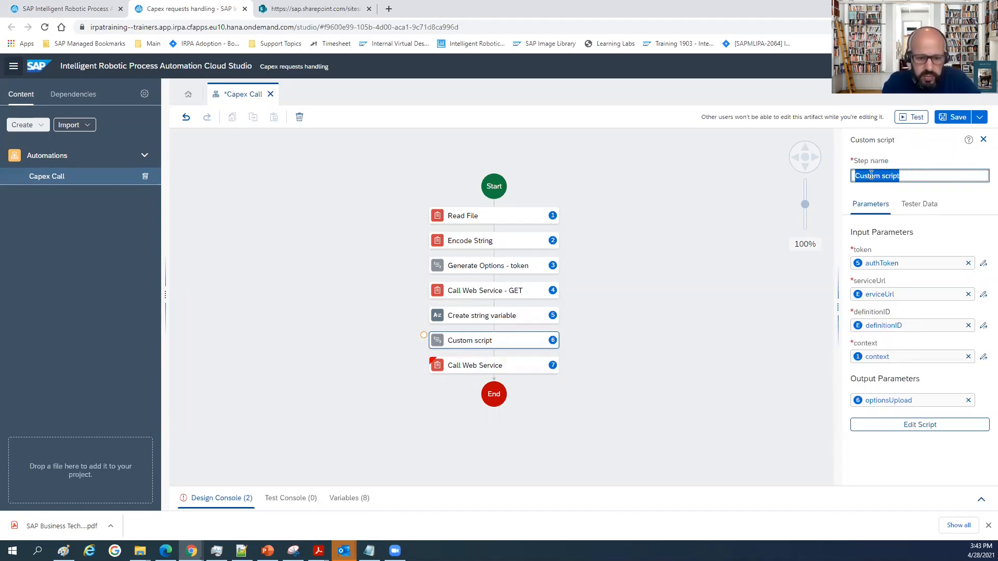
{"action": "type", "text": "G"}
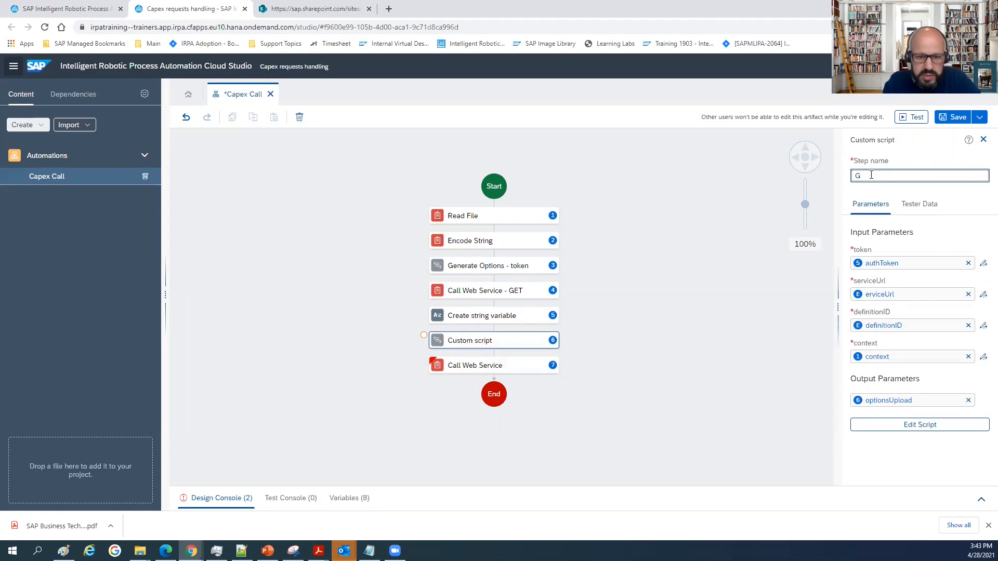
{"action": "type", "text": "enerate Options"}
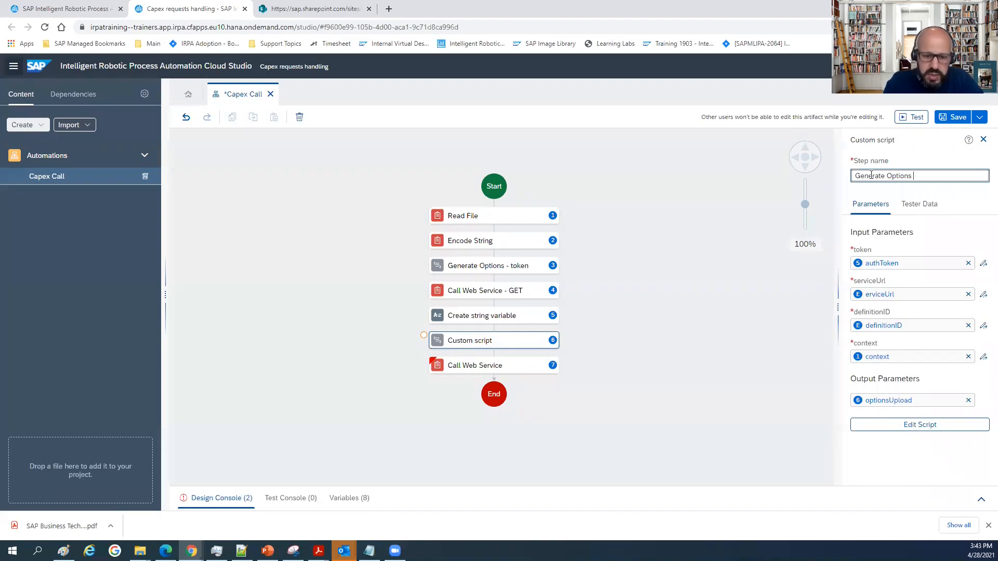
{"action": "type", "text": " - upload"}
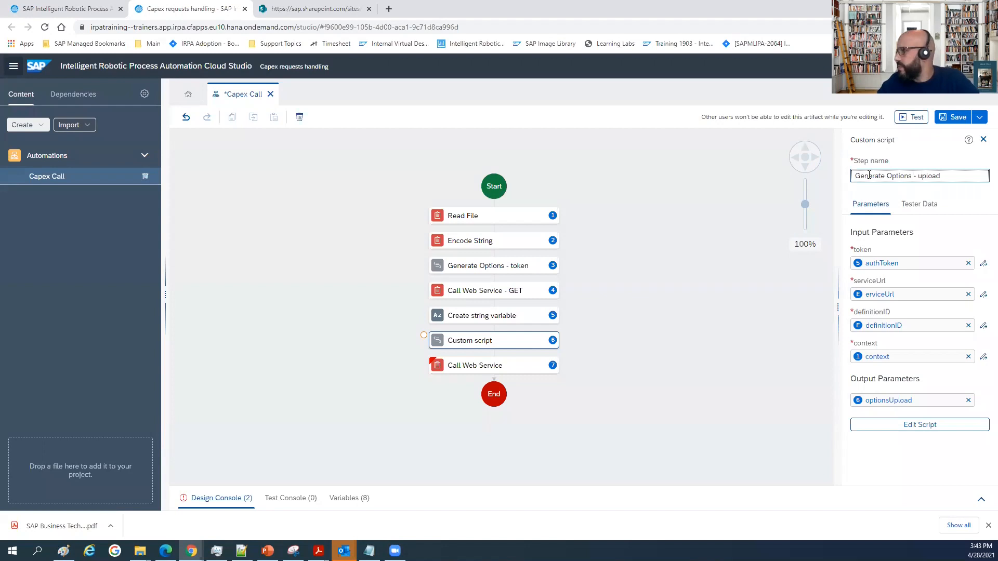
{"action": "left_click", "coordinate": [600, 332]}
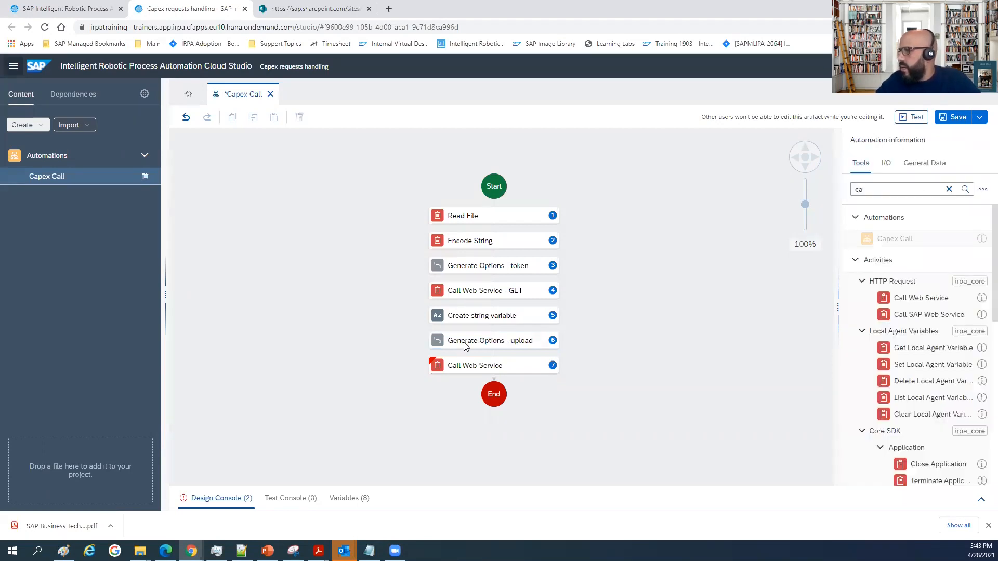
Rename the new web service step as "Call Web Service - POST" and map its options input to optionsUpload.
{"action": "left_click", "coordinate": [501, 366]}
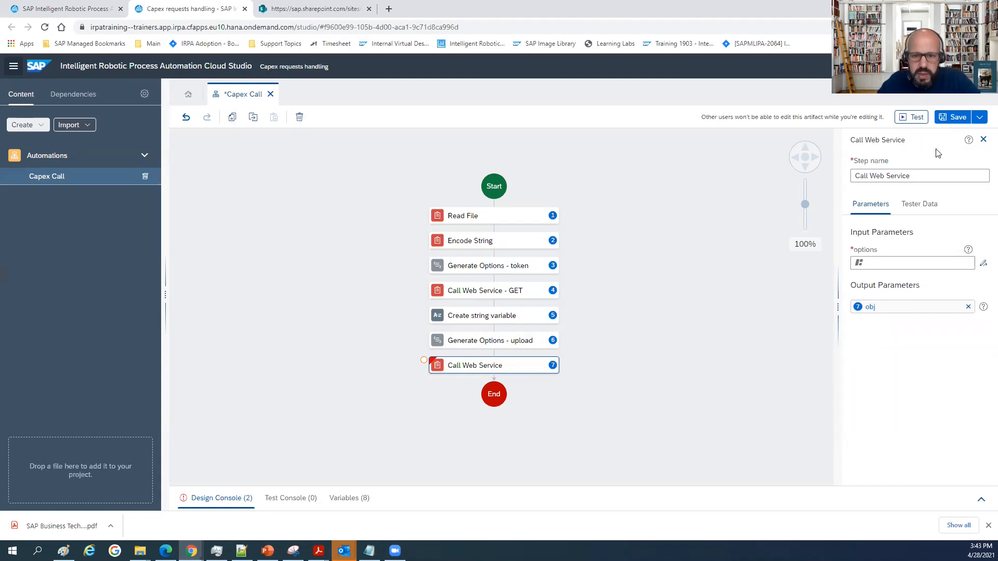
{"action": "left_click", "coordinate": [936, 179]}
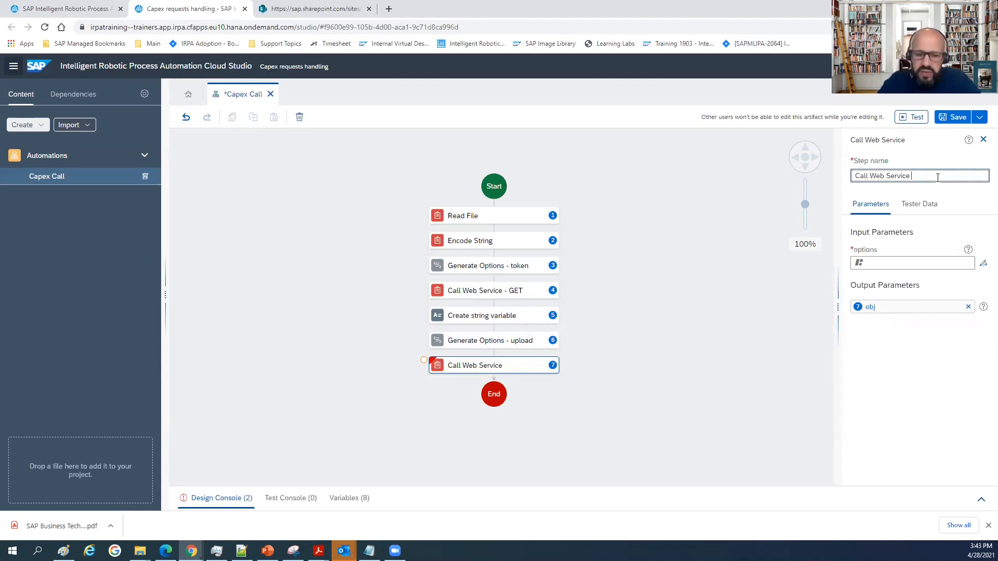
{"action": "type", "text": "- POST"}
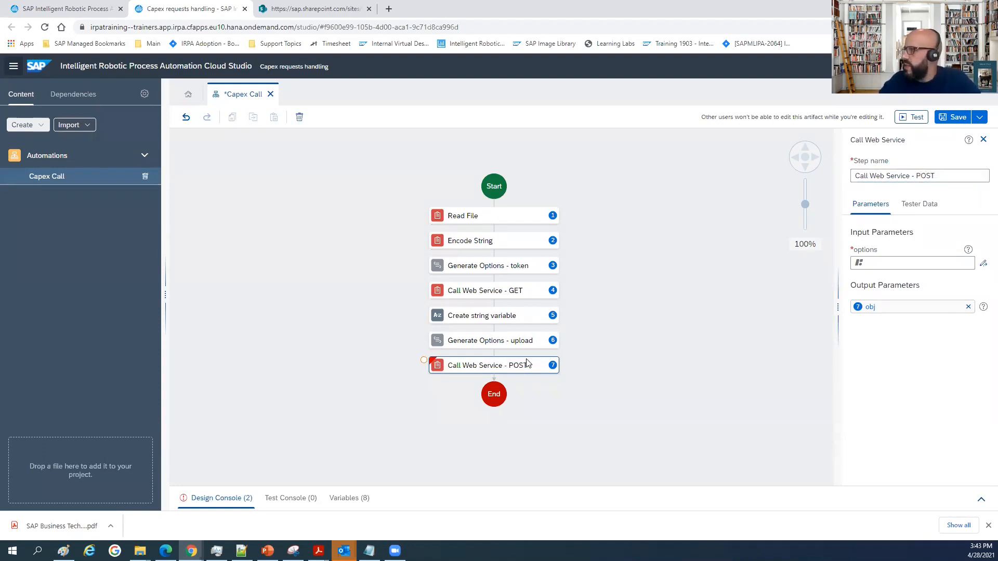
{"action": "left_click", "coordinate": [886, 261]}
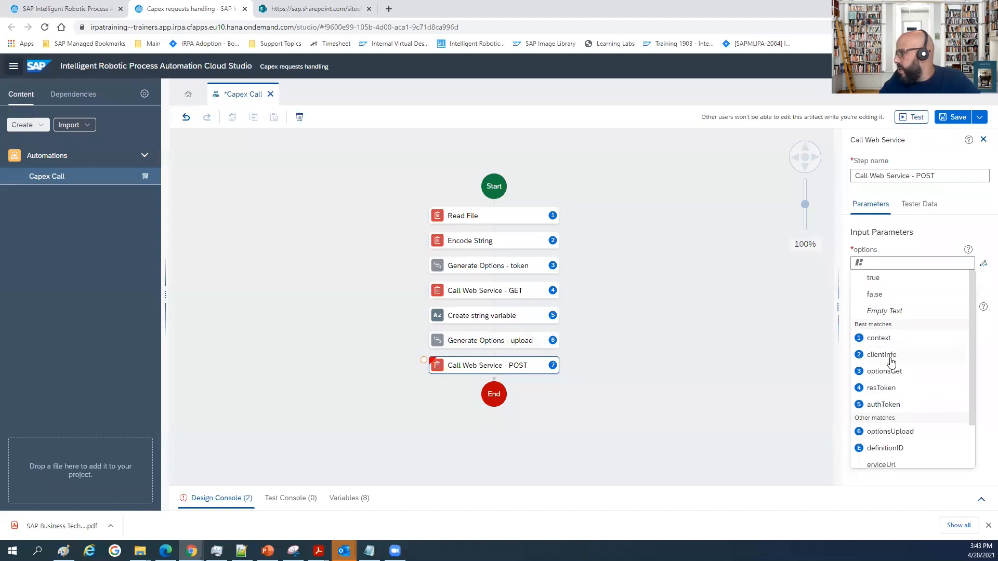
{"action": "scroll", "coordinate": [895, 358], "scroll_direction": "down", "scroll_amount": 1}
{"action": "left_click", "coordinate": [900, 385]}
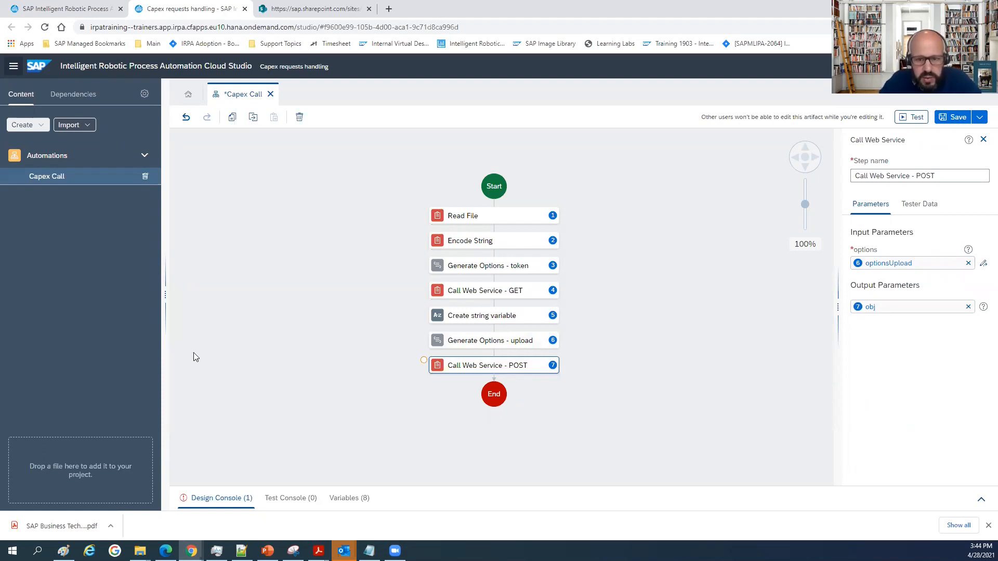
Rename the output parameter of the Call Web Service - POST step as resUpload.
{"action": "left_click", "coordinate": [891, 303]}
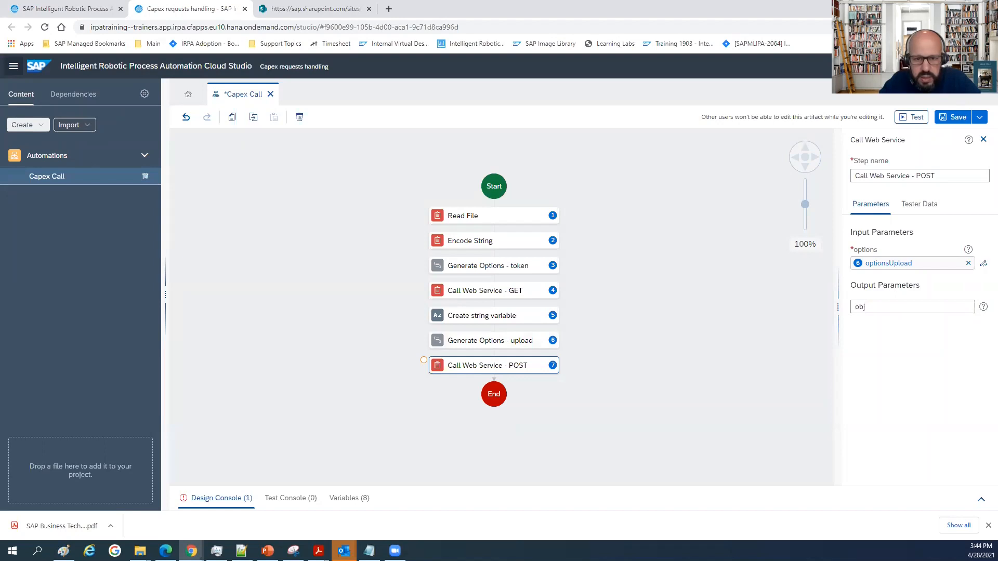
{"action": "double_click", "coordinate": [873, 310]}
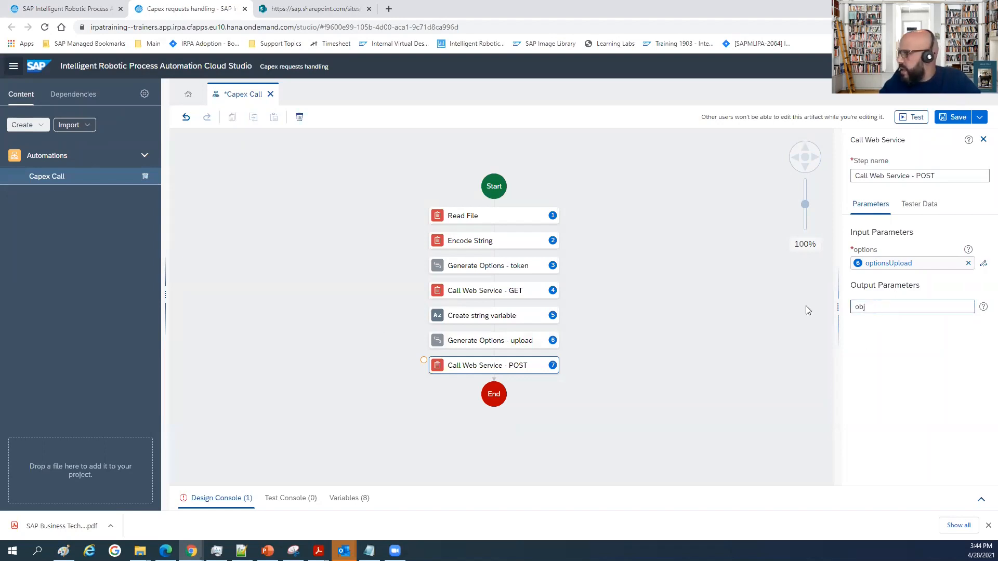
{"action": "type", "text": "res"}
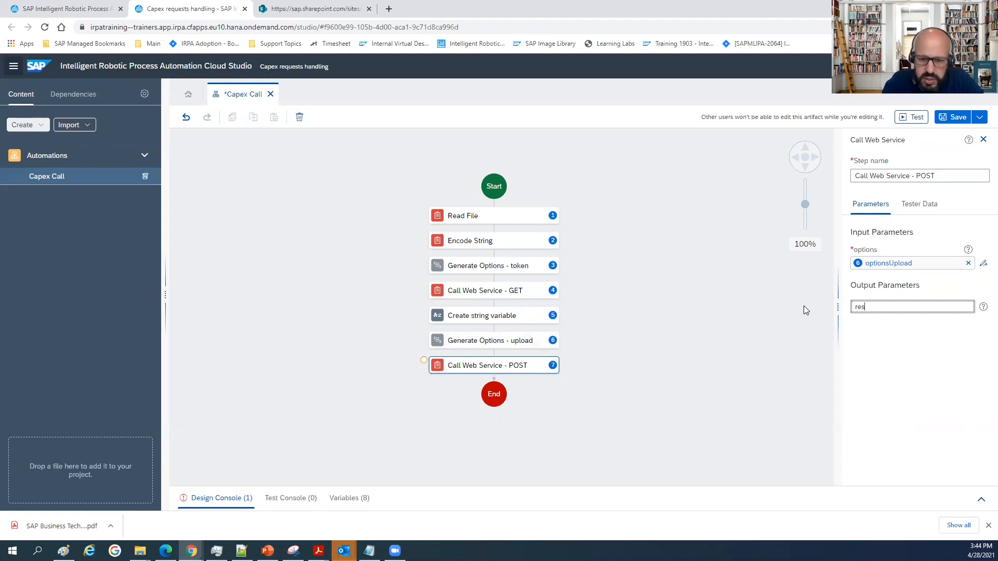
{"action": "type", "text": "Upload"}
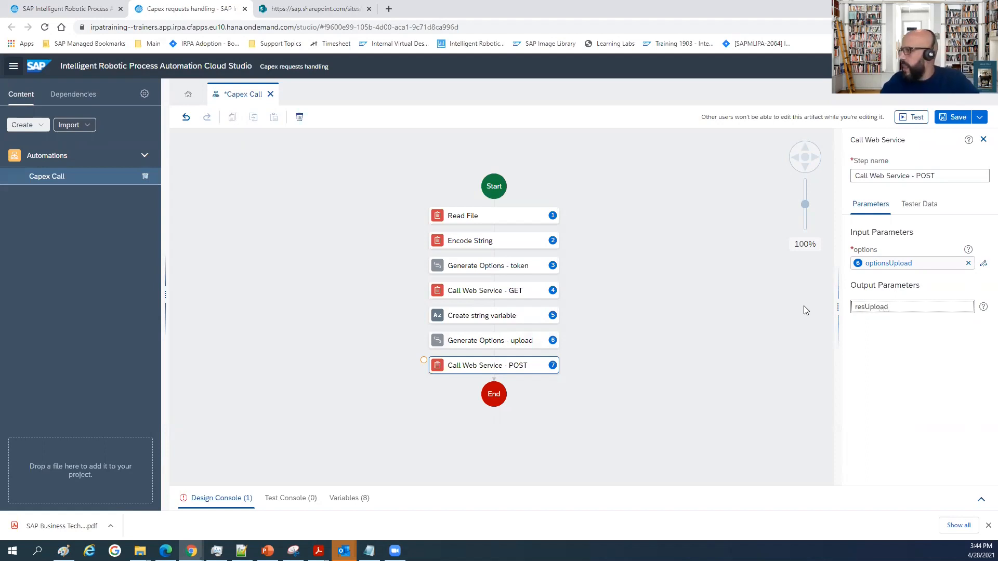
{"action": "left_click", "coordinate": [650, 325]}
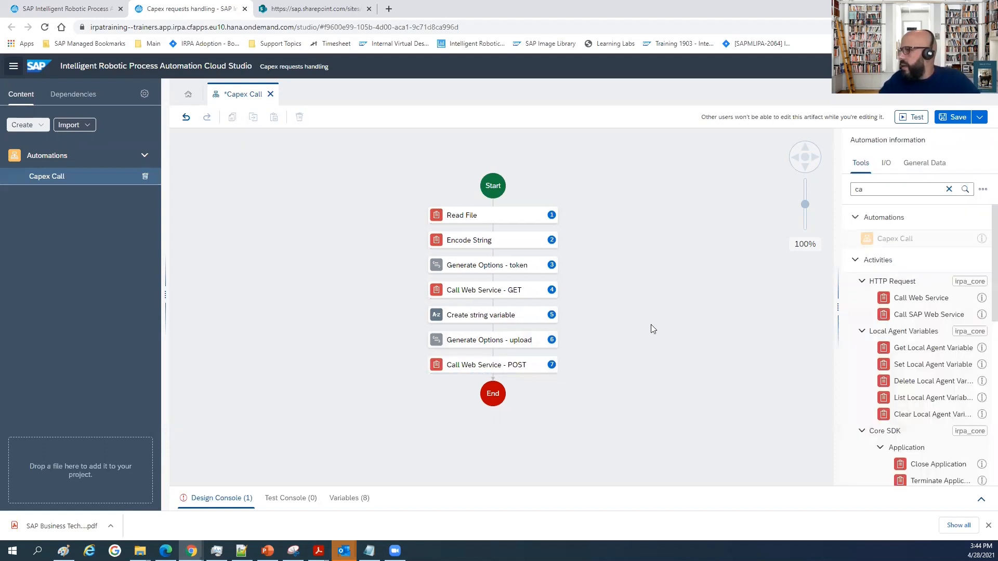
{"action": "left_click", "coordinate": [502, 366]}
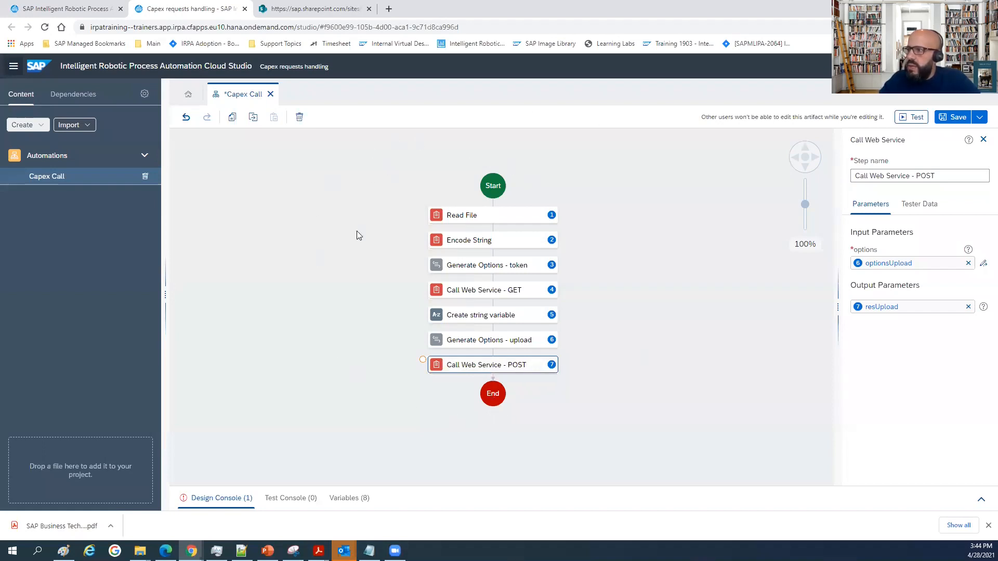
Check the End step's resCall parameter and its definition in the automation's output parameters, and return to the End step.
{"action": "left_click", "coordinate": [494, 401]}
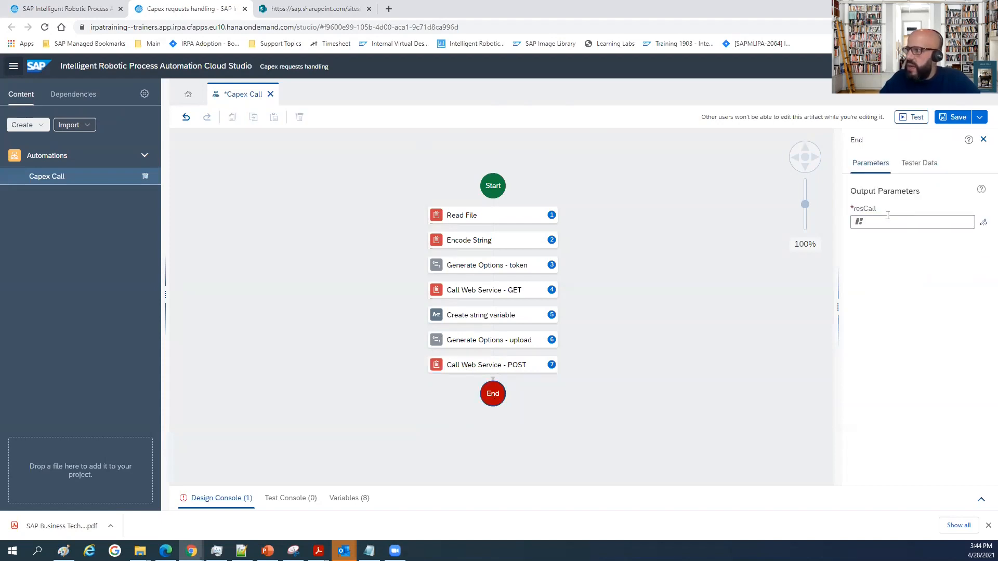
{"action": "left_click", "coordinate": [719, 253]}
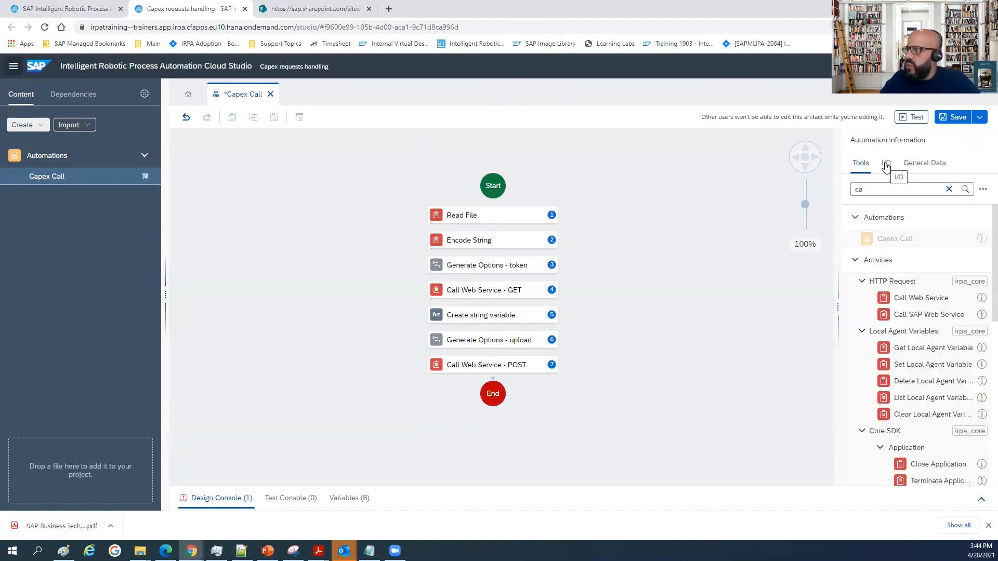
{"action": "left_click", "coordinate": [887, 164]}
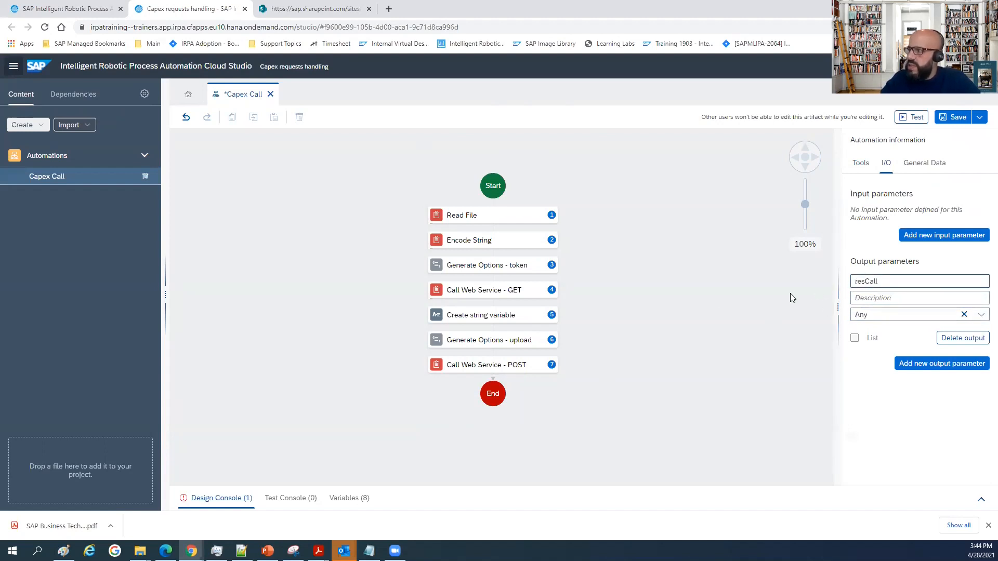
{"action": "left_click", "coordinate": [492, 389]}
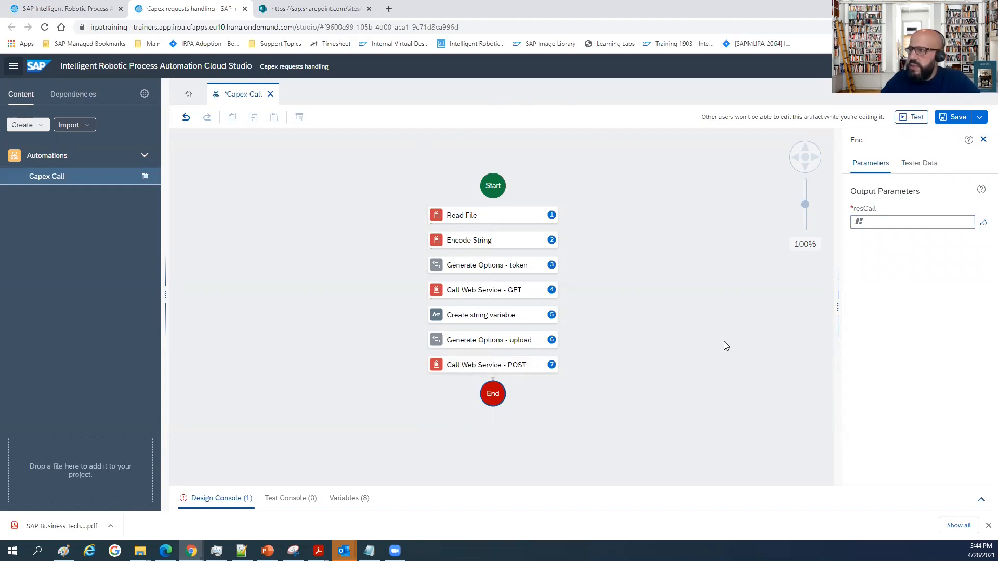
Map the End step's resCall output to resUpload and save the Capex Call automation.
{"action": "left_click", "coordinate": [881, 224]}
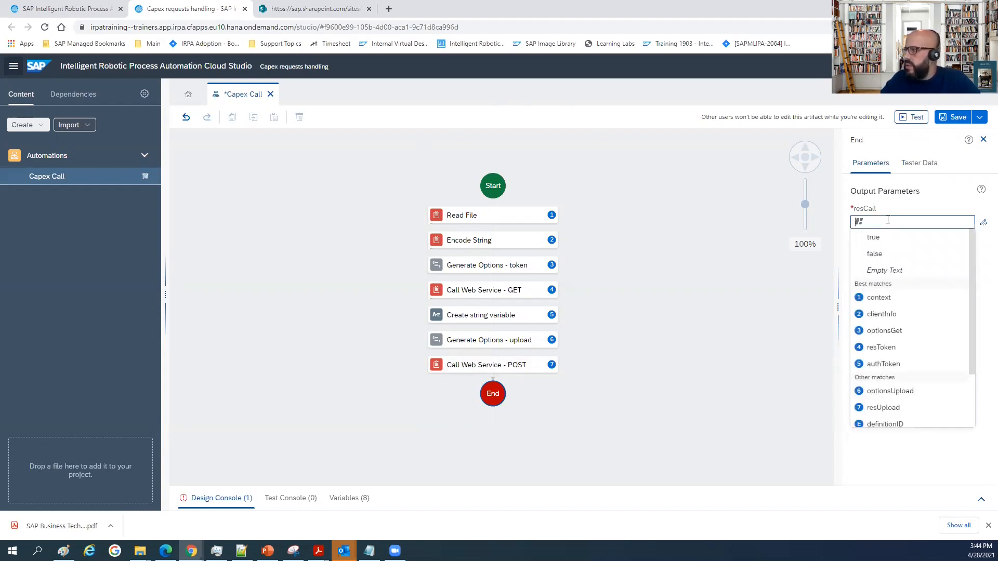
{"action": "left_click", "coordinate": [883, 408]}
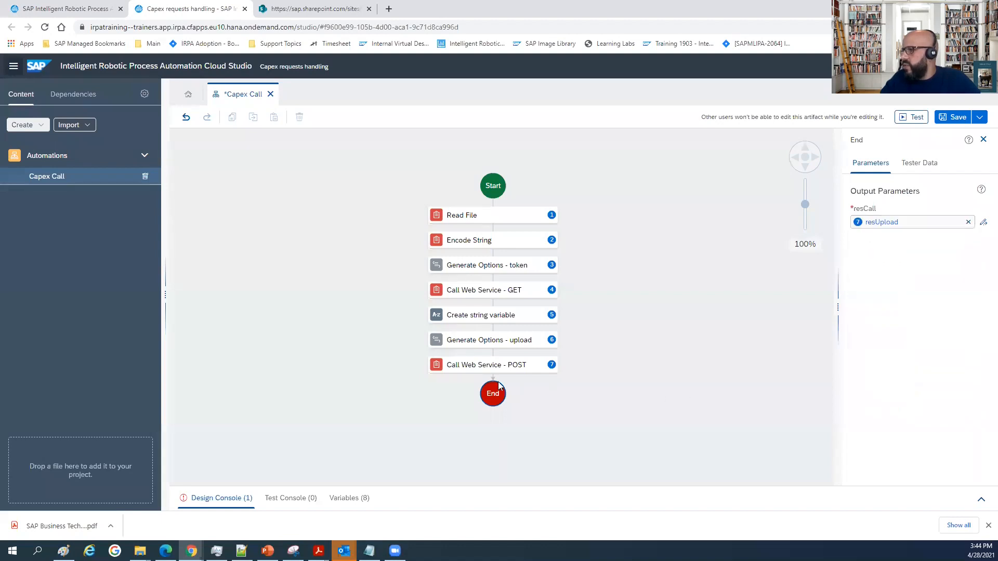
{"action": "left_click", "coordinate": [693, 208]}
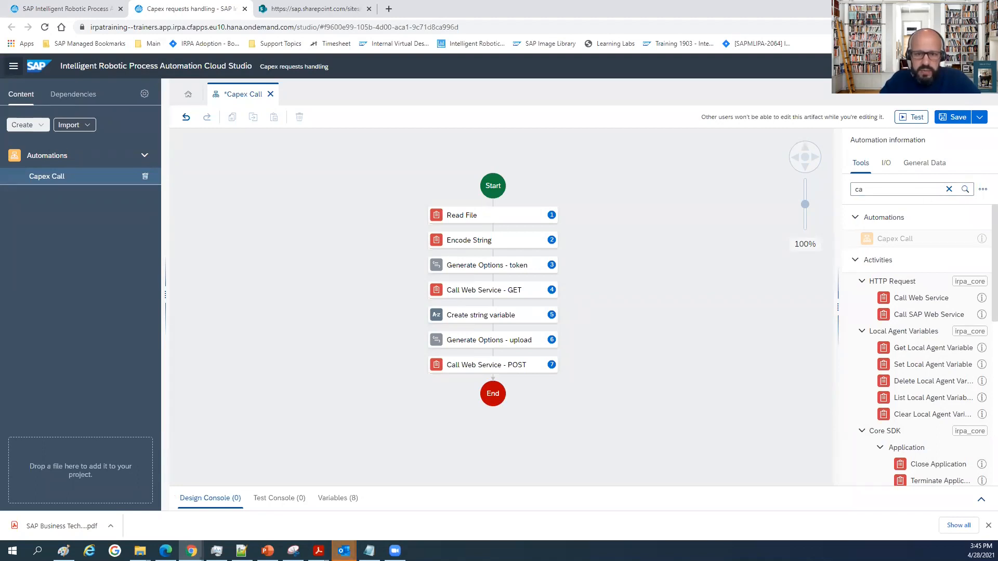
{"action": "left_click", "coordinate": [953, 117]}
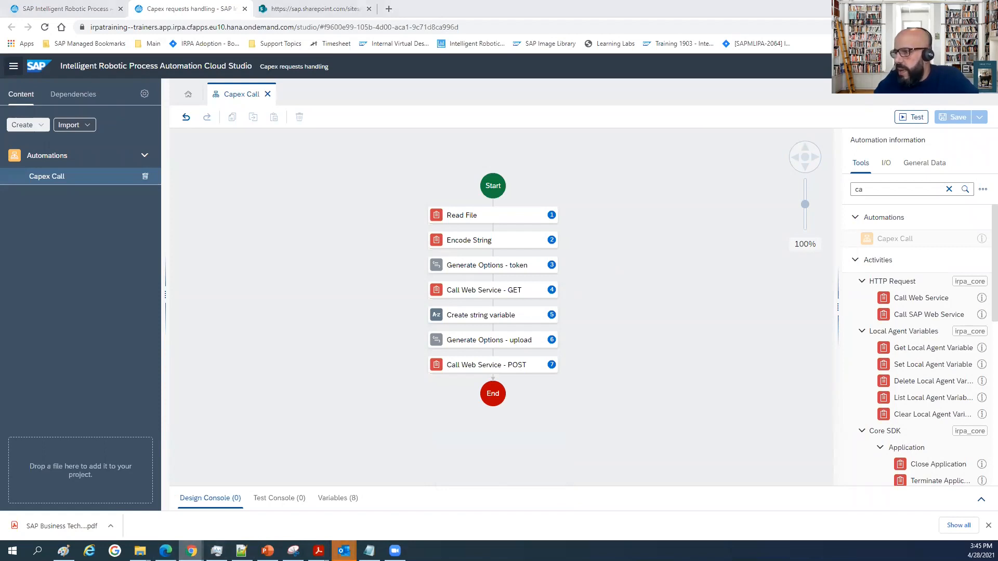
Switch to the SAP BTP Cockpit trial browser window and sign in again to Workflow Management.
{"action": "left_click", "coordinate": [191, 551]}
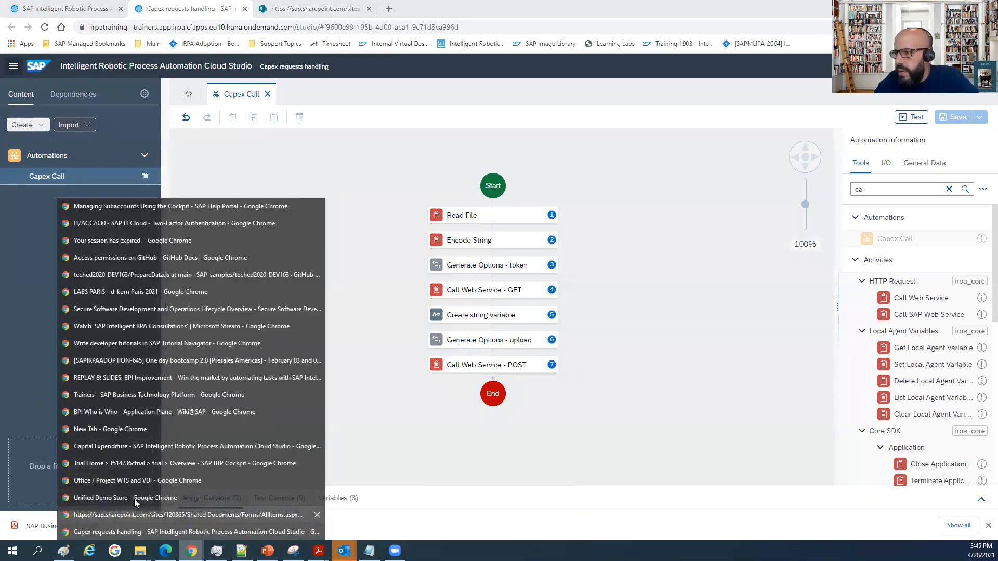
{"action": "left_click", "coordinate": [147, 461]}
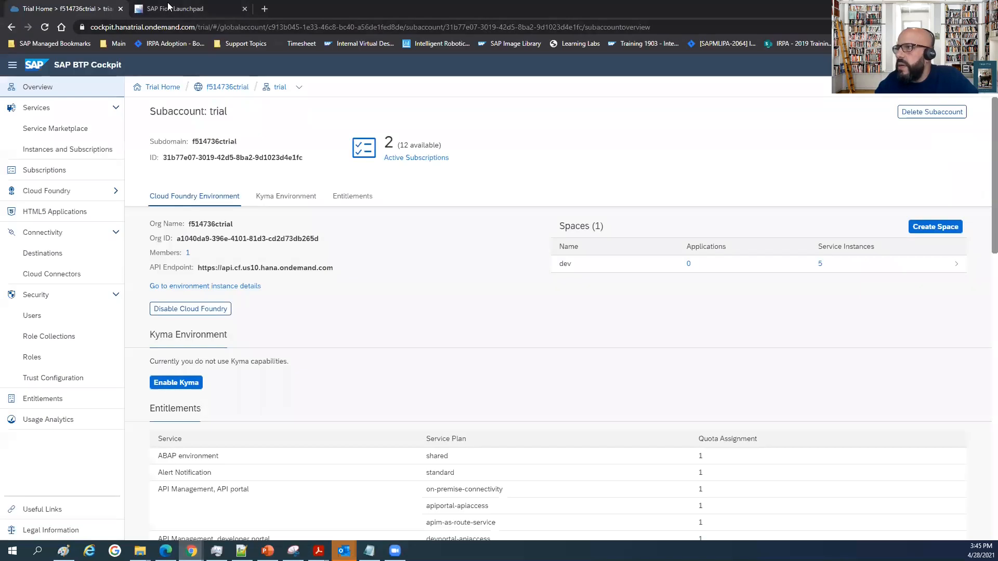
{"action": "left_click", "coordinate": [171, 9]}
{"action": "left_click", "coordinate": [511, 389]}
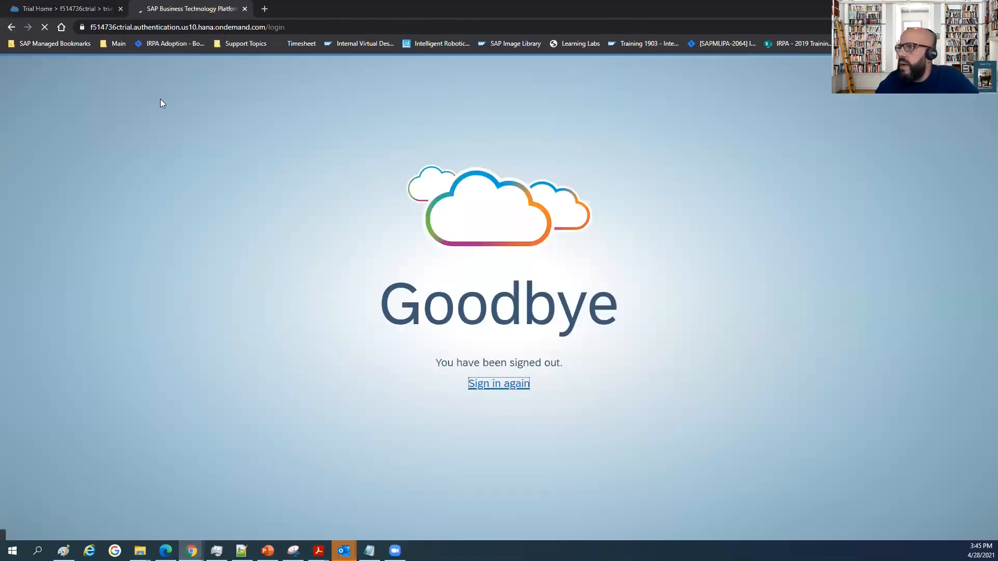
Request the trial subaccount's Instances and Subscriptions, reload the expired cockpit session, and return to the Workflow Management home page.
{"action": "left_click", "coordinate": [82, 8]}
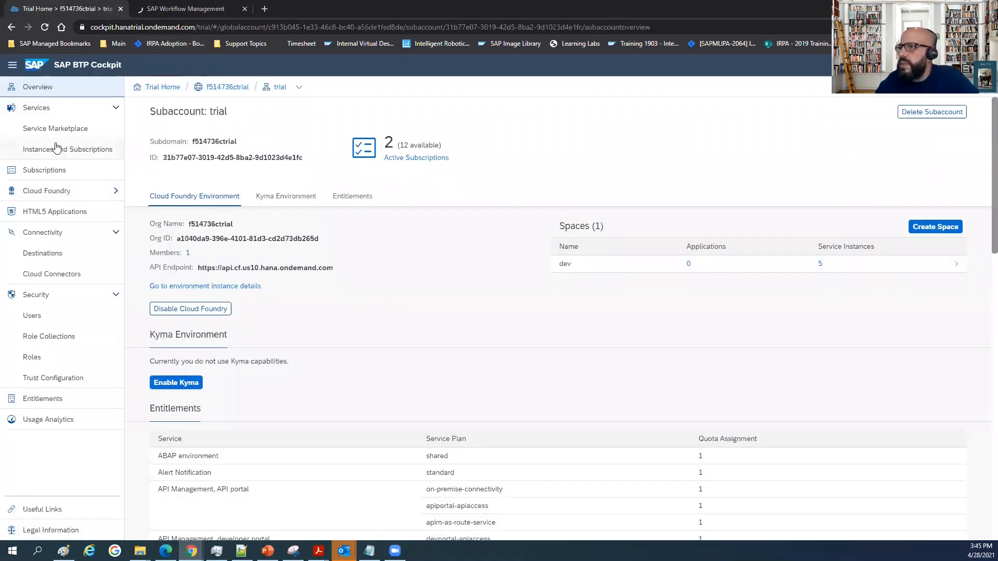
{"action": "left_click", "coordinate": [70, 150]}
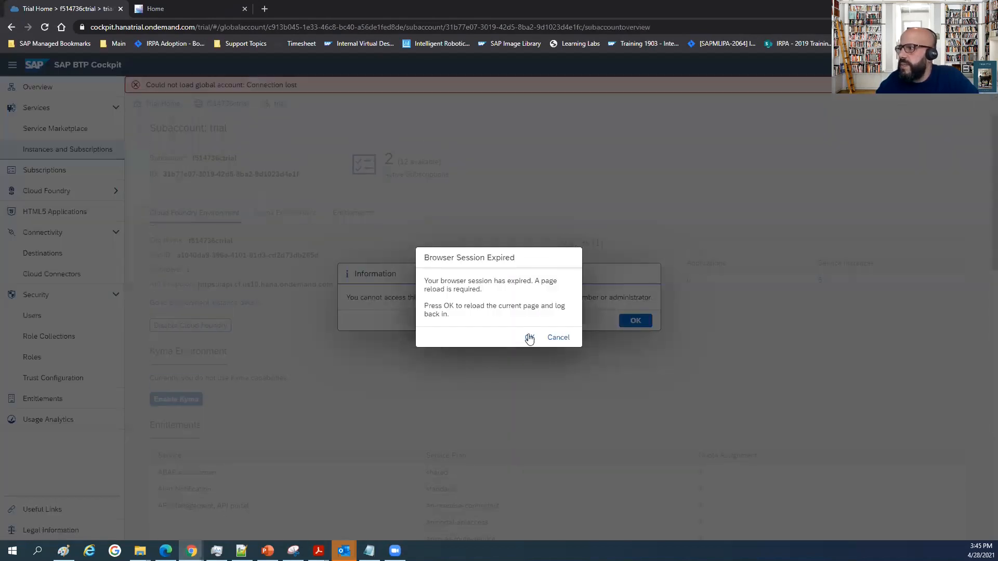
{"action": "left_click", "coordinate": [529, 335]}
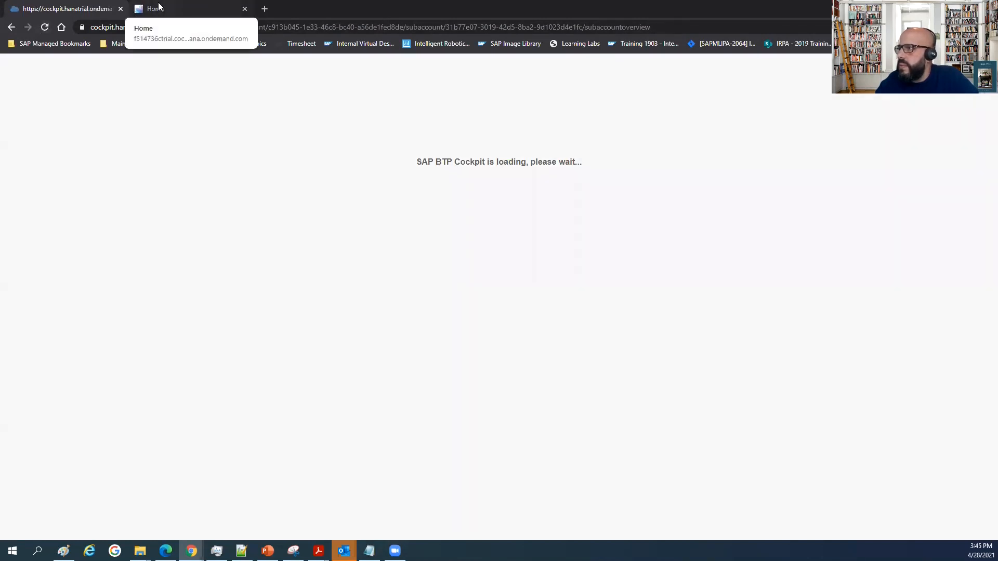
{"action": "left_click", "coordinate": [218, 8]}
{"action": "left_click", "coordinate": [86, 7]}
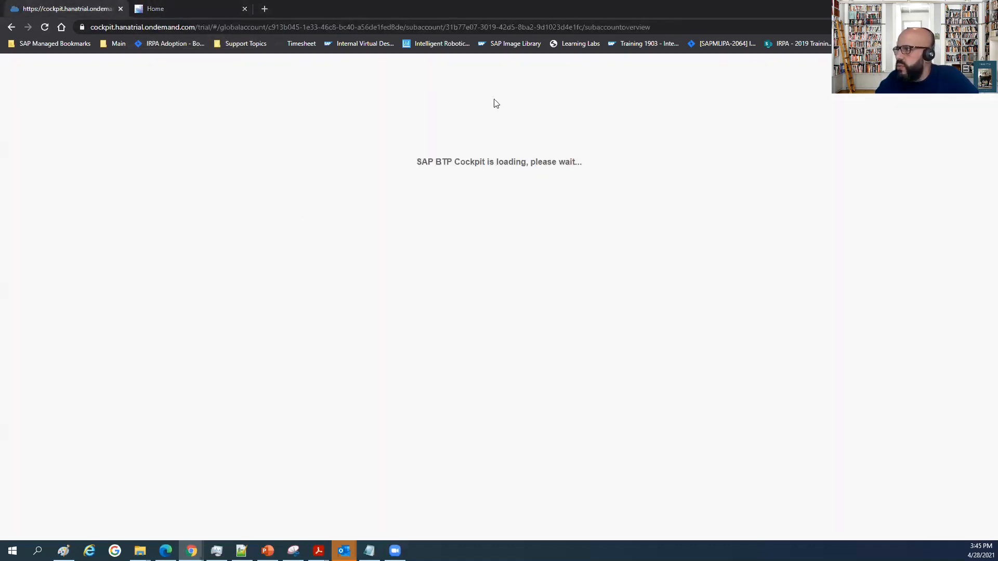
{"action": "left_click", "coordinate": [45, 27]}
{"action": "left_click", "coordinate": [195, 8]}
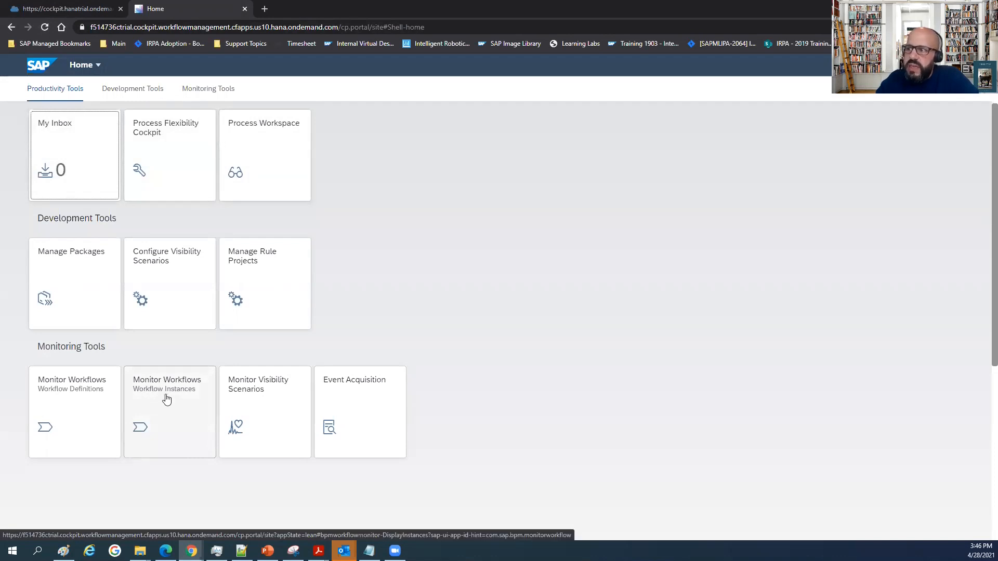
View the Low Value Investment variant of the Sample Capital Expenditure Approval Process in Process Flexibility Cockpit, and return to the home page.
{"action": "left_click", "coordinate": [154, 130]}
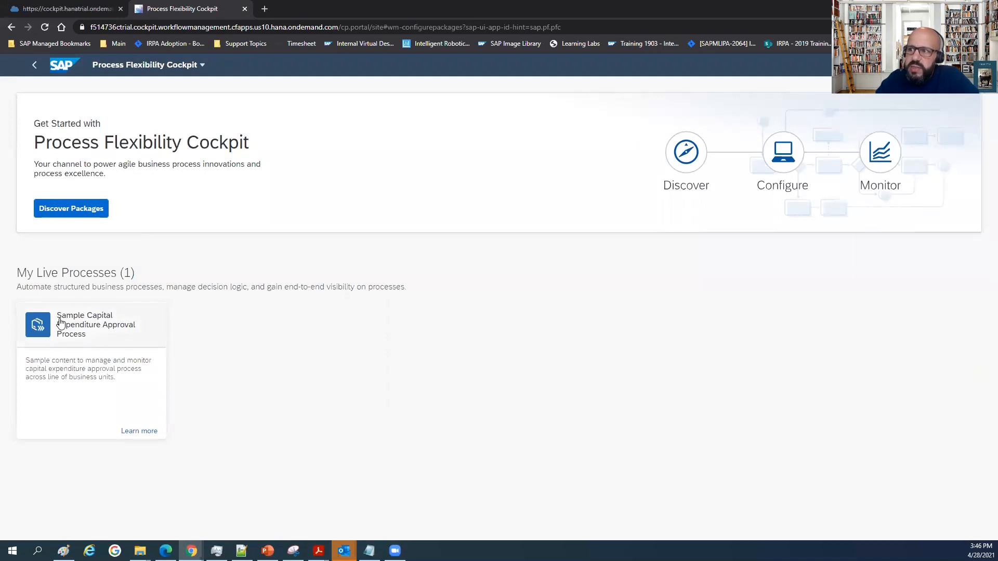
{"action": "left_click", "coordinate": [107, 340]}
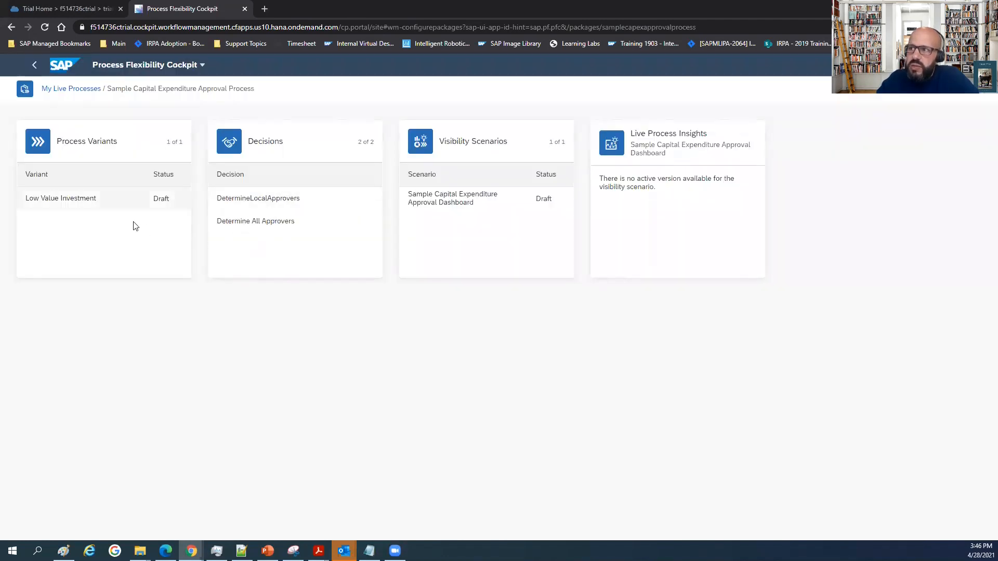
{"action": "left_click", "coordinate": [73, 205]}
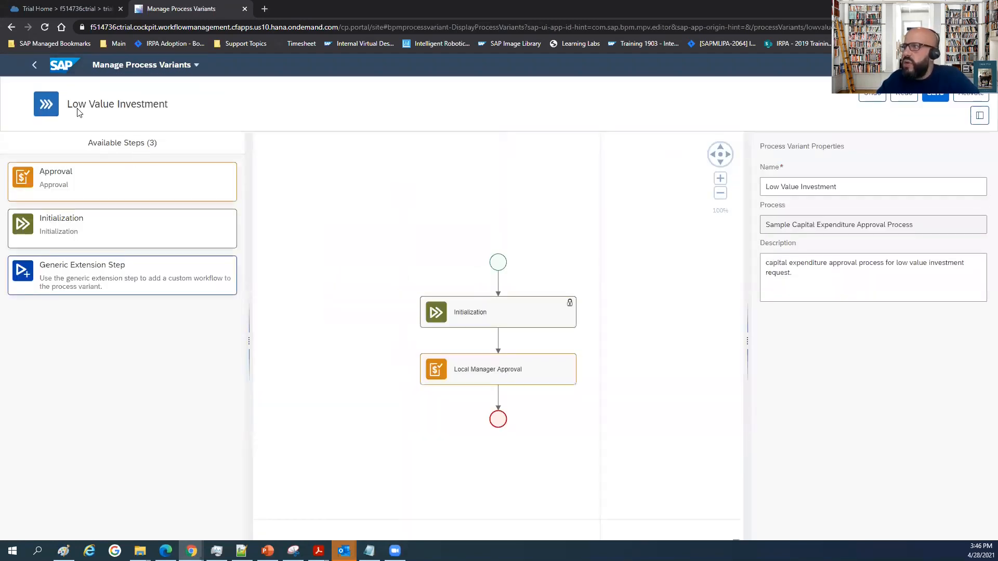
{"action": "left_click", "coordinate": [65, 65]}
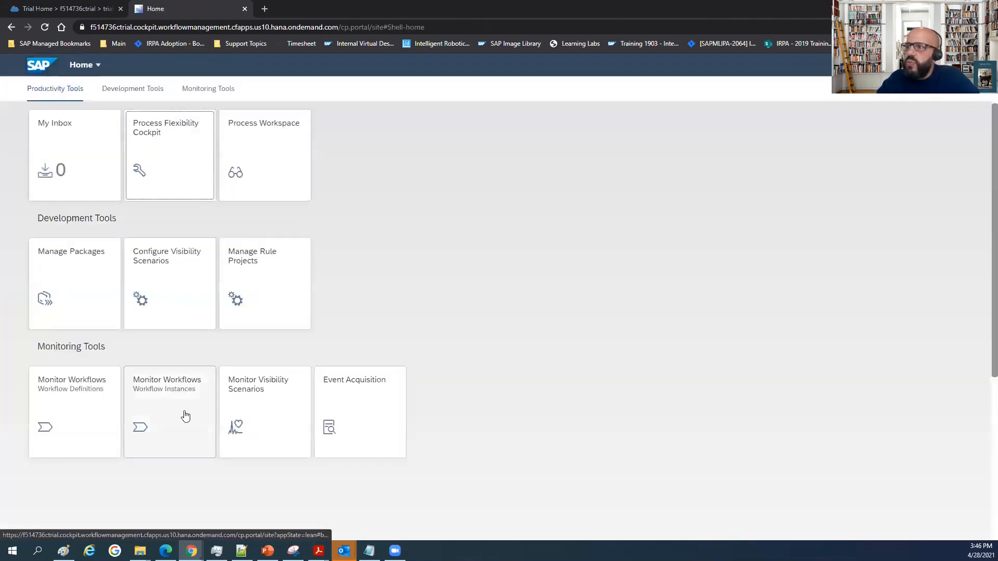
Open the workflow instances monitor and reset its filter to list instances of every status.
{"action": "left_click", "coordinate": [174, 399]}
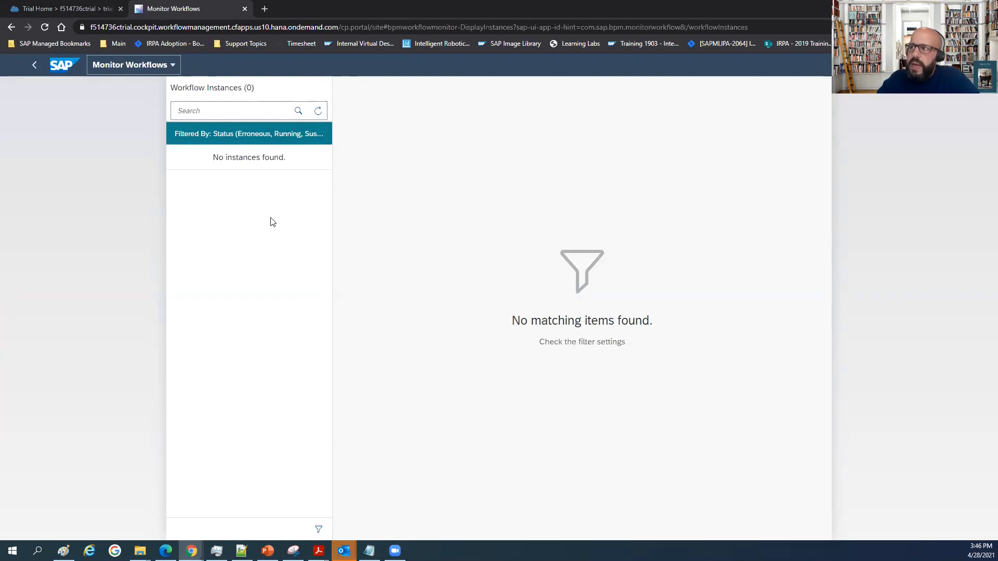
{"action": "left_click", "coordinate": [223, 138]}
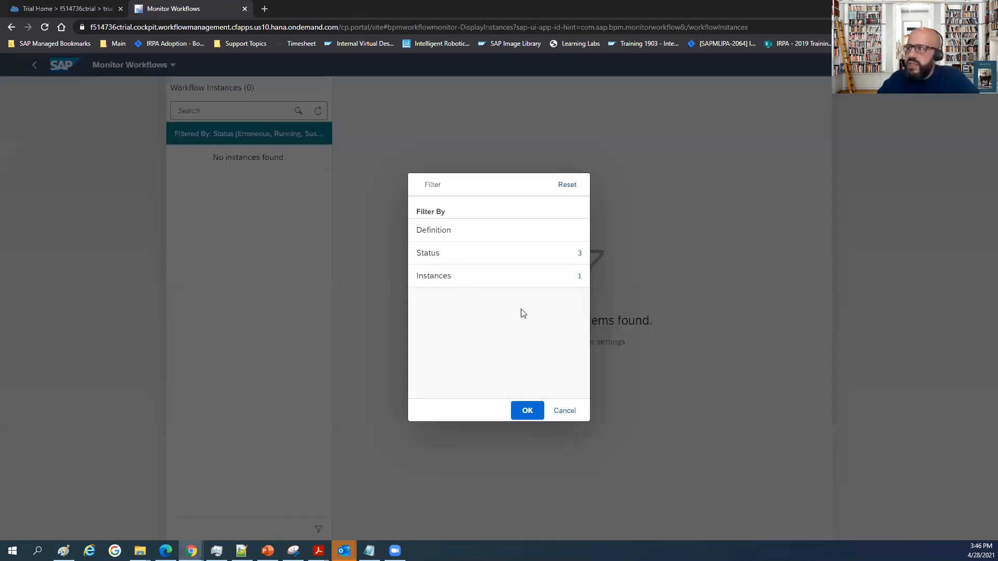
{"action": "left_click", "coordinate": [565, 186]}
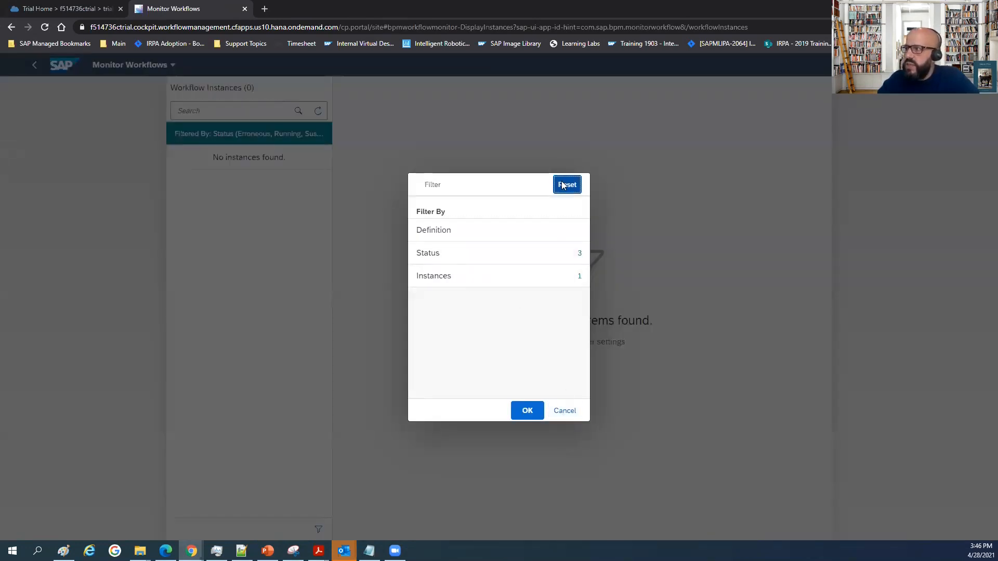
{"action": "left_click", "coordinate": [526, 411]}
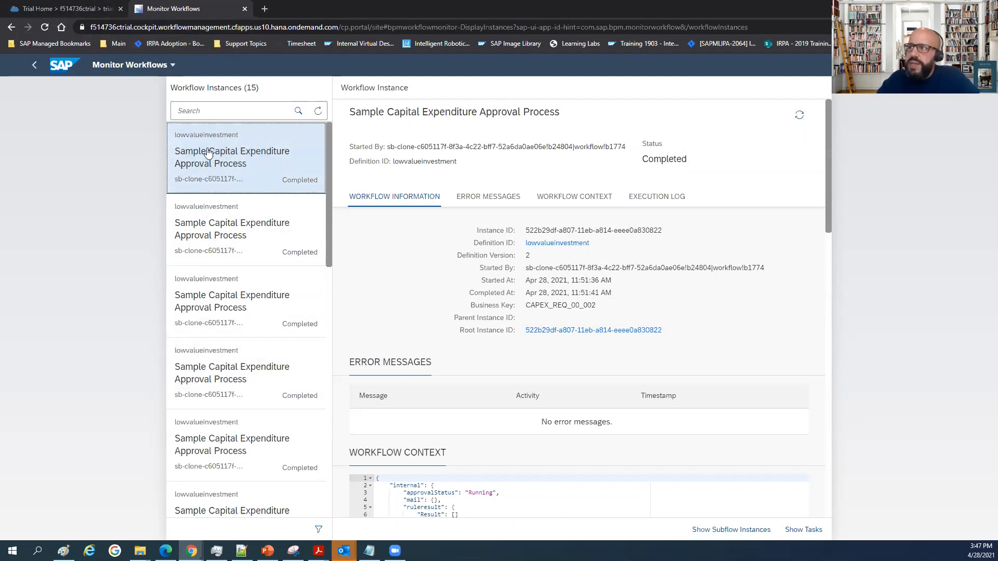
Show the trial subaccount's Instances and Subscriptions in the BTP Cockpit and launch the Workflow Management application.
{"action": "left_click", "coordinate": [69, 9]}
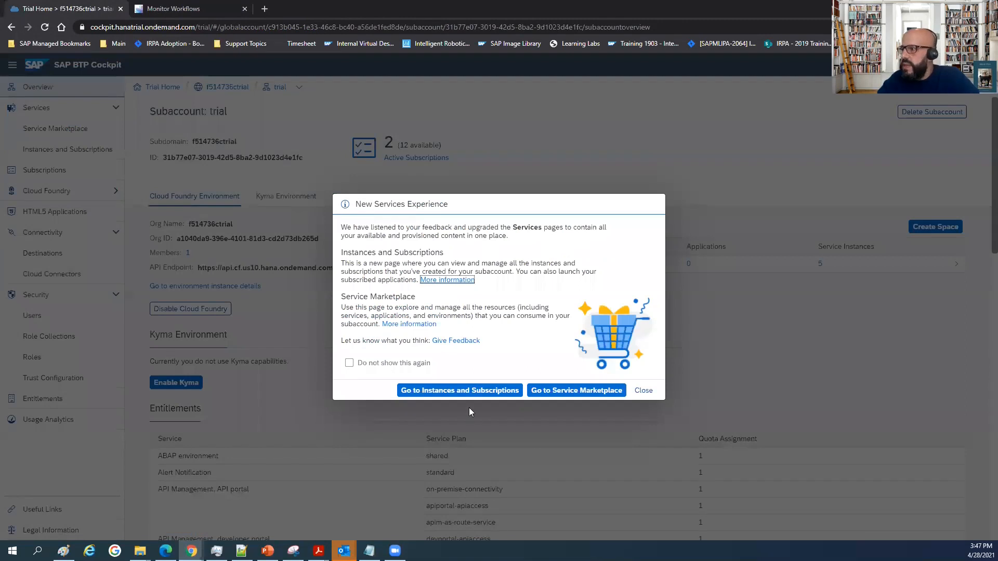
{"action": "left_click", "coordinate": [467, 391]}
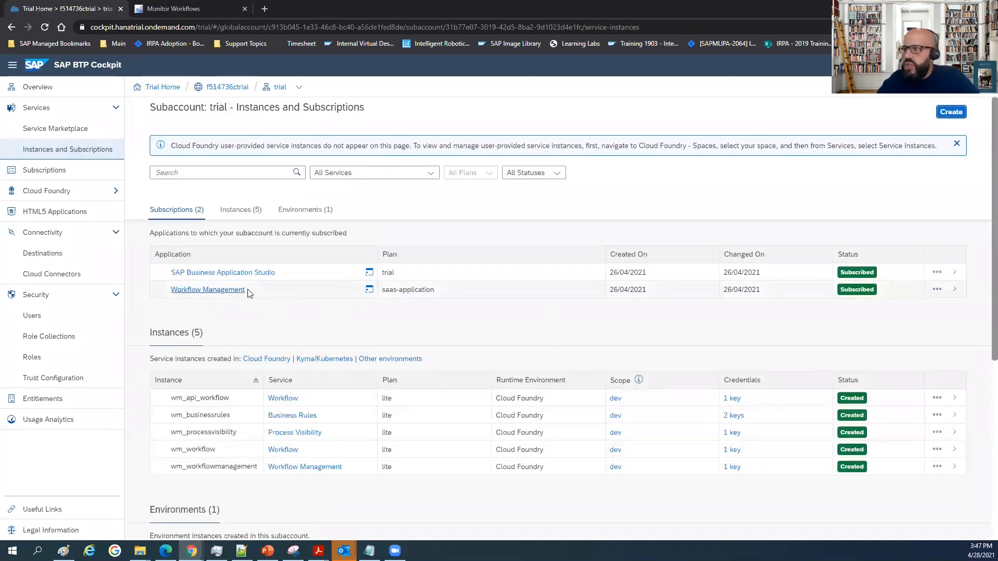
{"action": "left_click", "coordinate": [369, 289]}
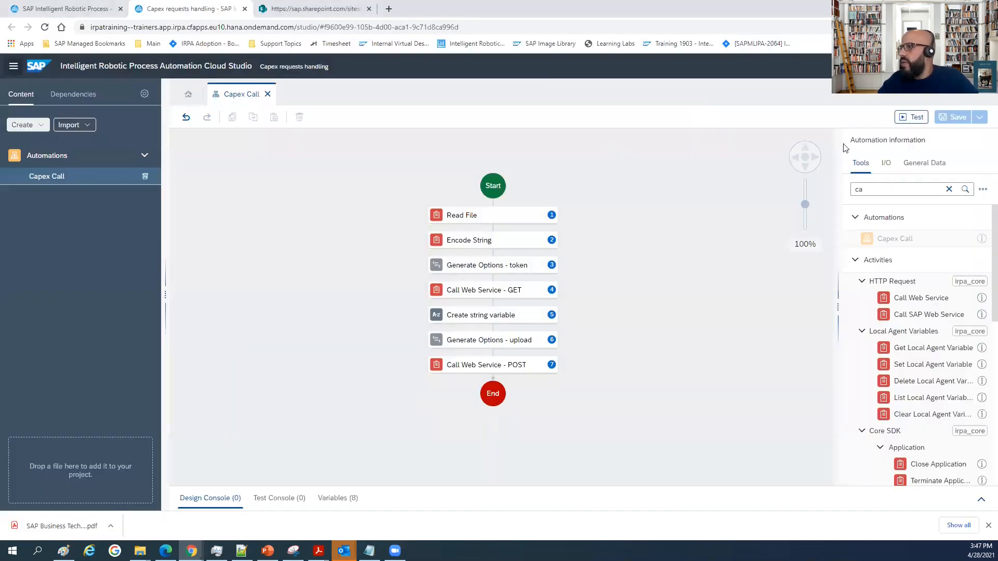
Start a test of the Capex Call automation in the Capex Request environment, with definitionID set to default.
{"action": "left_click", "coordinate": [902, 121]}
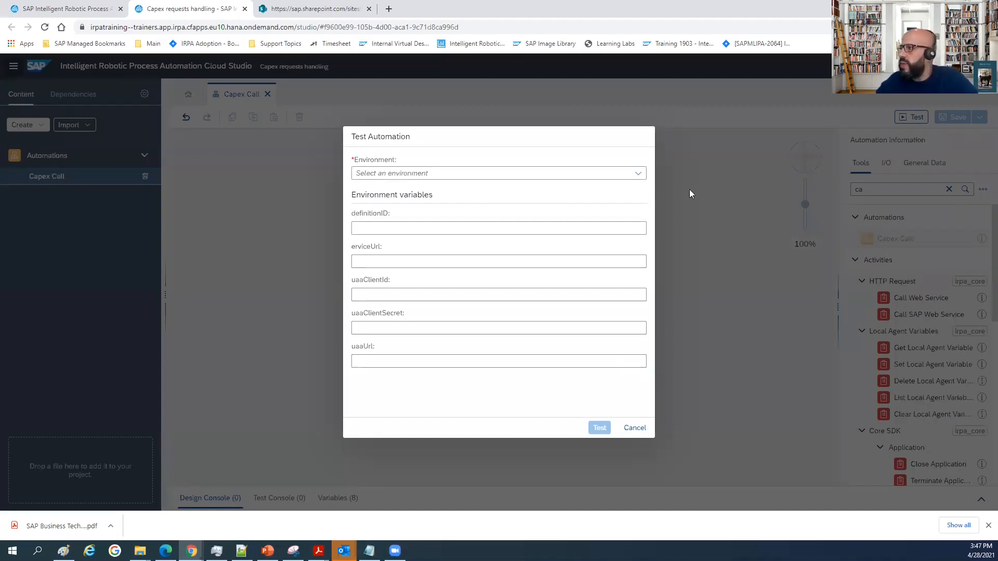
{"action": "left_click", "coordinate": [635, 174]}
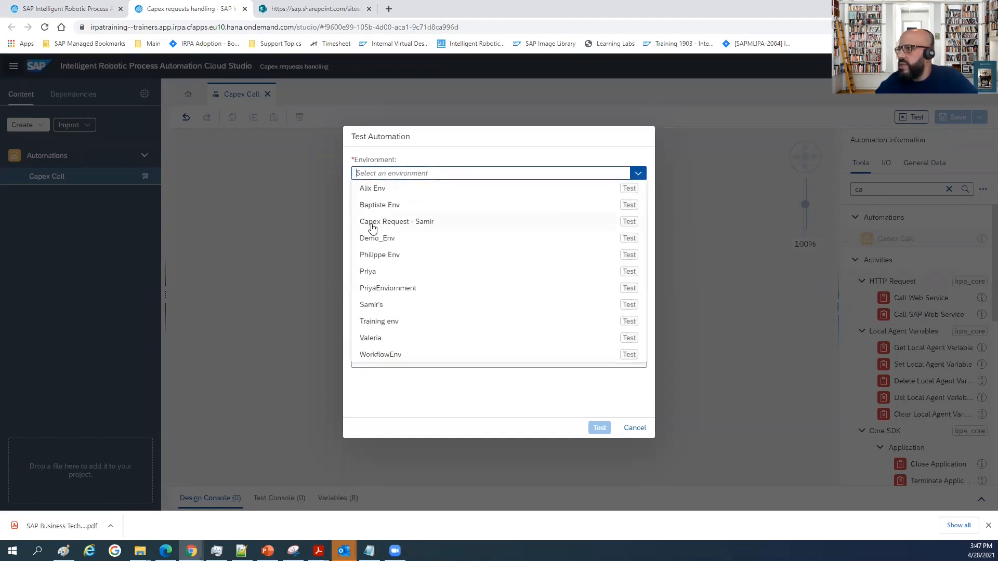
{"action": "left_click", "coordinate": [401, 229]}
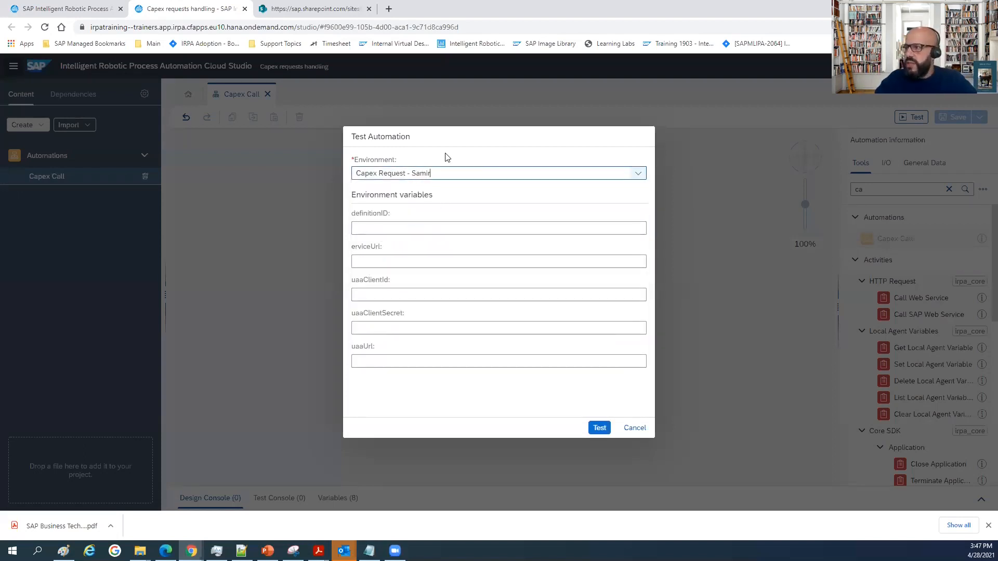
{"action": "left_click", "coordinate": [386, 233]}
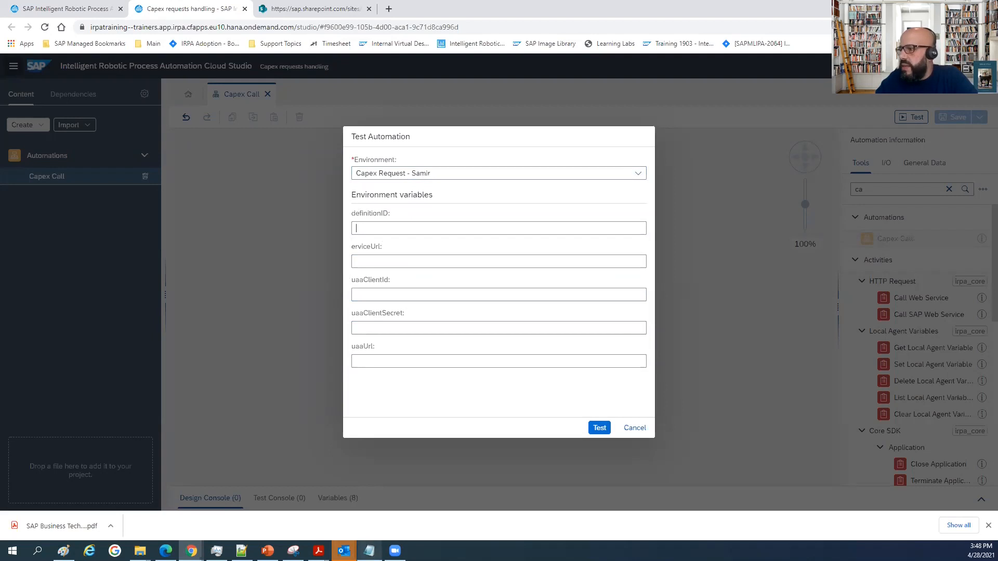
{"action": "left_click", "coordinate": [373, 228]}
{"action": "type", "text": "default"}
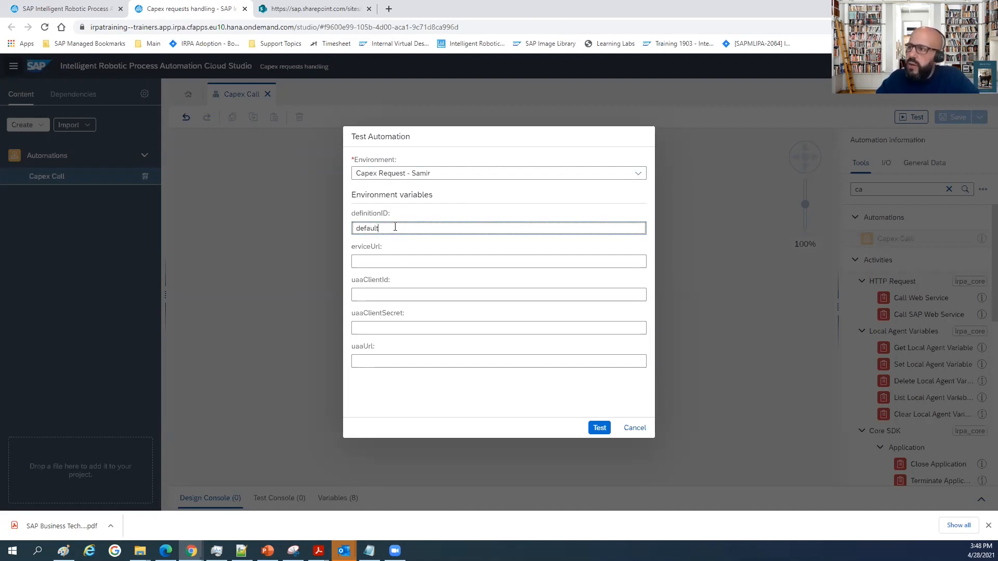
{"action": "left_click", "coordinate": [381, 260]}
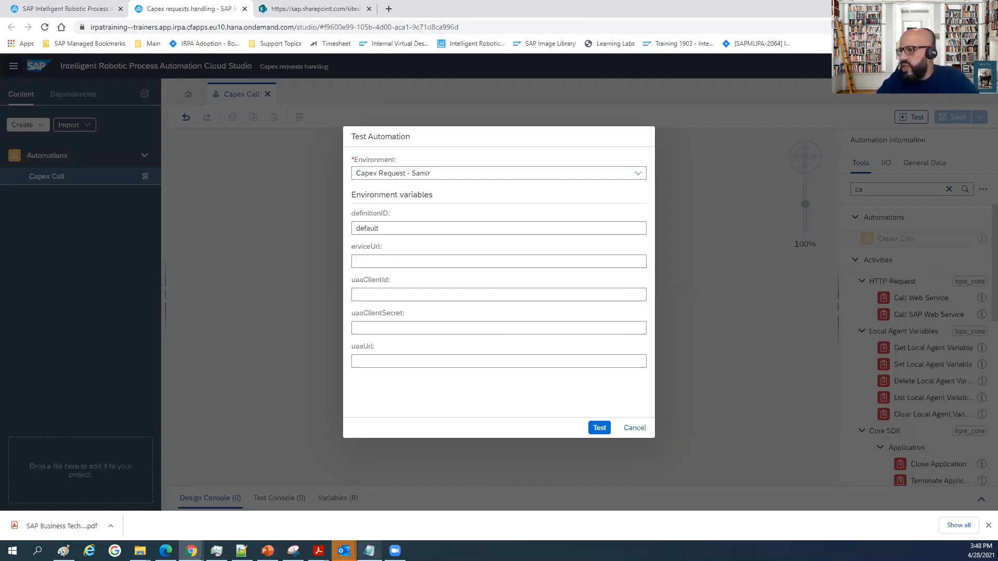
{"action": "left_click", "coordinate": [369, 550]}
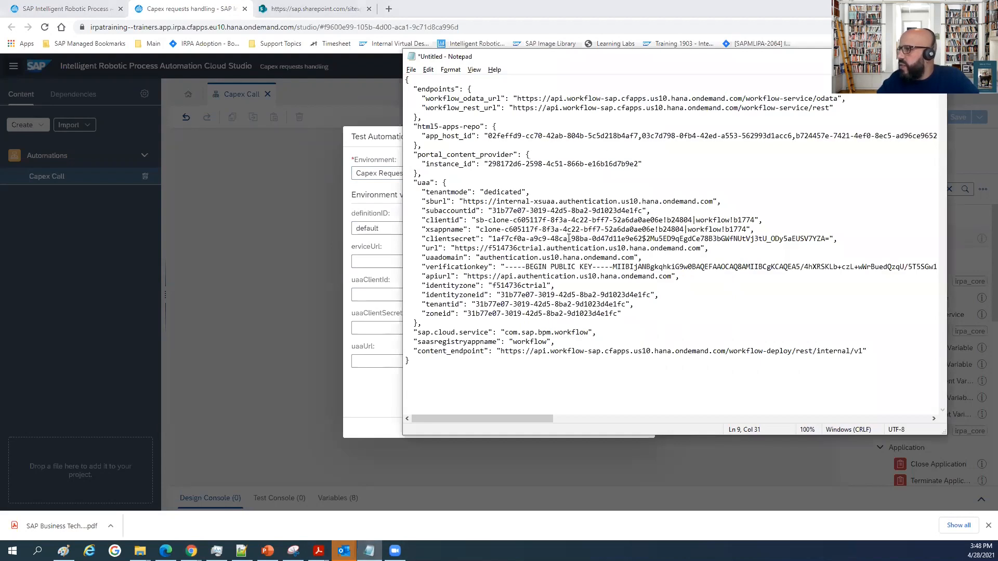
{"action": "left_click_drag", "start_coordinate": [648, 63], "coordinate": [0, 63]}
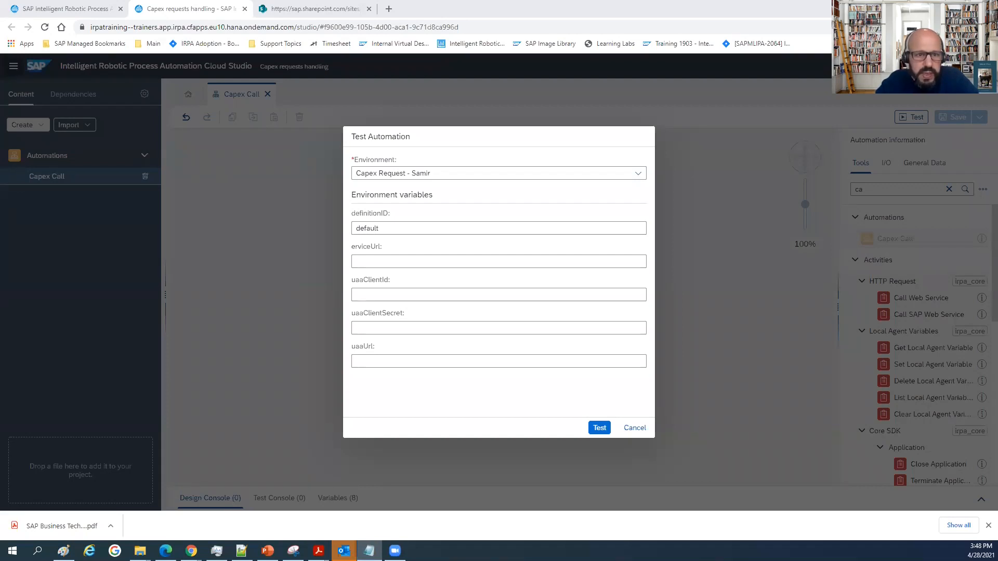
{"action": "left_click", "coordinate": [395, 261]}
{"action": "type", "text": "https://api.workflow-sap.cfapps.us10.hana.ondemand.com/workflow-service/rest"}
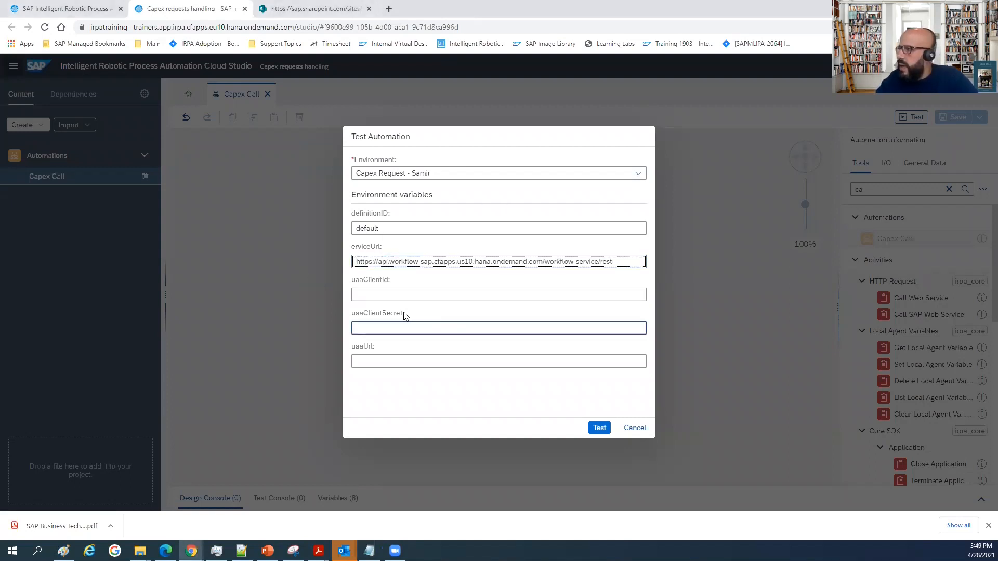
Fill the uaaClientId variable with the client ID copied from the service key in Notepad.
{"action": "left_click", "coordinate": [380, 294]}
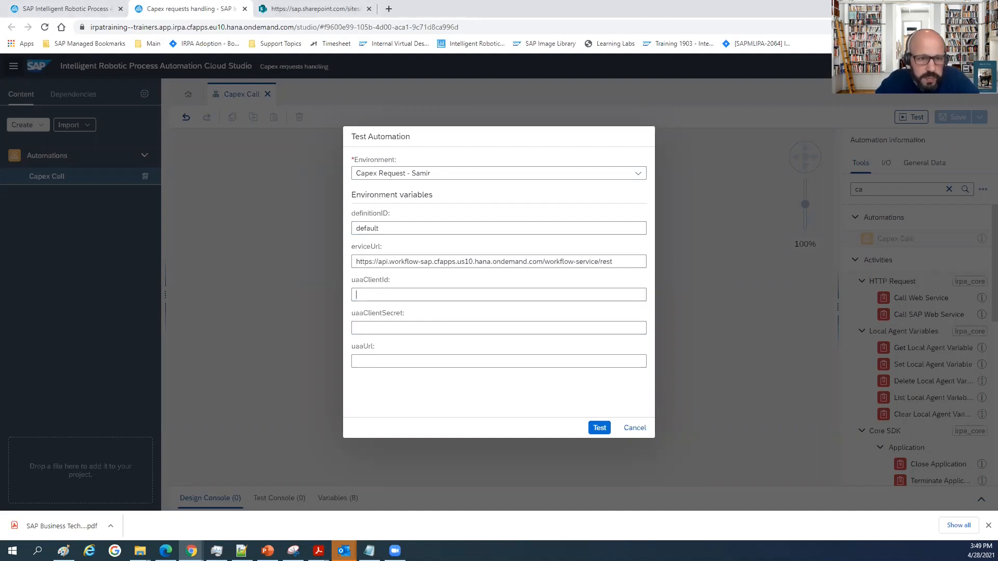
{"action": "key", "text": "alt+Tab"}
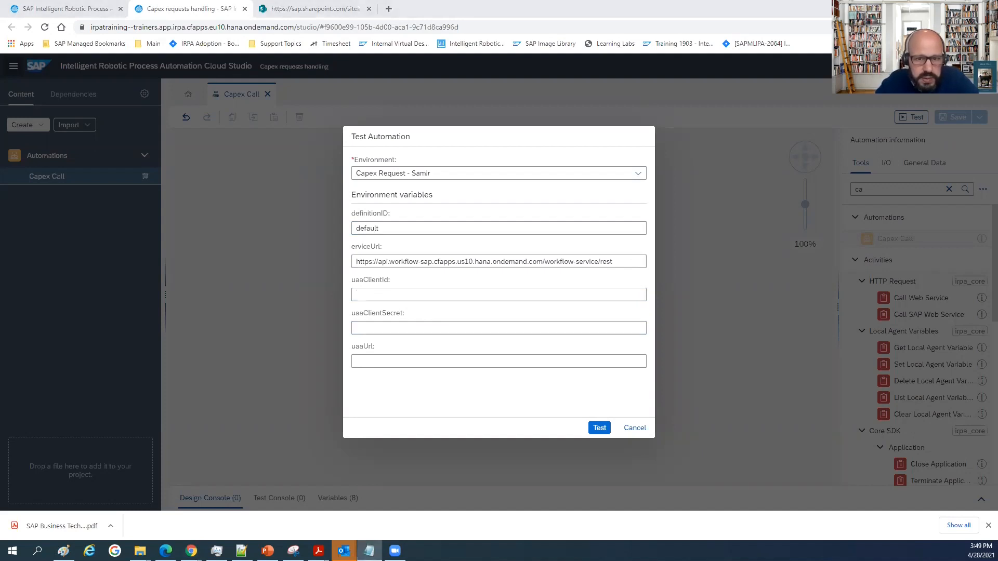
{"action": "left_click", "coordinate": [390, 292]}
{"action": "type", "text": "sb-clone-c605117f-8f3a-4c22-bff7-52a6da0ae06e!b24804|workflow!b1774"}
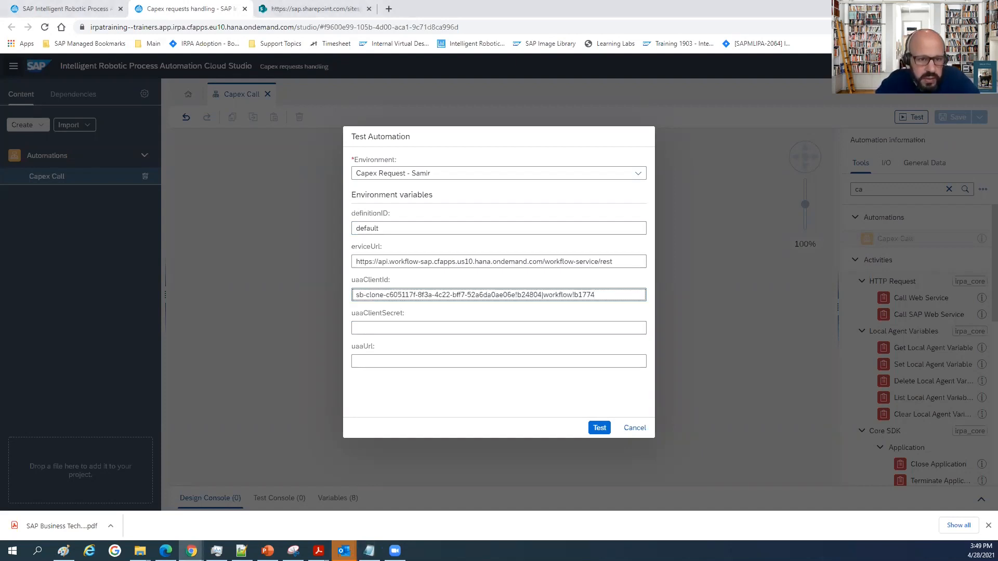
Fill the uaaClientSecret variable with the client secret copied from the service key in Notepad.
{"action": "key", "text": "alt+Tab"}
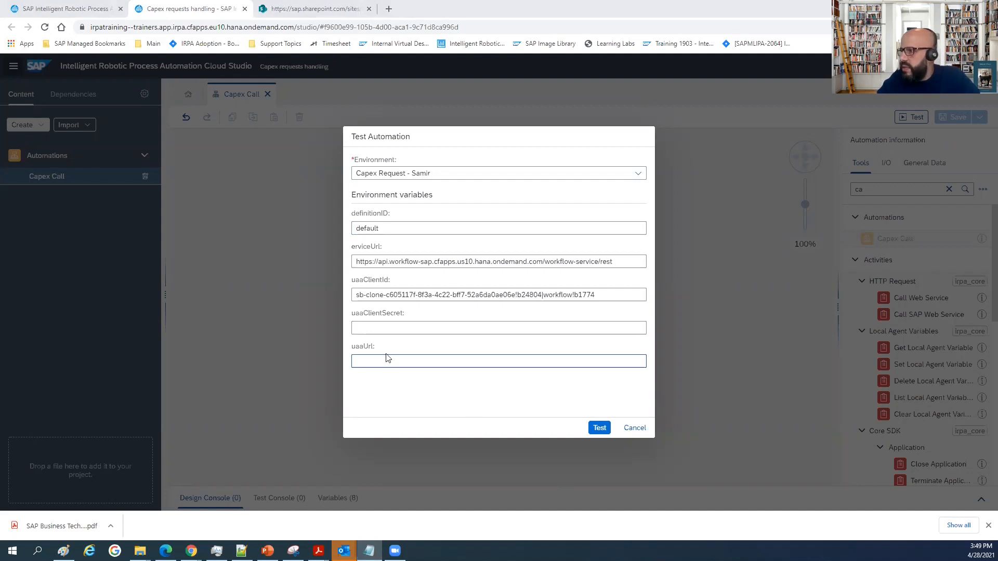
{"action": "left_click", "coordinate": [381, 327]}
{"action": "key", "text": "ctrl+v"}
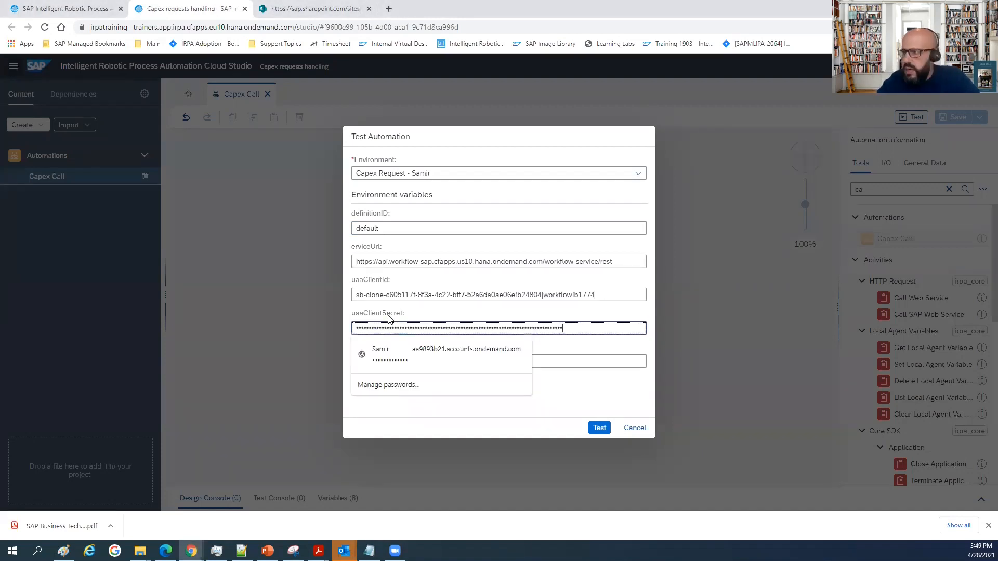
Set the uaaUrl variable to the authentication URL copied from the Notepad service key and run the test.
{"action": "left_click", "coordinate": [378, 359]}
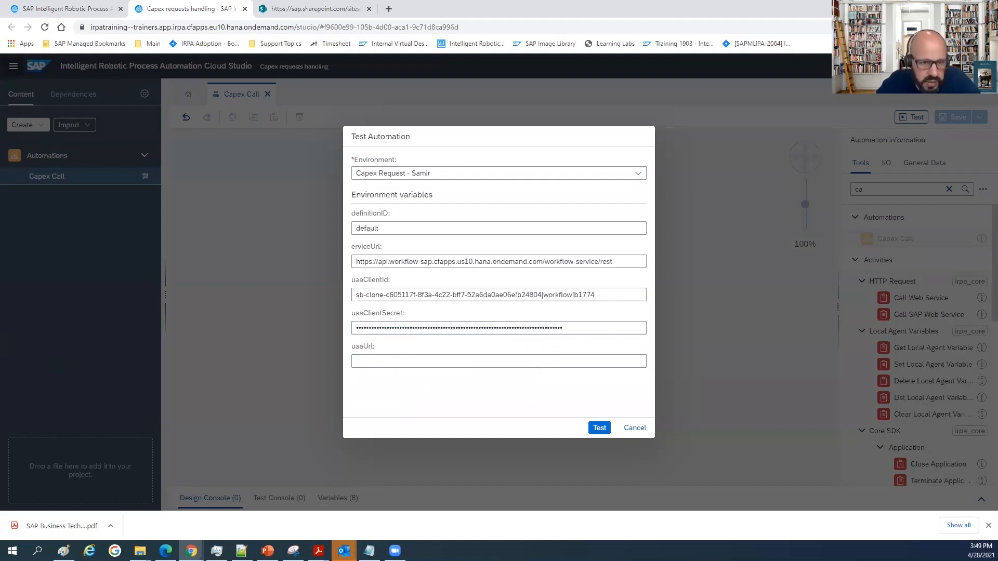
{"action": "key", "text": "alt+Tab"}
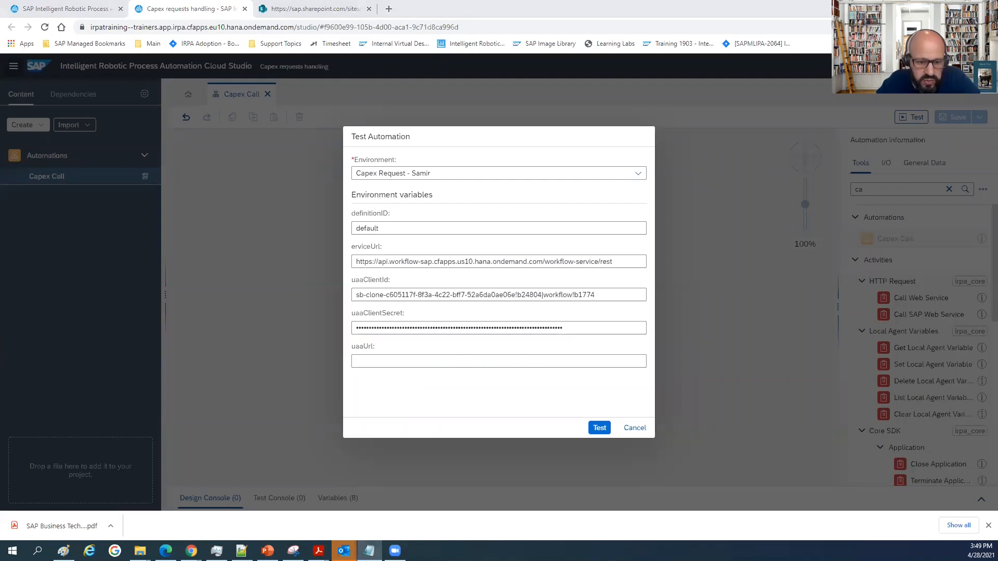
{"action": "left_click", "coordinate": [454, 359]}
{"action": "type", "text": "https://f514736ctrial.authentication.us10.hana.ondemand.com"}
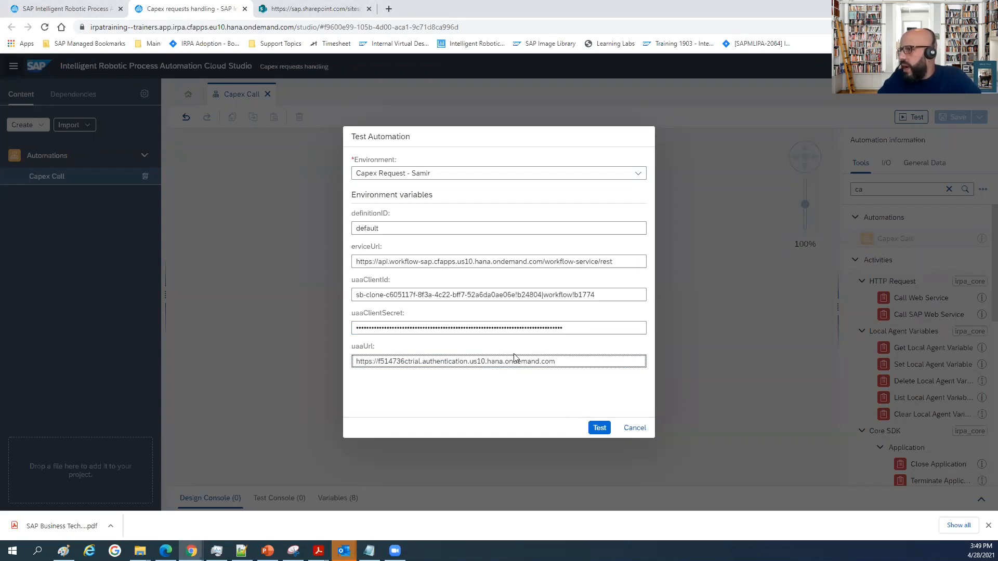
{"action": "left_click", "coordinate": [597, 430]}
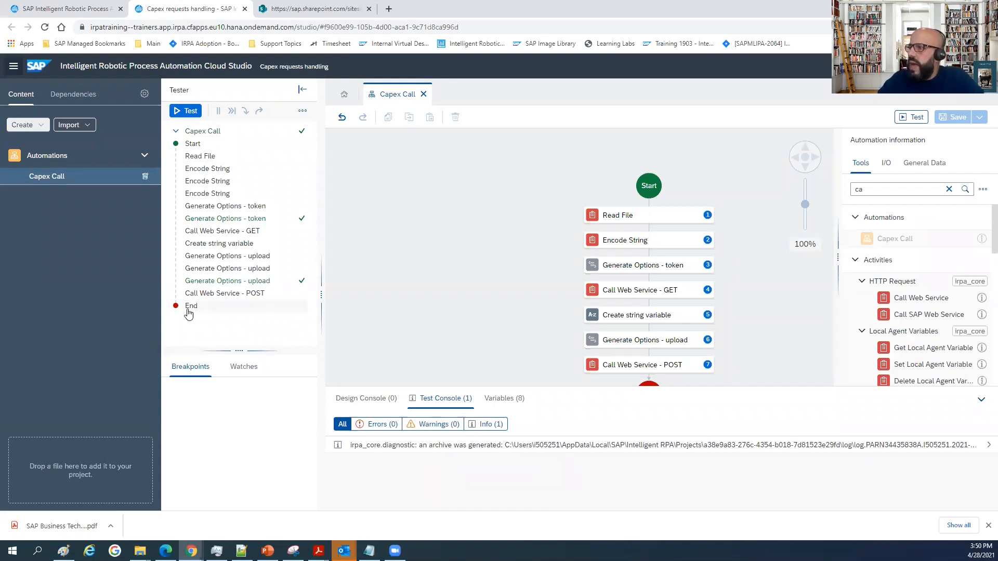
Inspect the resCall output of the End step in the tester data, collapsing the test console and widening the details area.
{"action": "left_click", "coordinate": [189, 310]}
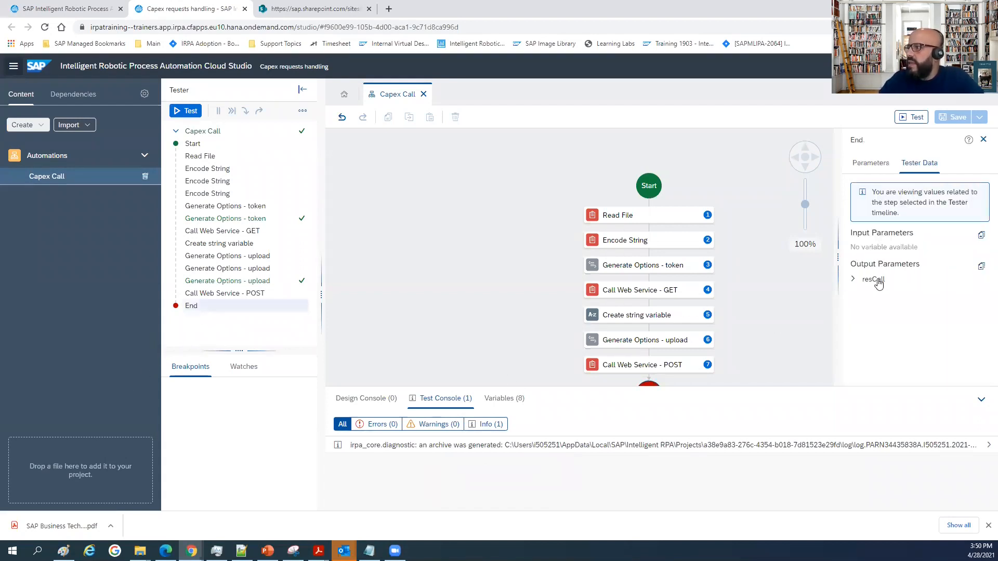
{"action": "left_click", "coordinate": [852, 279]}
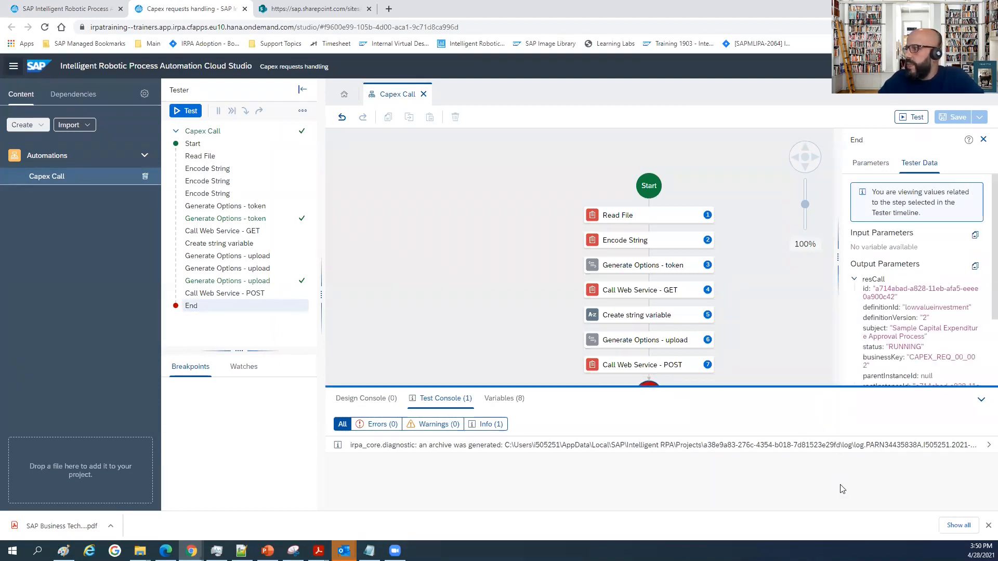
{"action": "left_click", "coordinate": [981, 399]}
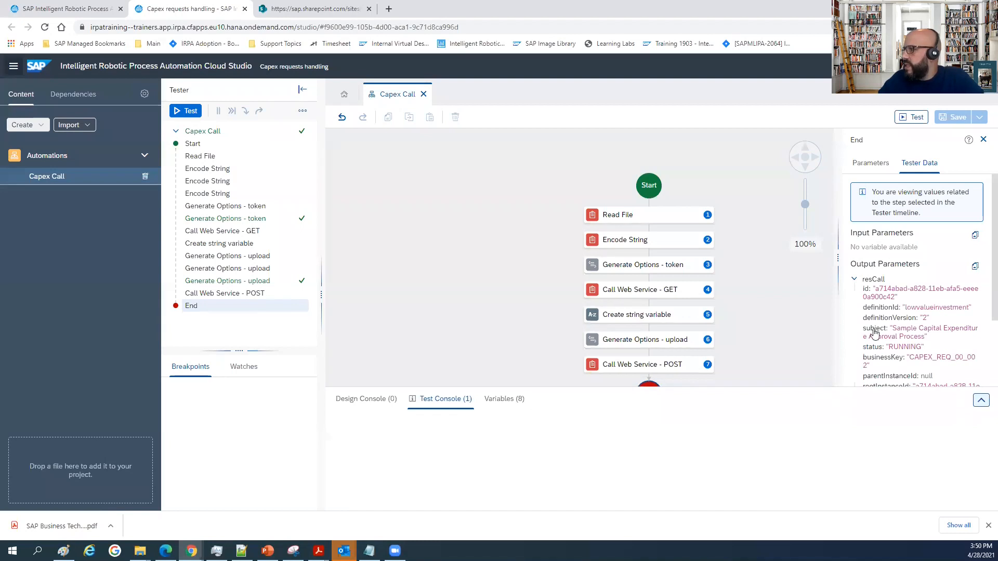
{"action": "left_click_drag", "start_coordinate": [841, 281], "coordinate": [741, 280]}
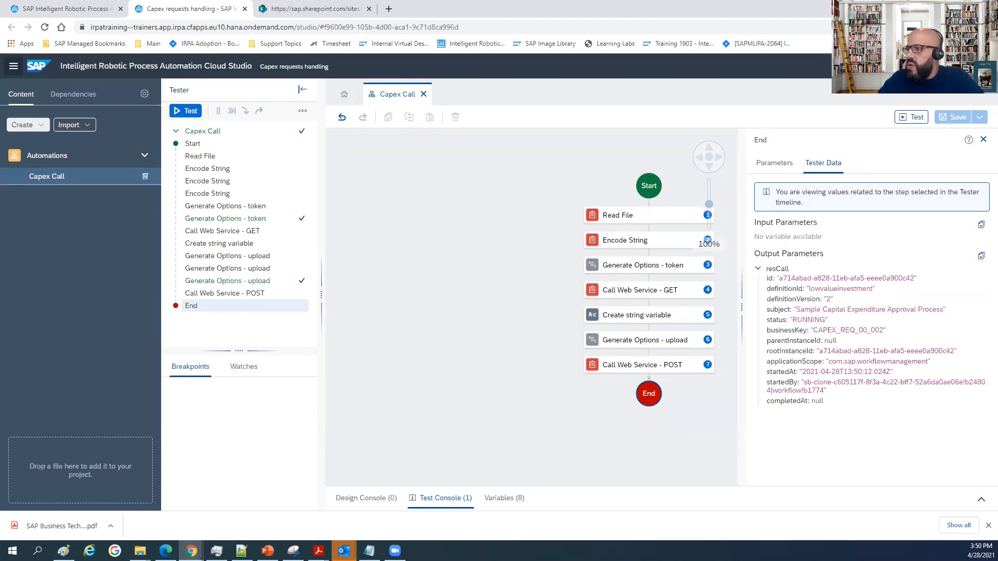
Switch to Workflow Management, show the monitored workflow instances and lift the status filter so completed ones are included.
{"action": "mouse_move", "coordinate": [191, 549]}
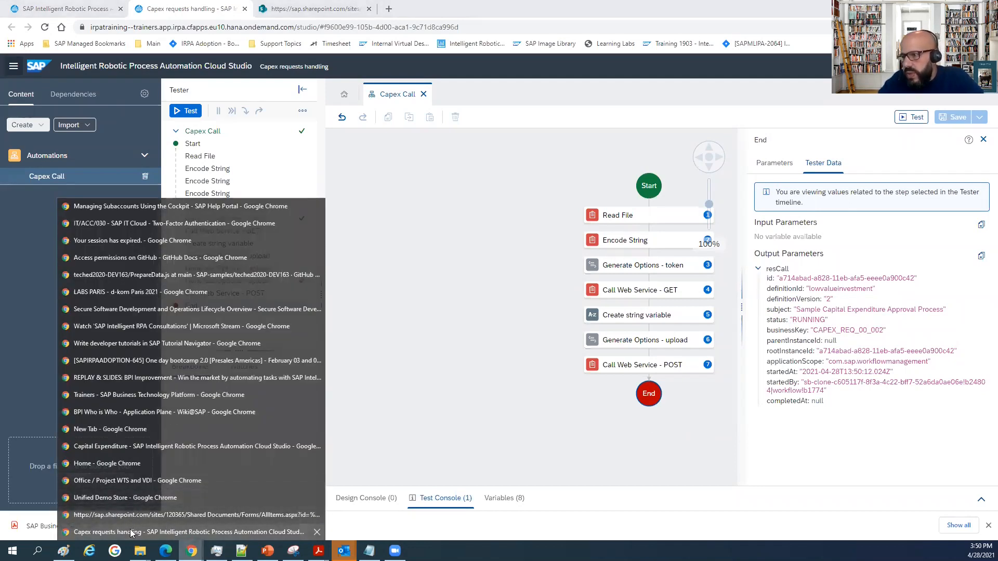
{"action": "left_click", "coordinate": [134, 463]}
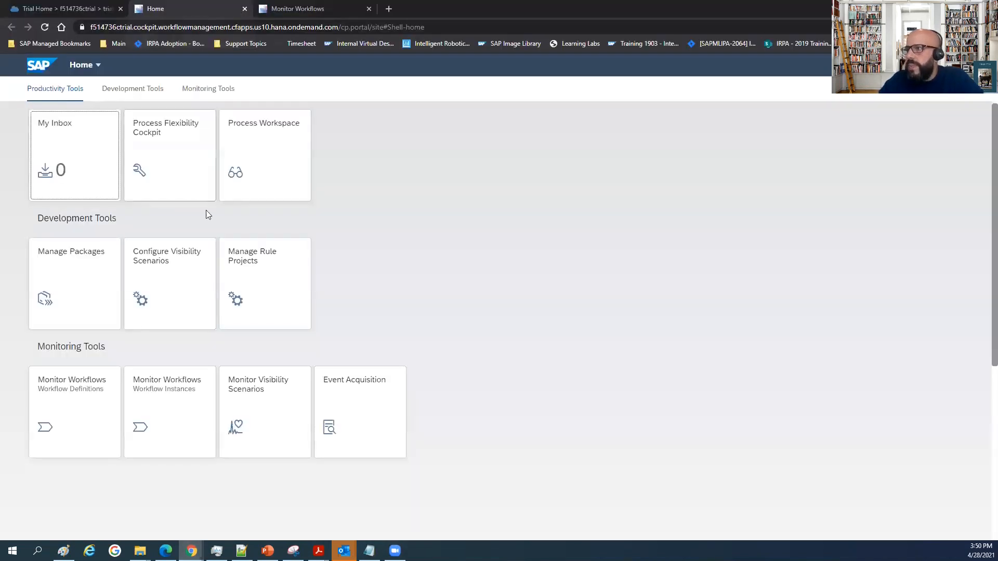
{"action": "left_click", "coordinate": [182, 392]}
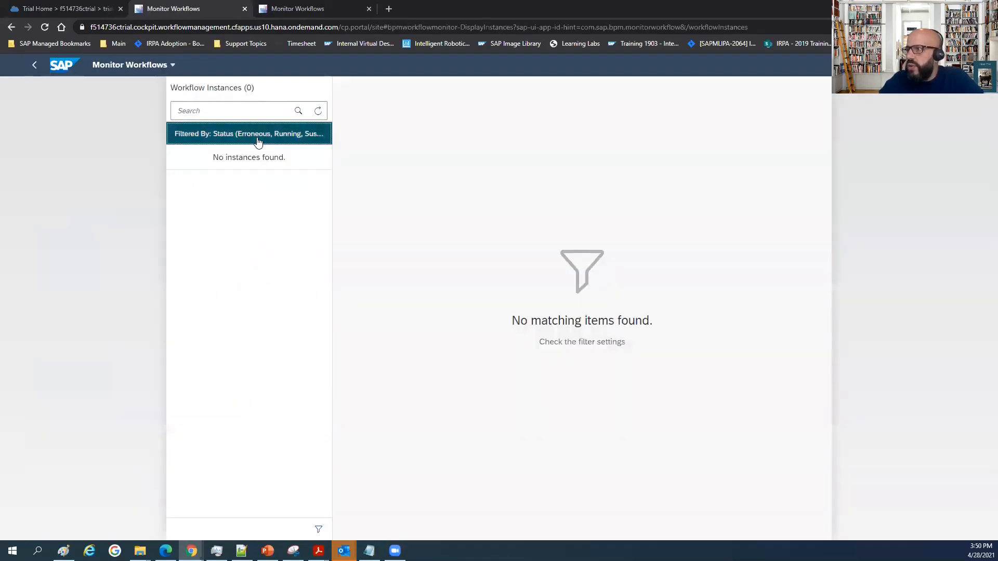
{"action": "left_click", "coordinate": [313, 134]}
{"action": "left_click", "coordinate": [567, 187]}
{"action": "left_click", "coordinate": [528, 413]}
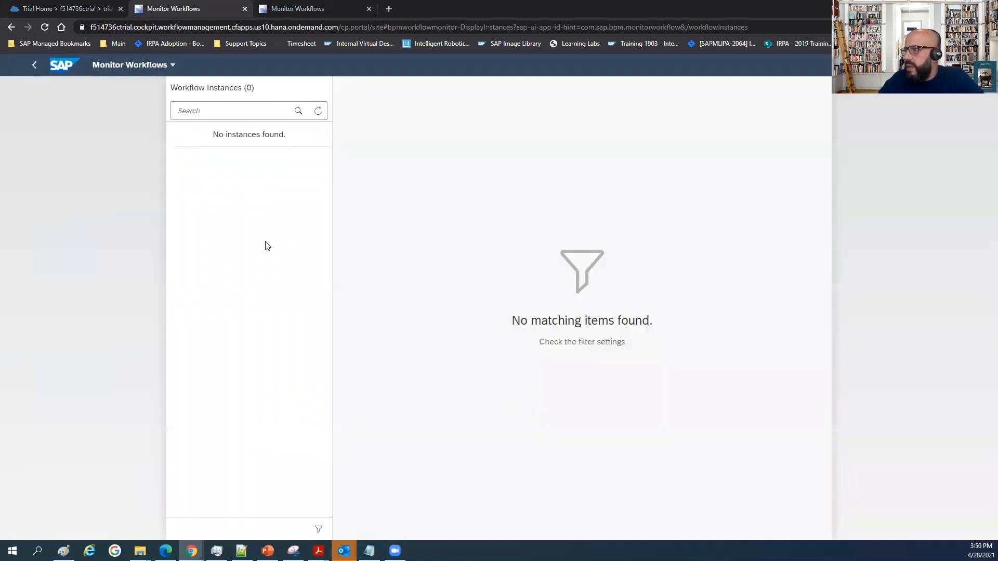
Examine the newest Sample Capital Expenditure Approval Process instance: its workflow information, requester and investment context, and execution log.
{"action": "left_click", "coordinate": [220, 180]}
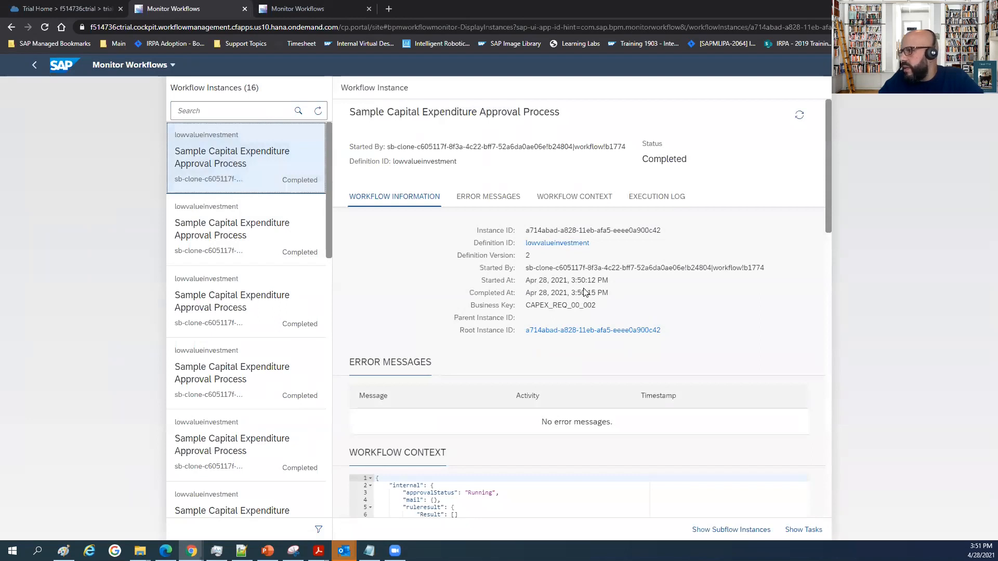
{"action": "left_click", "coordinate": [577, 281]}
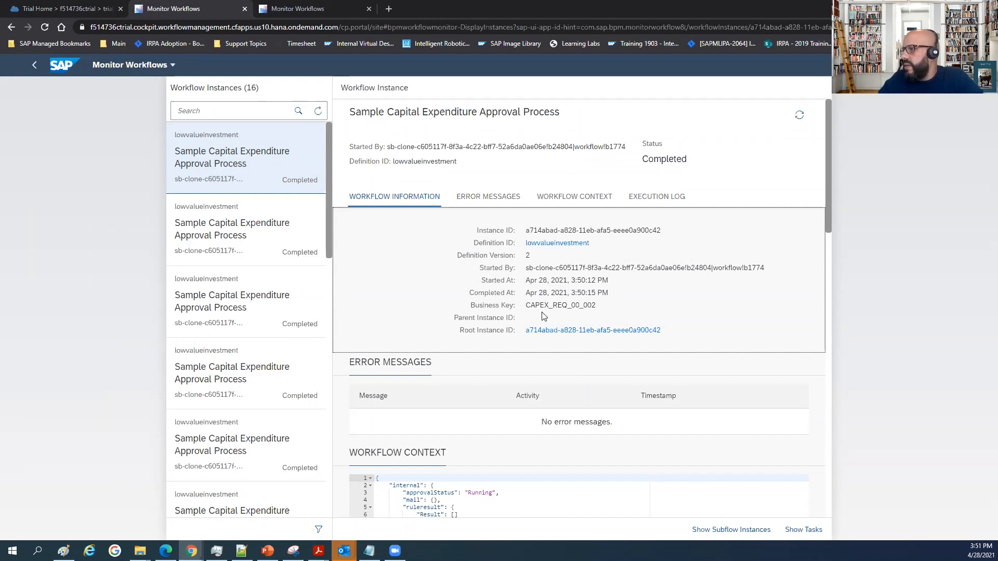
{"action": "scroll", "coordinate": [541, 313], "scroll_direction": "down", "scroll_amount": 4}
{"action": "scroll", "coordinate": [540, 312], "scroll_direction": "down", "scroll_amount": 2}
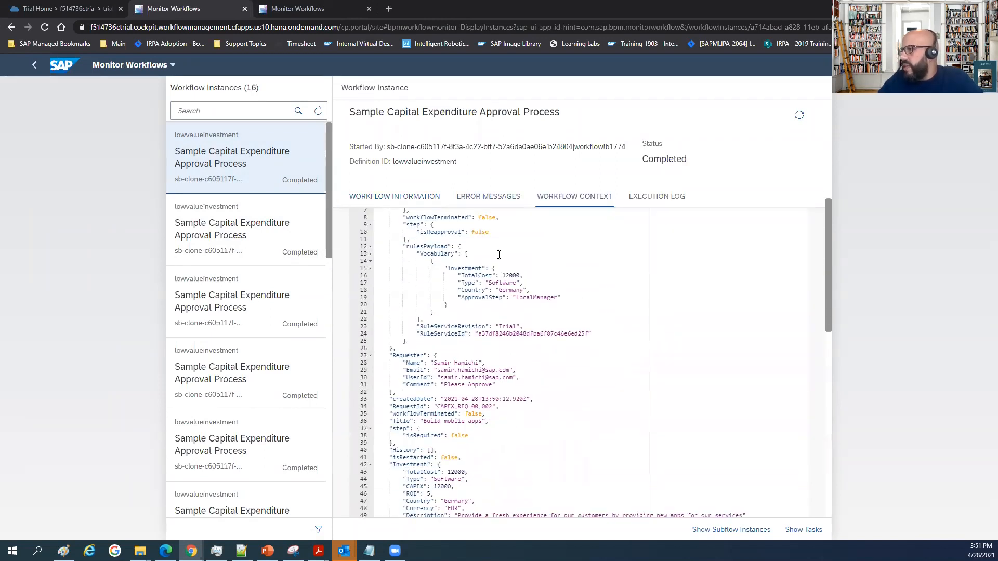
{"action": "scroll", "coordinate": [500, 306], "scroll_direction": "down", "scroll_amount": 2}
{"action": "left_click_drag", "start_coordinate": [441, 260], "coordinate": [483, 260]}
{"action": "left_click", "coordinate": [438, 265]}
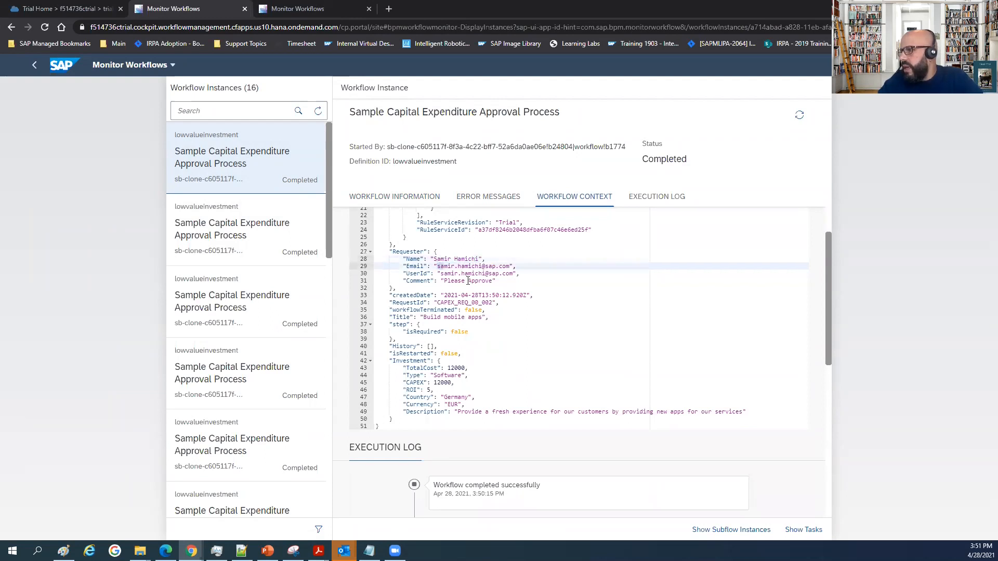
{"action": "scroll", "coordinate": [468, 305], "scroll_direction": "down", "scroll_amount": 5}
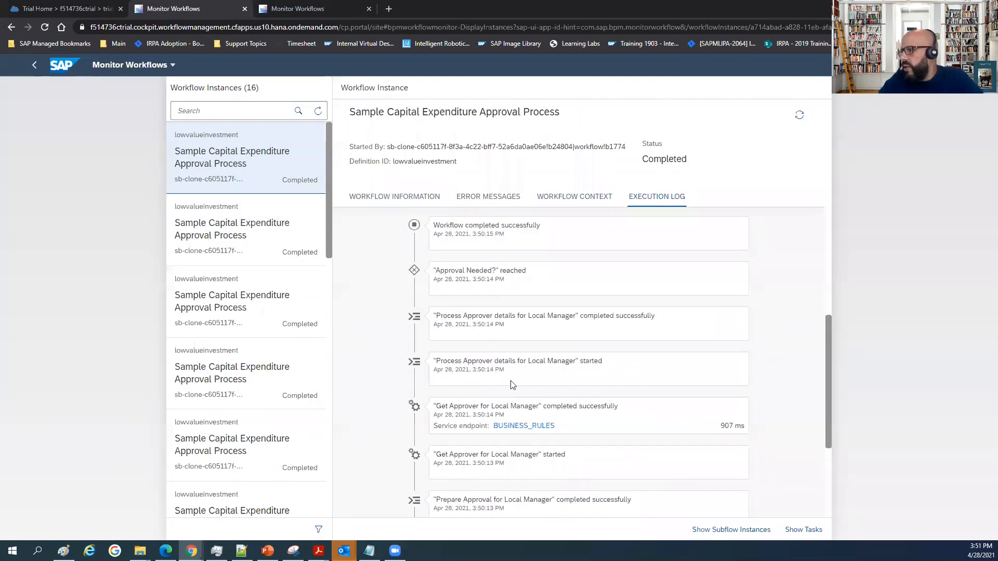
{"action": "scroll", "coordinate": [502, 423], "scroll_direction": "down", "scroll_amount": 2}
{"action": "scroll", "coordinate": [502, 423], "scroll_direction": "down", "scroll_amount": 3}
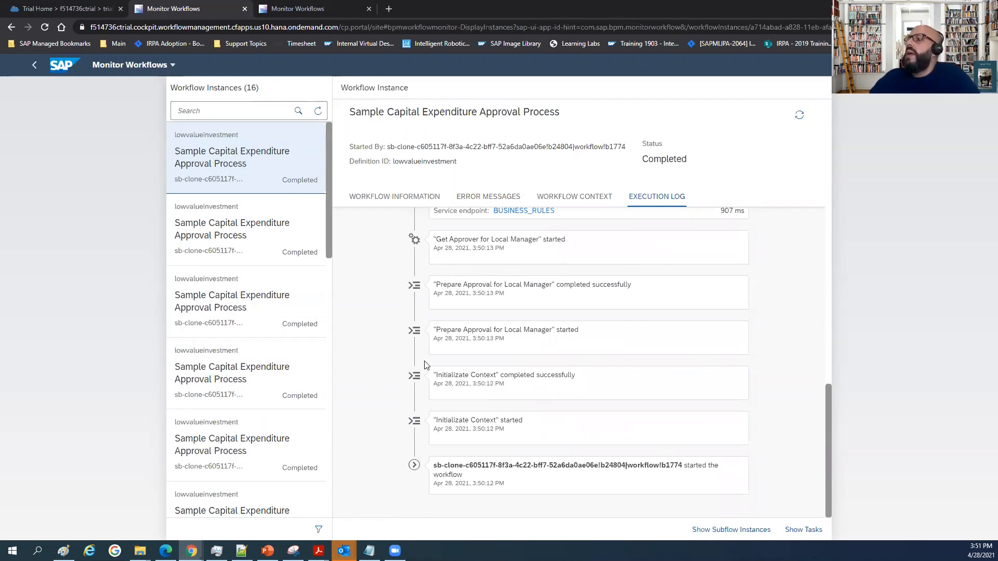
{"action": "scroll", "coordinate": [416, 270], "scroll_direction": "up", "scroll_amount": 10}
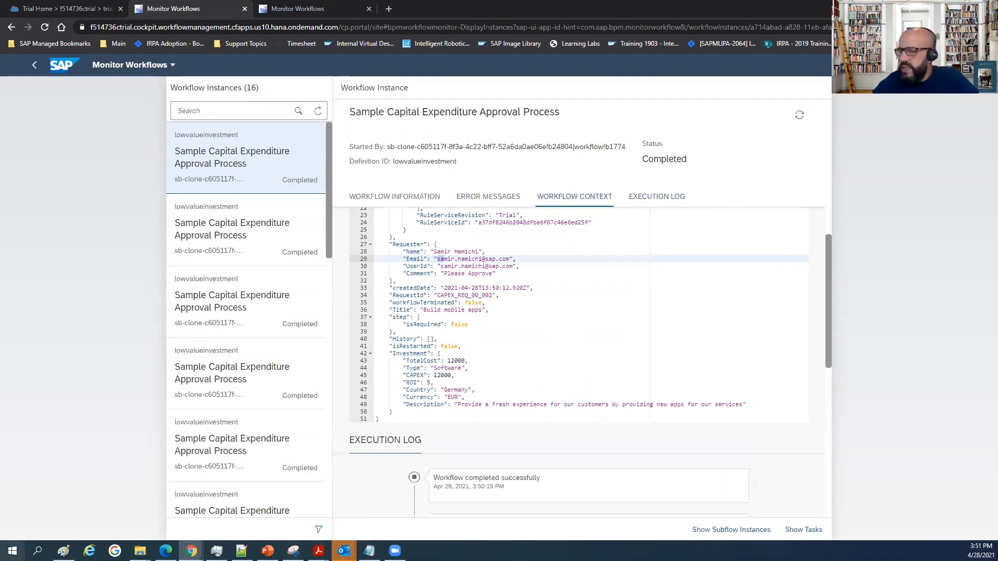
{"action": "key", "text": "alt+Tab"}
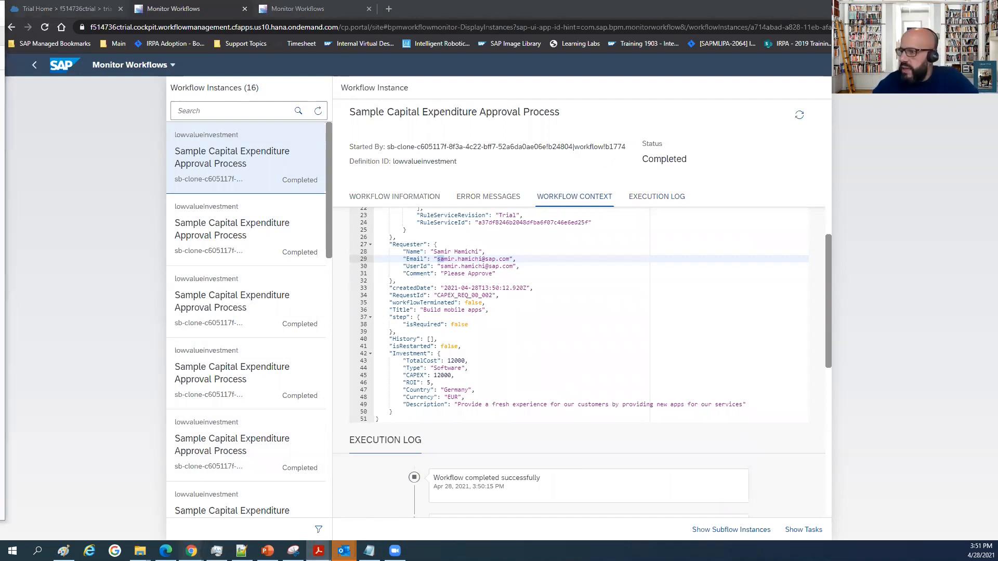
{"action": "mouse_move", "coordinate": [191, 550]}
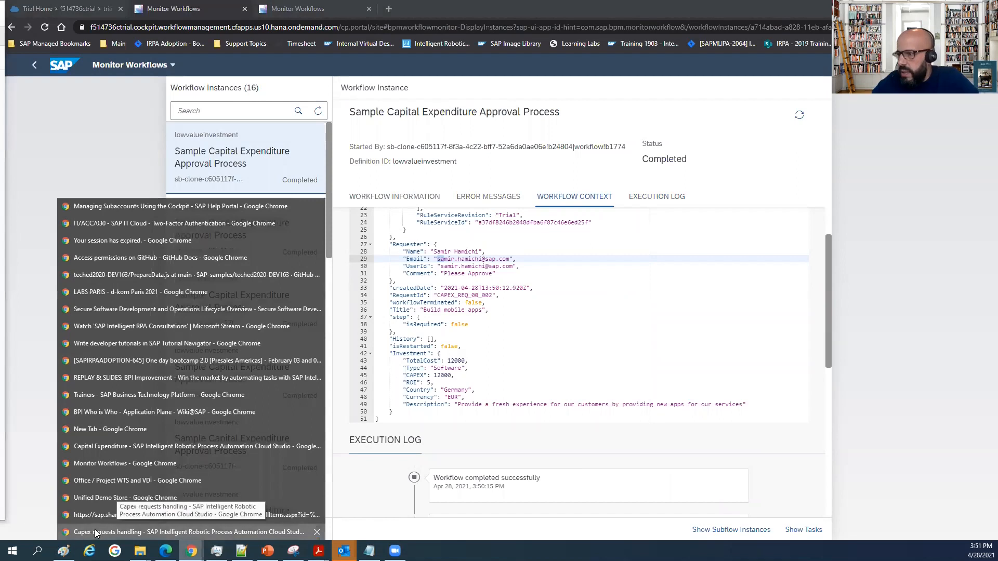
{"action": "left_click", "coordinate": [102, 532]}
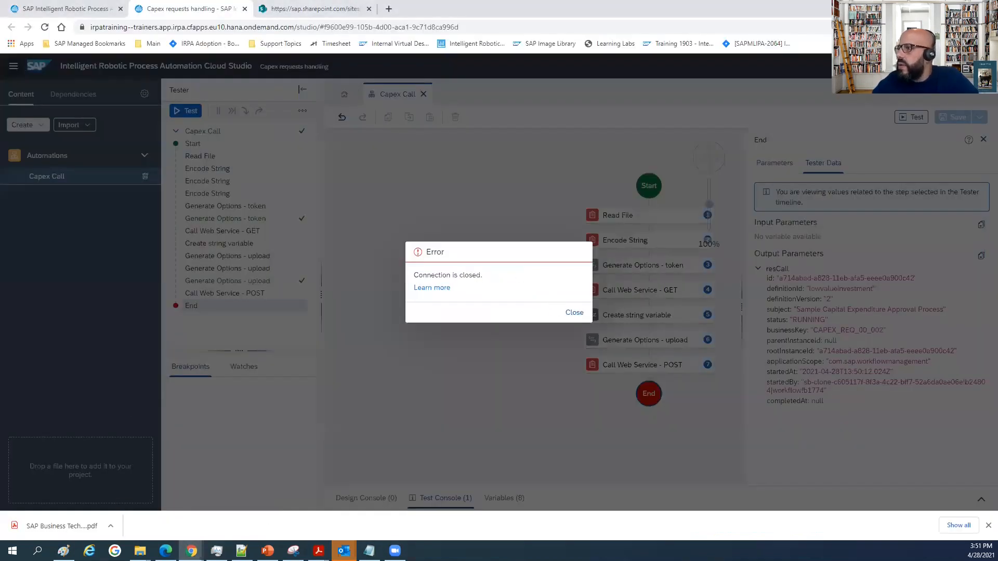
{"action": "double_click", "coordinate": [823, 7]}
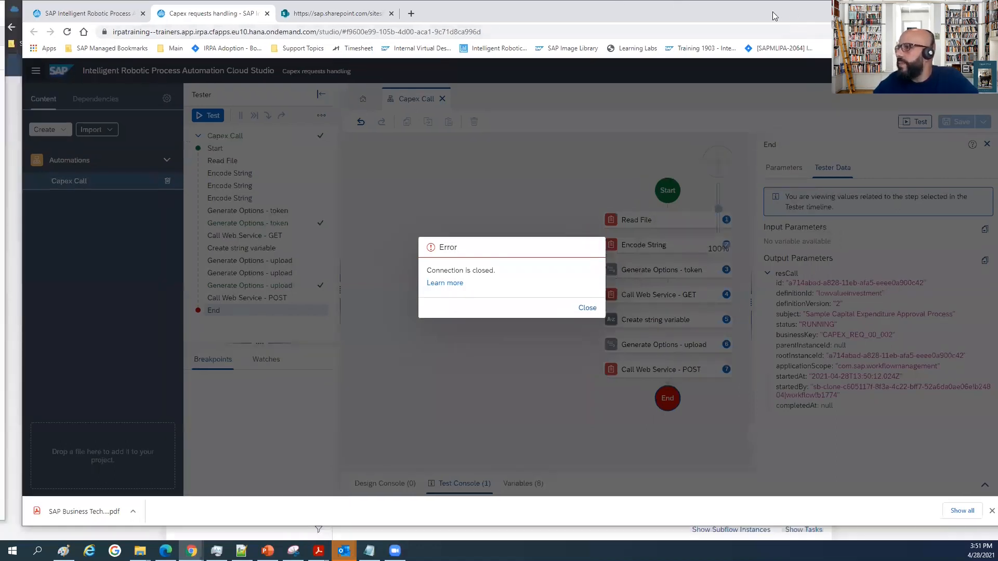
{"action": "left_click", "coordinate": [938, 6]}
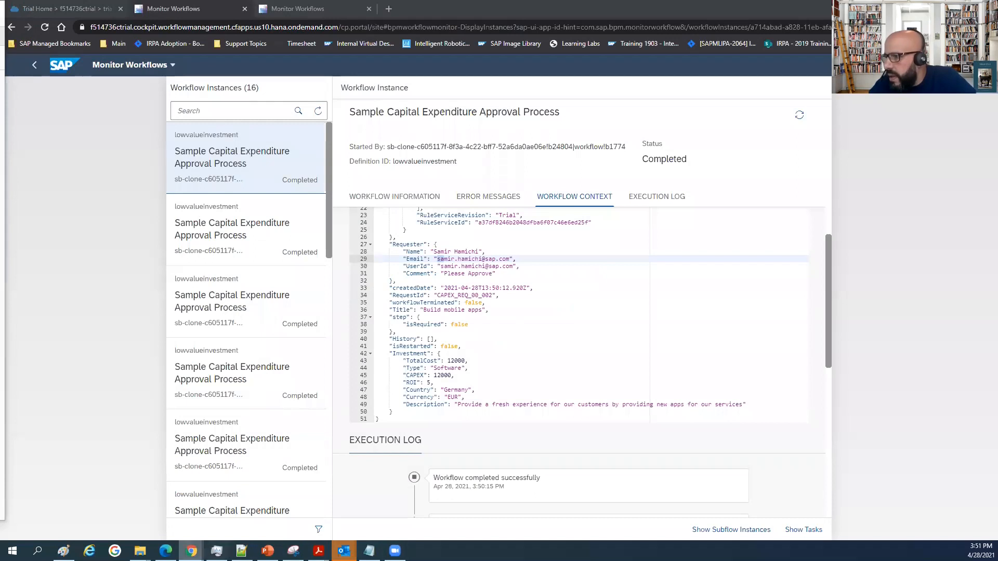
{"action": "left_click", "coordinate": [191, 551]}
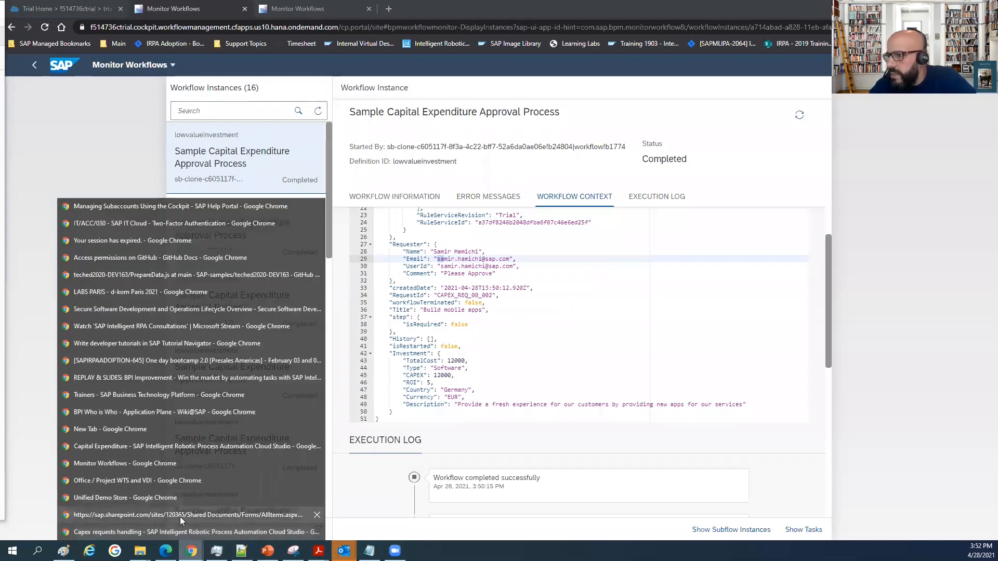
{"action": "left_click", "coordinate": [182, 462]}
{"action": "left_click", "coordinate": [182, 464]}
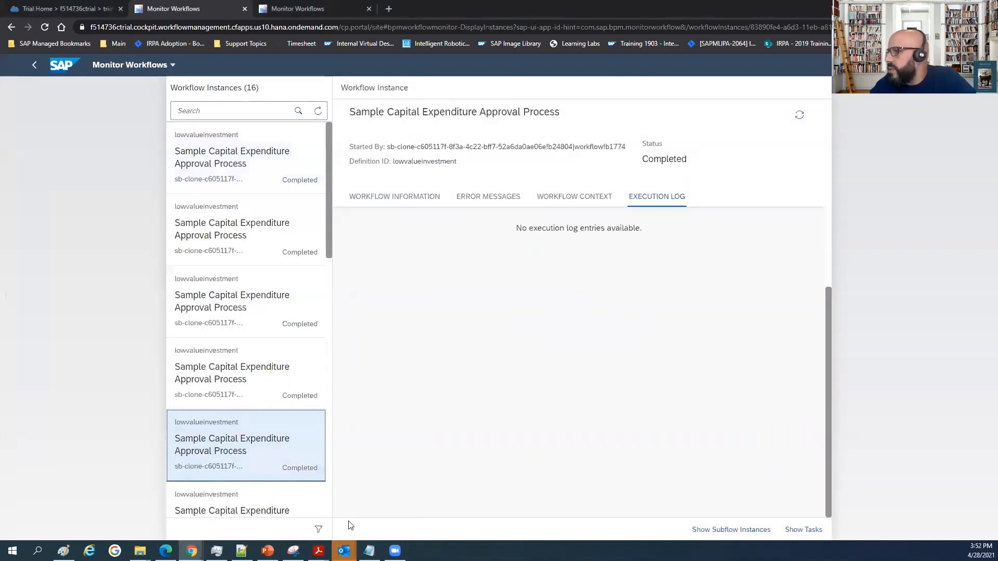
{"action": "left_click", "coordinate": [191, 550]}
{"action": "left_click", "coordinate": [173, 538]}
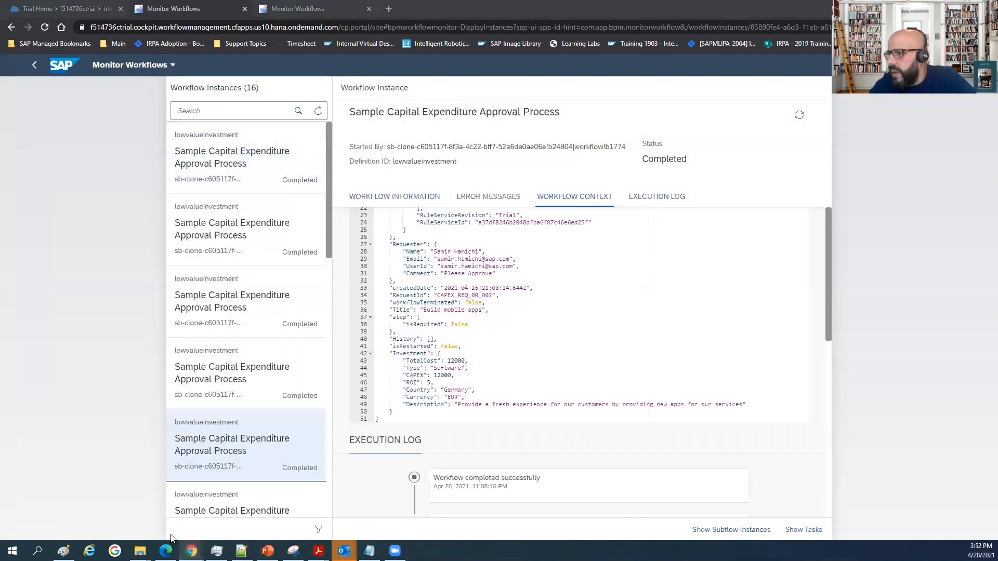
{"action": "left_click", "coordinate": [192, 551]}
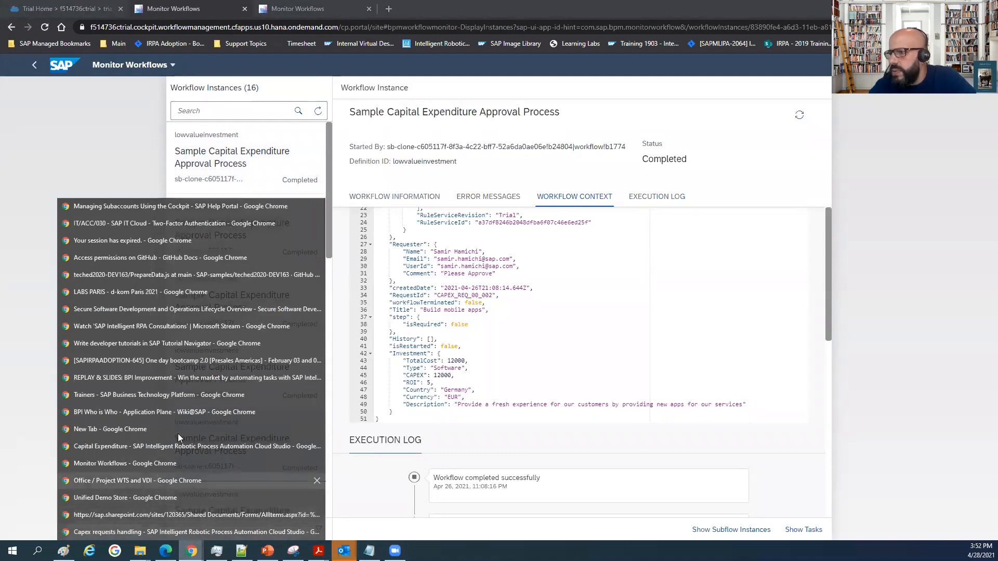
{"action": "left_click", "coordinate": [174, 447]}
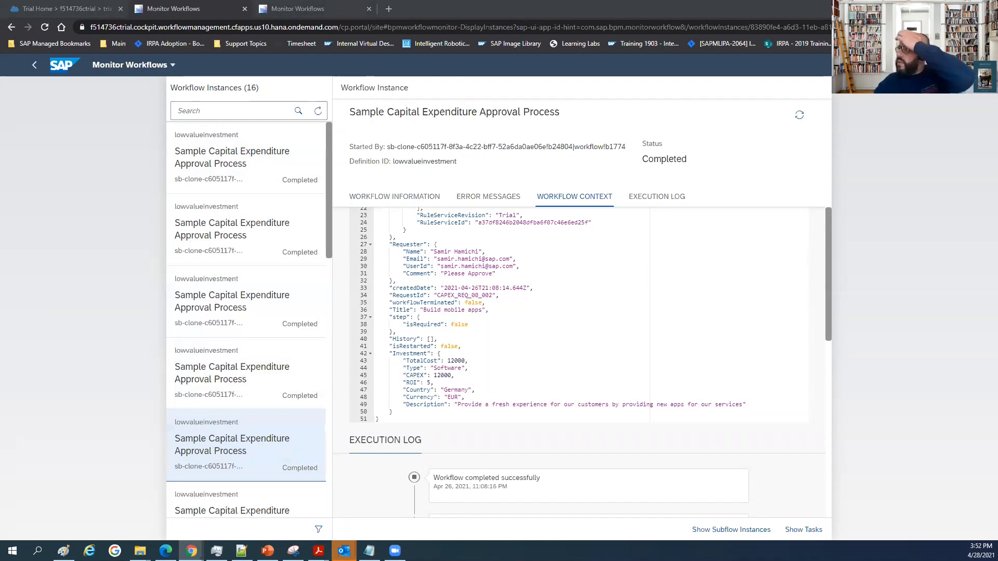
Minimize the Monitor Workflows window and switch back to the Capex requests handling project in Cloud Studio, maximized.
{"action": "left_click", "coordinate": [938, 8]}
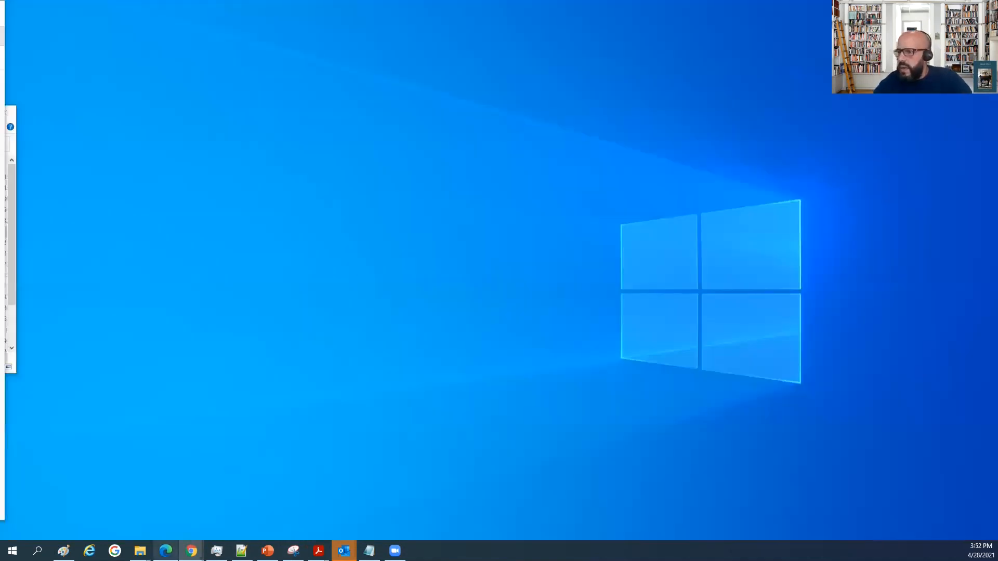
{"action": "left_click", "coordinate": [192, 547]}
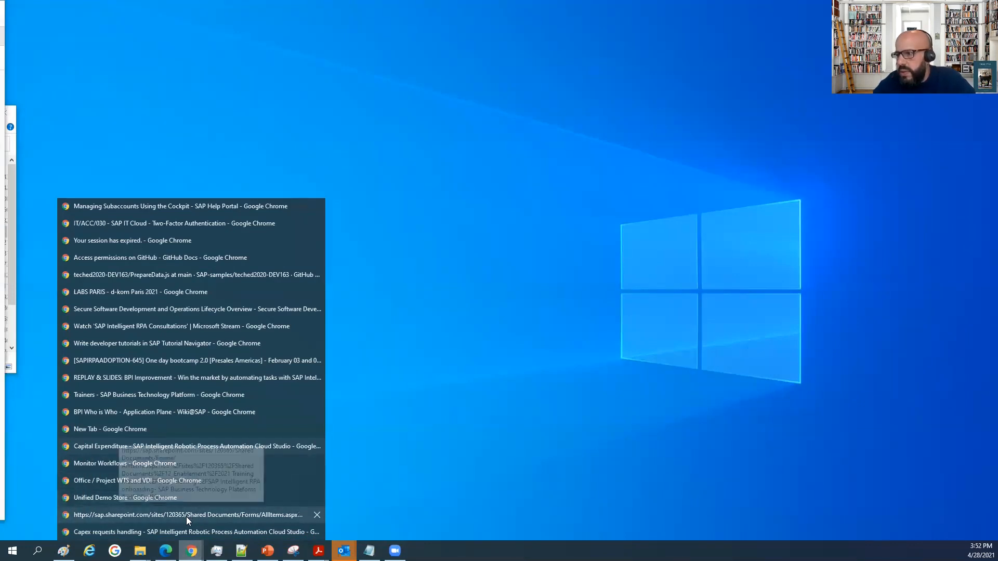
{"action": "left_click", "coordinate": [183, 534]}
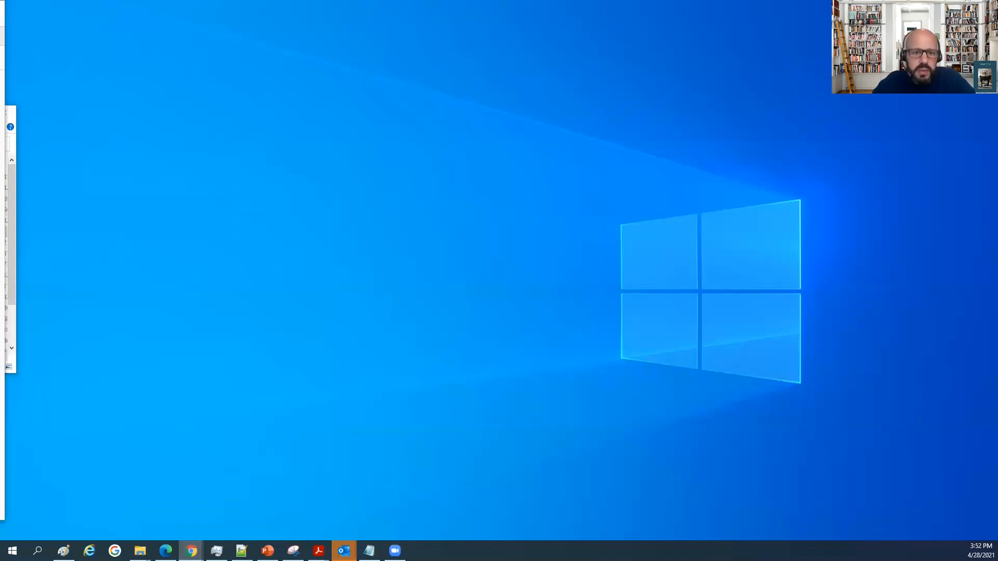
{"action": "double_click", "coordinate": [774, 30]}
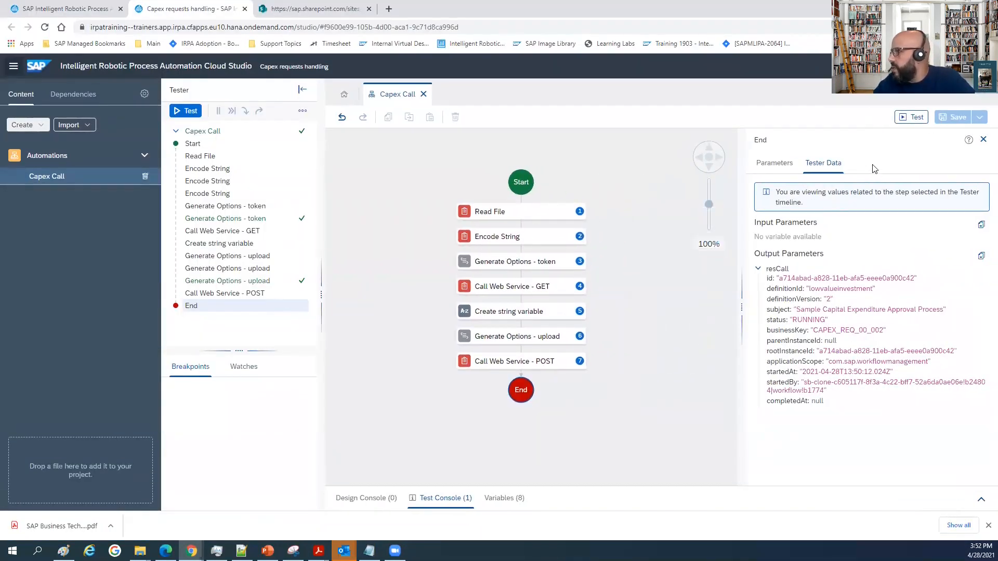
Close the End step details and the tester panel, and consult section 3.4.4 of the hands-on PDF guide about adding a project pane.
{"action": "left_click", "coordinate": [983, 139]}
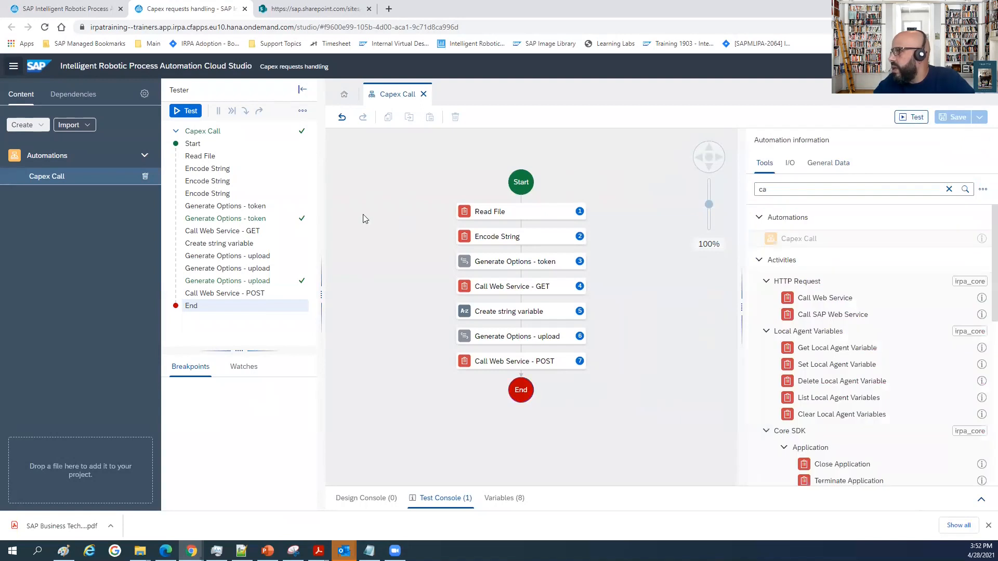
{"action": "left_click", "coordinate": [302, 89]}
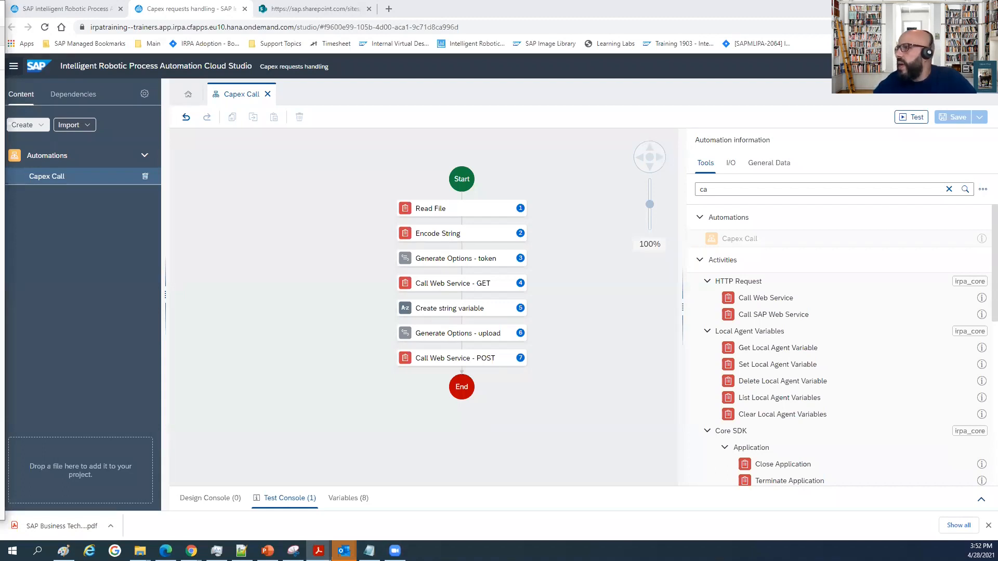
{"action": "key", "text": "alt+Tab"}
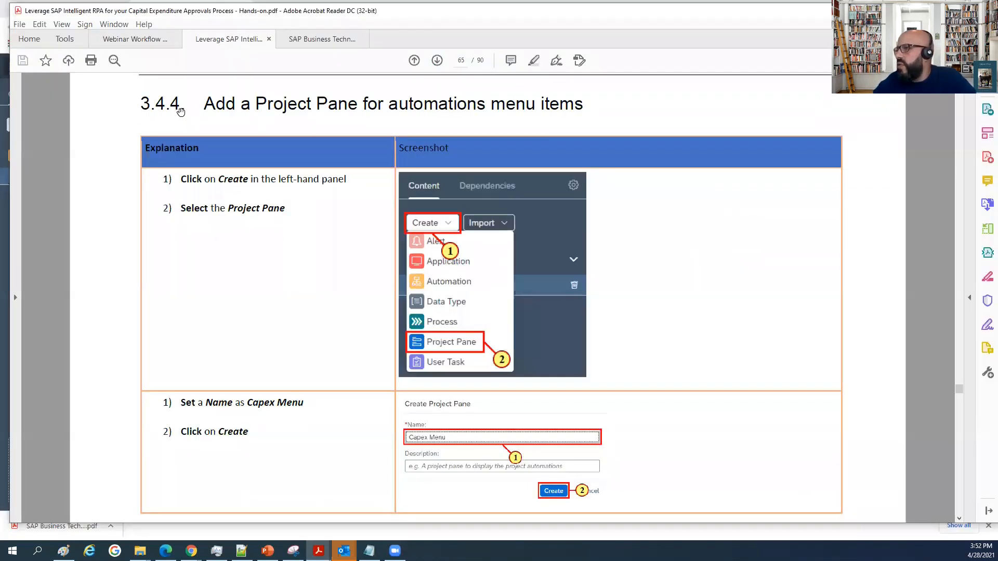
{"action": "scroll", "coordinate": [180, 111], "scroll_direction": "up", "scroll_amount": 8}
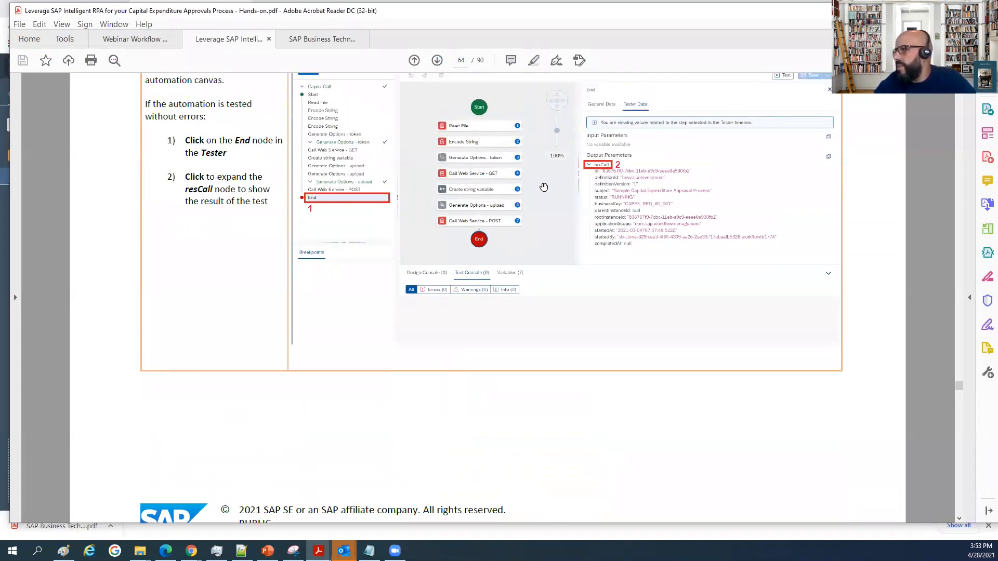
{"action": "scroll", "coordinate": [535, 186], "scroll_direction": "down", "scroll_amount": 8}
{"action": "scroll", "coordinate": [526, 185], "scroll_direction": "down", "scroll_amount": 2}
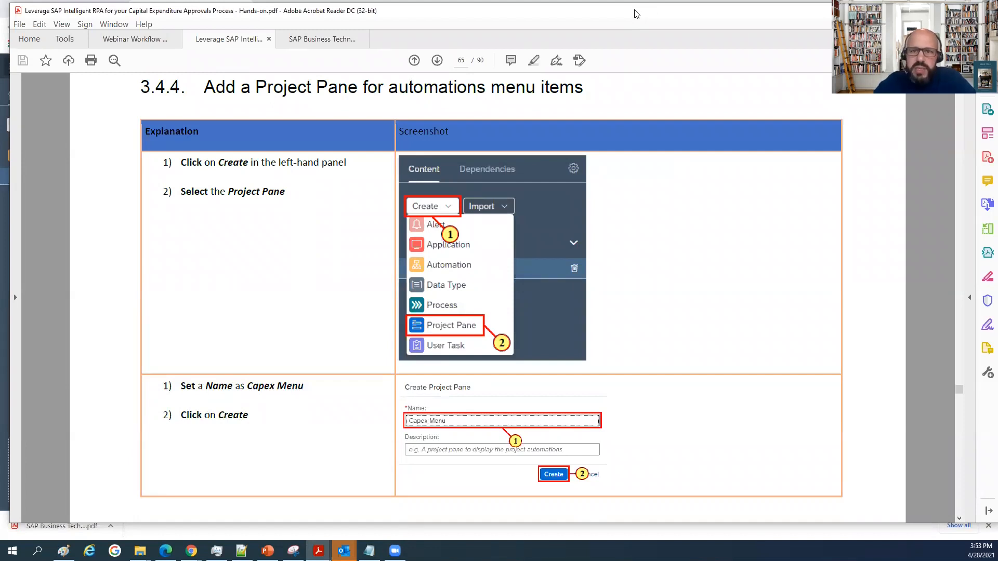
Switch back to Cloud Studio and create a project pane named Capex Menu.
{"action": "key", "text": "alt+Tab"}
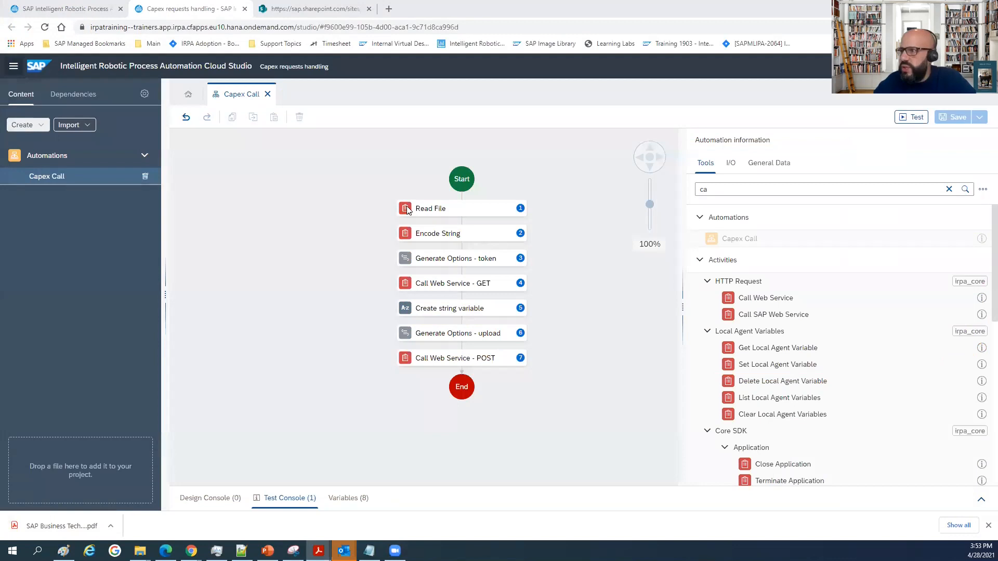
{"action": "left_click", "coordinate": [25, 125]}
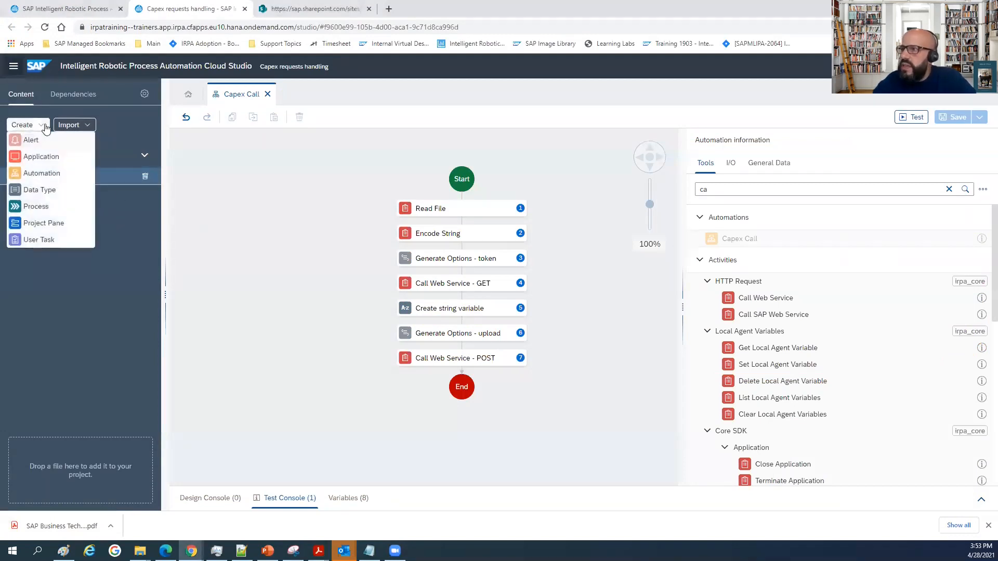
{"action": "left_click", "coordinate": [43, 223]}
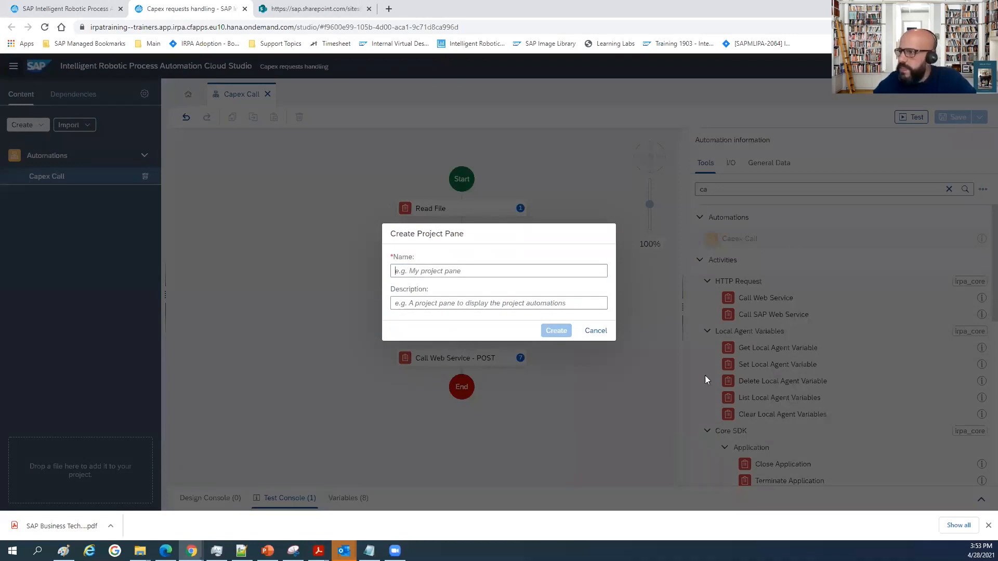
{"action": "type", "text": "Capex Menu"}
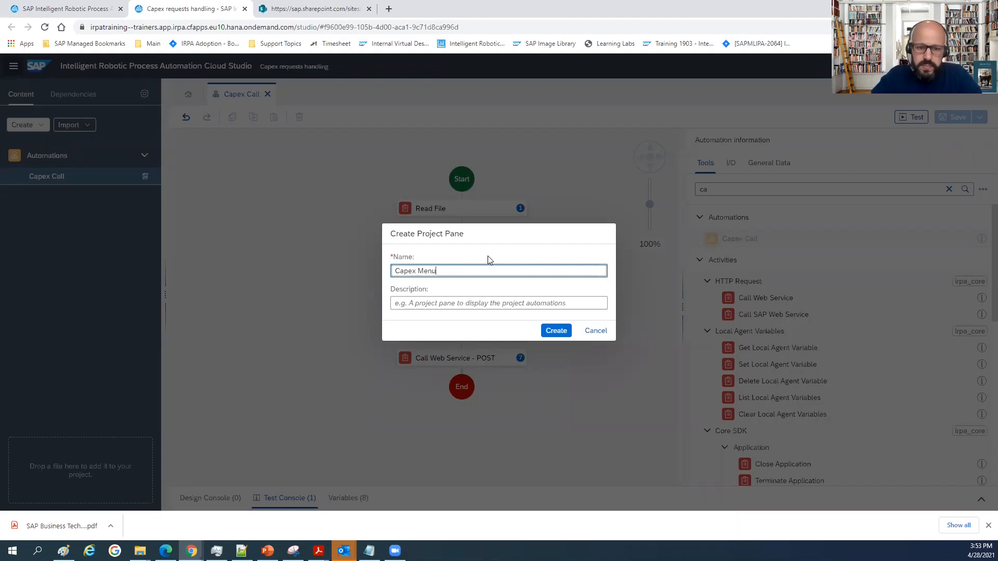
{"action": "left_click", "coordinate": [551, 333]}
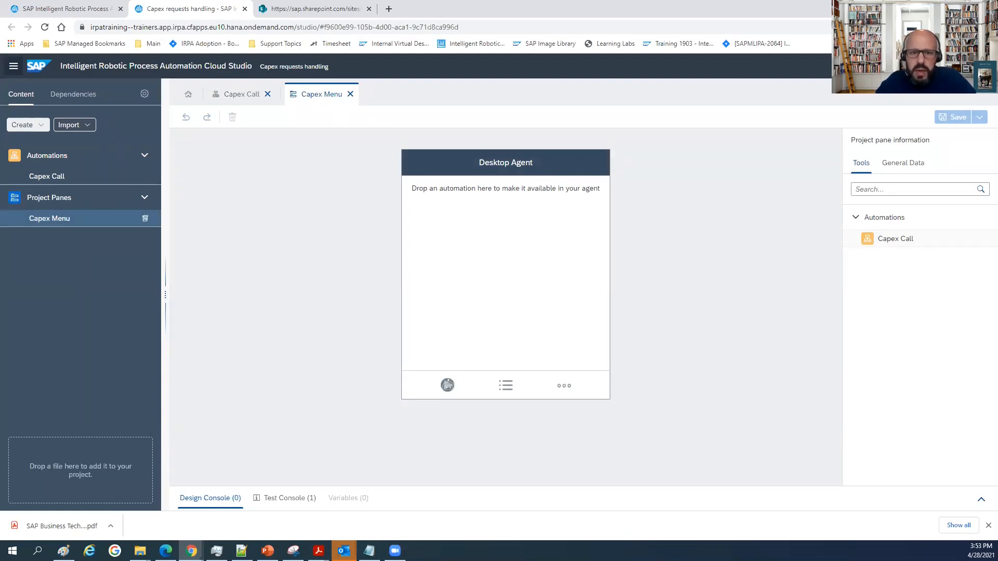
Add the Capex Call automation to the Capex Menu pane, save it and close the open artifacts.
{"action": "left_click_drag", "start_coordinate": [914, 239], "coordinate": [474, 185]}
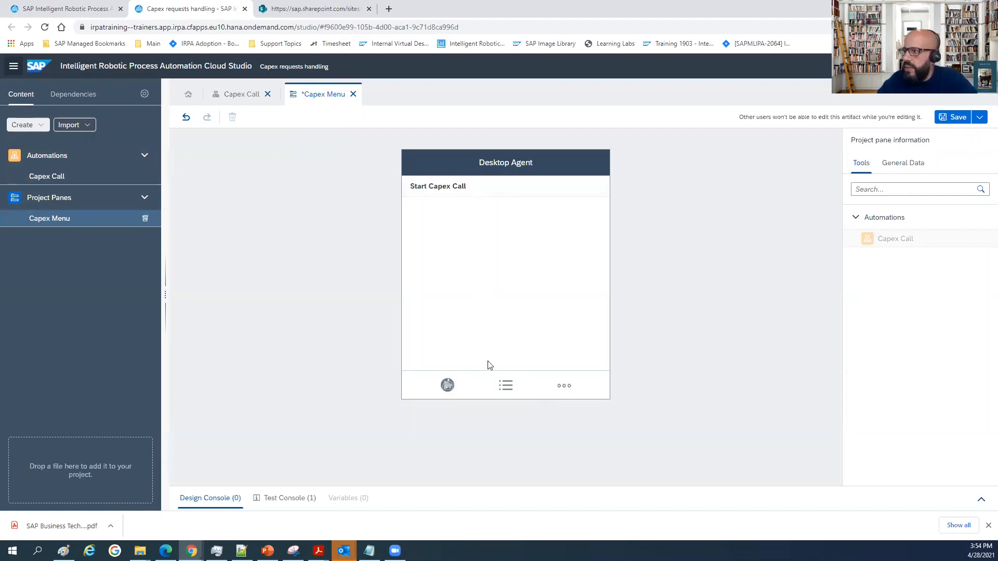
{"action": "left_click", "coordinate": [954, 119]}
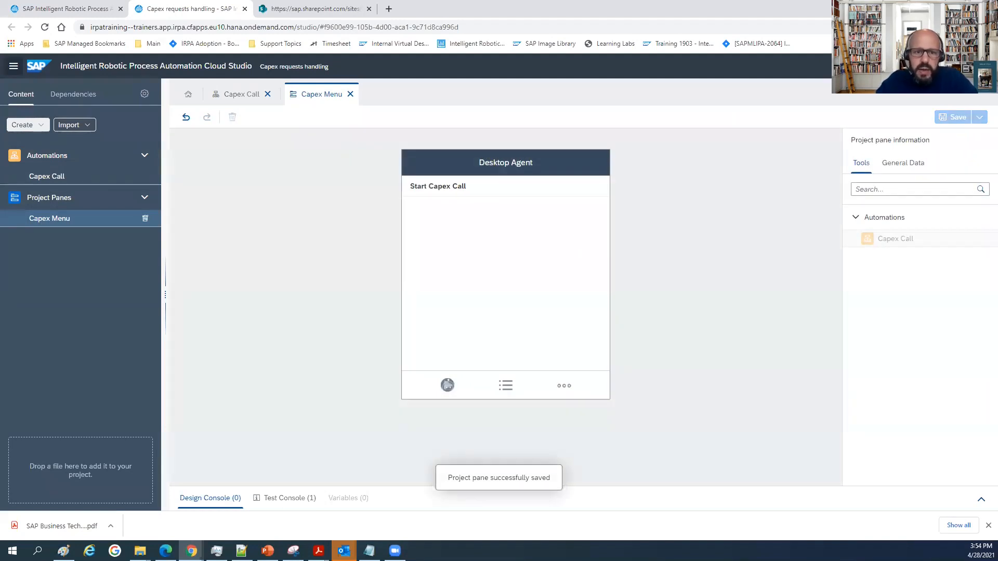
{"action": "left_click", "coordinate": [351, 95]}
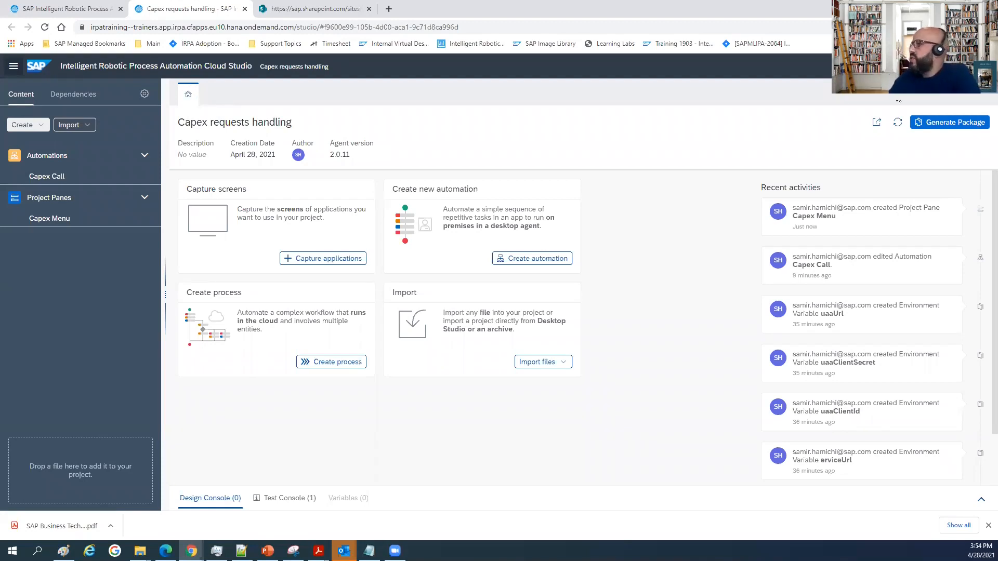
Generate version 1.0.0 of the Capex requests handling package from the project, leaving the description empty.
{"action": "left_click", "coordinate": [918, 124]}
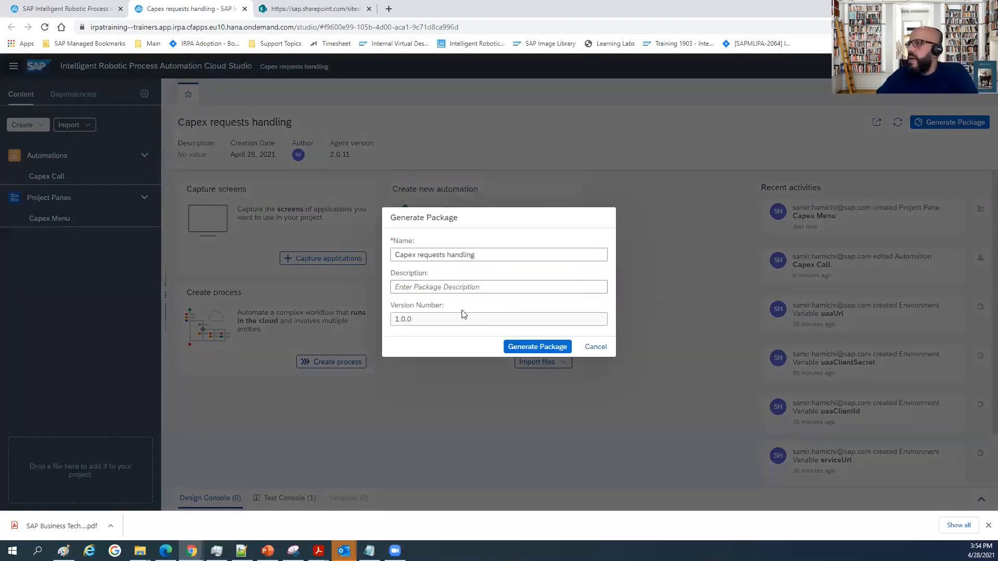
{"action": "left_click", "coordinate": [441, 283]}
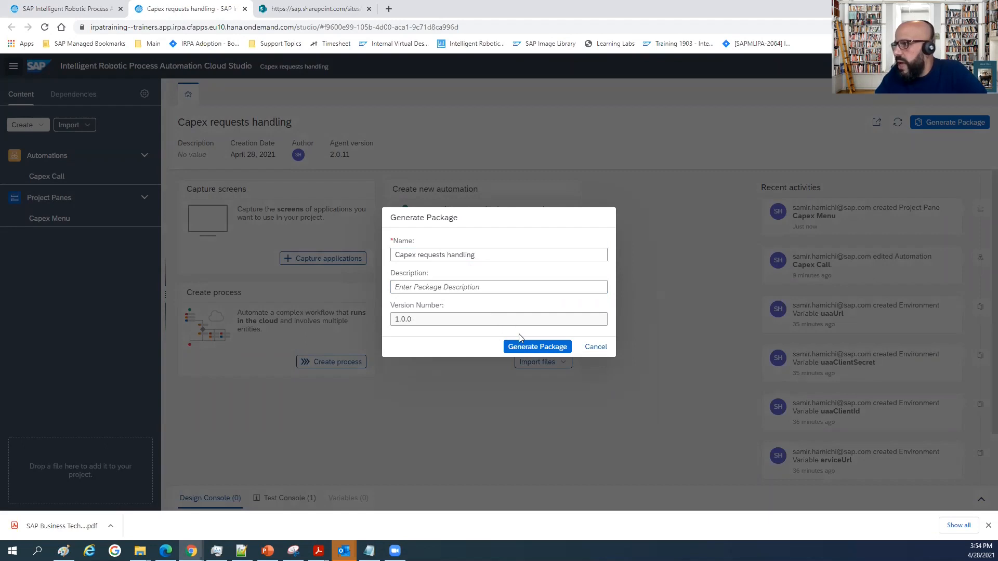
{"action": "left_click", "coordinate": [539, 346]}
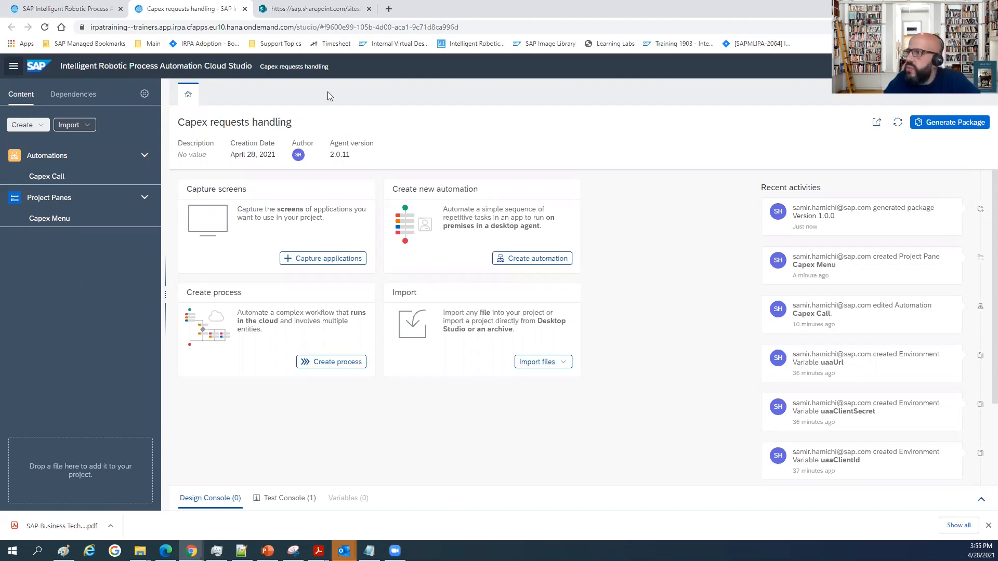
Switch to the Automation Factory and release version 1.0.0 of the Capex requests handling package.
{"action": "left_click", "coordinate": [66, 11]}
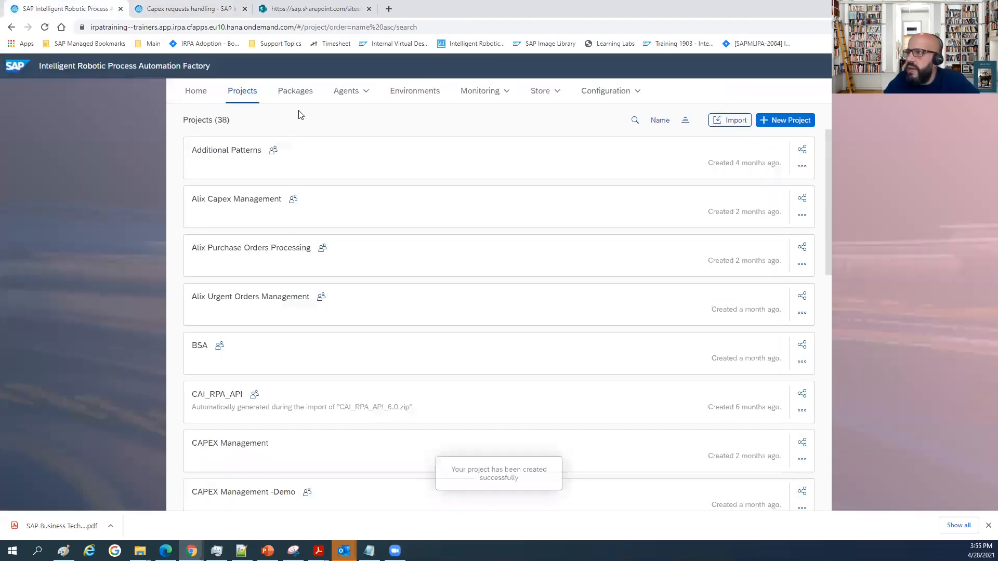
{"action": "left_click", "coordinate": [287, 94]}
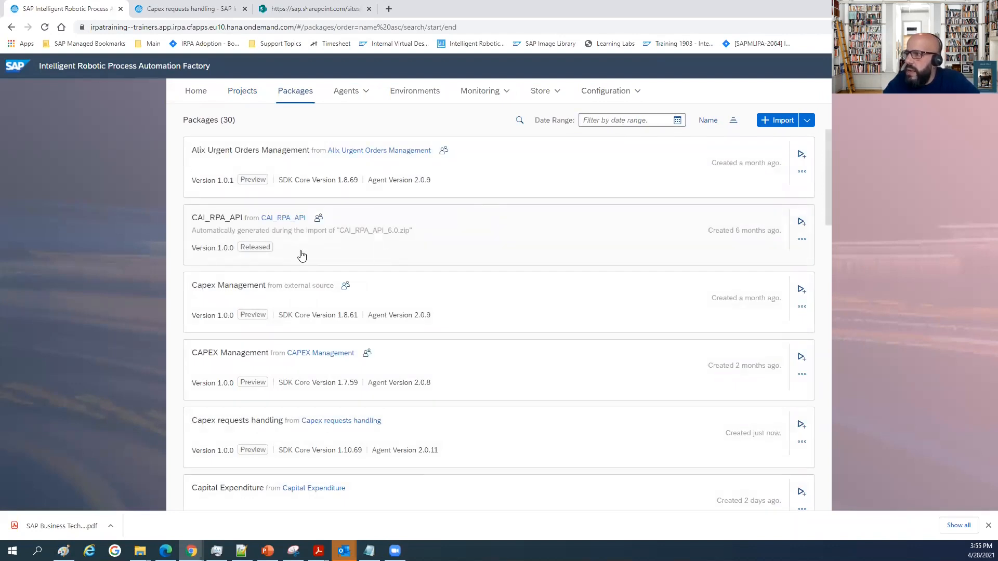
{"action": "scroll", "coordinate": [299, 375], "scroll_direction": "down", "scroll_amount": 1}
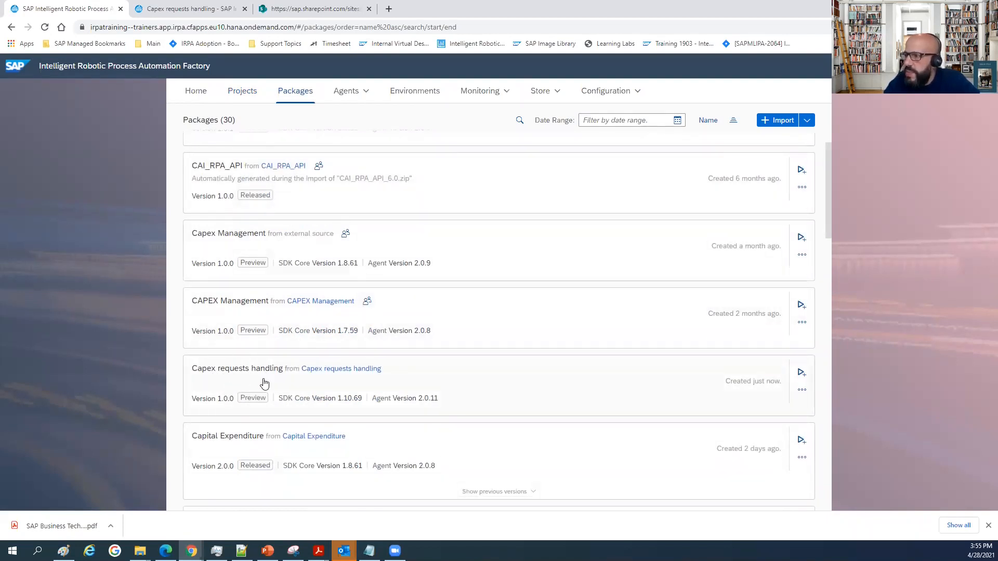
{"action": "left_click", "coordinate": [802, 390]}
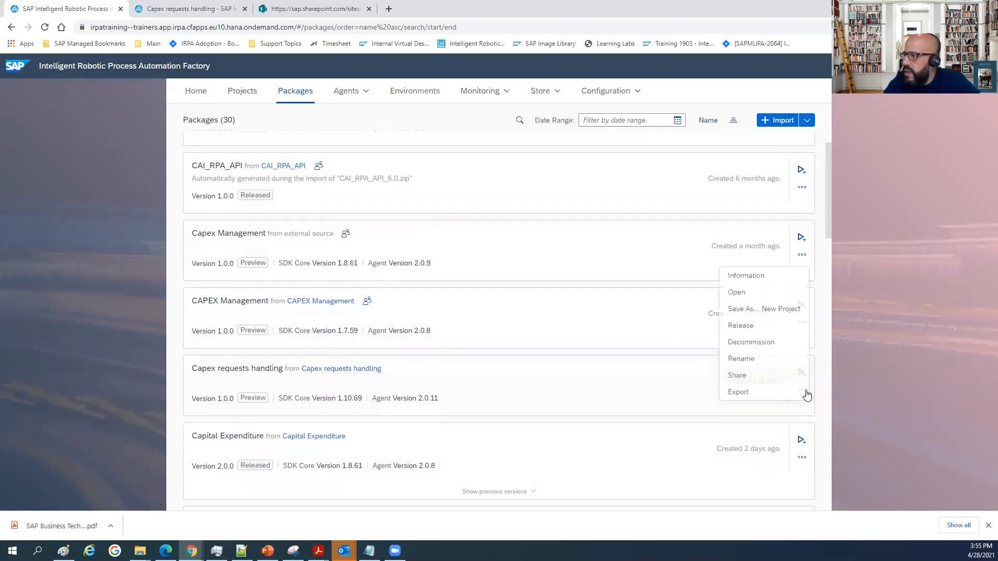
{"action": "left_click", "coordinate": [762, 325]}
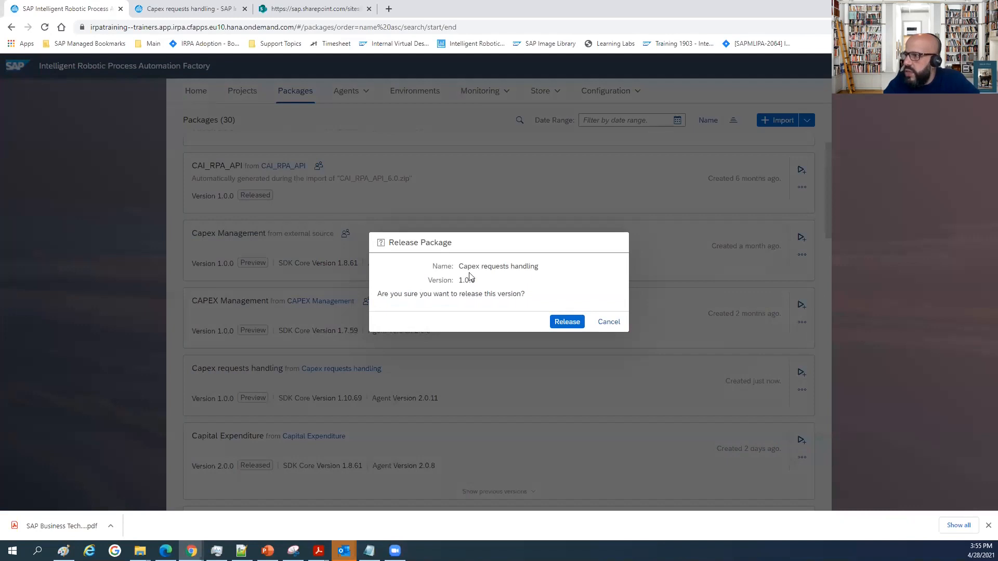
{"action": "left_click", "coordinate": [566, 321]}
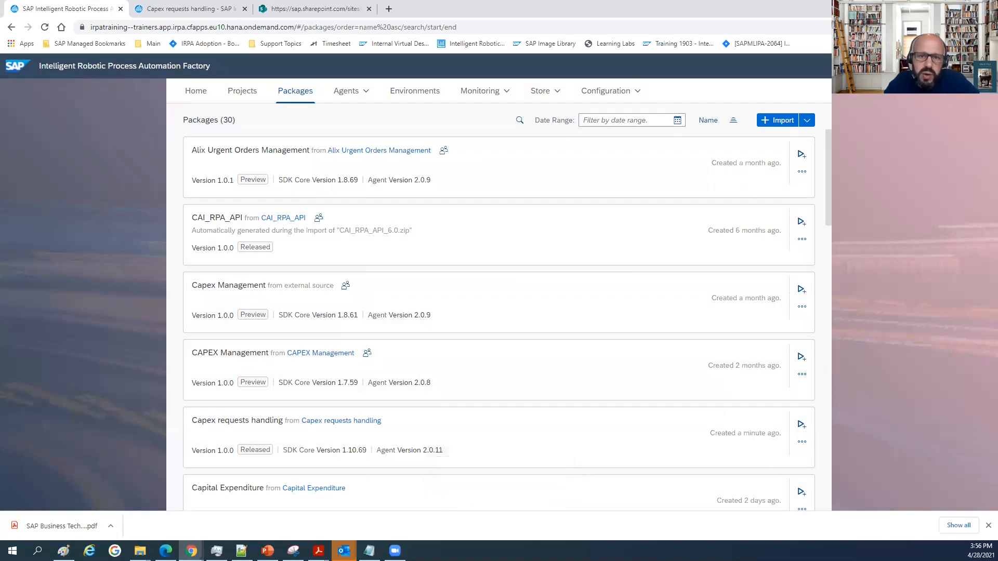
Add the released Capex requests handling 1.0.0 package to the Capex Request test environment and deploy it.
{"action": "left_click", "coordinate": [414, 94]}
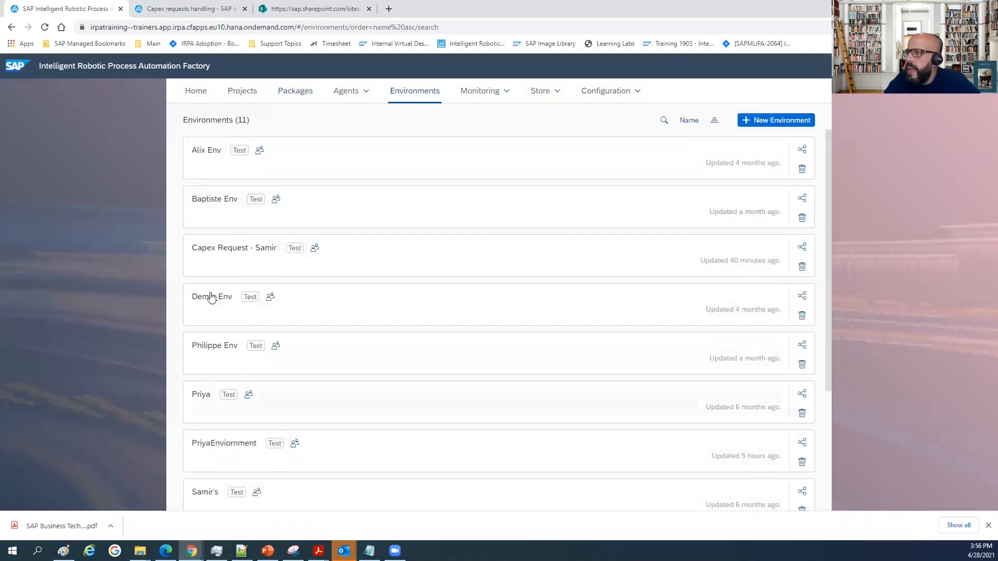
{"action": "left_click", "coordinate": [232, 254]}
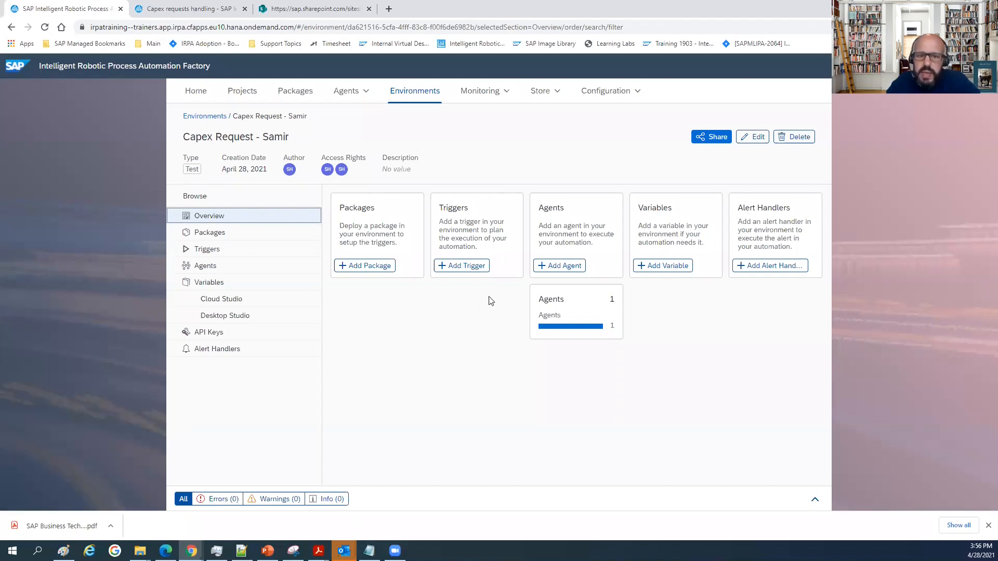
{"action": "left_click", "coordinate": [366, 271]}
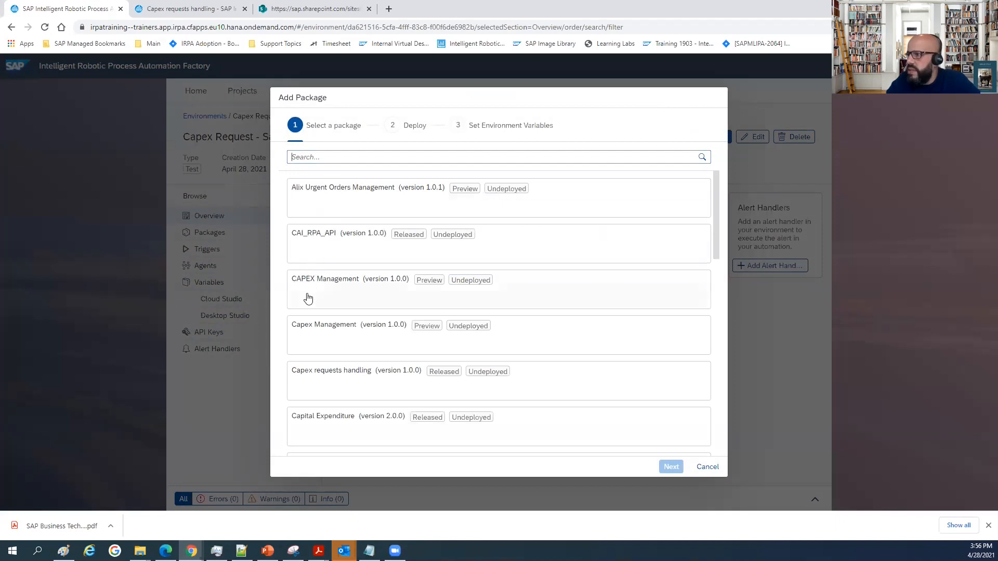
{"action": "left_click", "coordinate": [343, 378]}
{"action": "left_click", "coordinate": [670, 467]}
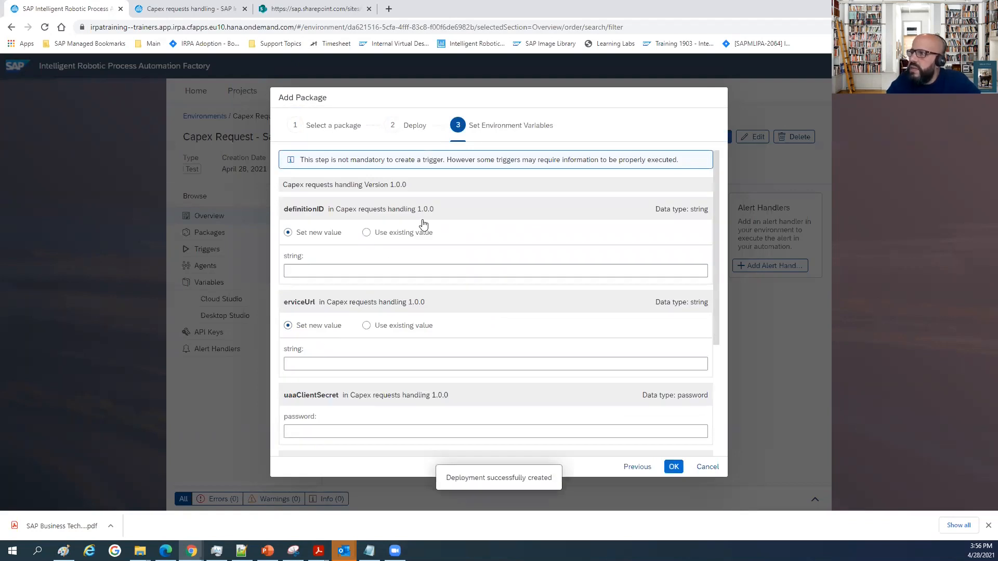
{"action": "scroll", "coordinate": [423, 225], "scroll_direction": "down", "scroll_amount": 1}
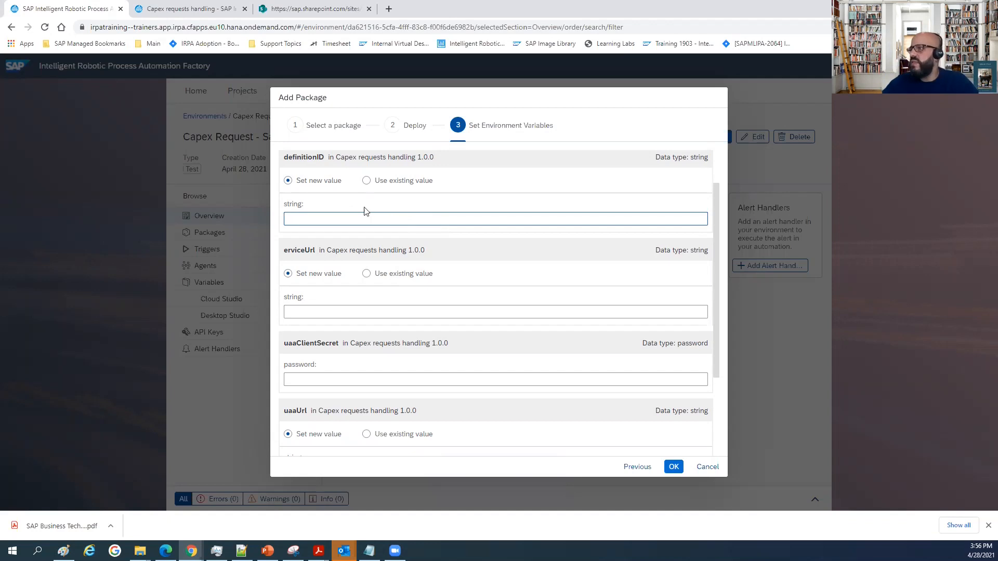
{"action": "scroll", "coordinate": [357, 212], "scroll_direction": "up", "scroll_amount": 1}
{"action": "left_click", "coordinate": [317, 271]}
{"action": "type", "text": "default"}
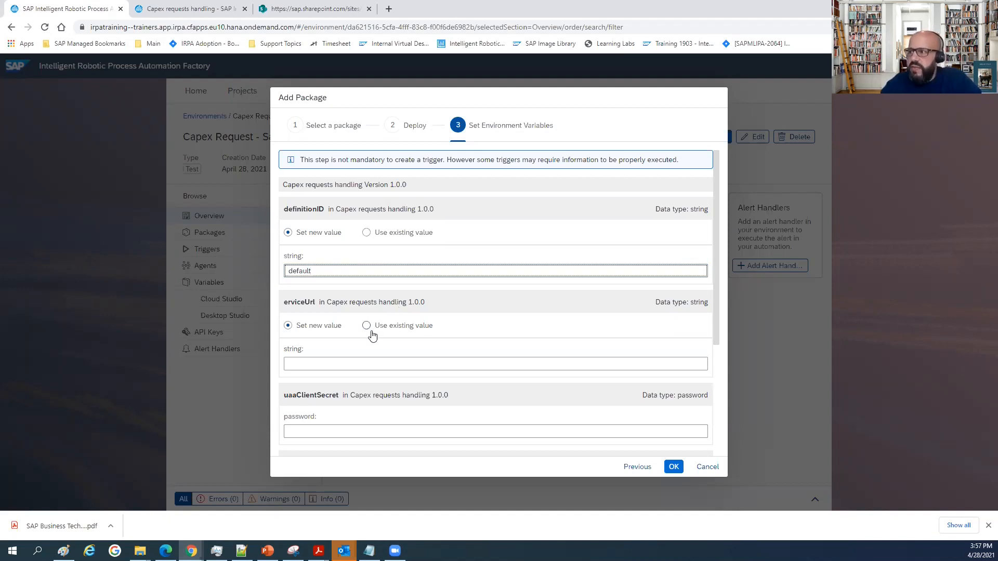
{"action": "scroll", "coordinate": [370, 335], "scroll_direction": "down", "scroll_amount": 2}
{"action": "left_click", "coordinate": [368, 551]}
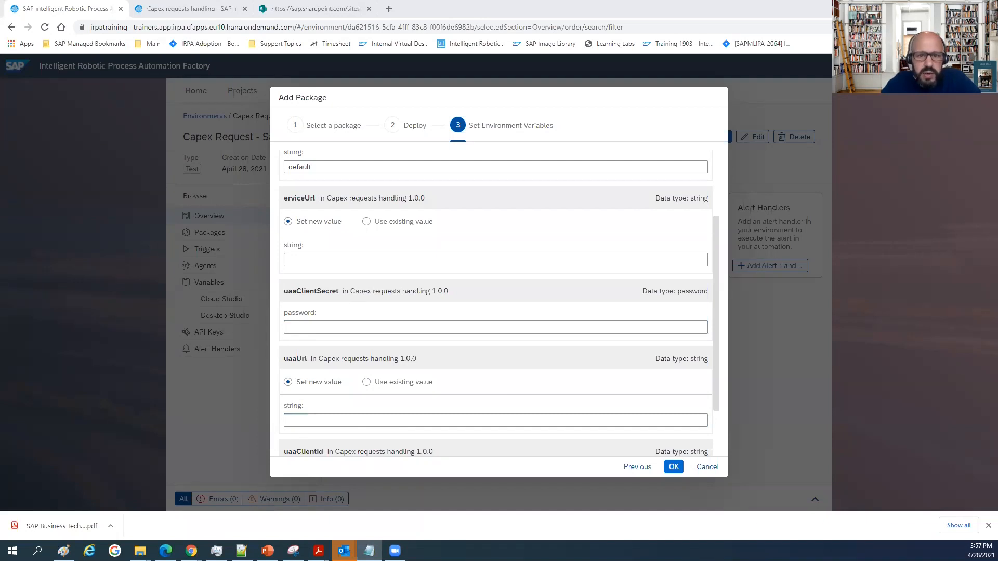
{"action": "left_click", "coordinate": [344, 255]}
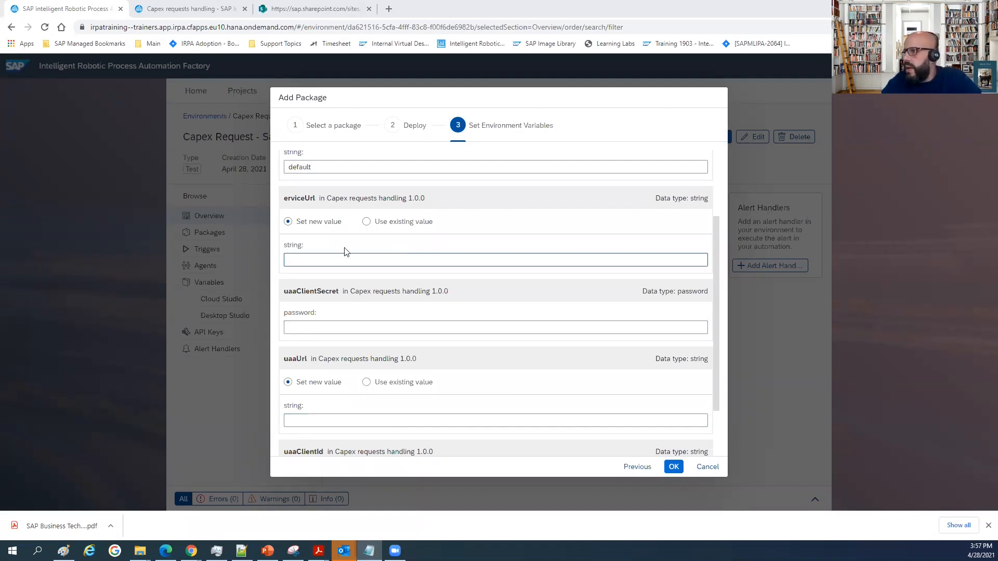
{"action": "key", "text": "ctrl+v"}
Copy the client secret from the notes and paste it as the uaaClientSecret variable's value.
{"action": "left_click", "coordinate": [318, 327]}
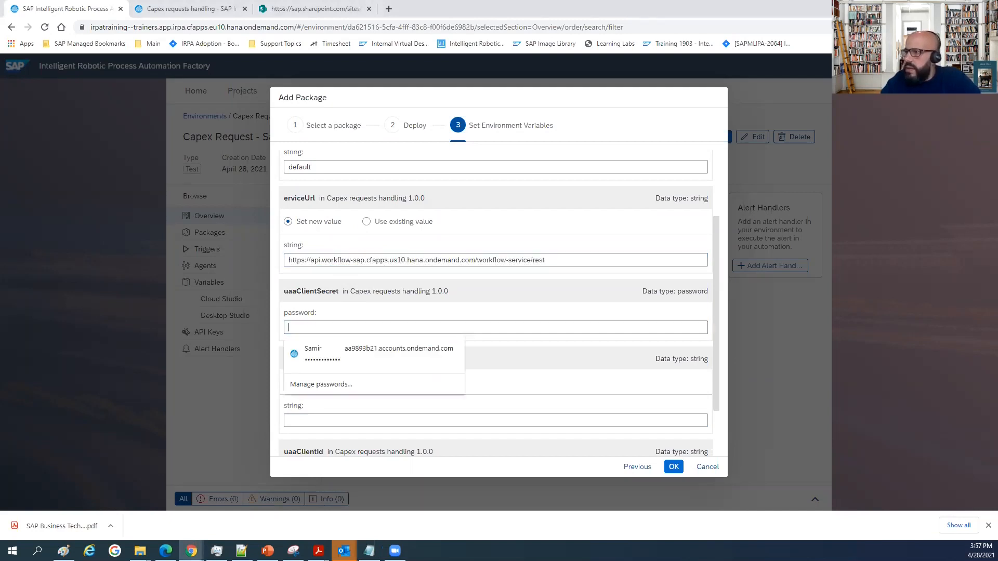
{"action": "key", "text": "alt+Tab"}
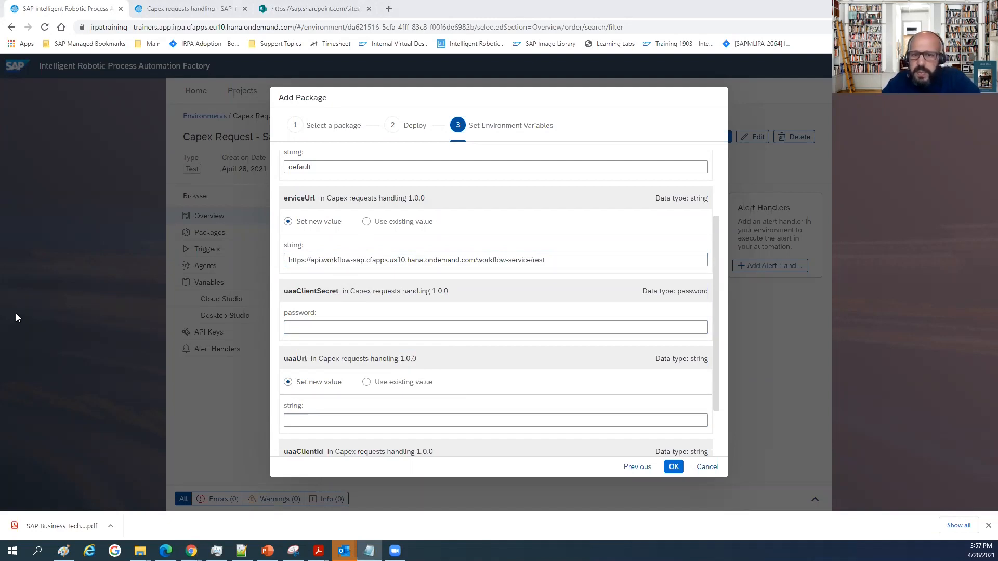
{"action": "left_click", "coordinate": [364, 327]}
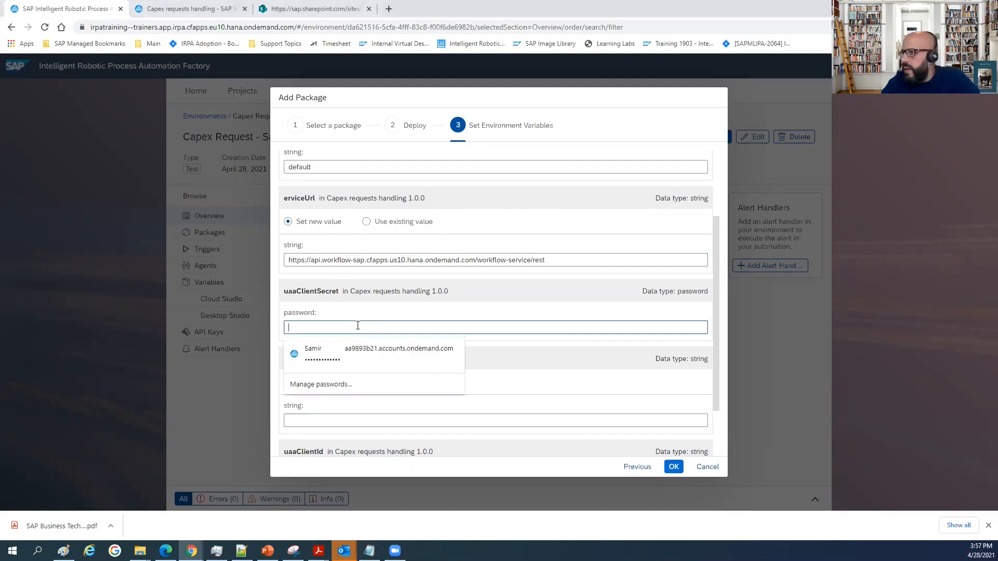
{"action": "key", "text": "ctrl+v"}
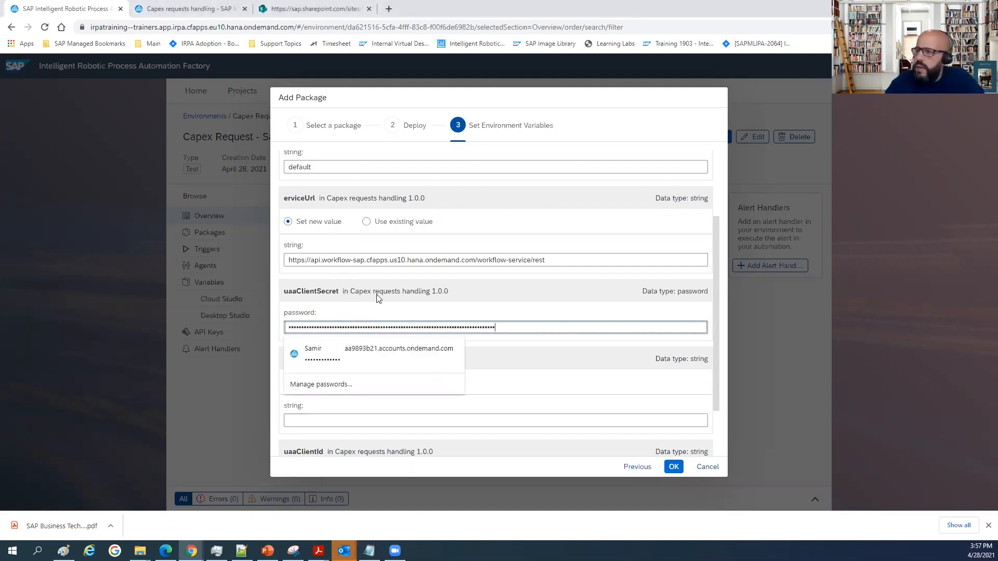
{"action": "left_click", "coordinate": [425, 296]}
{"action": "scroll", "coordinate": [338, 395], "scroll_direction": "down", "scroll_amount": 1}
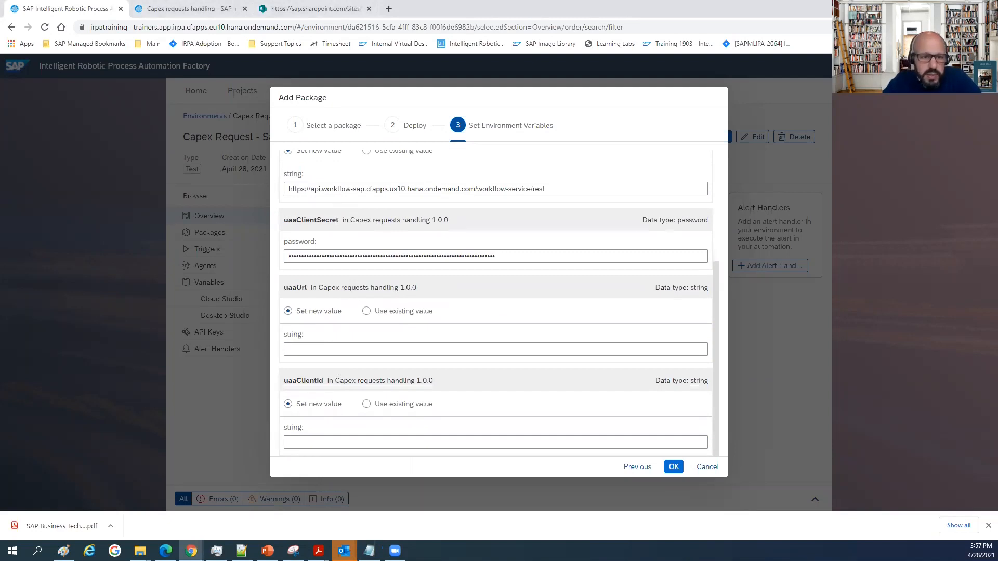
Copy the authentication URL from the notes and paste it as the uaaUrl variable's new value.
{"action": "key", "text": "alt+Tab"}
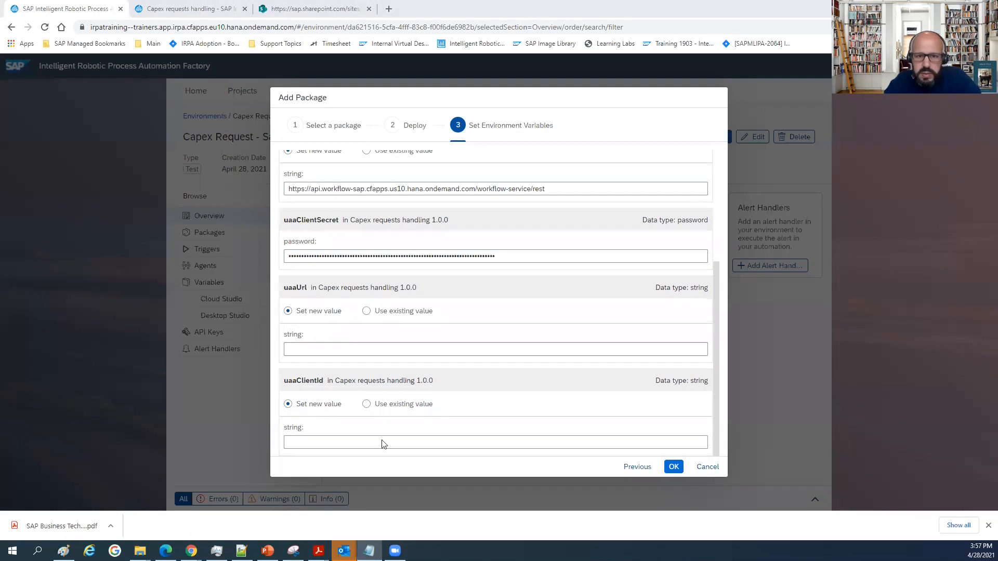
{"action": "left_click", "coordinate": [351, 350]}
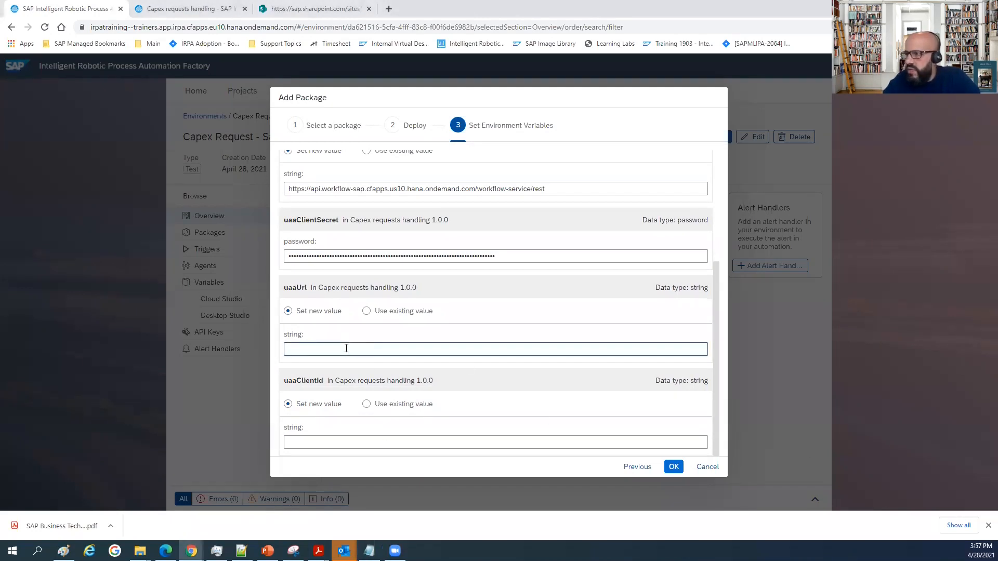
{"action": "type", "text": "https://f514736ctrial.authentication.us10.hana.ondemand.com"}
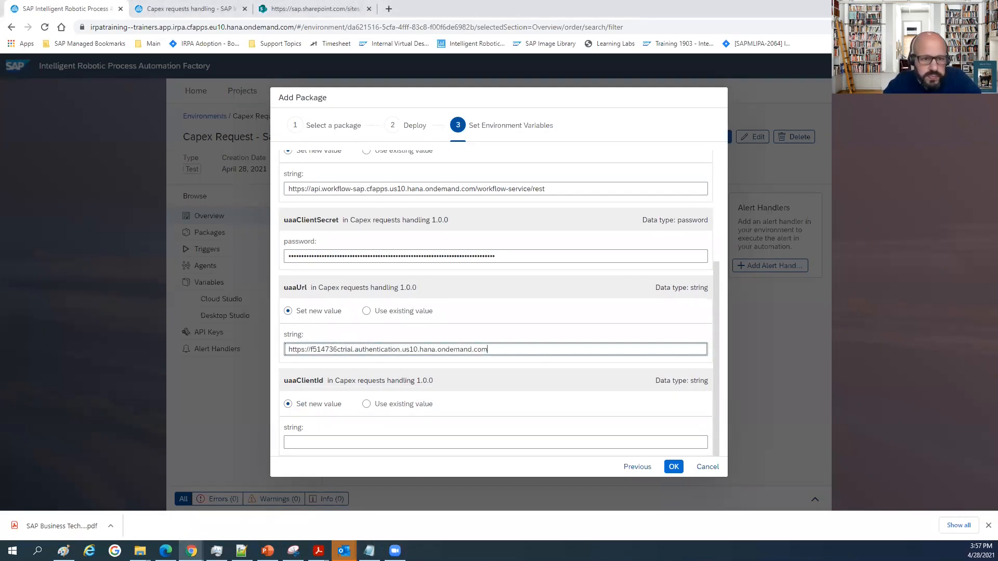
{"action": "scroll", "coordinate": [345, 426], "scroll_direction": "down", "scroll_amount": 1}
{"action": "scroll", "coordinate": [343, 421], "scroll_direction": "down", "scroll_amount": 1}
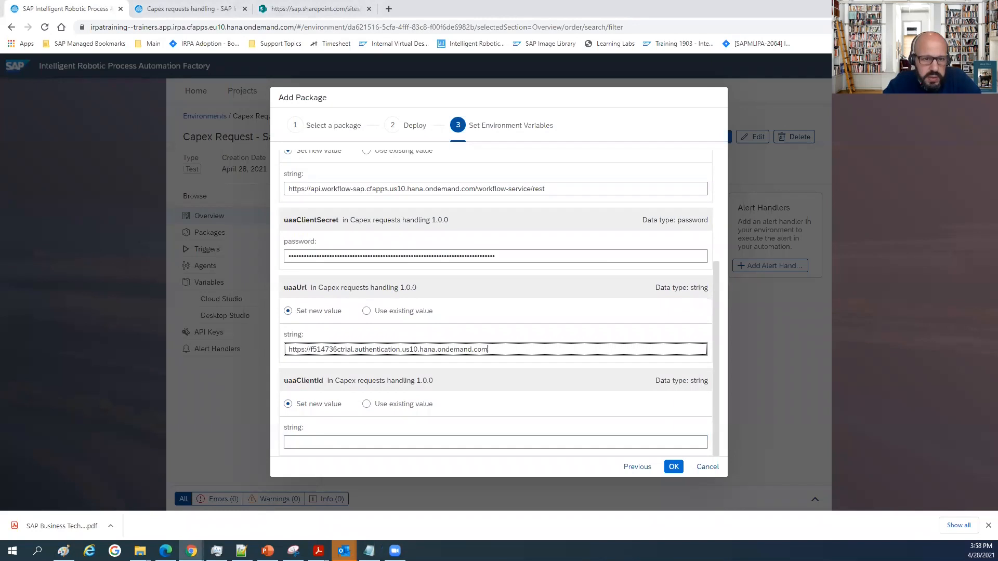
Paste the client ID from the notes as the uaaClientId variable's value and finish adding the package.
{"action": "key", "text": "alt+Tab"}
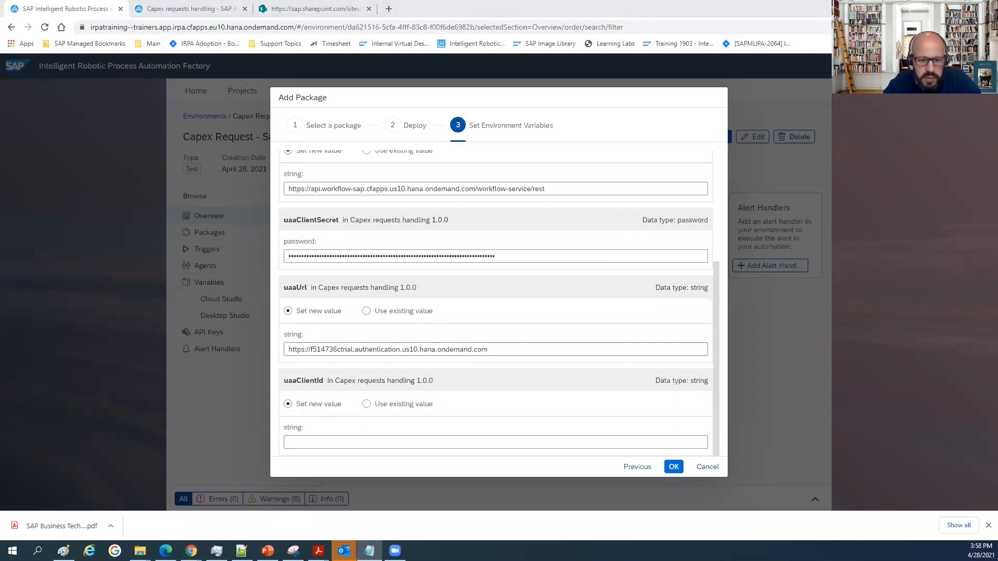
{"action": "left_click", "coordinate": [321, 441]}
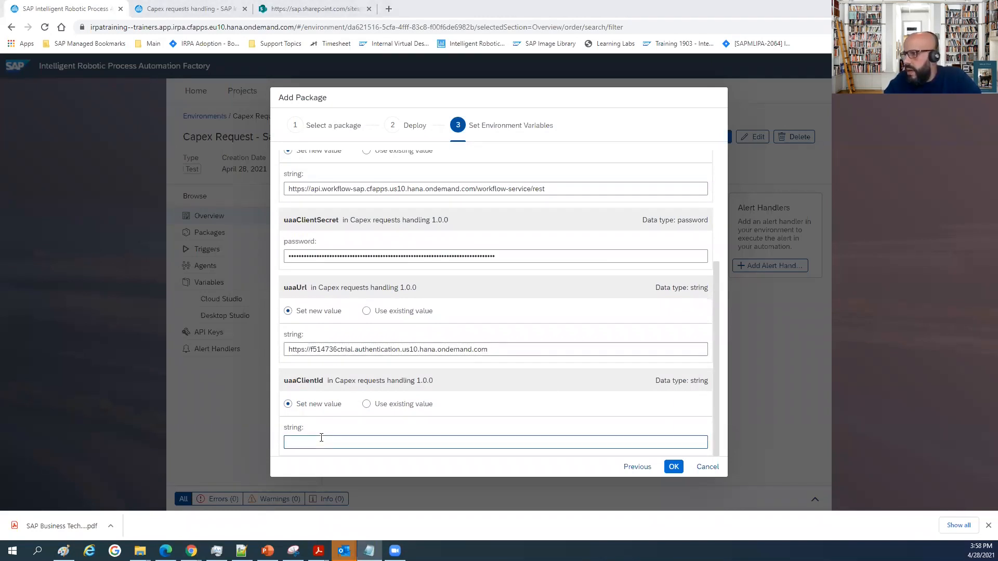
{"action": "type", "text": "sb-clone-c605117f-8f3a-4c22-bff7-52a6da0ae06e!b24804|workflow!b1774"}
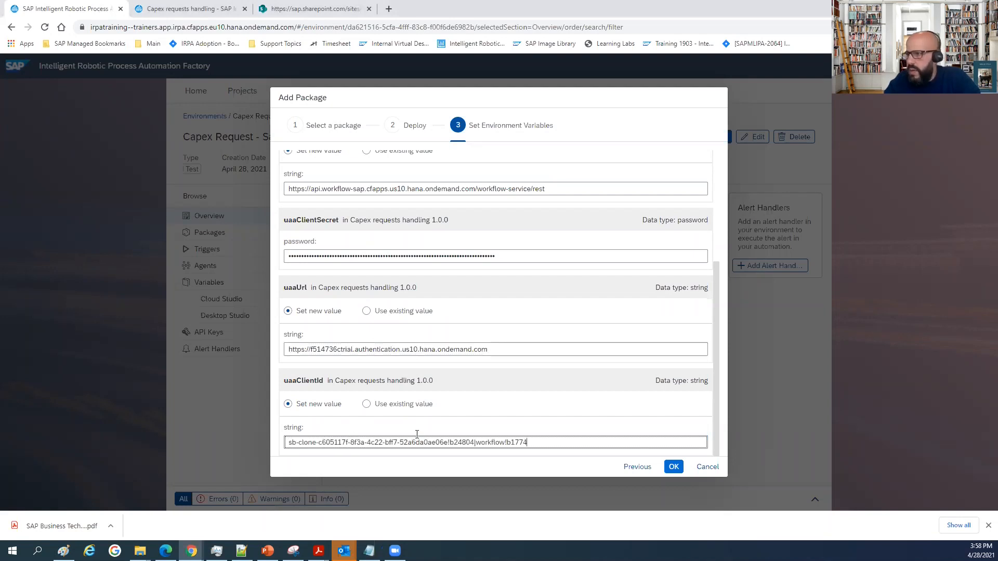
{"action": "left_click", "coordinate": [674, 468]}
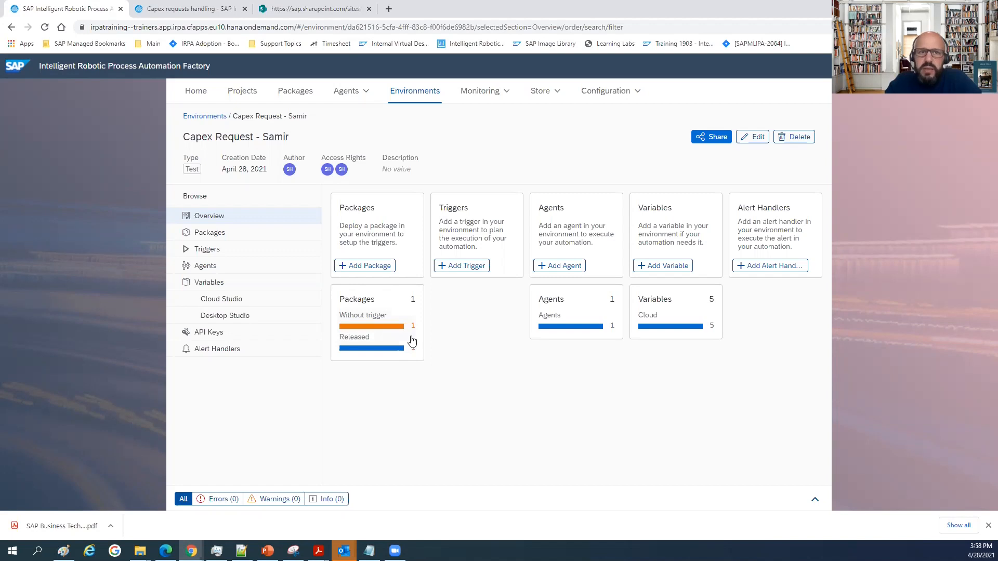
Start a new trigger in the environment for the deployed Capex requests handling 1.0.0 package.
{"action": "left_click", "coordinate": [466, 267]}
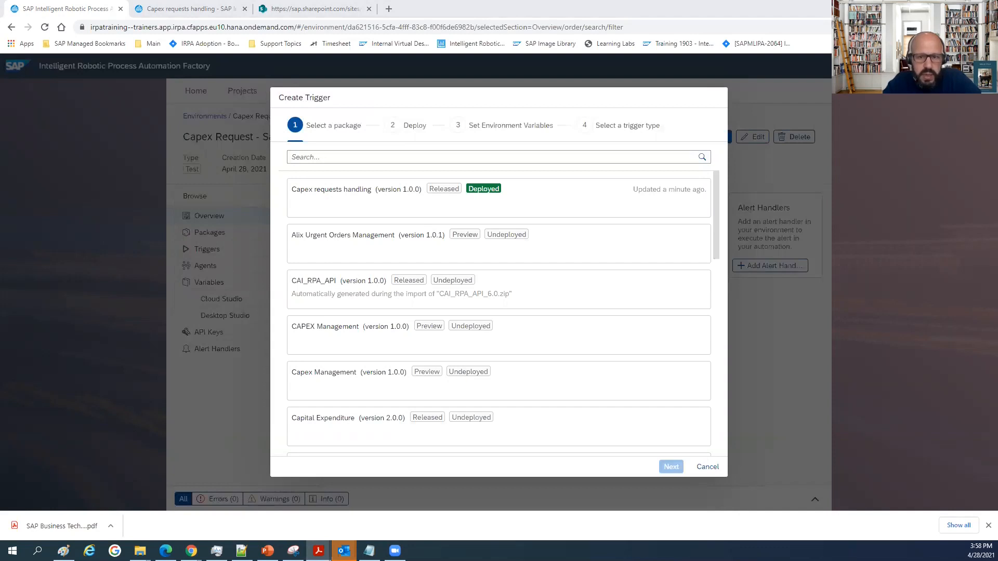
{"action": "left_click", "coordinate": [329, 196]}
{"action": "left_click", "coordinate": [670, 466]}
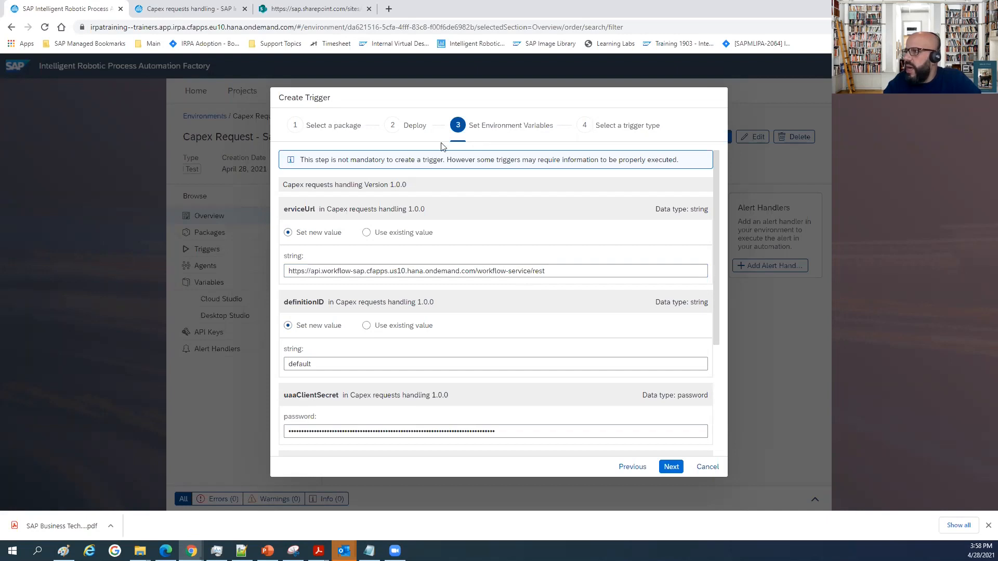
Review and keep the trigger's environment variable values, and choose the Attended trigger type.
{"action": "scroll", "coordinate": [395, 265], "scroll_direction": "down", "scroll_amount": 3}
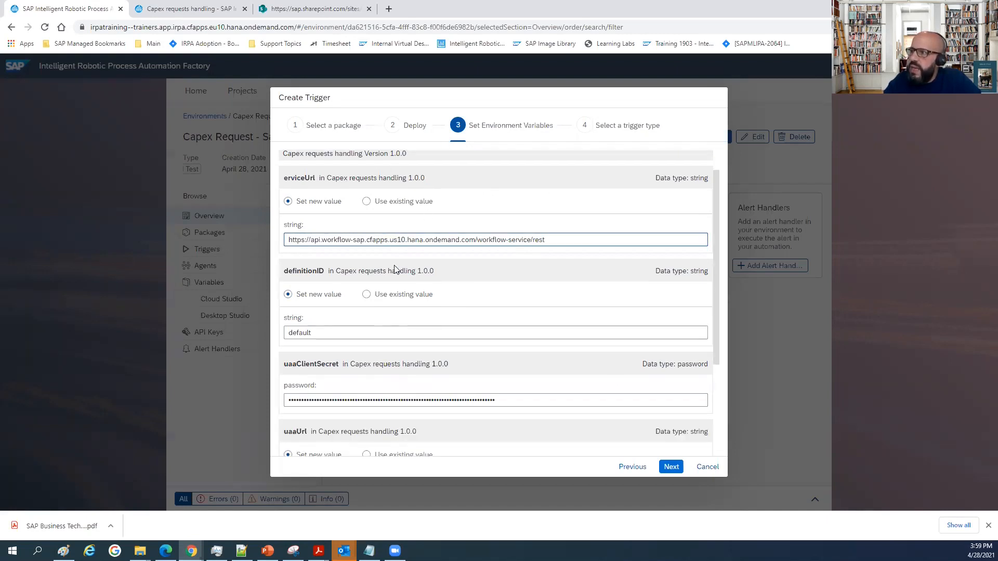
{"action": "scroll", "coordinate": [416, 218], "scroll_direction": "up", "scroll_amount": 3}
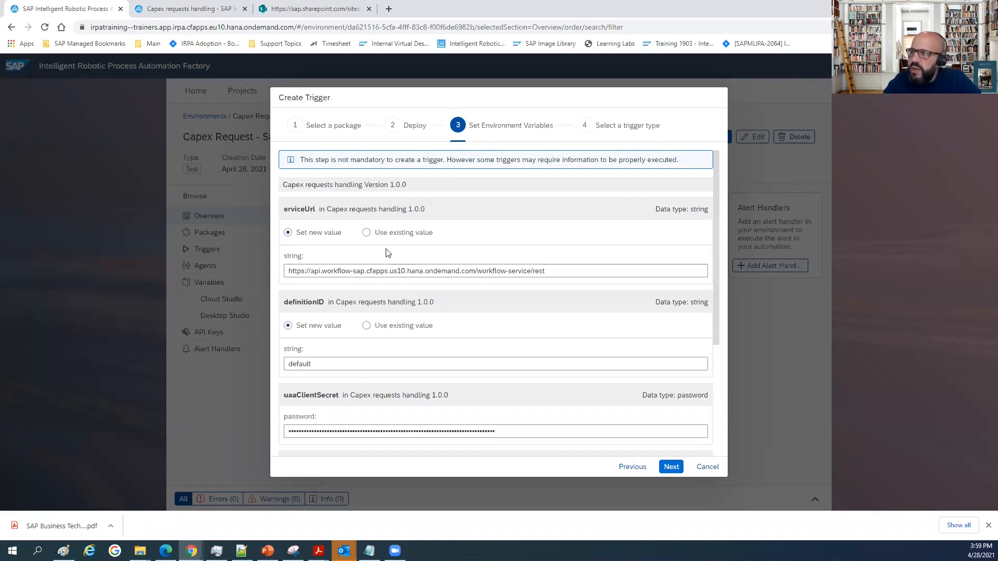
{"action": "scroll", "coordinate": [382, 252], "scroll_direction": "down", "scroll_amount": 2}
{"action": "scroll", "coordinate": [381, 252], "scroll_direction": "up", "scroll_amount": 1}
{"action": "scroll", "coordinate": [382, 252], "scroll_direction": "down", "scroll_amount": 3}
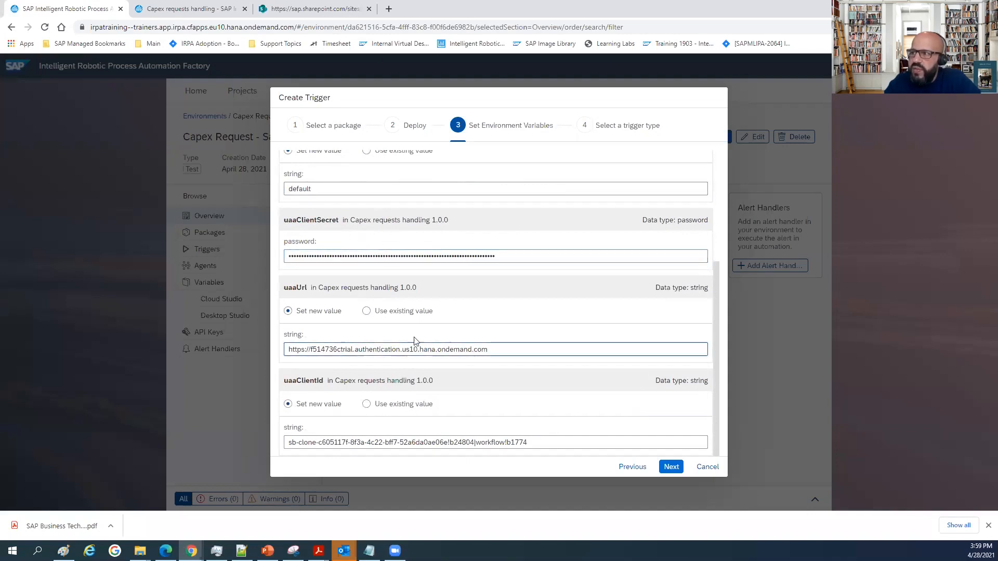
{"action": "scroll", "coordinate": [409, 280], "scroll_direction": "up", "scroll_amount": 5}
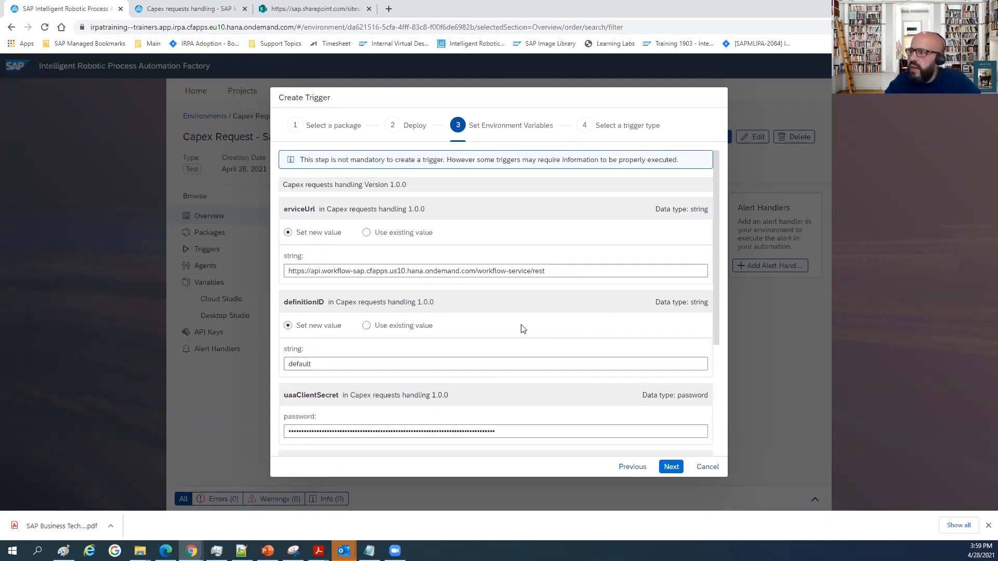
{"action": "left_click", "coordinate": [670, 466]}
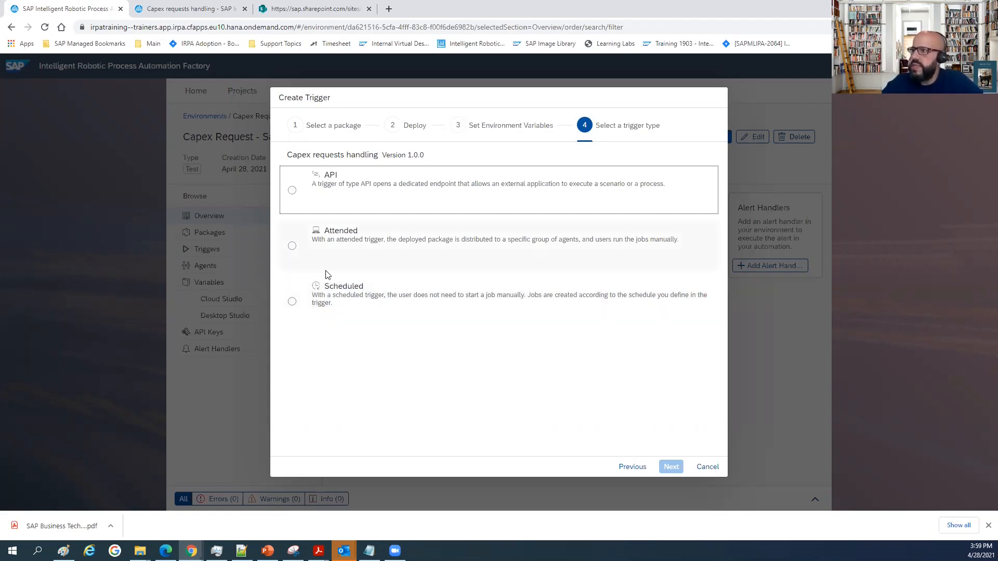
{"action": "left_click", "coordinate": [292, 247]}
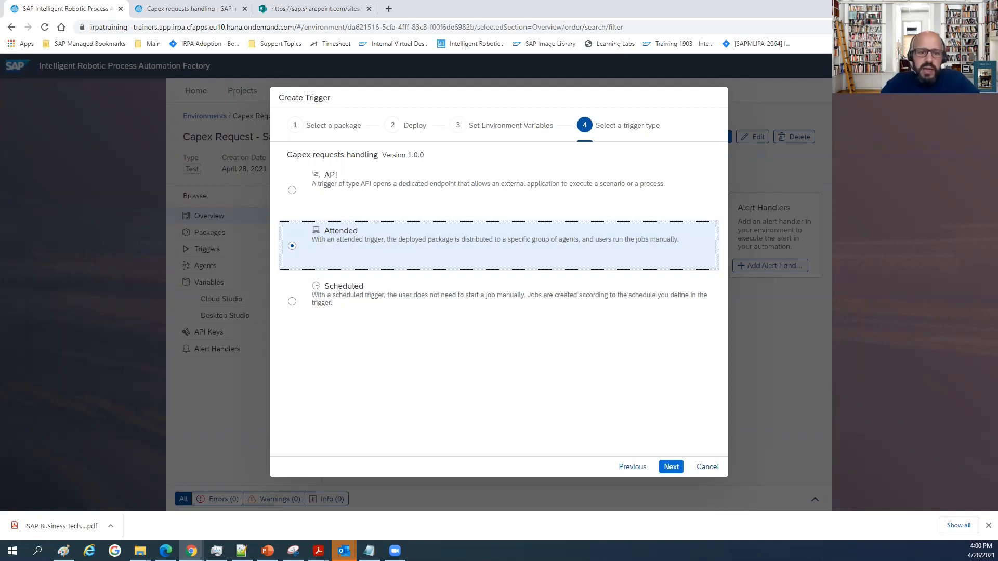
{"action": "key", "text": "alt+Tab"}
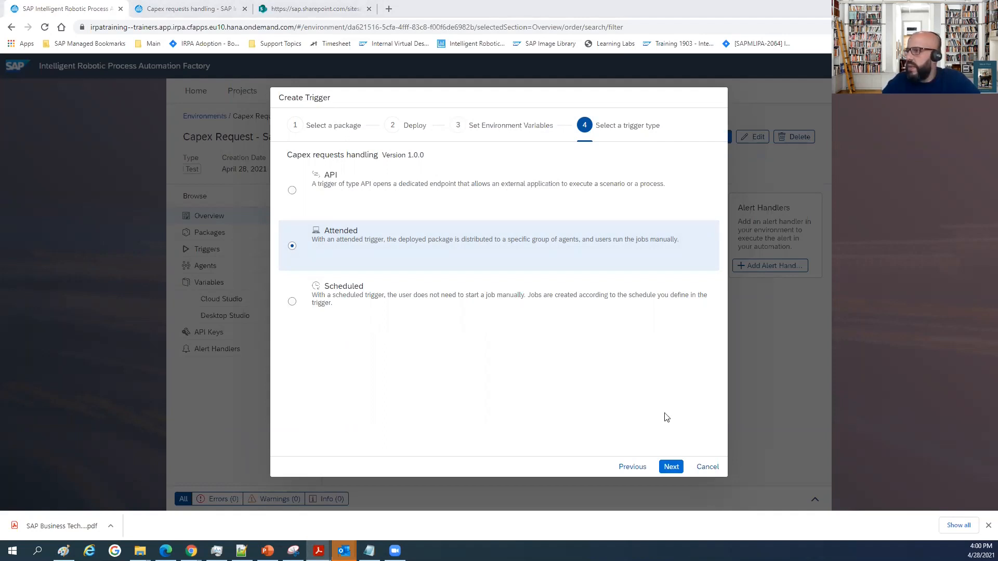
{"action": "left_click", "coordinate": [670, 466]}
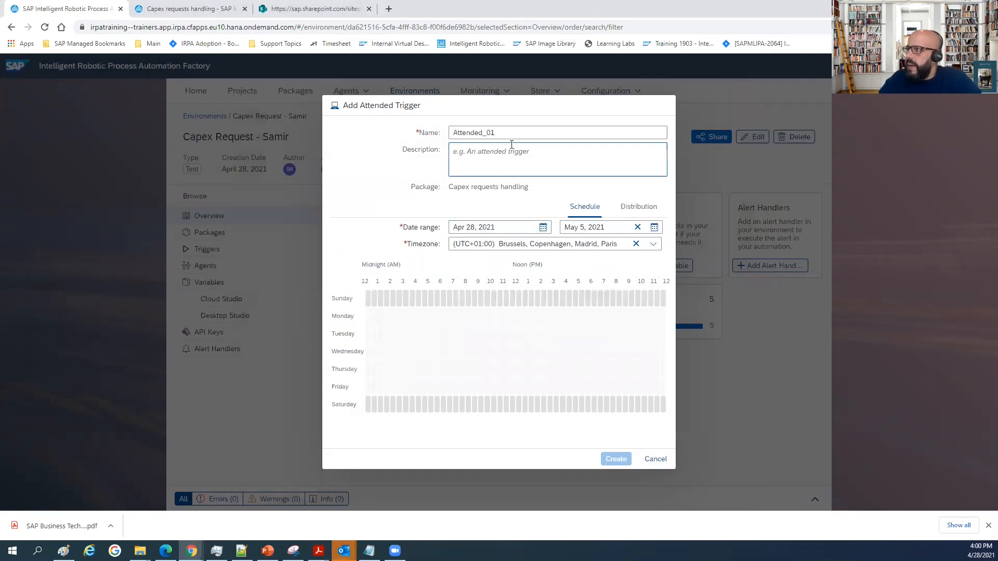
Name the attended trigger Capex Management.
{"action": "left_click_drag", "start_coordinate": [508, 134], "coordinate": [375, 139]}
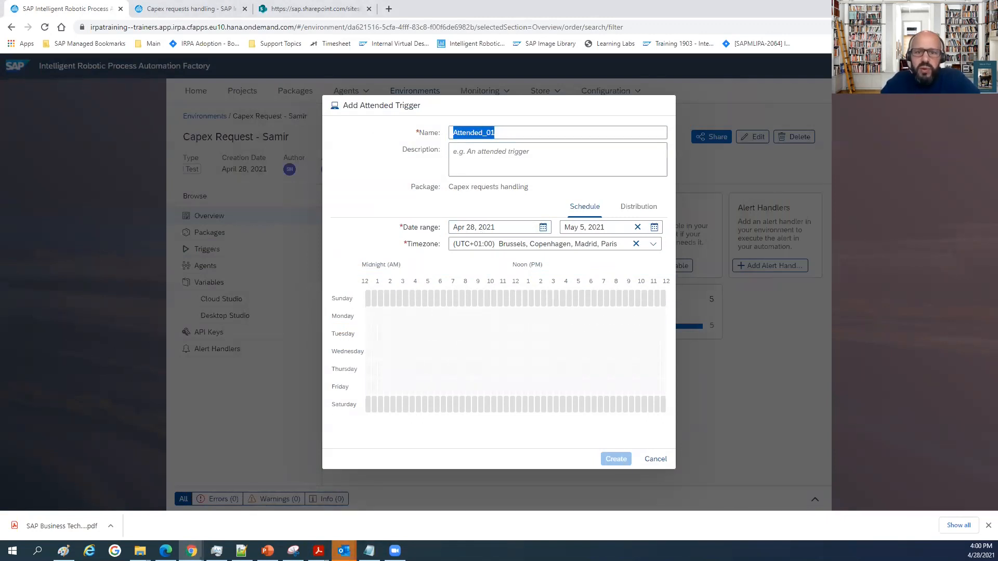
{"action": "type", "text": "C"}
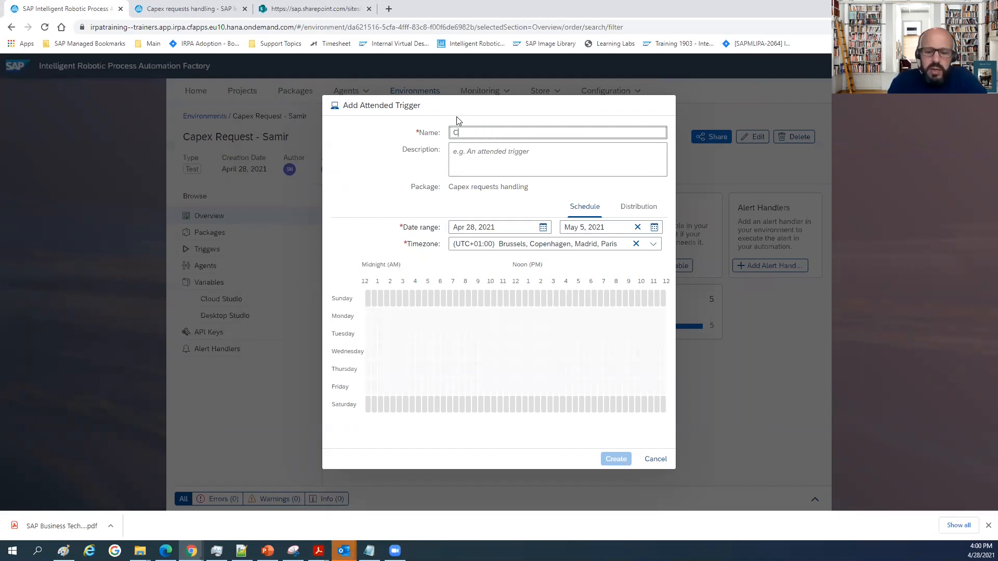
{"action": "type", "text": "apex Management"}
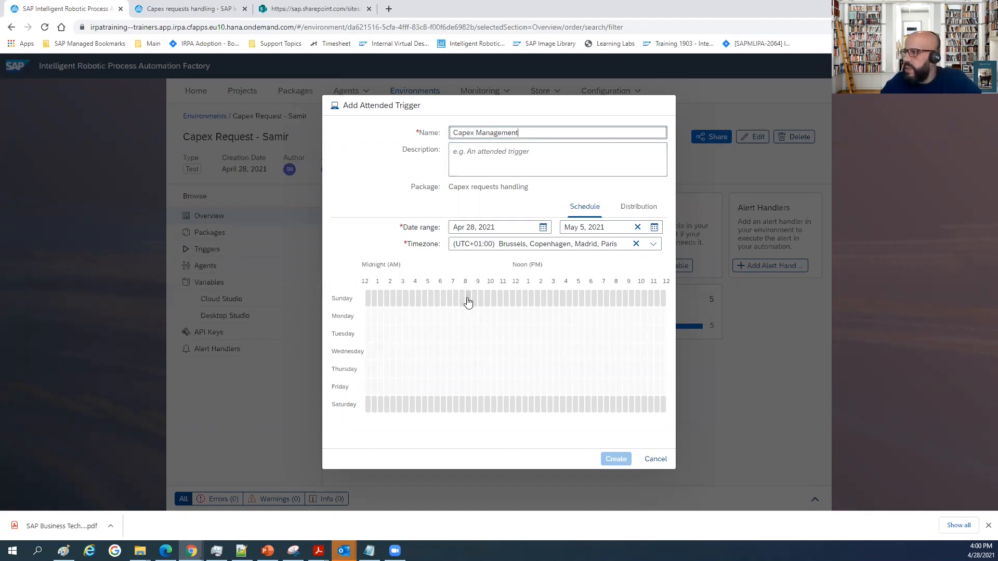
Schedule the trigger Sunday to Friday, 8 AM to 12:30 PM and 2 PM to 6:30 PM, and create it.
{"action": "left_click_drag", "start_coordinate": [464, 302], "coordinate": [515, 385]}
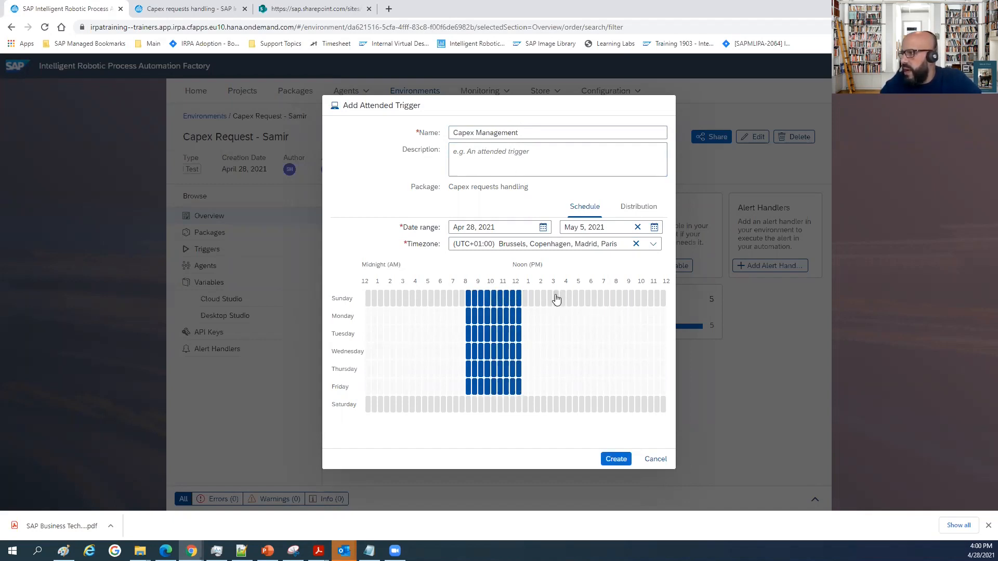
{"action": "left_click_drag", "start_coordinate": [542, 297], "coordinate": [610, 389]}
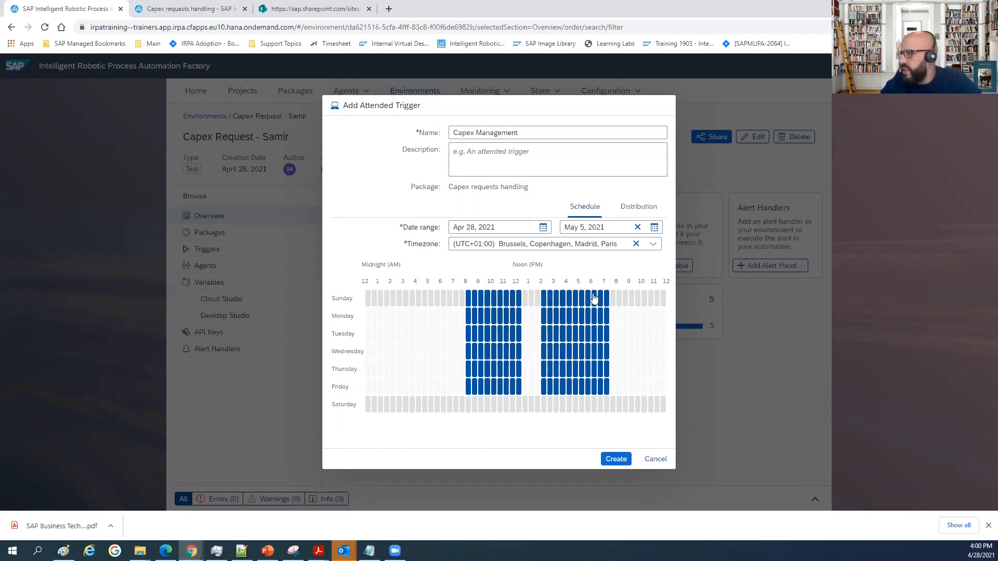
{"action": "left_click_drag", "start_coordinate": [607, 299], "coordinate": [600, 353]}
{"action": "left_click", "coordinate": [600, 389]}
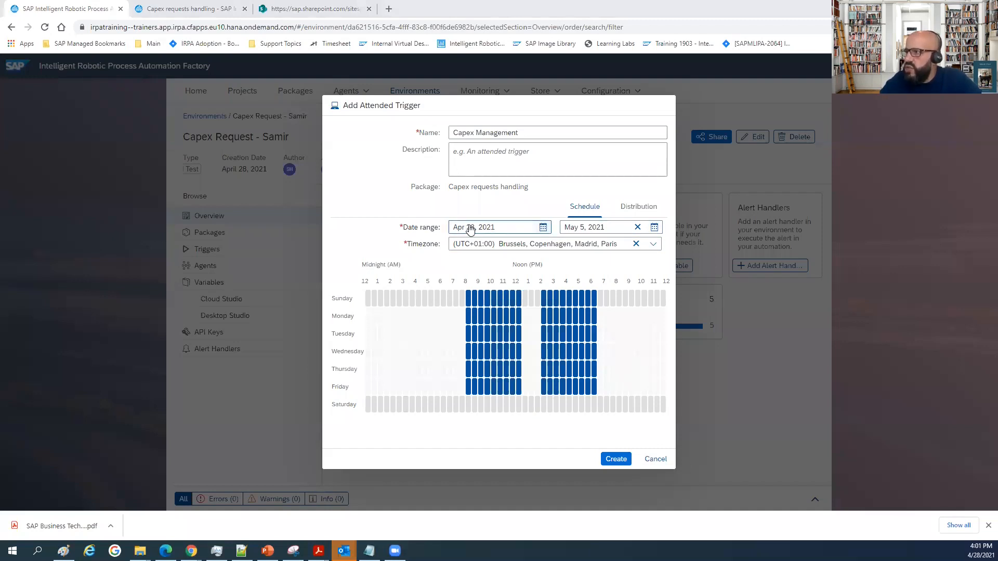
{"action": "left_click", "coordinate": [616, 459]}
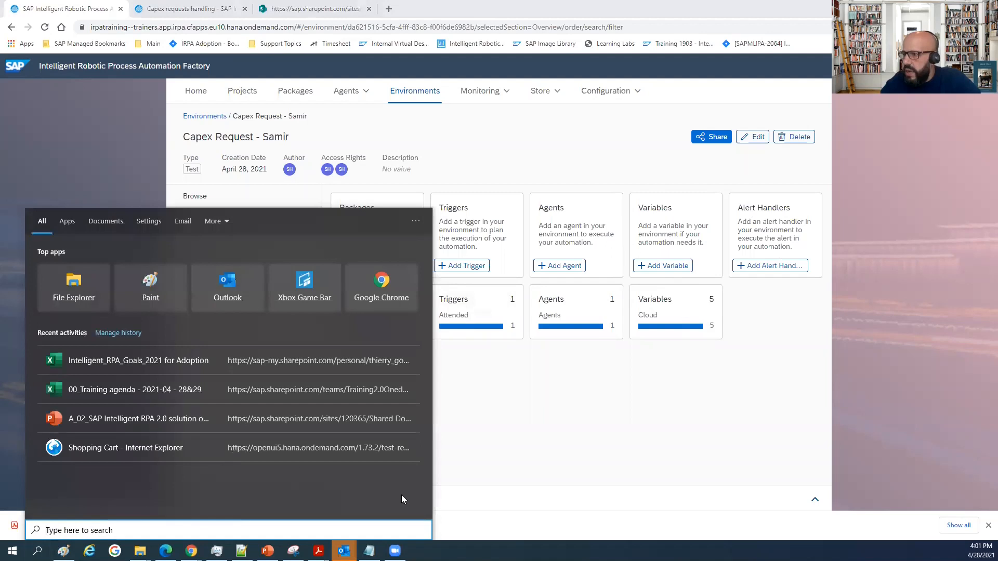
Find the Desktop Agent app in Windows and launch it.
{"action": "type", "text": "de"}
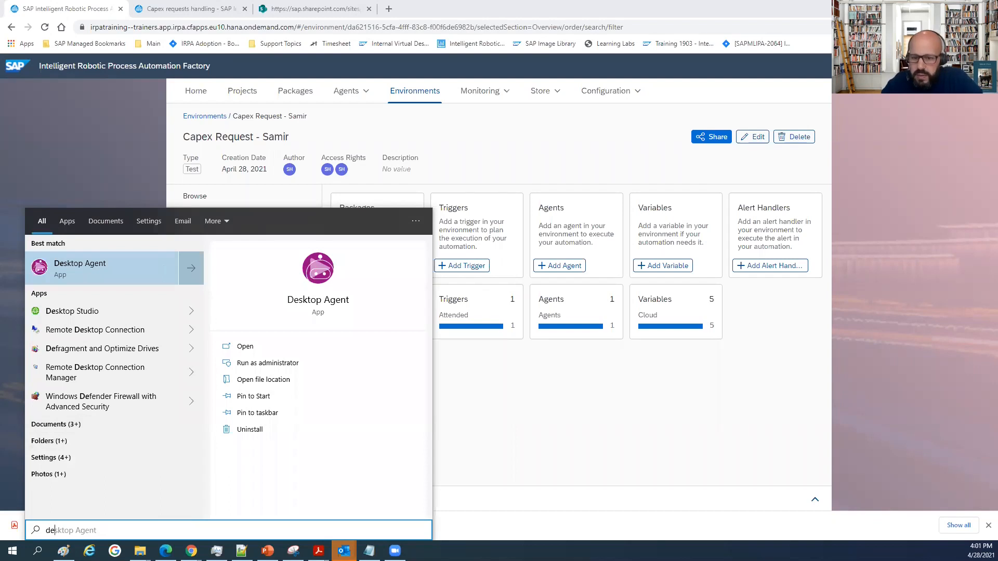
{"action": "key", "text": "Return"}
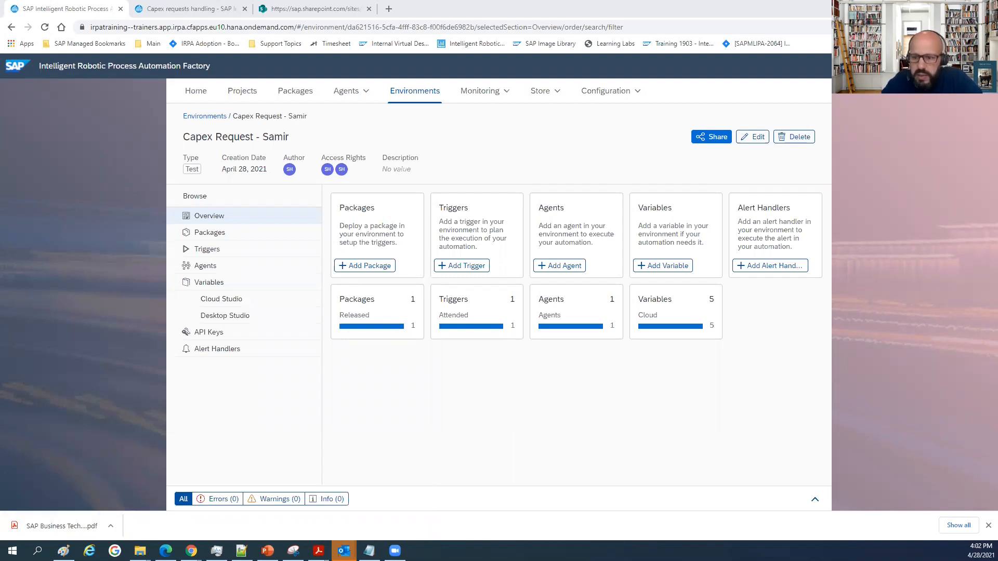
{"action": "key", "text": "super+d"}
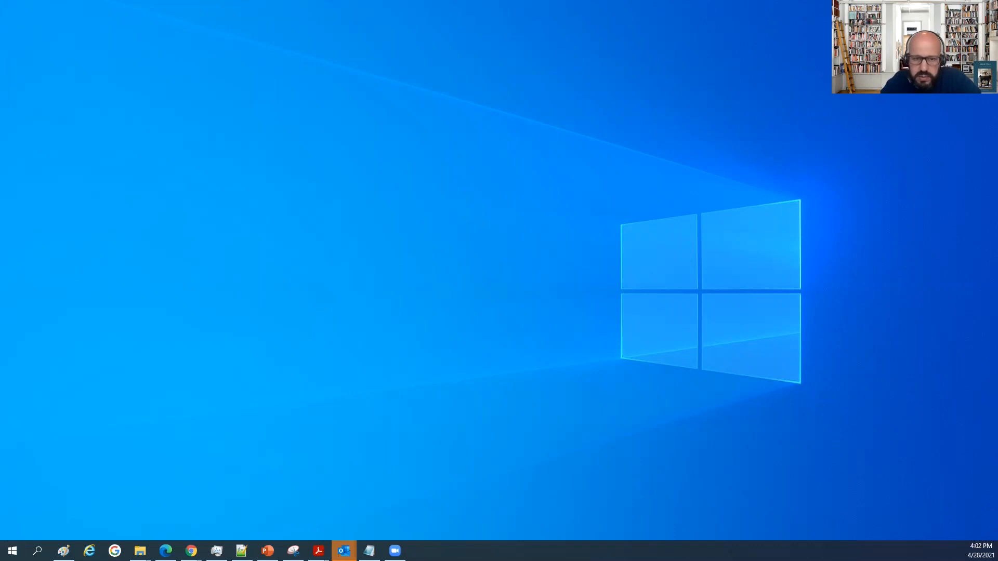
{"action": "left_click", "coordinate": [191, 551]}
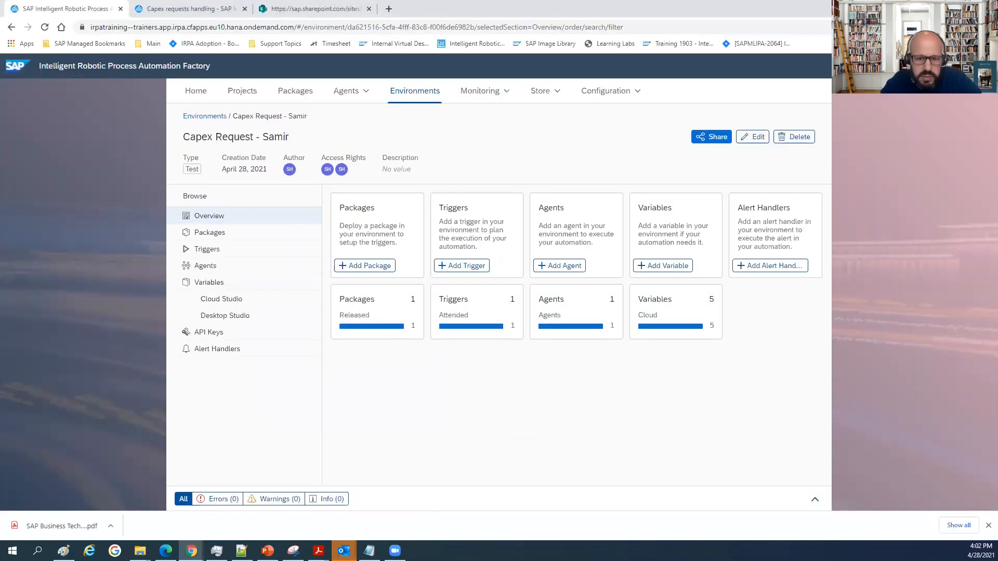
{"action": "left_click", "coordinate": [37, 551]}
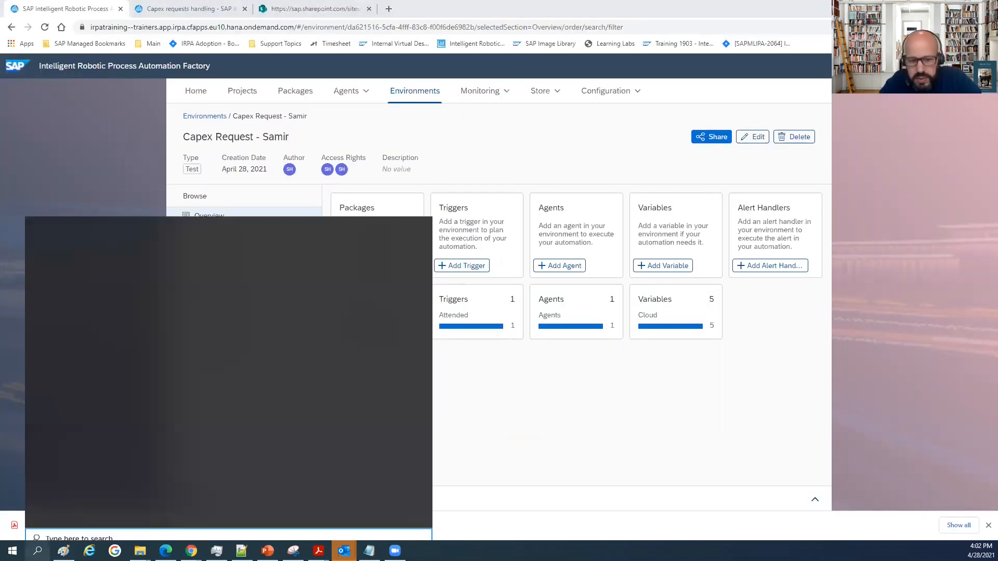
{"action": "type", "text": "des"}
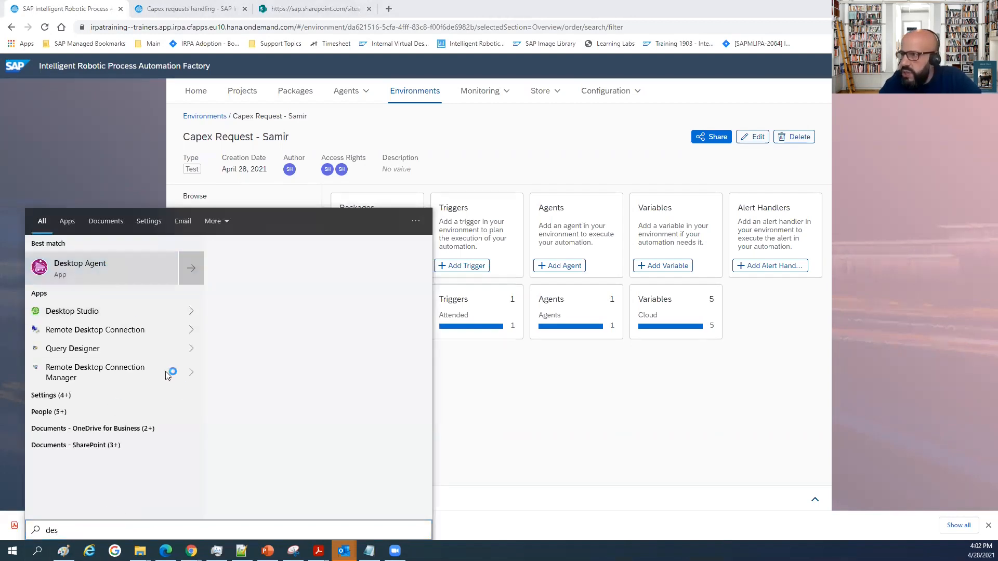
{"action": "key", "text": "Return"}
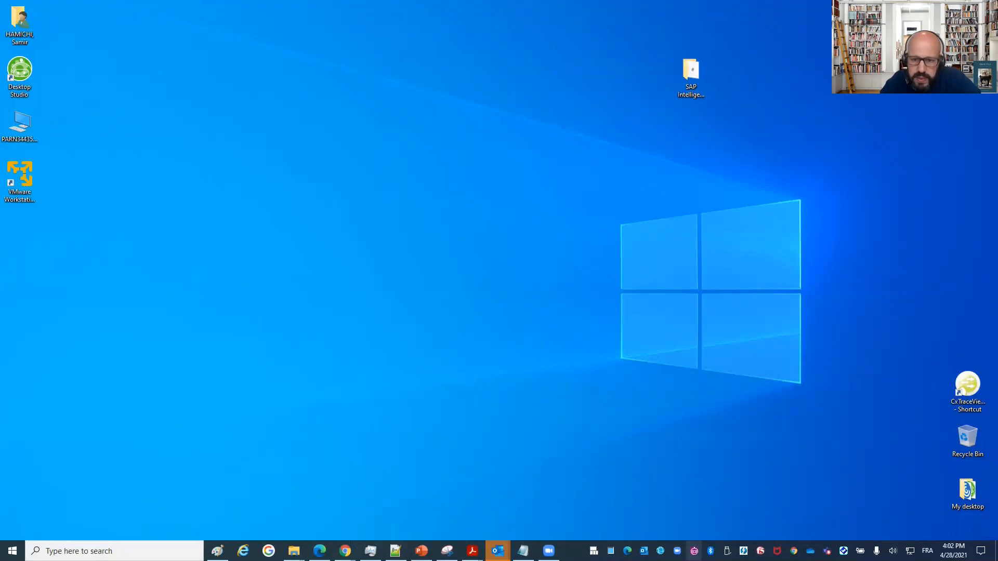
Switch the Desktop Agent to Interactive (attended) mode and confirm the change.
{"action": "left_click", "coordinate": [693, 551]}
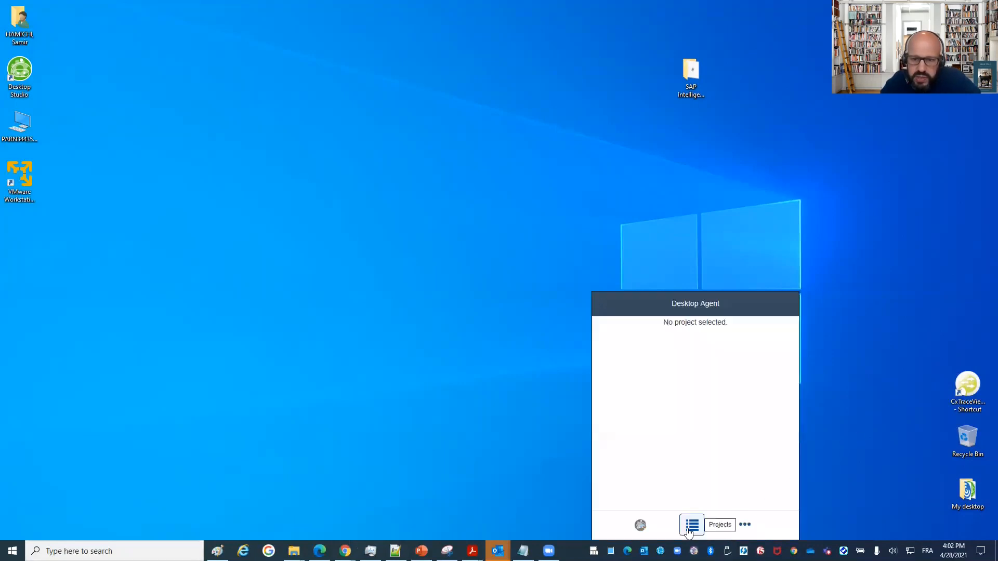
{"action": "left_click", "coordinate": [690, 527]}
{"action": "left_click", "coordinate": [718, 525]}
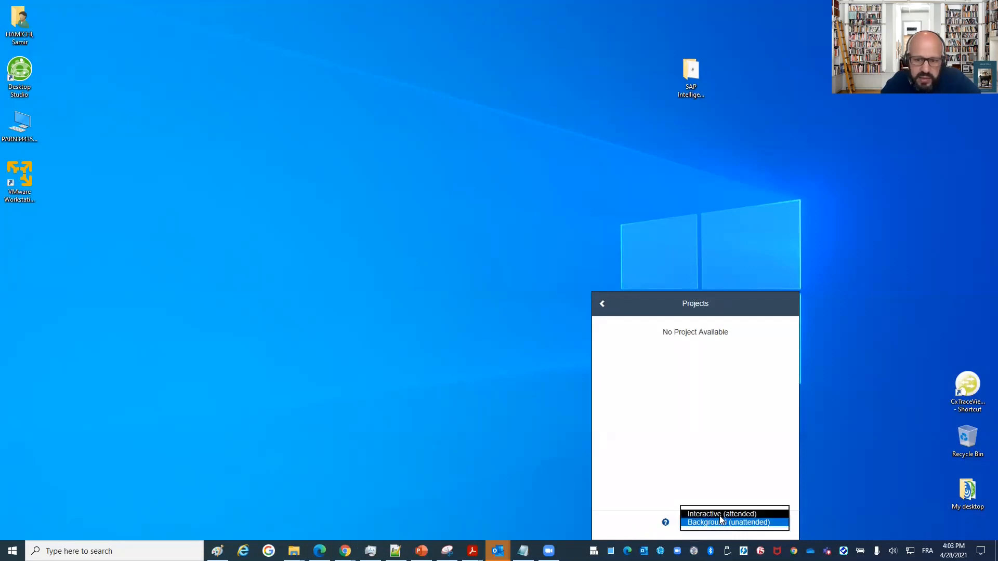
{"action": "left_click", "coordinate": [720, 516]}
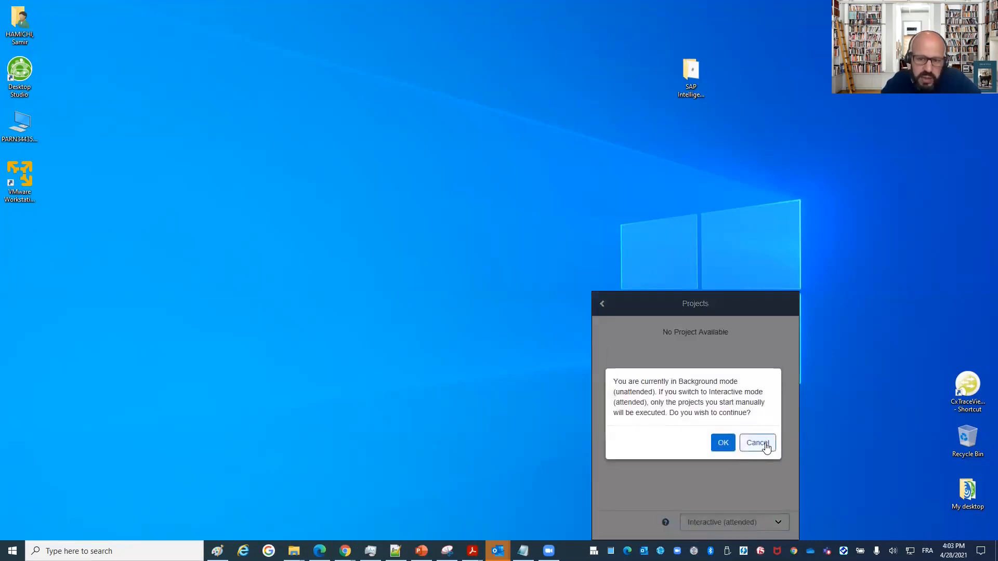
{"action": "left_click", "coordinate": [722, 443]}
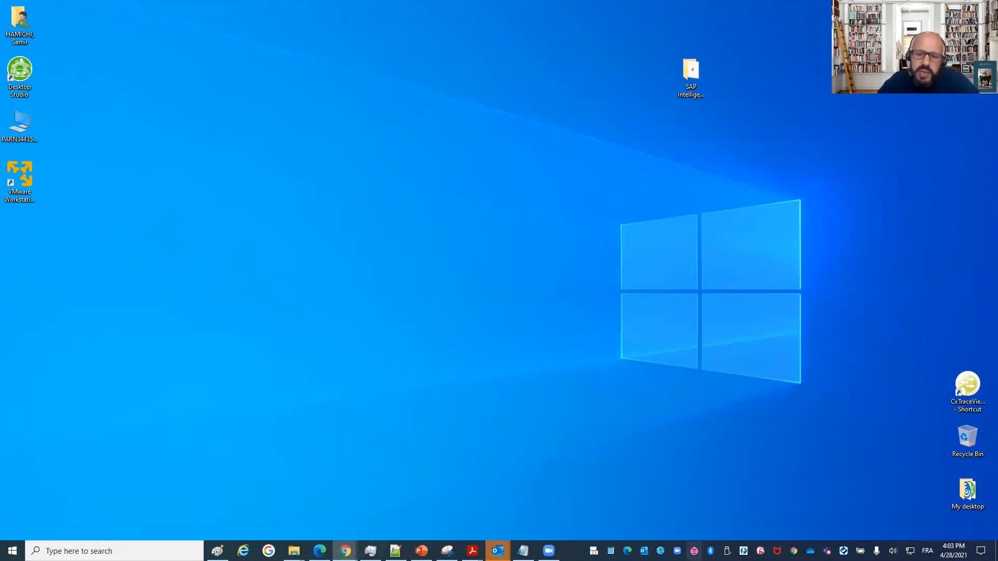
Switch the Desktop Agent to the Capex requests handling project and start its Capex Call automation.
{"action": "left_click", "coordinate": [694, 550]}
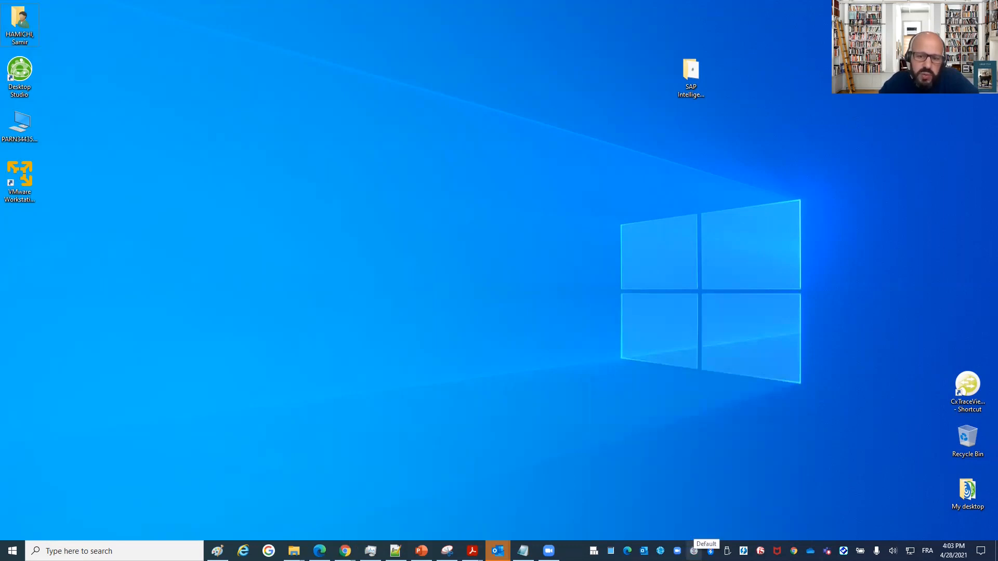
{"action": "left_click", "coordinate": [693, 551]}
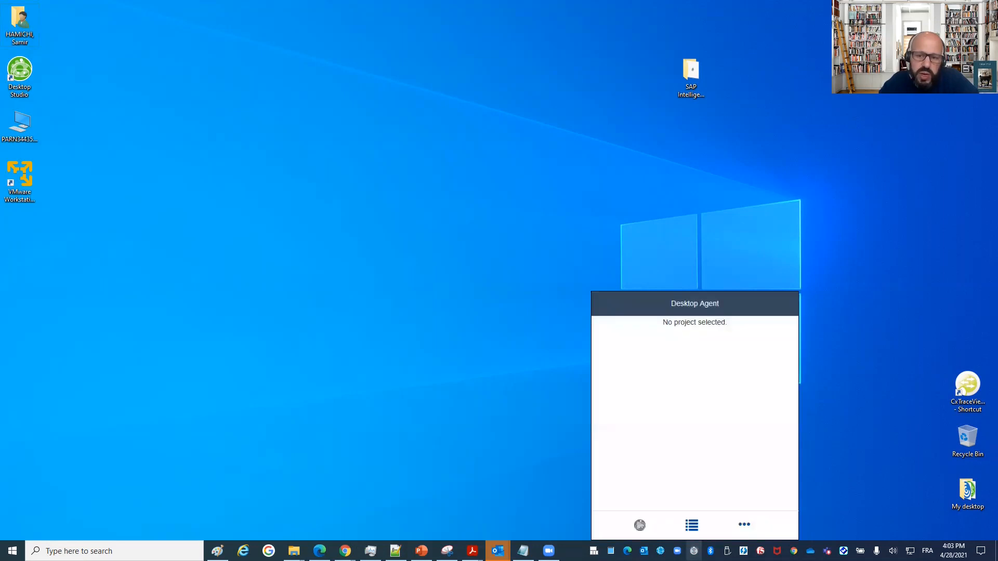
{"action": "left_click", "coordinate": [691, 525]}
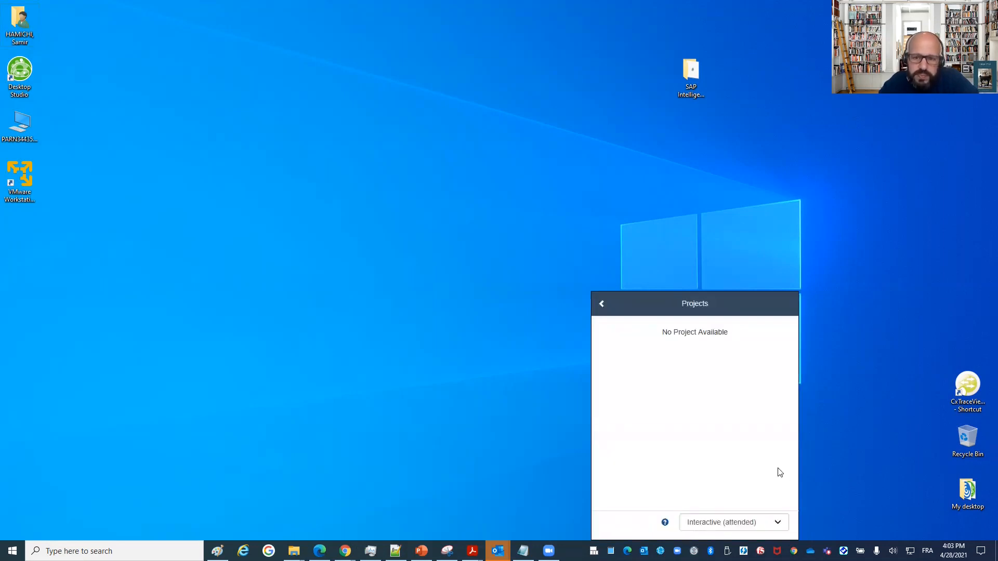
{"action": "left_click", "coordinate": [602, 305]}
{"action": "left_click", "coordinate": [692, 525]}
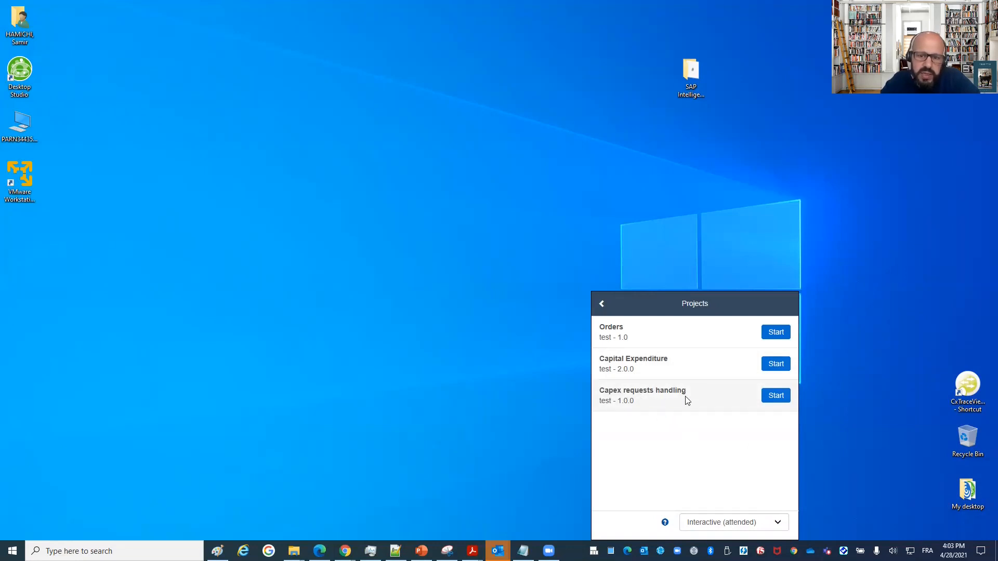
{"action": "left_click", "coordinate": [780, 403]}
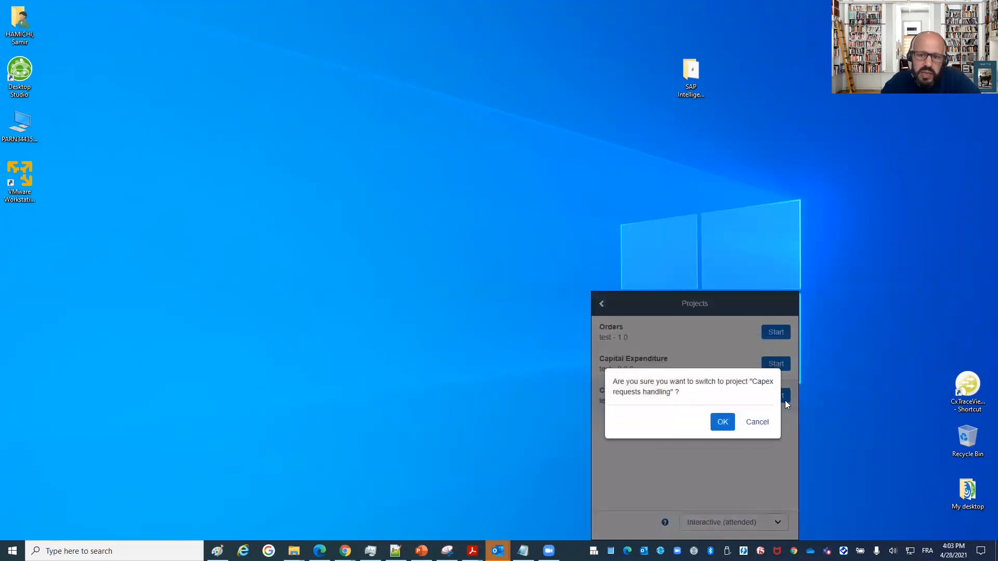
{"action": "left_click", "coordinate": [726, 425]}
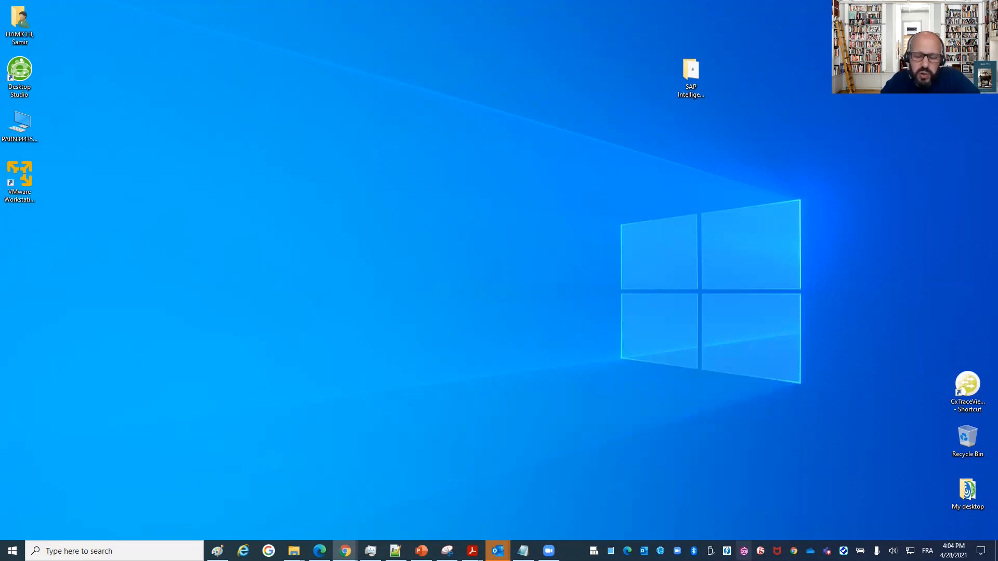
{"action": "left_click", "coordinate": [743, 550]}
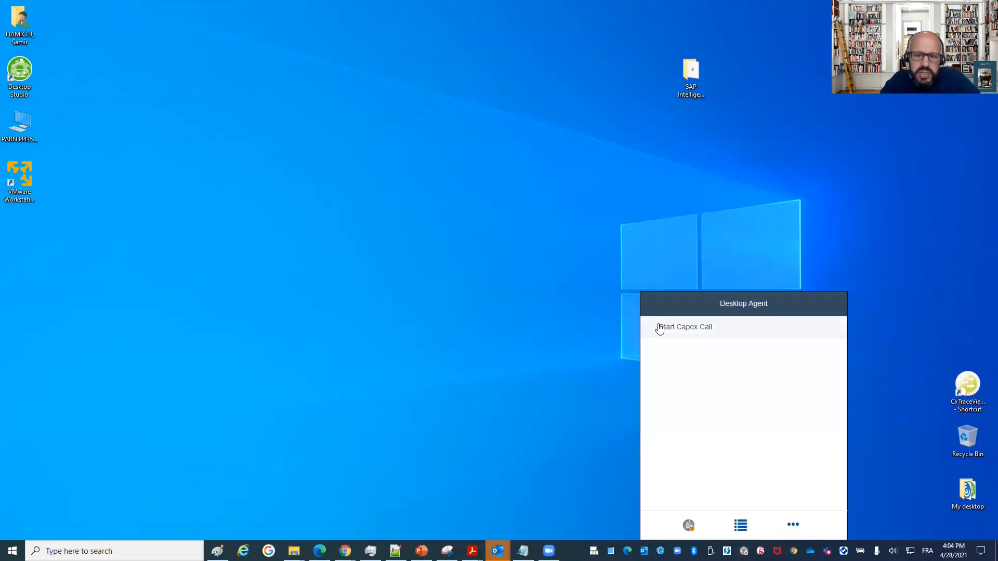
{"action": "left_click", "coordinate": [689, 334]}
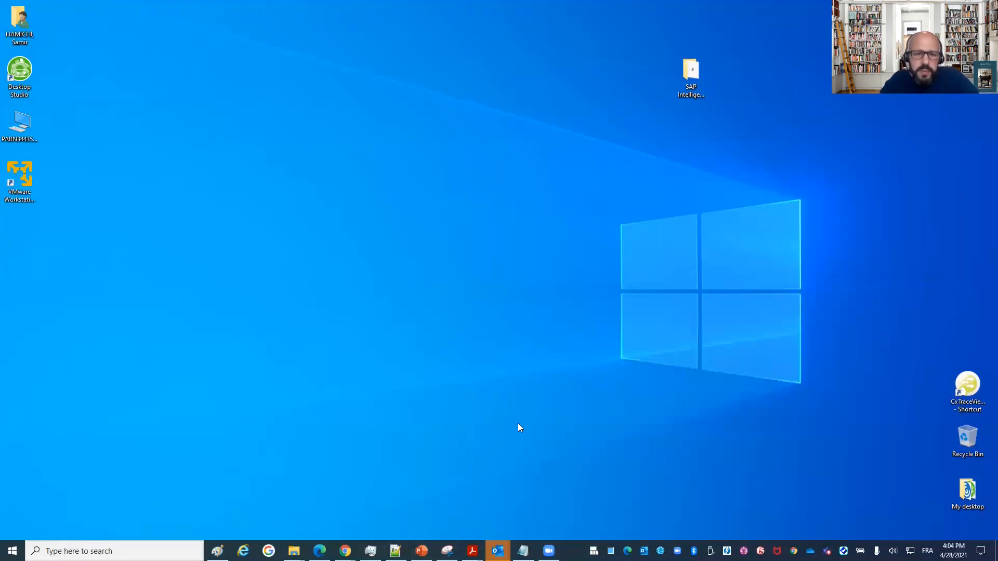
Switch to Chrome and log back on to the timed-out Capital Expenditure studio and Factory sessions.
{"action": "key", "text": "alt+Tab"}
{"action": "key", "text": "alt+Tab"}
{"action": "key", "text": "alt+Tab"}
{"action": "key", "text": "alt+Tab"}
{"action": "key", "text": "alt+Tab"}
{"action": "key", "text": "alt+Tab"}
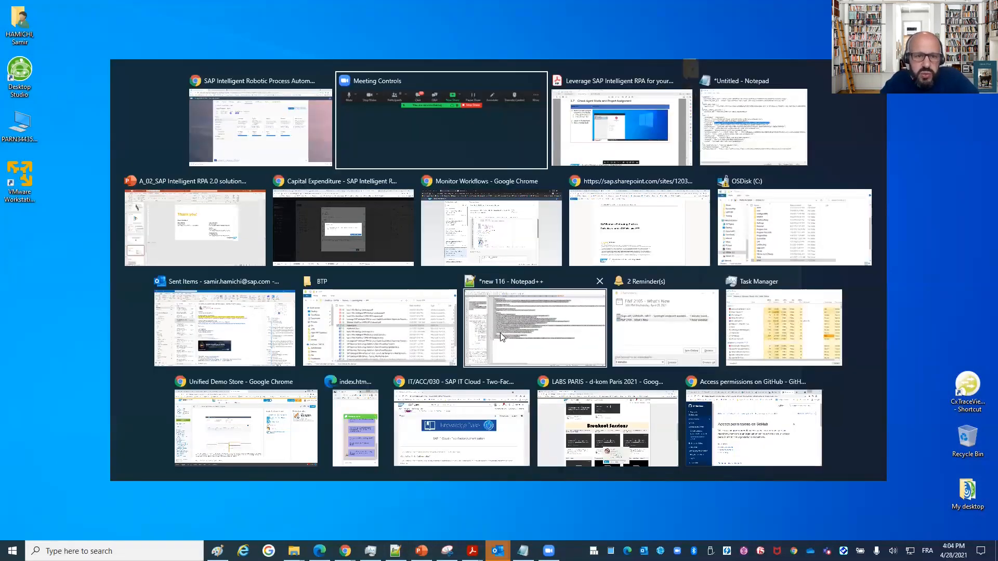
{"action": "left_click", "coordinate": [368, 248]}
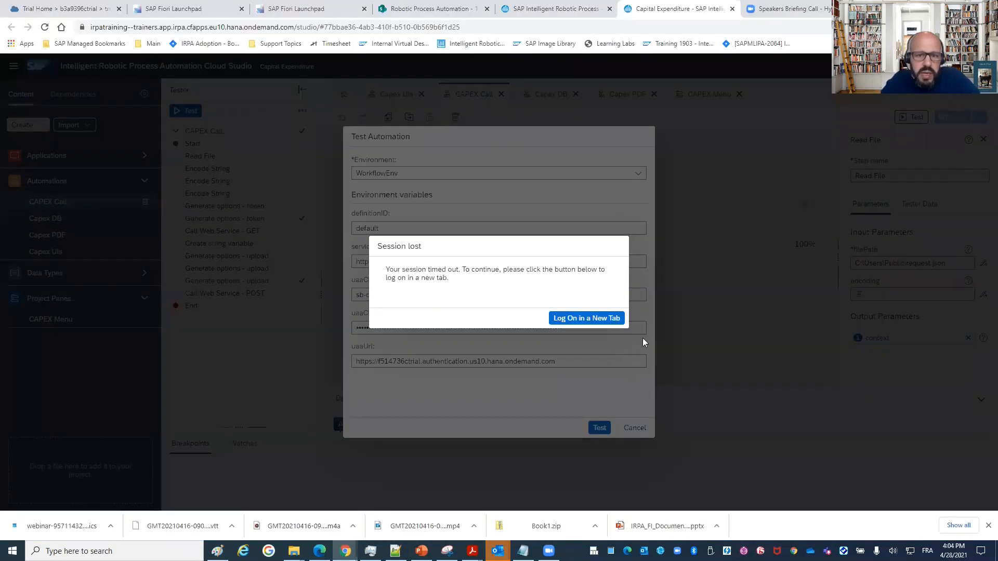
{"action": "left_click", "coordinate": [593, 317]}
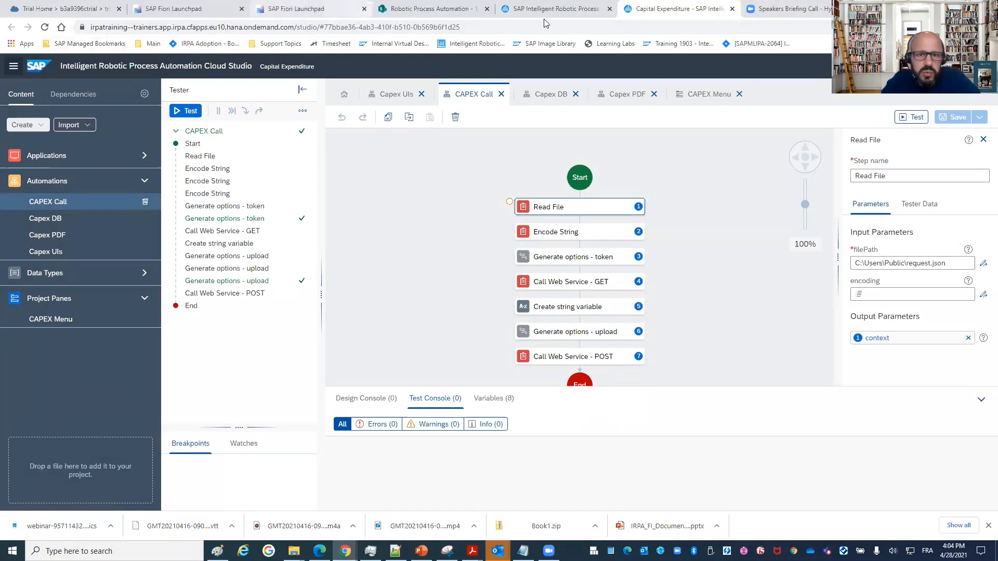
{"action": "left_click", "coordinate": [563, 11]}
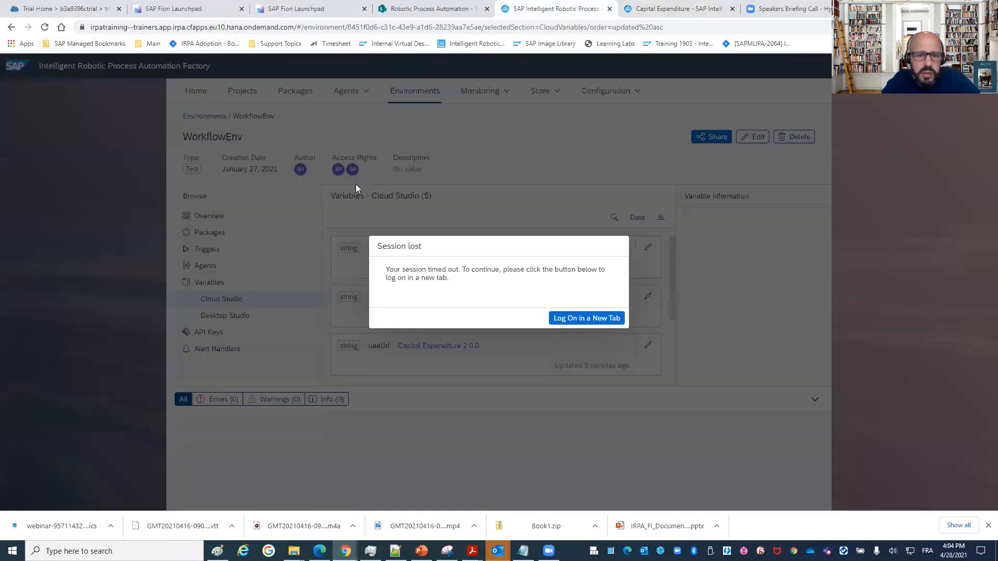
{"action": "left_click", "coordinate": [575, 320]}
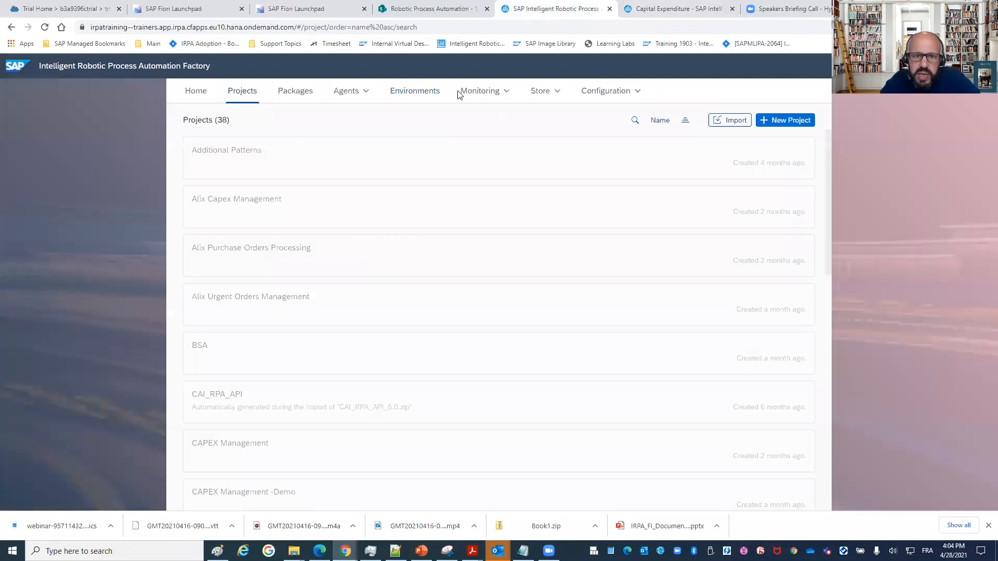
Filter the monitored jobs to Apr 28 - Apr 29, 2021 and open the most recent Capex Call job.
{"action": "left_click", "coordinate": [479, 93]}
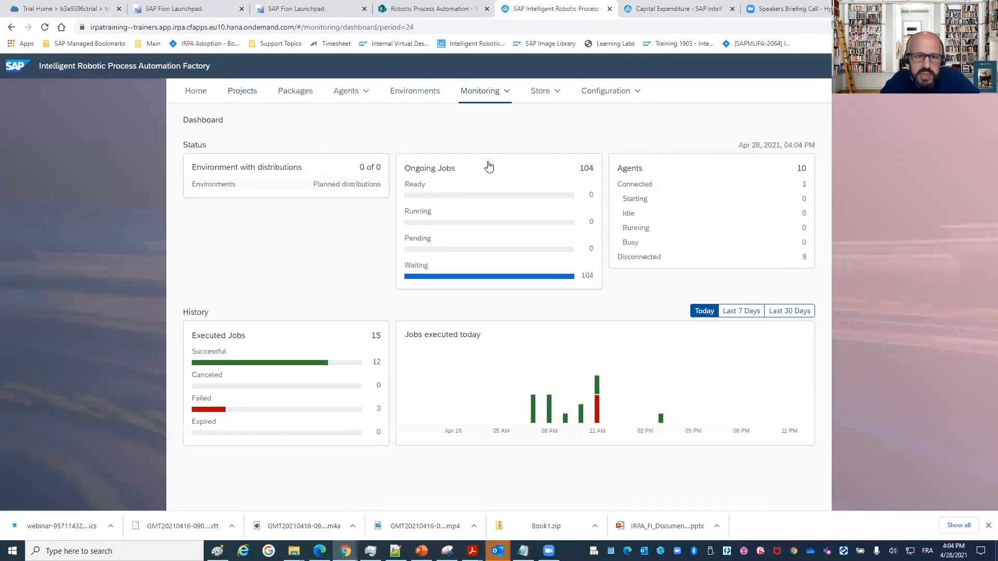
{"action": "left_click", "coordinate": [505, 94]}
{"action": "left_click", "coordinate": [460, 128]}
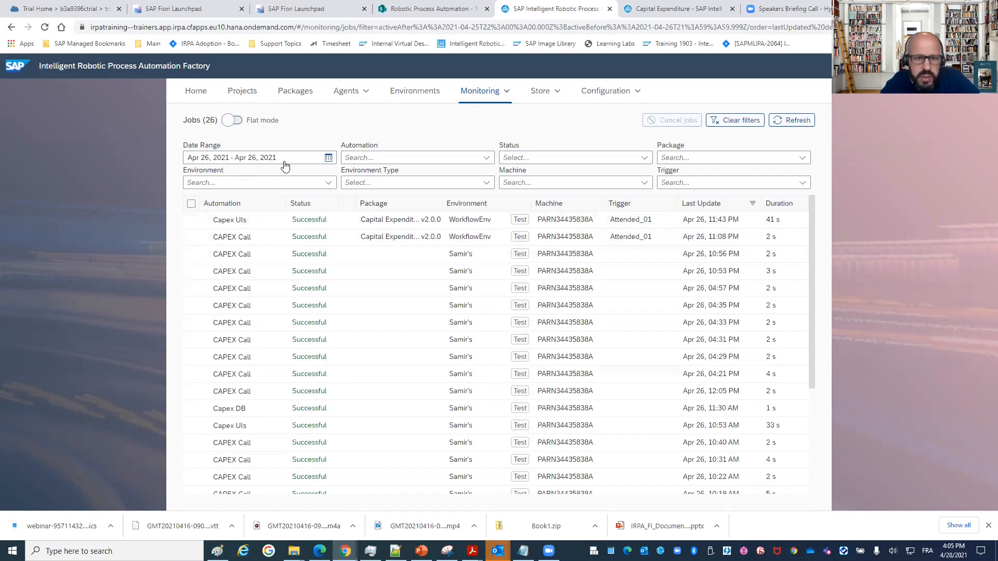
{"action": "left_click", "coordinate": [354, 158]}
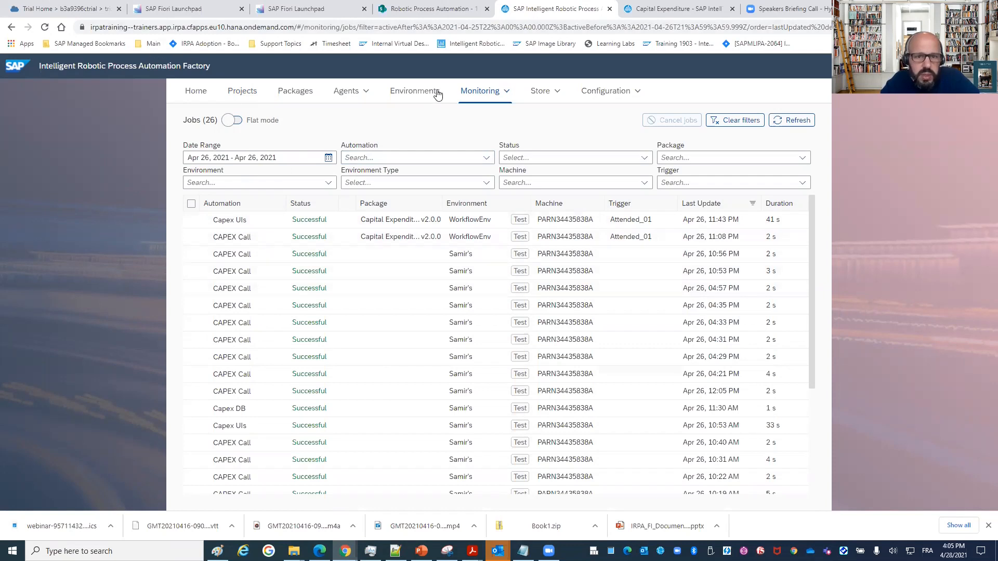
{"action": "left_click", "coordinate": [505, 92]}
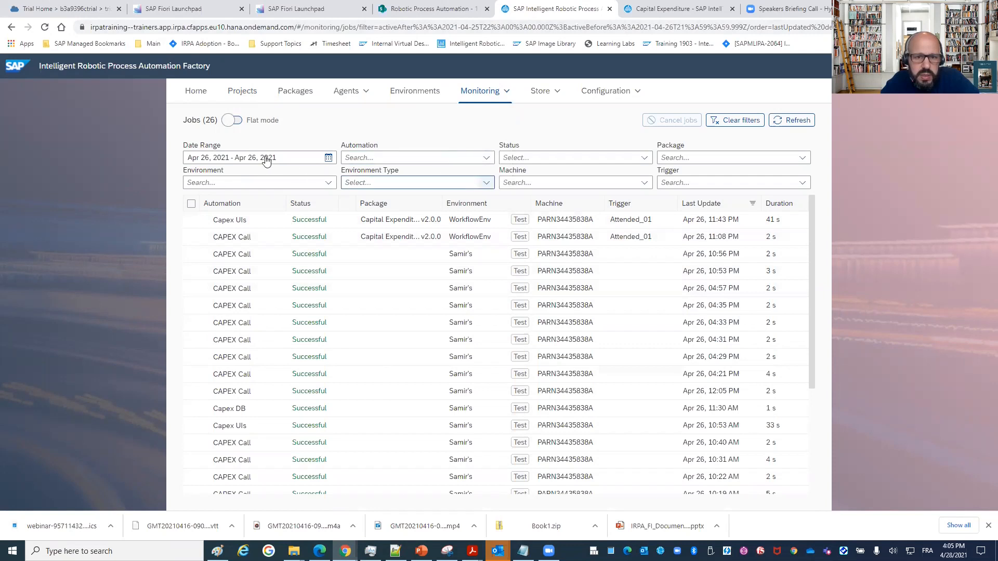
{"action": "left_click", "coordinate": [328, 158]}
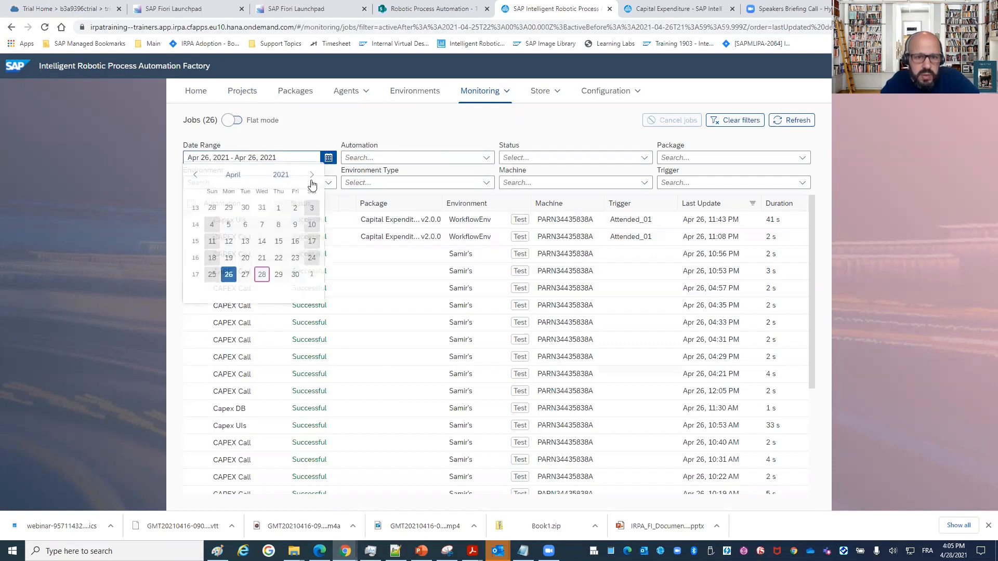
{"action": "left_click", "coordinate": [263, 277]}
{"action": "left_click", "coordinate": [279, 277]}
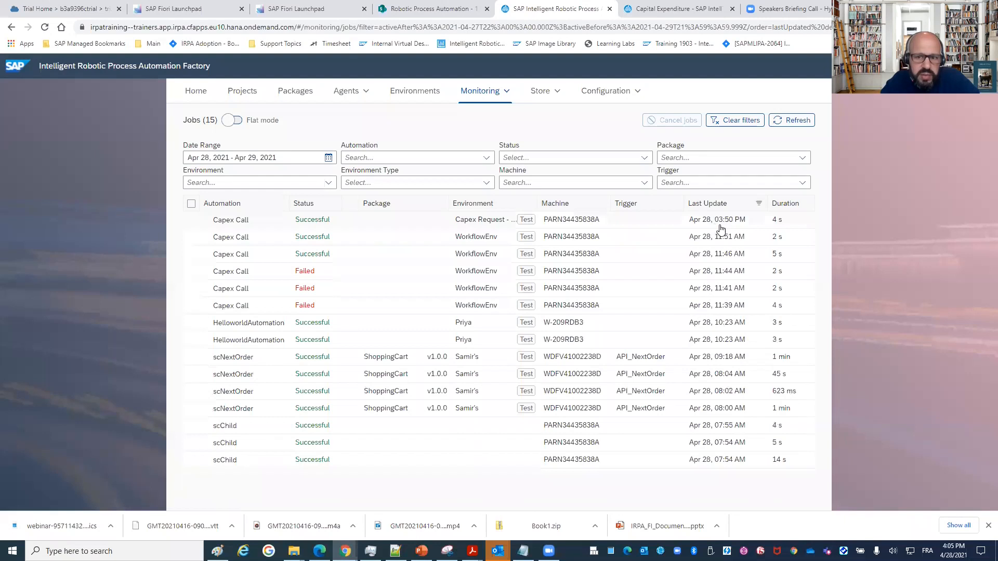
{"action": "left_click", "coordinate": [319, 223]}
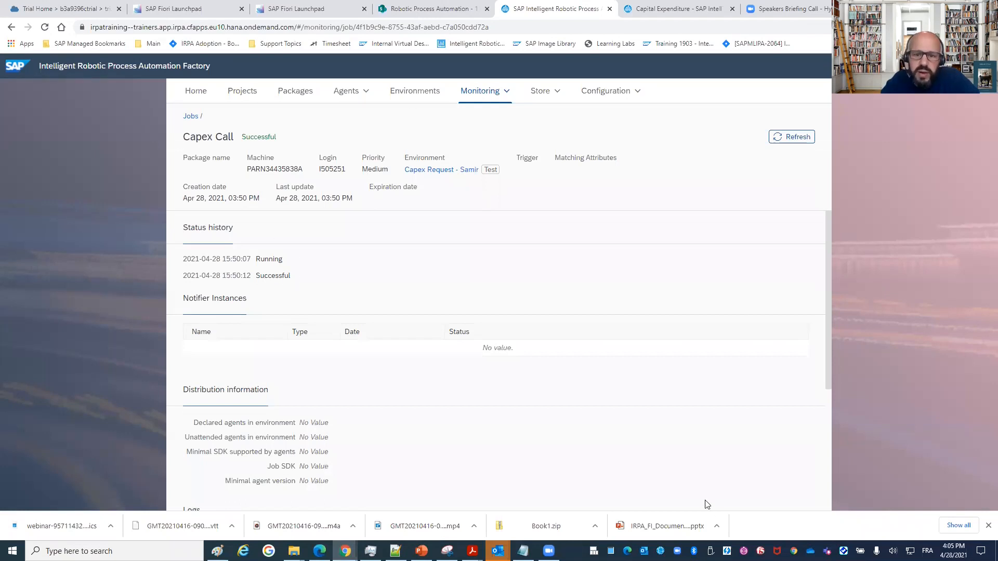
Start Capex Call again from the Desktop Agent and return to the monitored jobs list.
{"action": "left_click", "coordinate": [743, 550]}
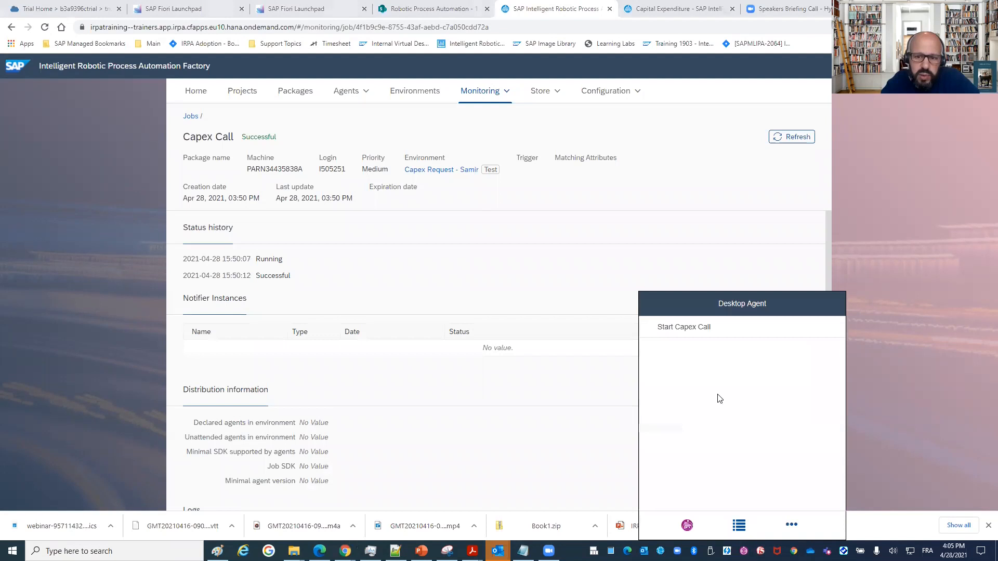
{"action": "left_click", "coordinate": [683, 327]}
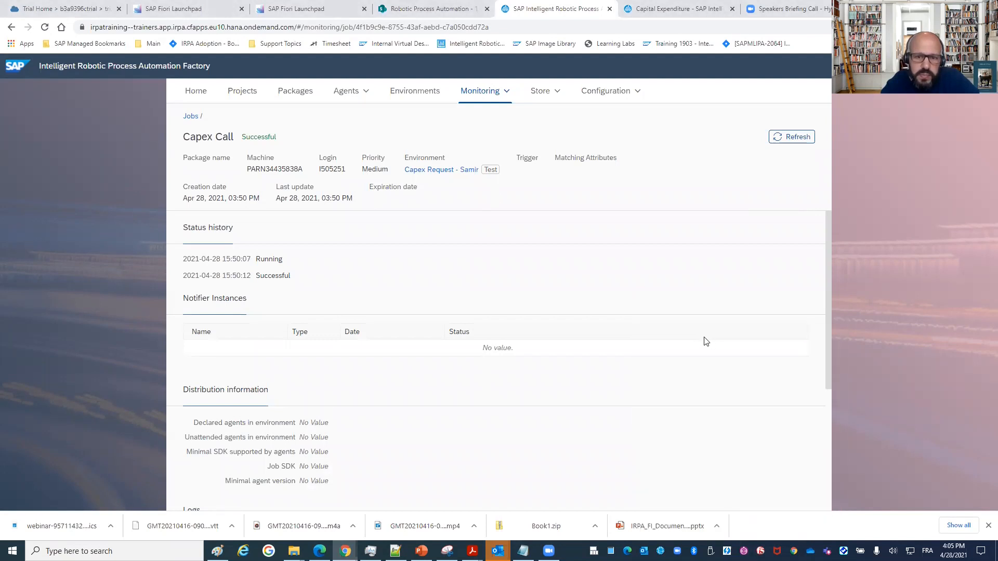
{"action": "left_click", "coordinate": [506, 92]}
{"action": "left_click", "coordinate": [474, 130]}
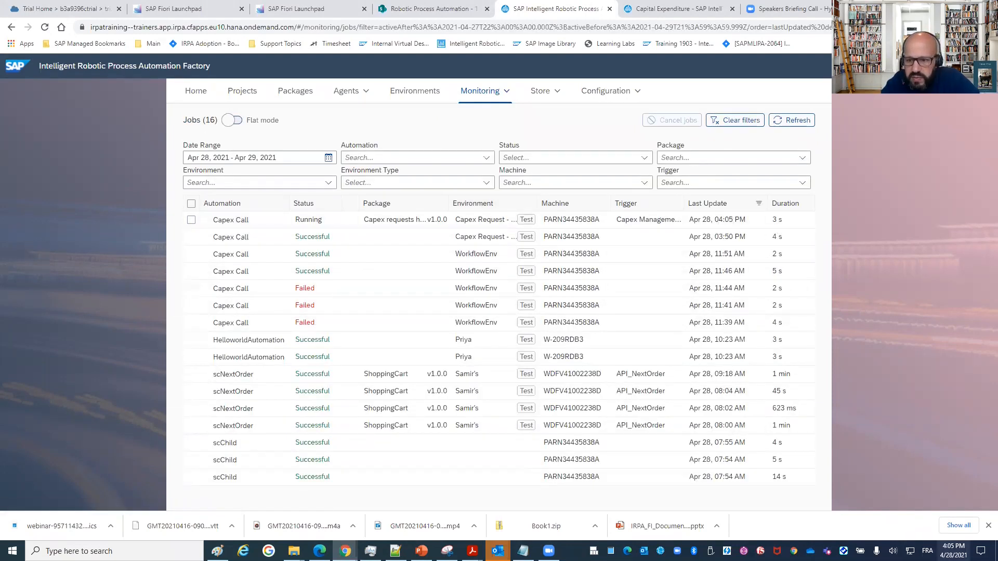
Open the newest Capex Call job and examine its scenario output log and status history.
{"action": "left_click", "coordinate": [242, 226]}
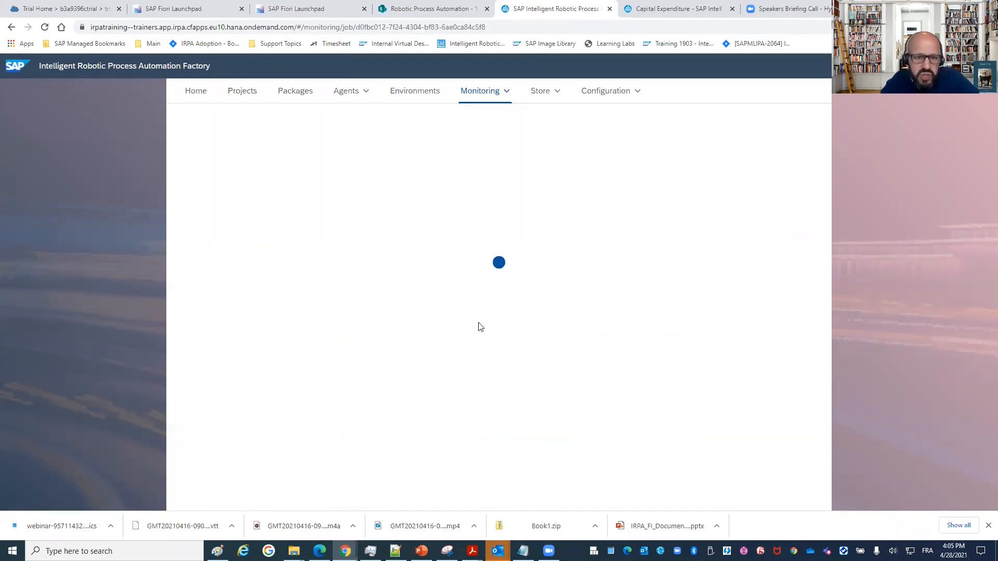
{"action": "scroll", "coordinate": [289, 291], "scroll_direction": "down", "scroll_amount": 2}
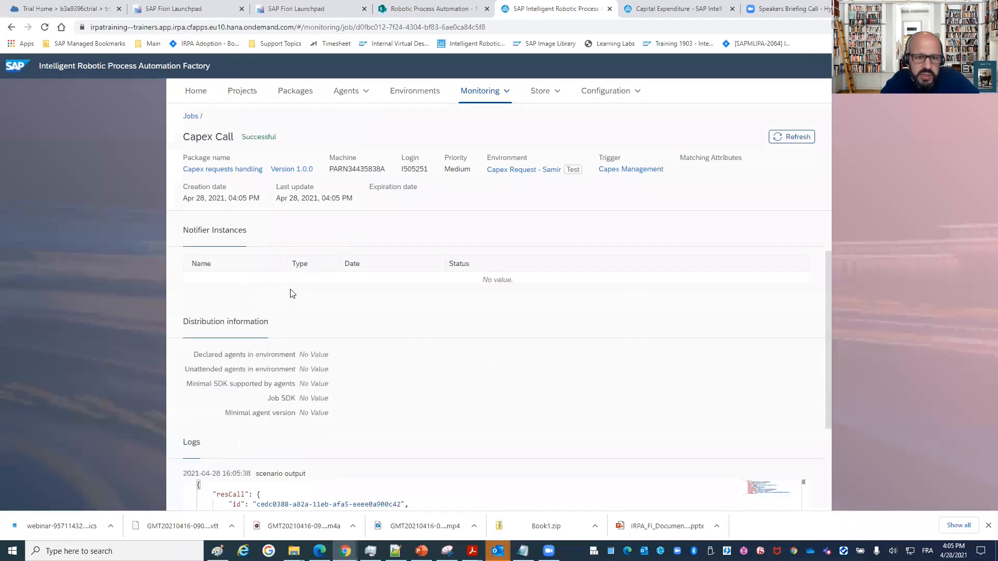
{"action": "scroll", "coordinate": [273, 275], "scroll_direction": "down", "scroll_amount": 3}
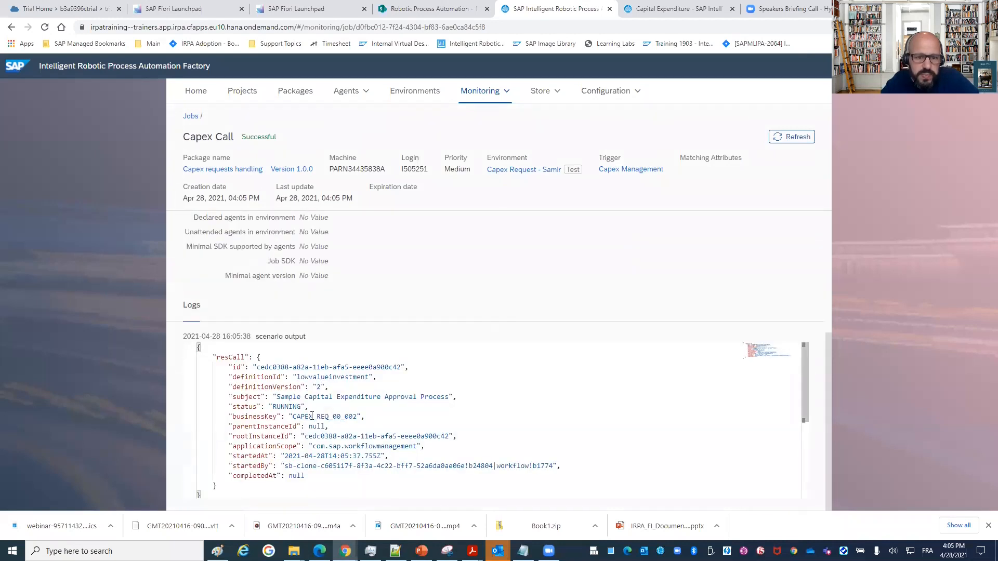
{"action": "left_click", "coordinate": [190, 116]}
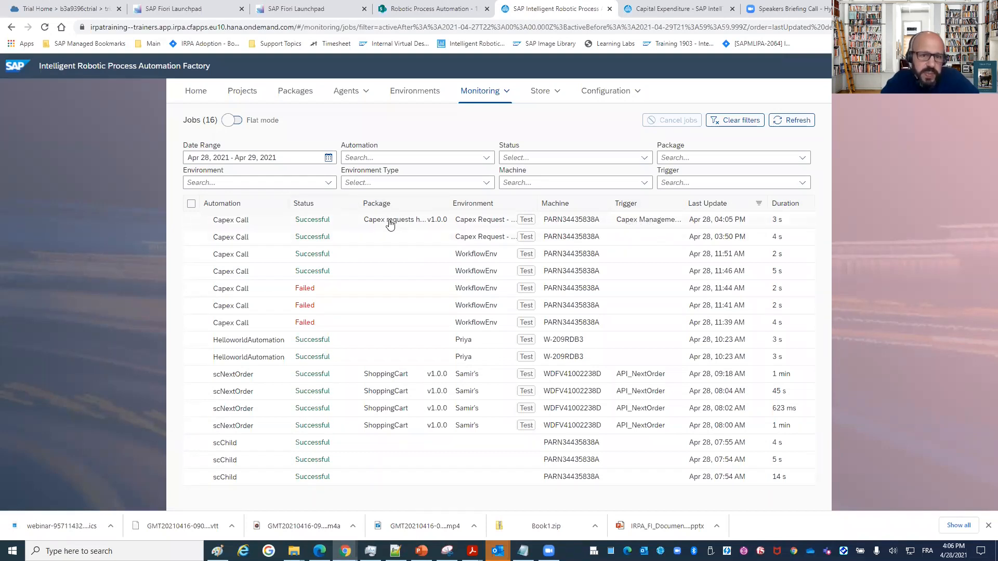
{"action": "left_click", "coordinate": [365, 218]}
{"action": "scroll", "coordinate": [379, 279], "scroll_direction": "down", "scroll_amount": 4}
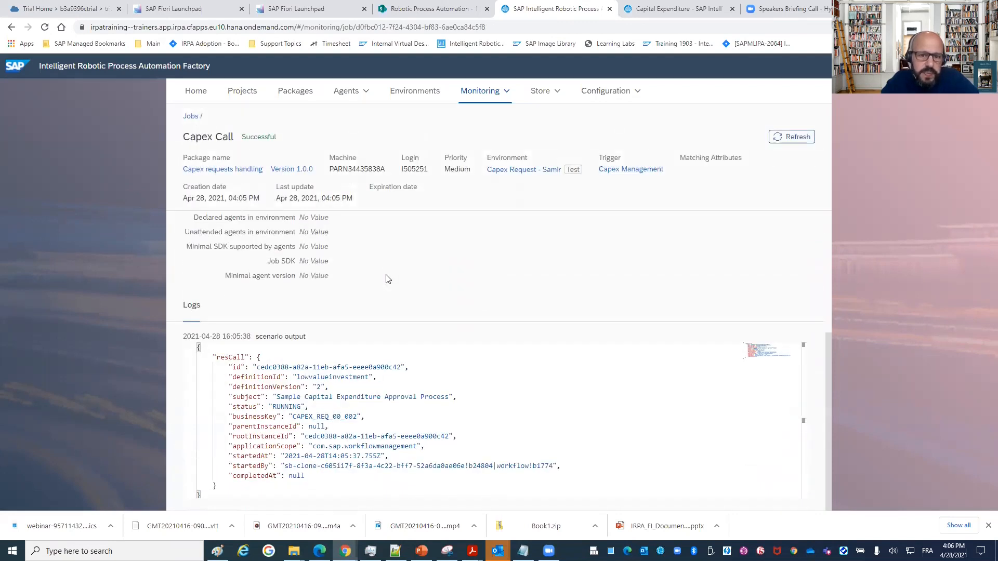
{"action": "scroll", "coordinate": [388, 276], "scroll_direction": "up", "scroll_amount": 4}
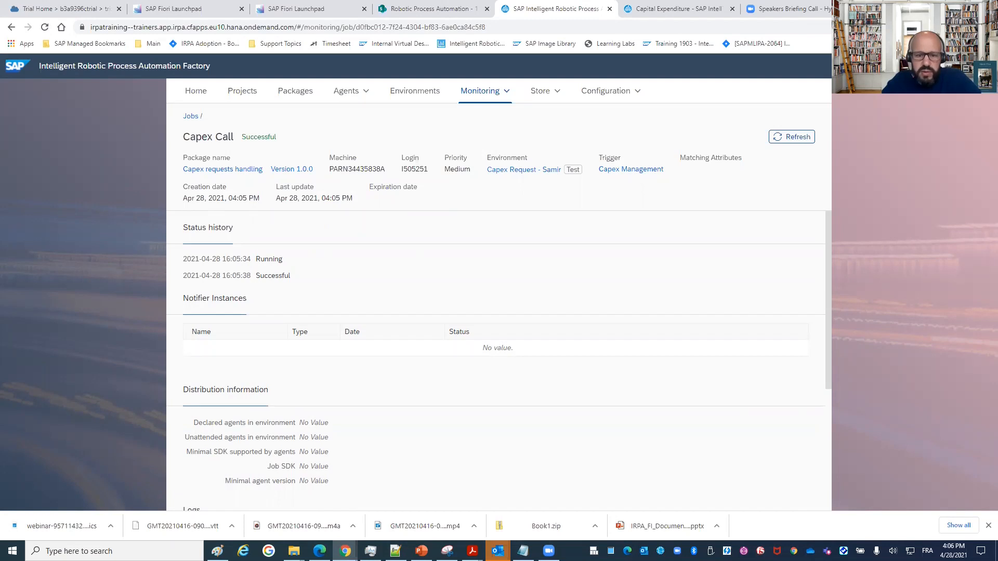
Switch to the Leverage SAP Intelligent RPA hands-on PDF in Acrobat Reader and review its Desktop Agent and Conclusion sections.
{"action": "left_click", "coordinate": [472, 551]}
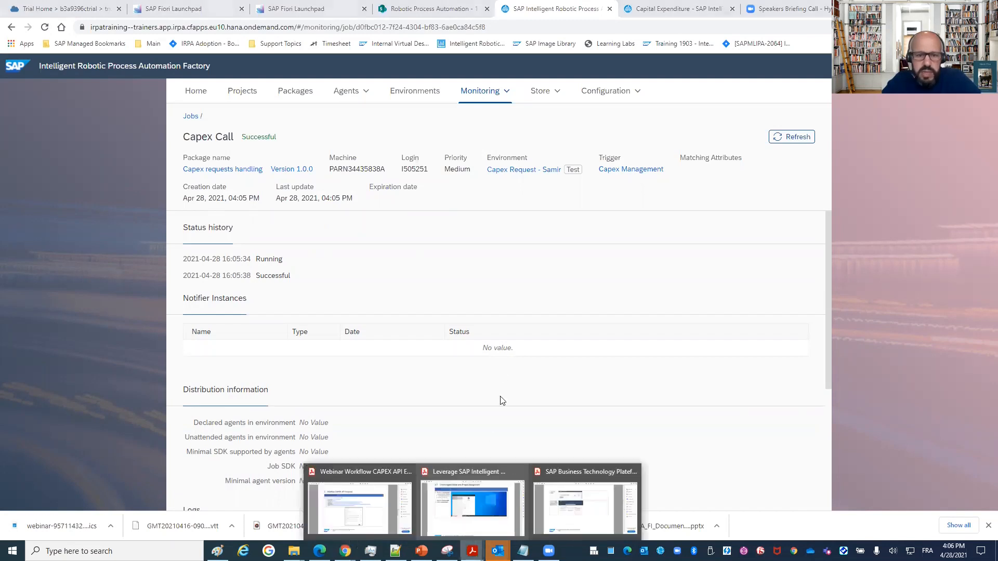
{"action": "left_click", "coordinate": [506, 513]}
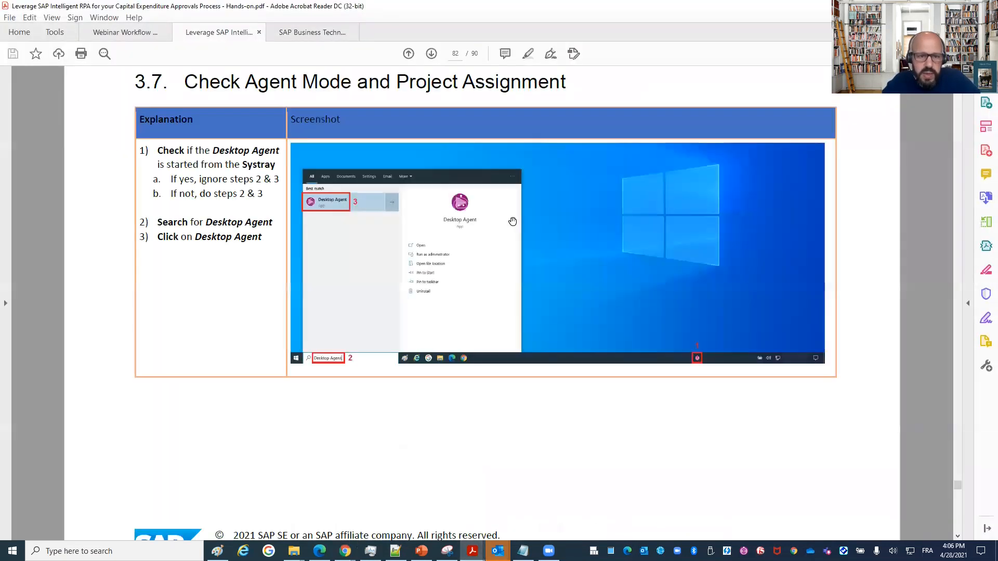
{"action": "scroll", "coordinate": [512, 222], "scroll_direction": "down", "scroll_amount": 10}
{"action": "scroll", "coordinate": [503, 236], "scroll_direction": "down", "scroll_amount": 8}
{"action": "scroll", "coordinate": [501, 235], "scroll_direction": "down", "scroll_amount": 10}
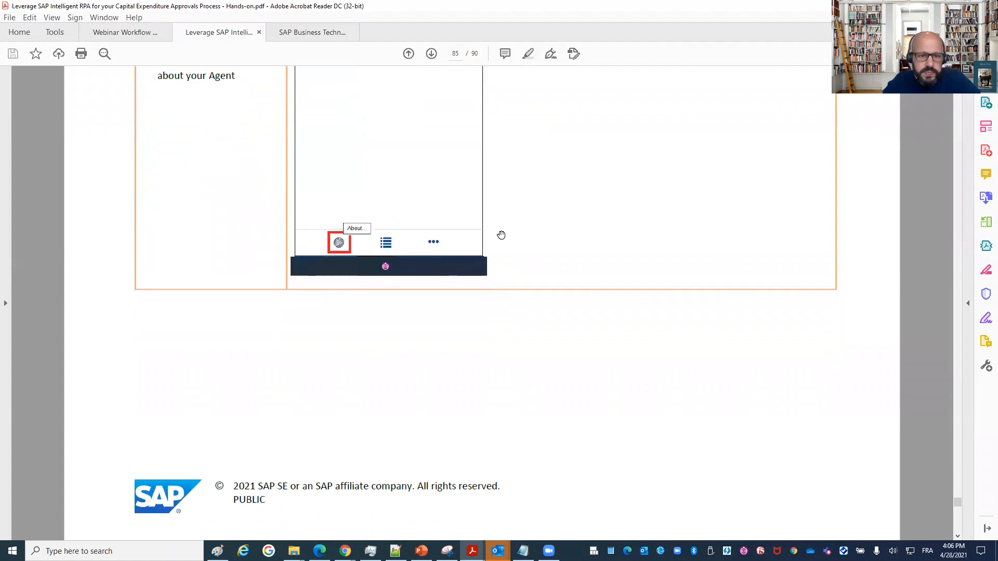
{"action": "scroll", "coordinate": [501, 234], "scroll_direction": "down", "scroll_amount": 10}
{"action": "scroll", "coordinate": [501, 234], "scroll_direction": "down", "scroll_amount": 10}
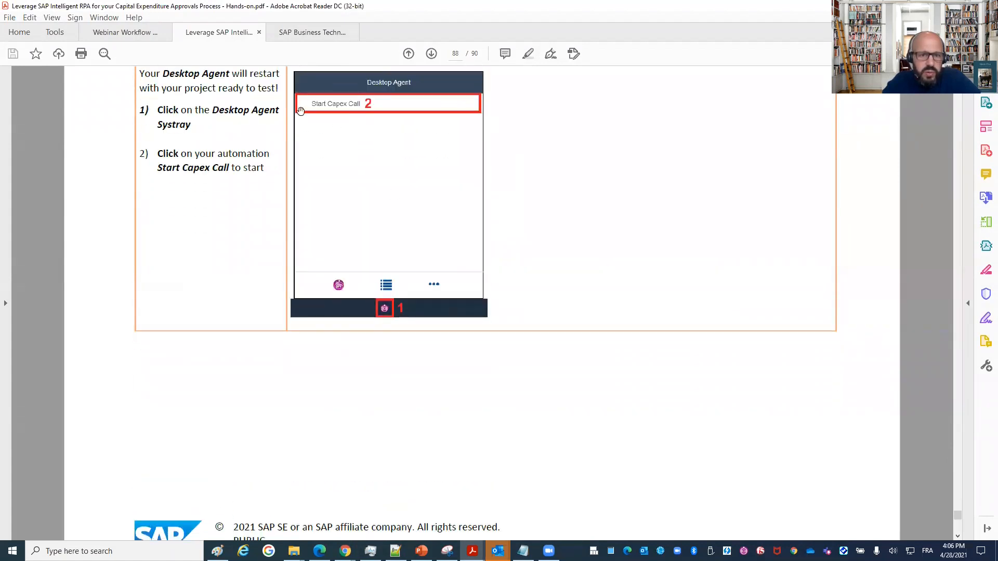
{"action": "scroll", "coordinate": [367, 173], "scroll_direction": "down", "scroll_amount": 10}
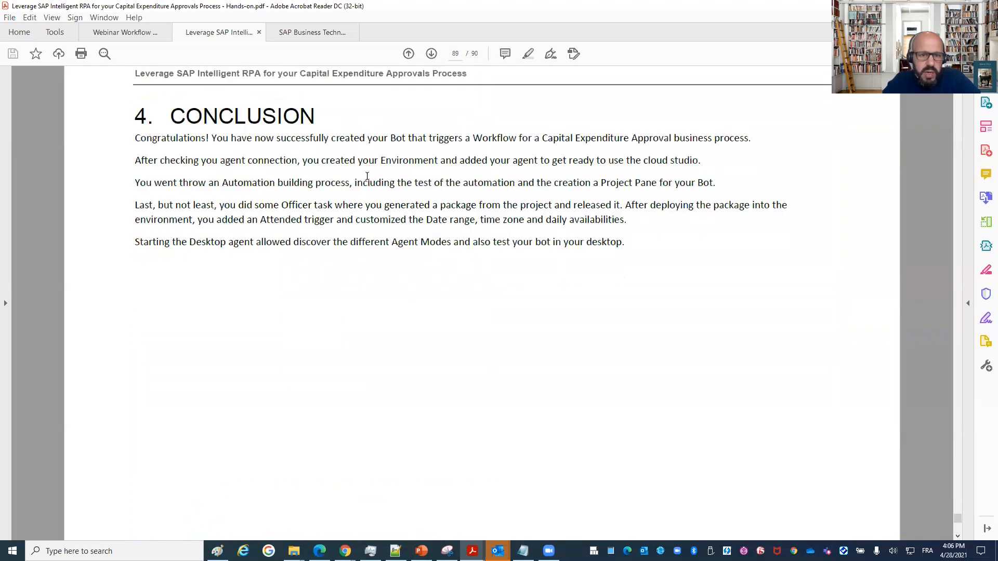
{"action": "scroll", "coordinate": [367, 176], "scroll_direction": "down", "scroll_amount": 1}
{"action": "scroll", "coordinate": [367, 176], "scroll_direction": "down", "scroll_amount": 1}
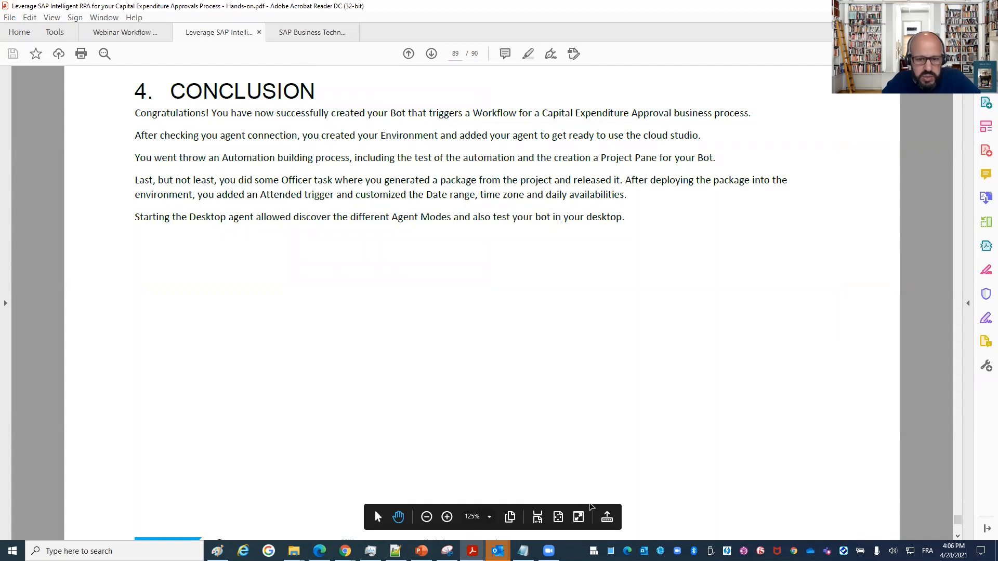
{"action": "scroll", "coordinate": [526, 272], "scroll_direction": "down", "scroll_amount": 1}
{"action": "scroll", "coordinate": [524, 275], "scroll_direction": "up", "scroll_amount": 1}
{"action": "scroll", "coordinate": [523, 274], "scroll_direction": "up", "scroll_amount": 4}
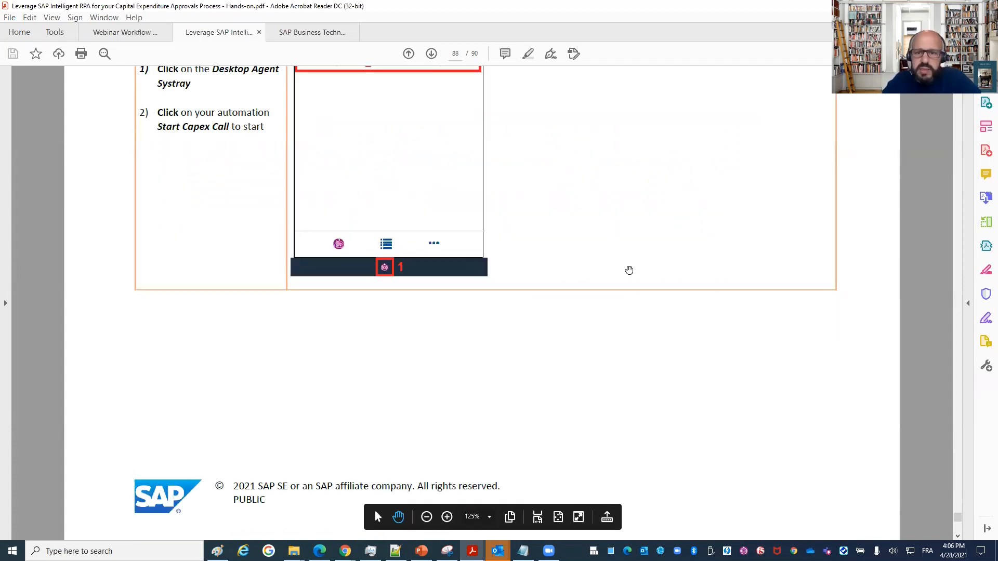
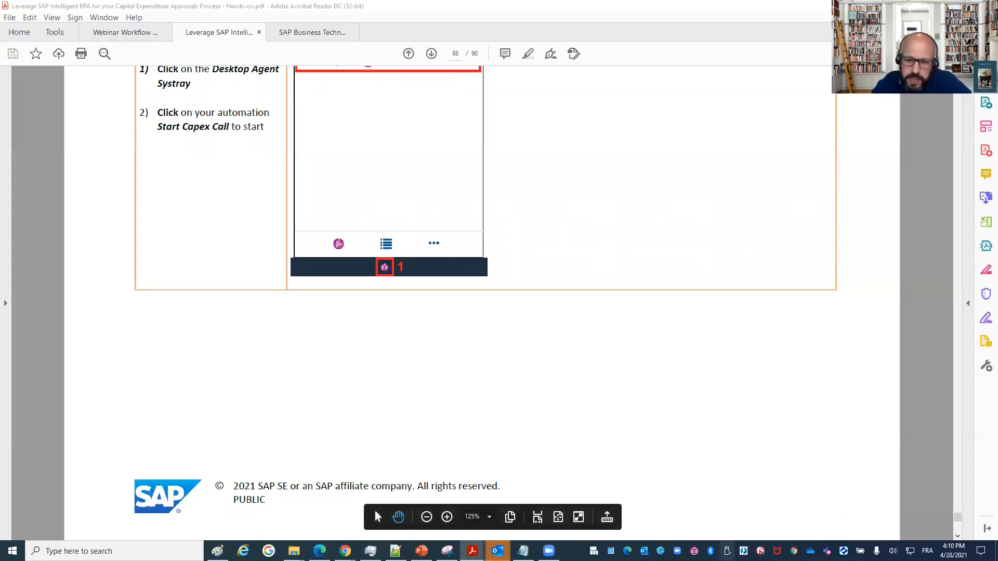
Switch the Desktop Agent to the Capital Expenditure project test - 2.0.0 in Interactive (attended) mode and confirm the change.
{"action": "left_click", "coordinate": [694, 551]}
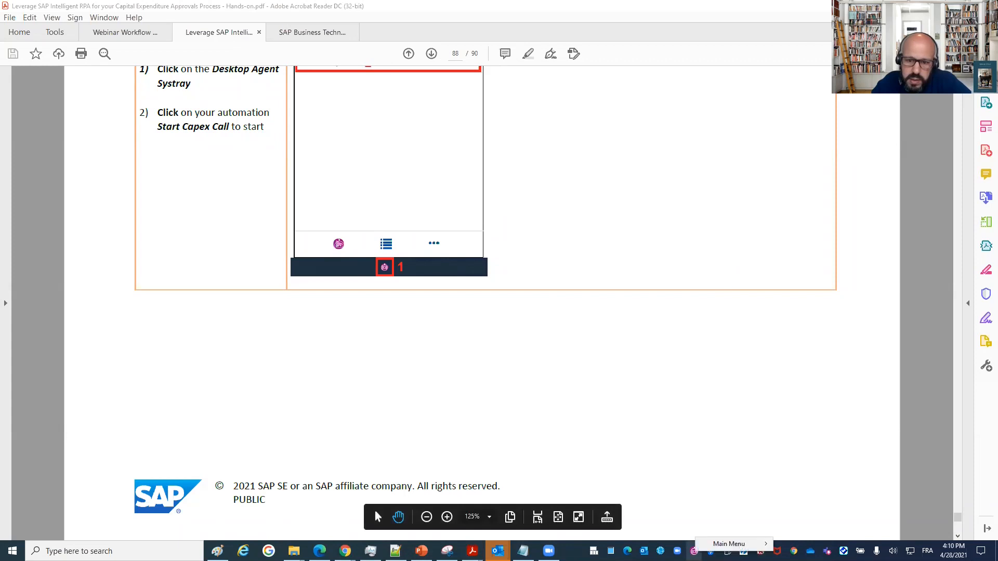
{"action": "left_click", "coordinate": [694, 551]}
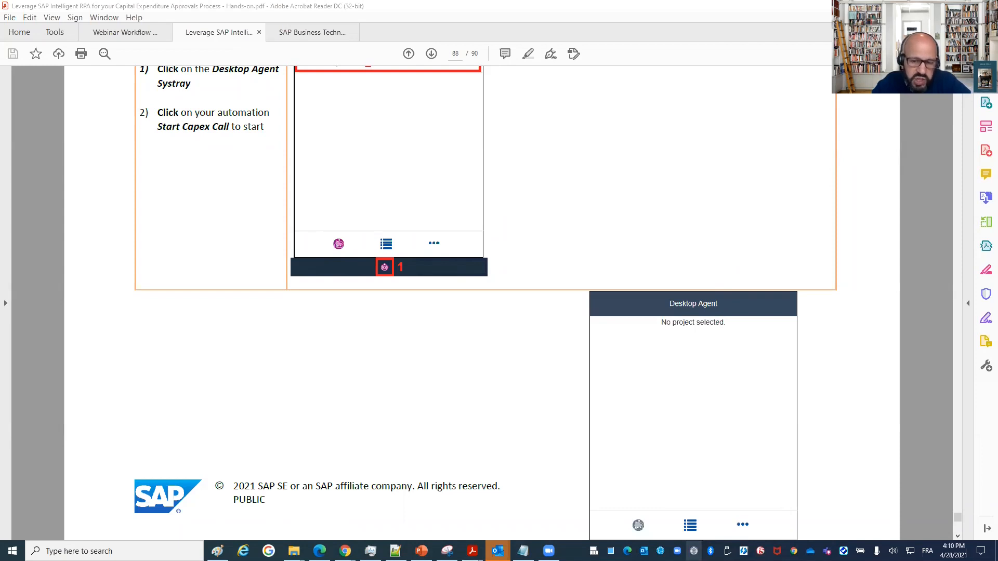
{"action": "left_click", "coordinate": [692, 535]}
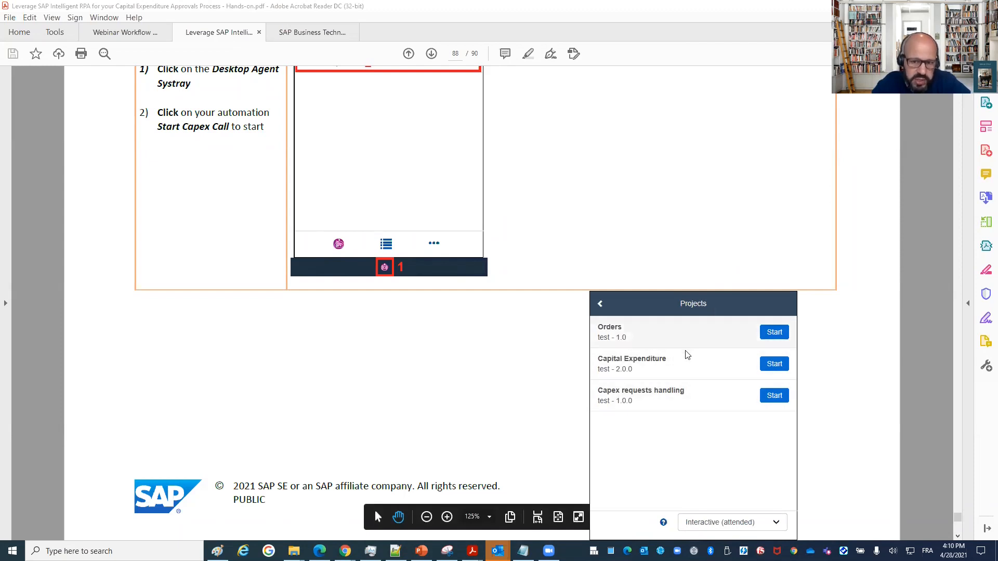
{"action": "left_click", "coordinate": [759, 366]}
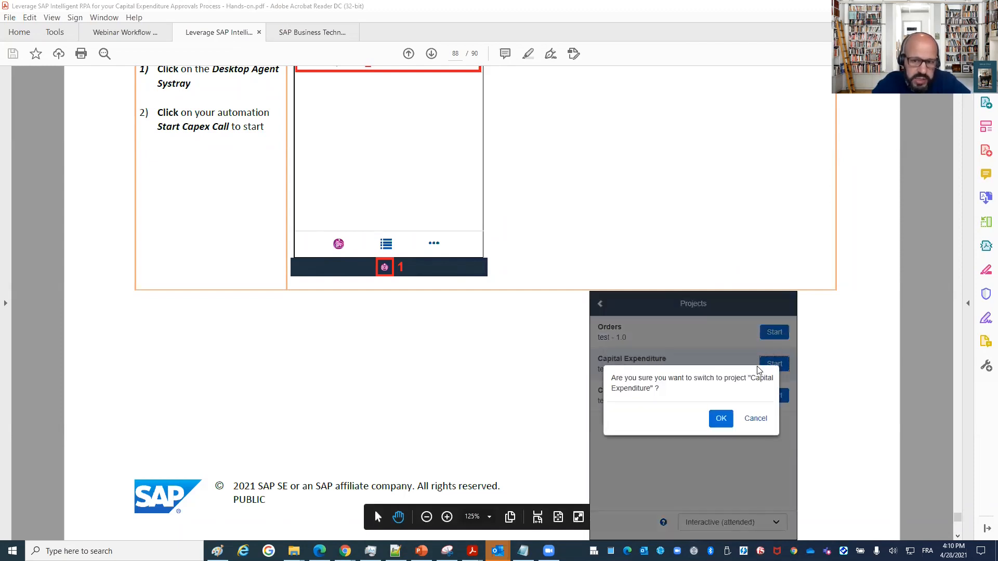
{"action": "left_click", "coordinate": [721, 423]}
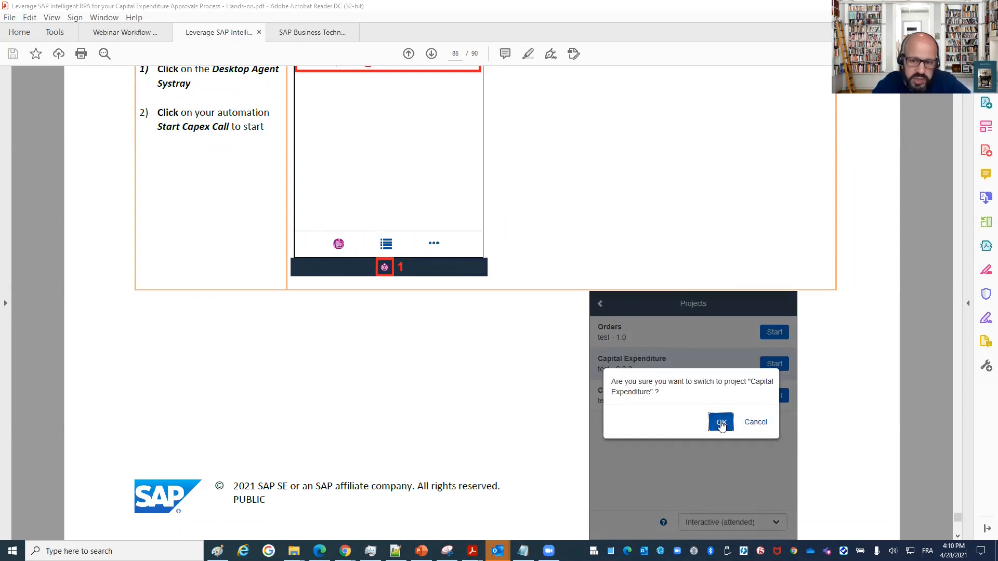
{"action": "left_click", "coordinate": [722, 424]}
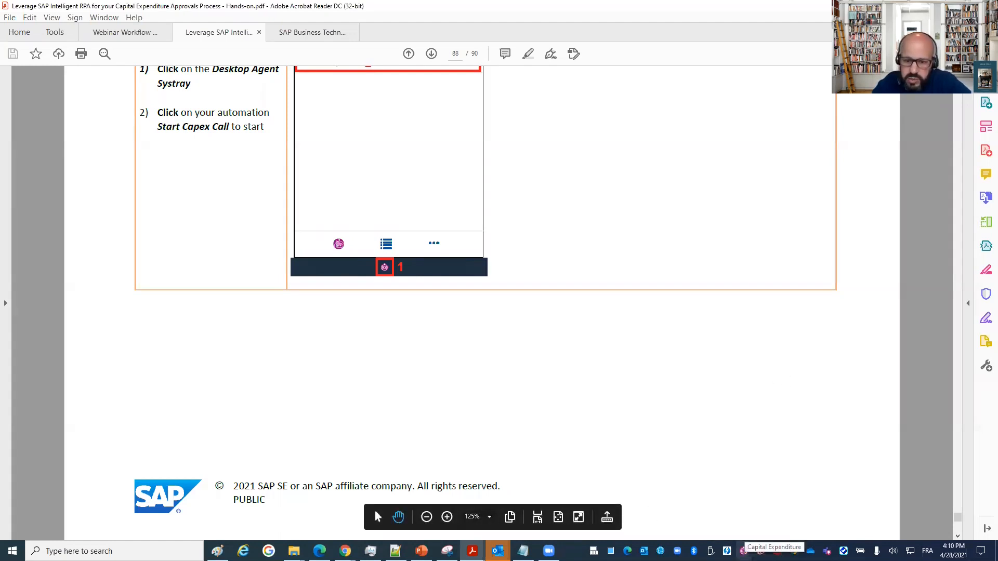
Start CAPEX UIs Application and Capex DB of the Capital Expenditure project from the Desktop Agent.
{"action": "left_click", "coordinate": [743, 550]}
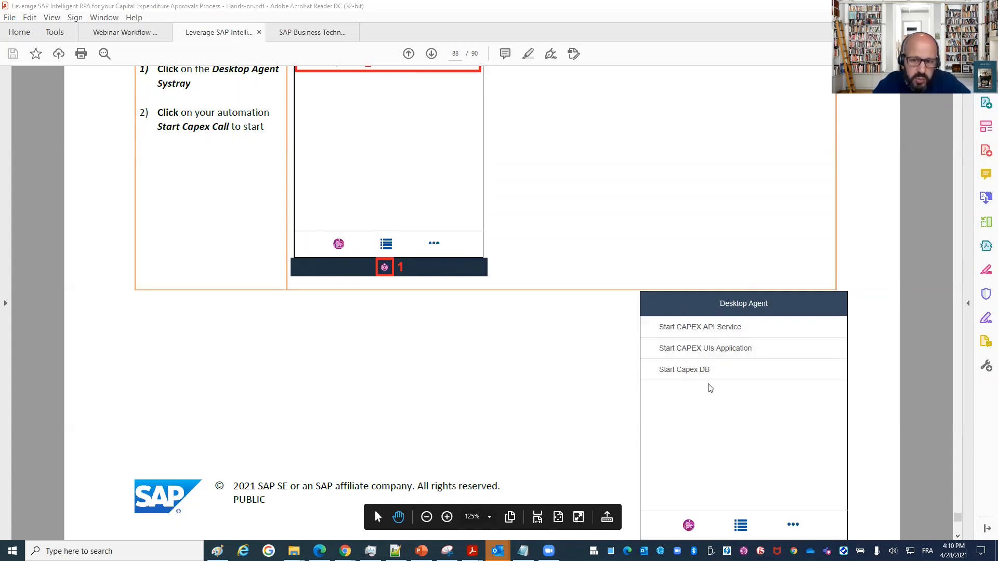
{"action": "left_click", "coordinate": [701, 352]}
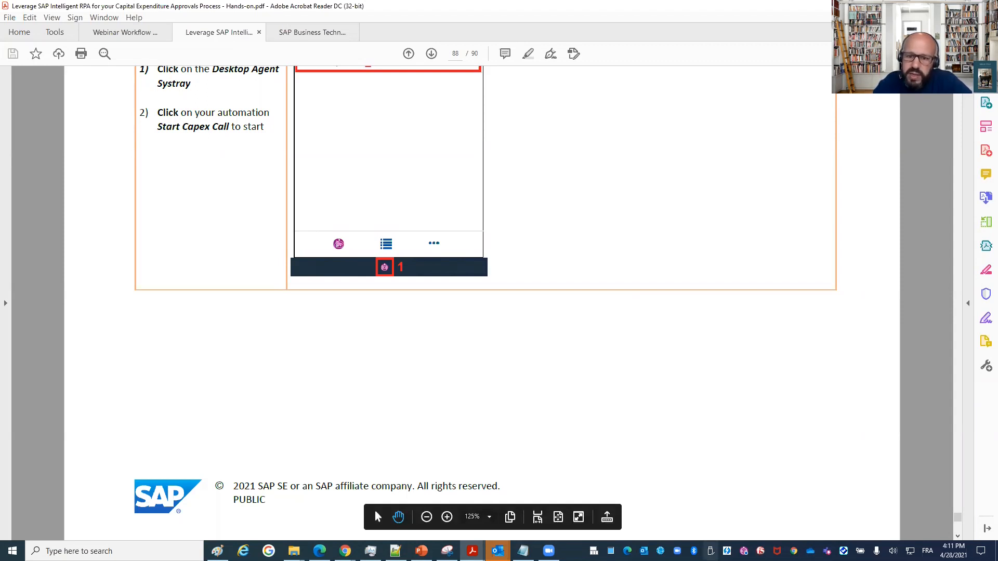
{"action": "left_click", "coordinate": [744, 551]}
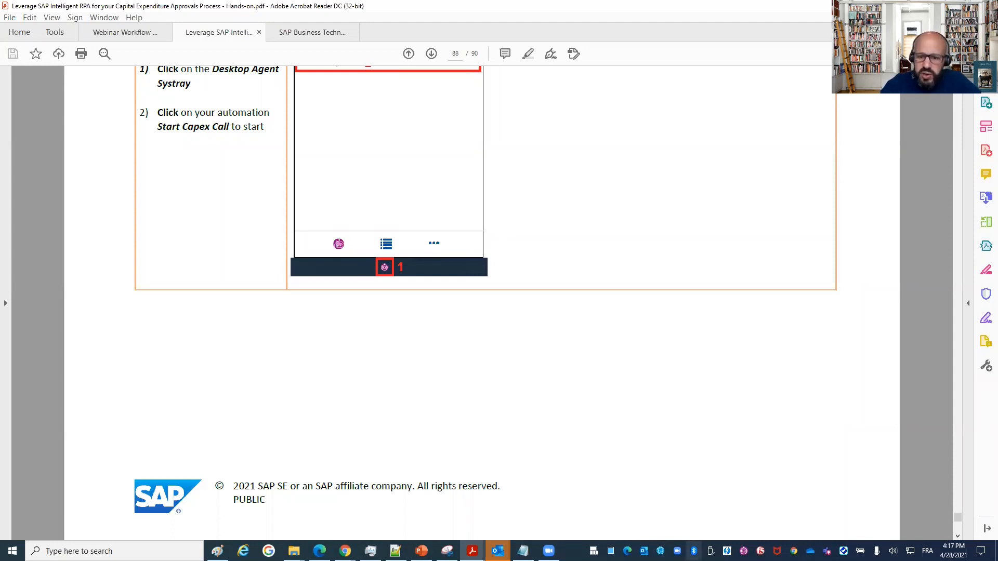
{"action": "left_click", "coordinate": [744, 551]}
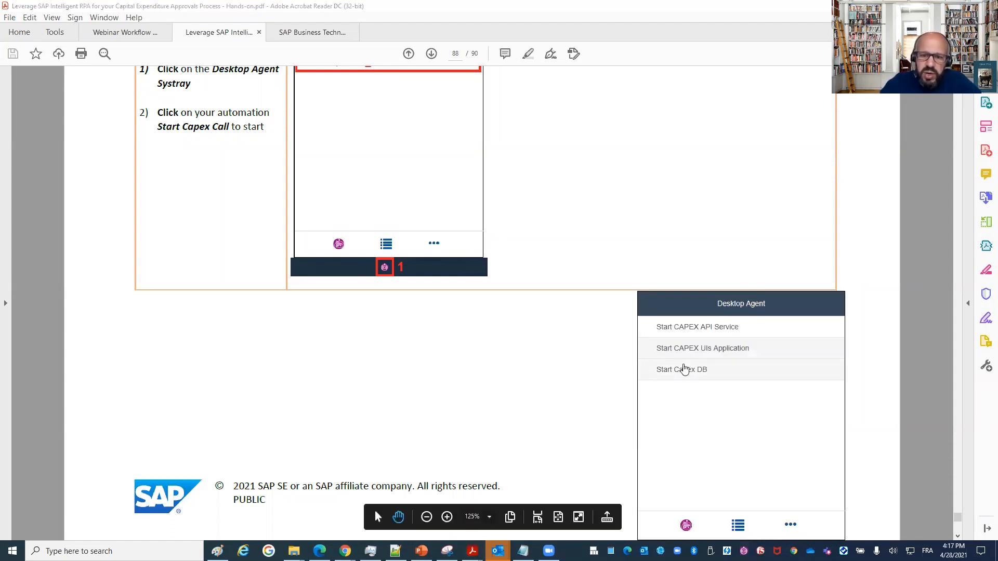
{"action": "left_click", "coordinate": [707, 370]}
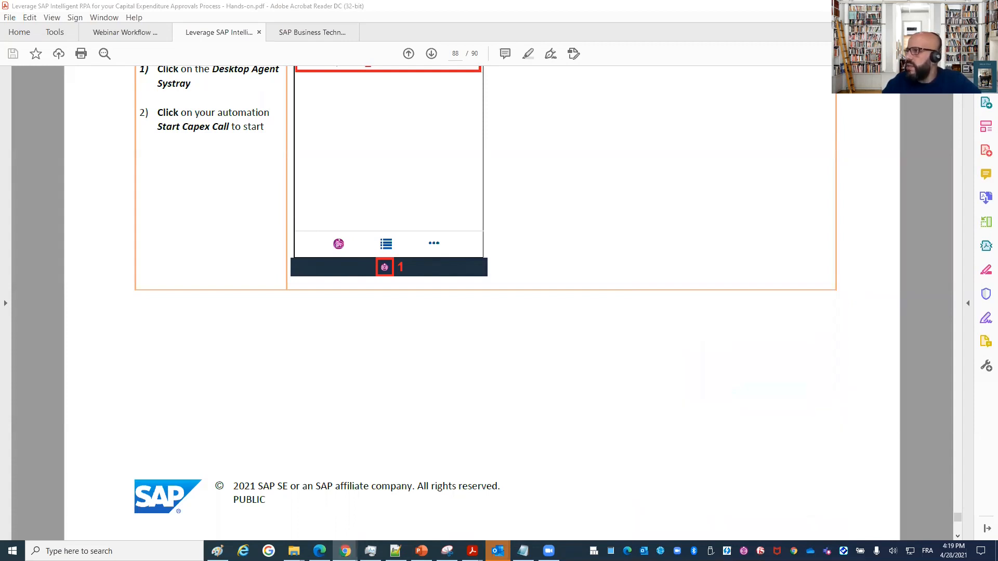
Switch to Chrome with the Intelligent RPA Factory and open the CAPEX Management project from the projects list.
{"action": "key", "text": "alt+Tab"}
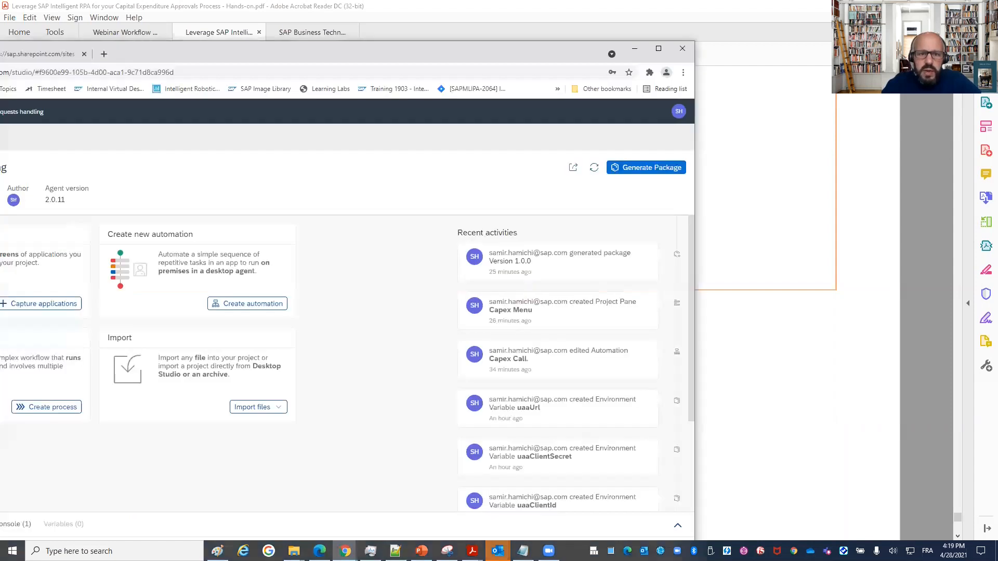
{"action": "key", "text": "super+Up"}
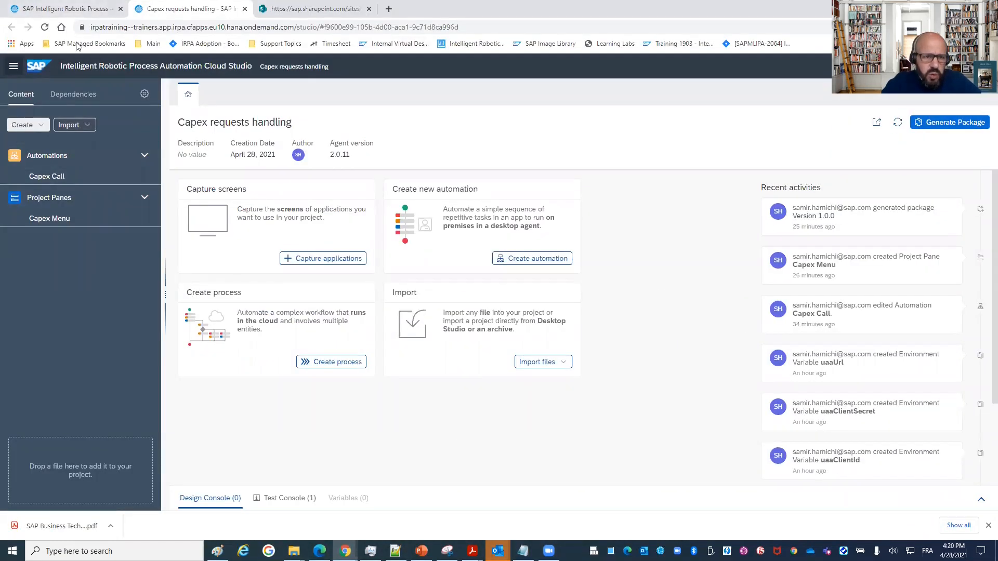
{"action": "left_click", "coordinate": [77, 12]}
{"action": "left_click", "coordinate": [243, 92]}
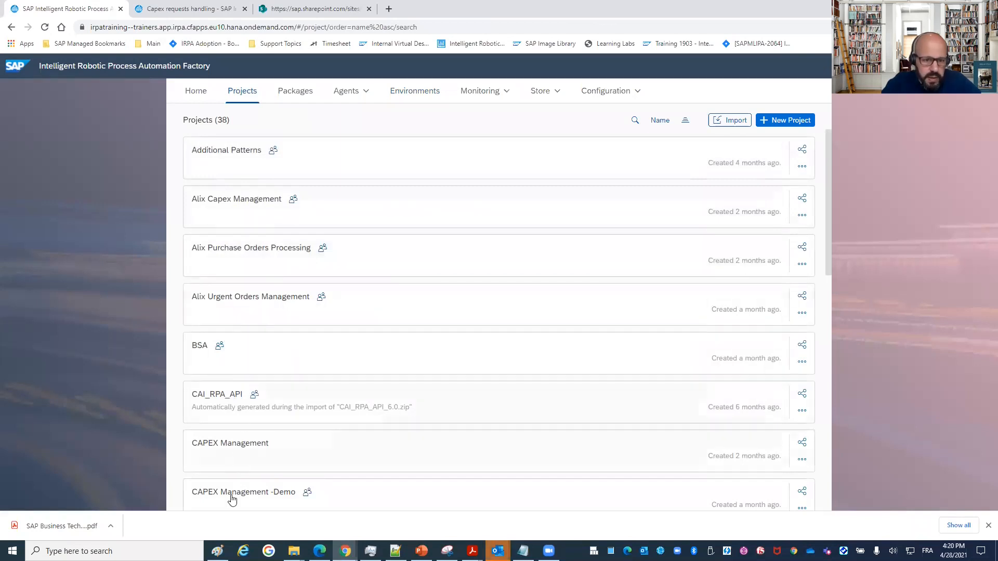
{"action": "left_click", "coordinate": [227, 450]}
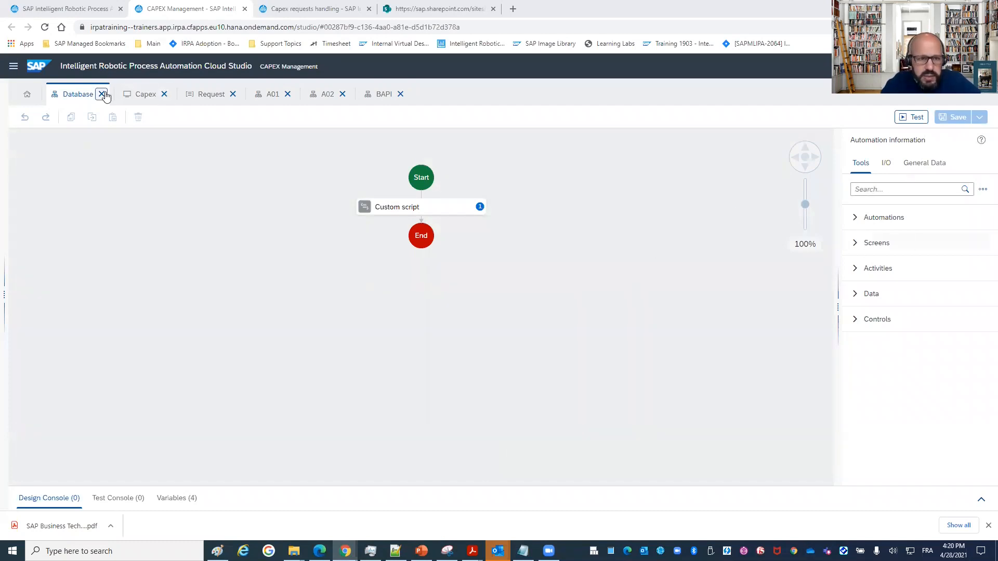
Add a Start Application activity after the custom script in the Database automation and set its target to Capex.
{"action": "left_click", "coordinate": [874, 189]}
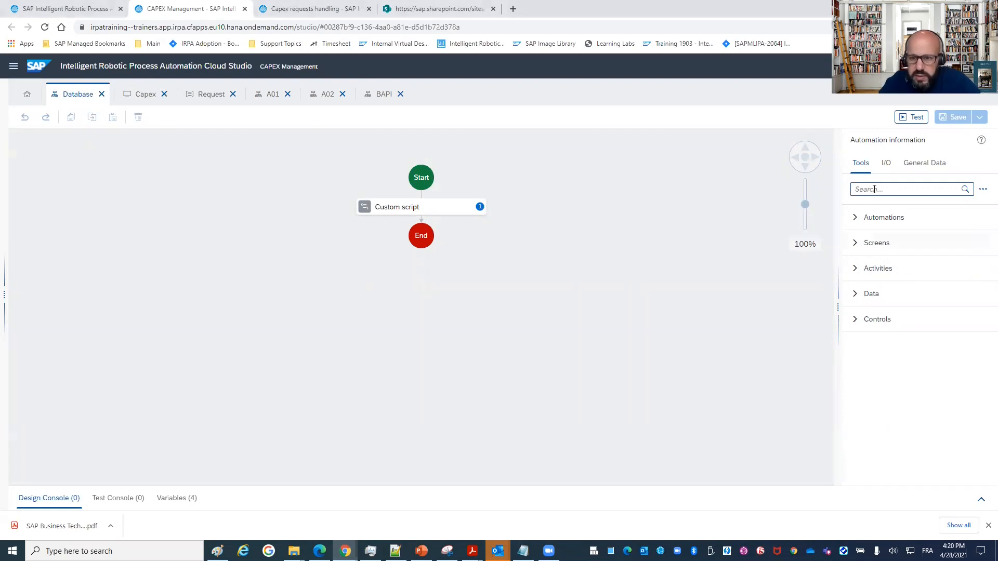
{"action": "type", "text": "start"}
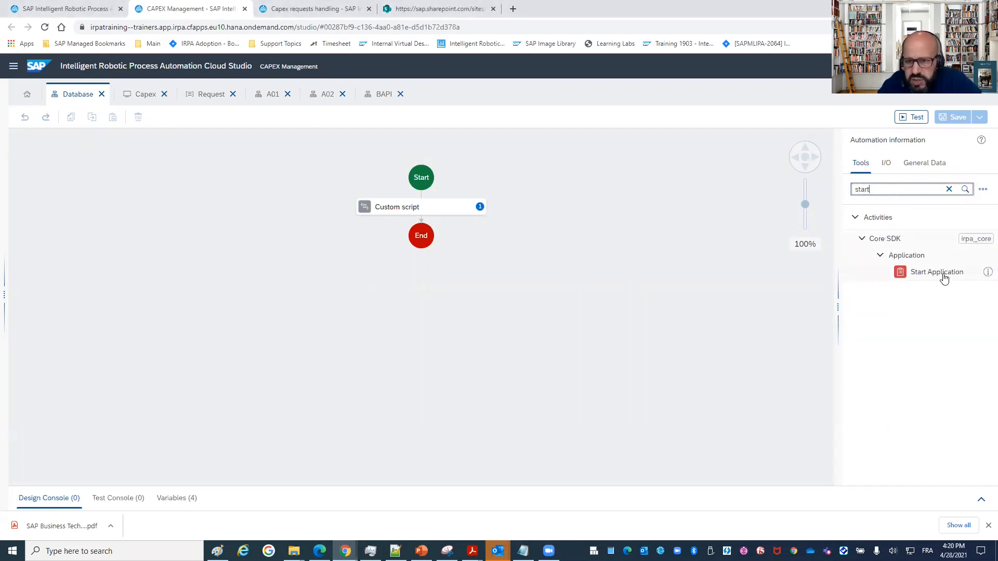
{"action": "left_click_drag", "start_coordinate": [954, 276], "coordinate": [424, 229]}
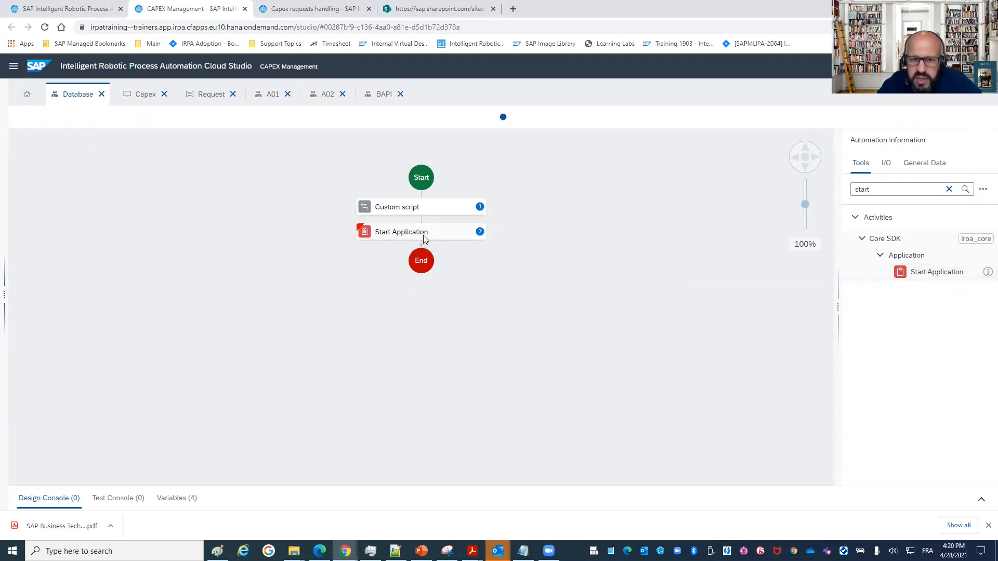
{"action": "left_click", "coordinate": [965, 243]}
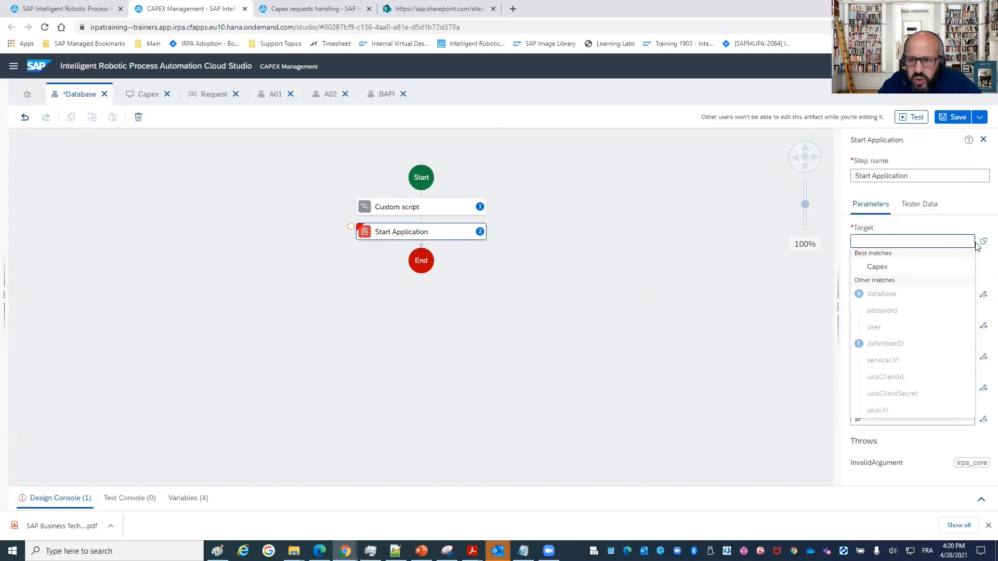
{"action": "left_click", "coordinate": [882, 271]}
Open the Capex application and examine its Capex Request and Home screens with their declared elements.
{"action": "left_click", "coordinate": [27, 93]}
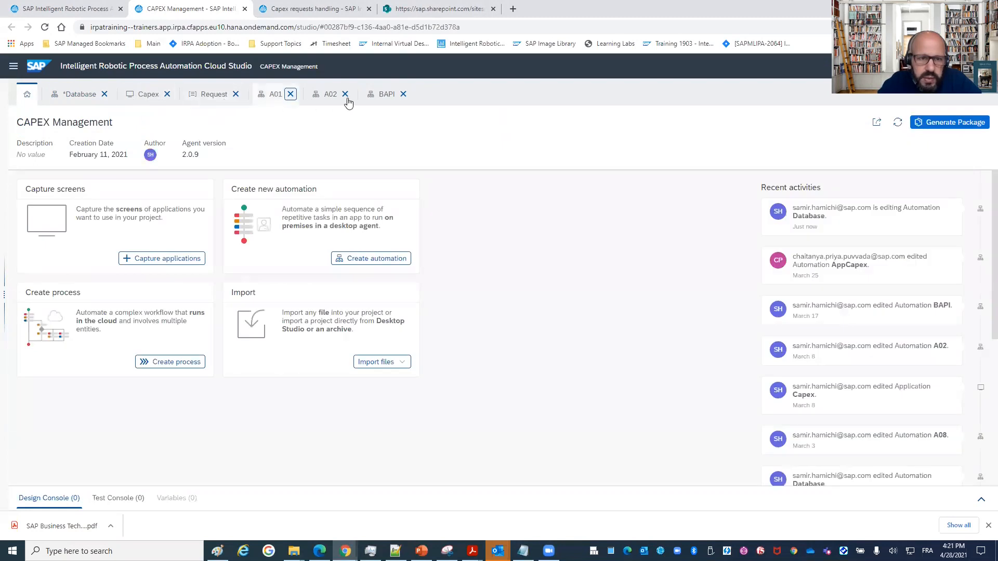
{"action": "left_click", "coordinate": [139, 103]}
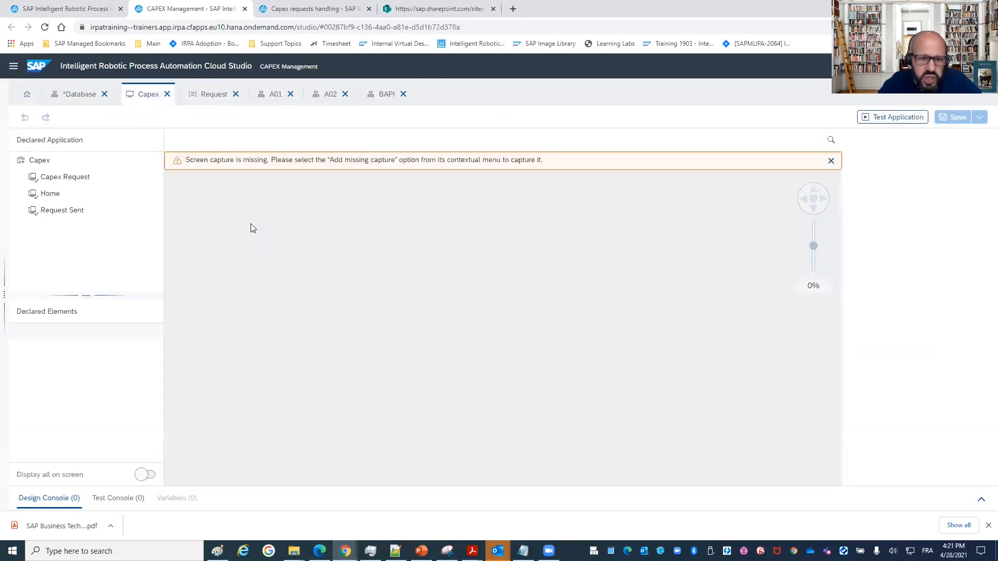
{"action": "left_click", "coordinate": [52, 177]}
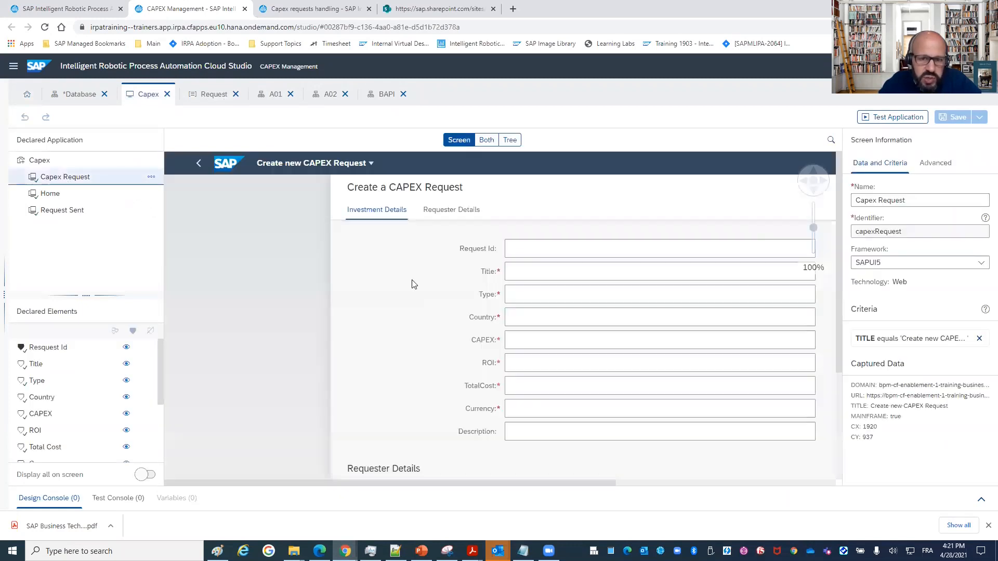
{"action": "scroll", "coordinate": [255, 262], "scroll_direction": "down", "scroll_amount": 3}
{"action": "scroll", "coordinate": [255, 262], "scroll_direction": "up", "scroll_amount": 3}
{"action": "left_click", "coordinate": [33, 194]}
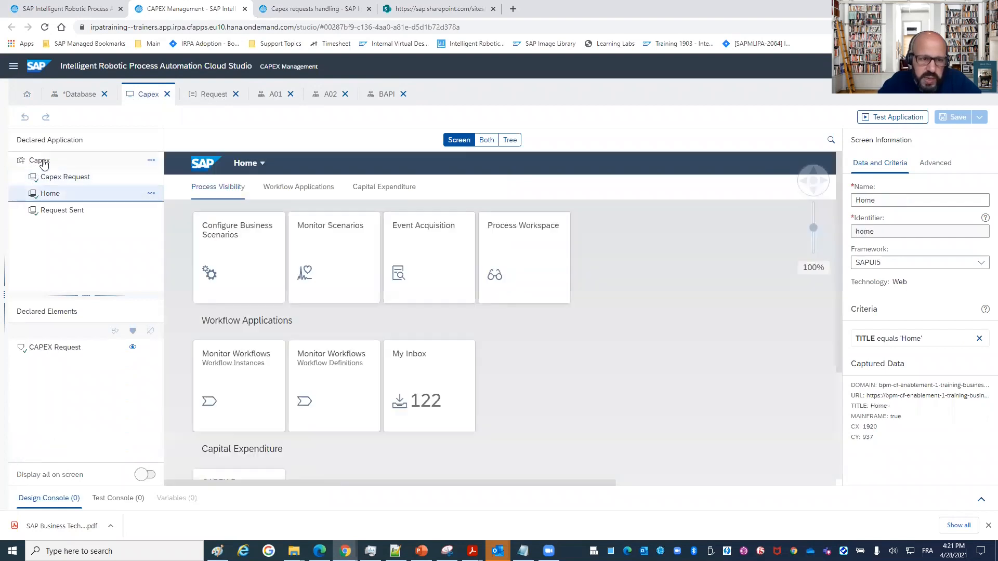
Return to the Database automation and open the target of the Start Application step for editing.
{"action": "left_click", "coordinate": [83, 94]}
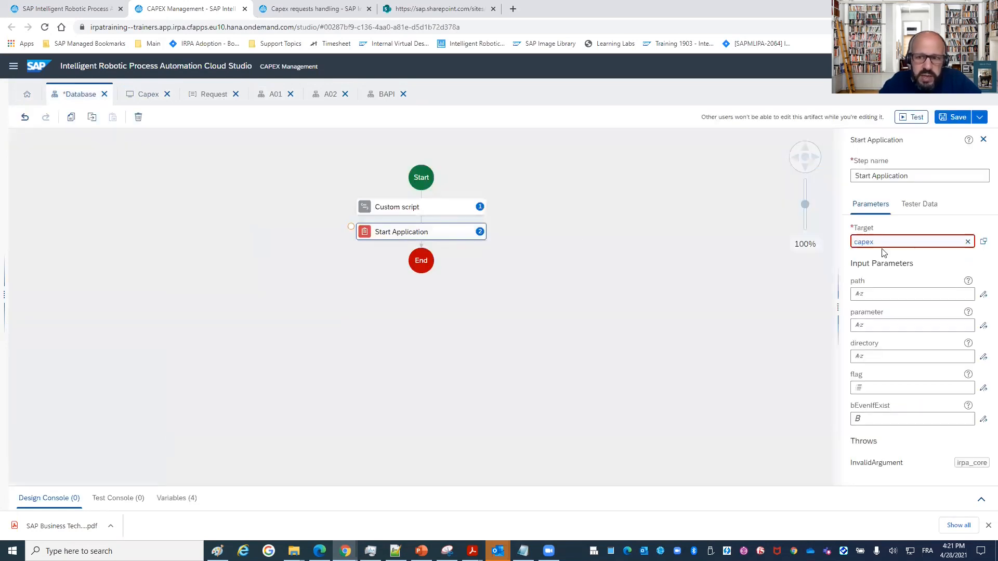
{"action": "mouse_move", "coordinate": [868, 243]}
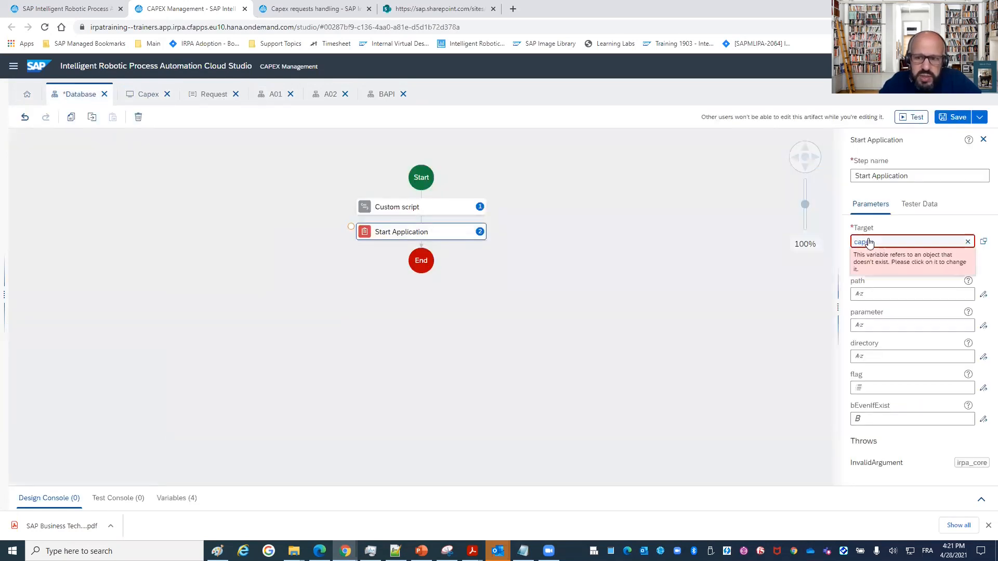
{"action": "left_click", "coordinate": [900, 243]}
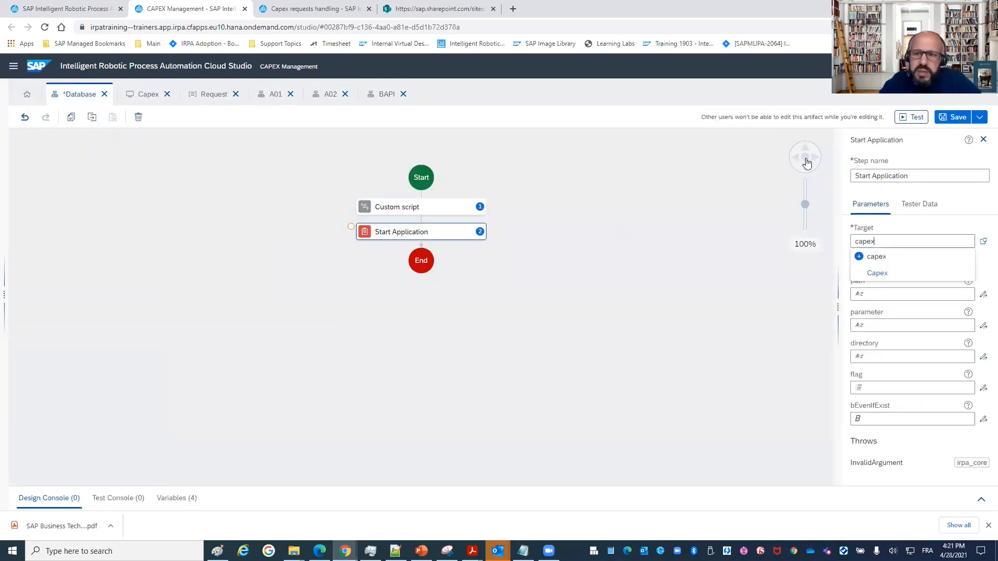
Return to the Capex application, show the project's content list, and review the workflows of automations A01 and A02.
{"action": "left_click", "coordinate": [144, 98]}
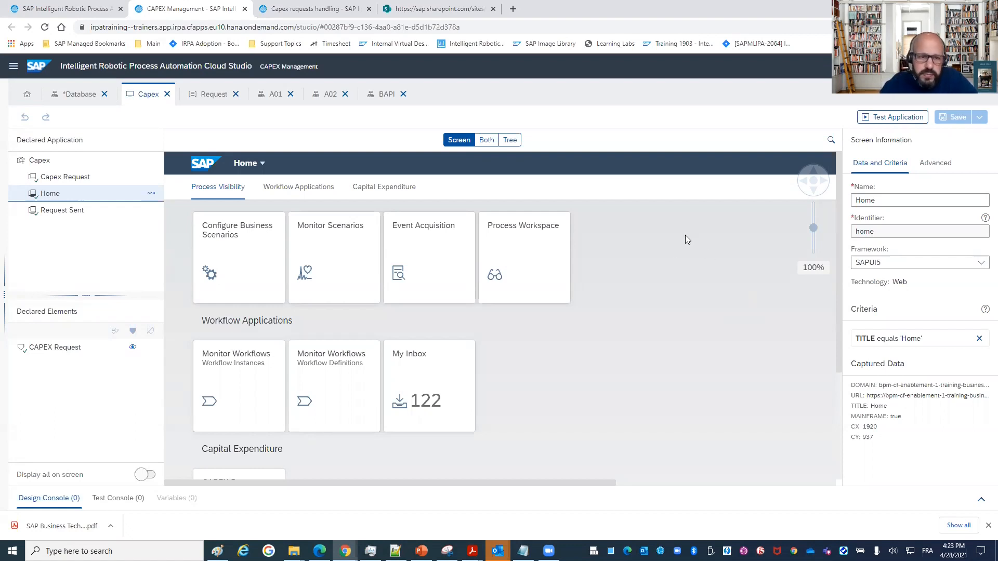
{"action": "left_click", "coordinate": [14, 66]}
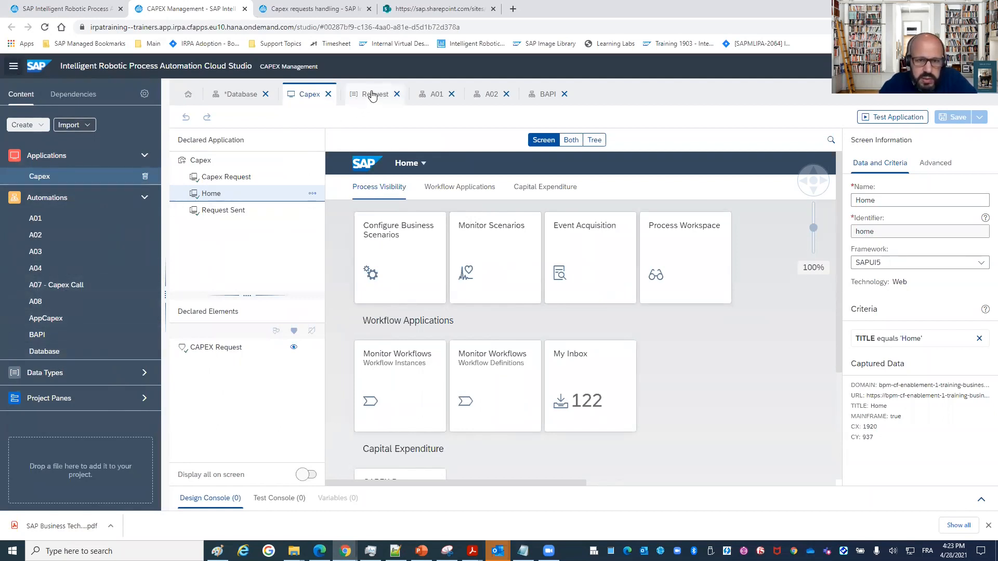
{"action": "left_click", "coordinate": [432, 95]}
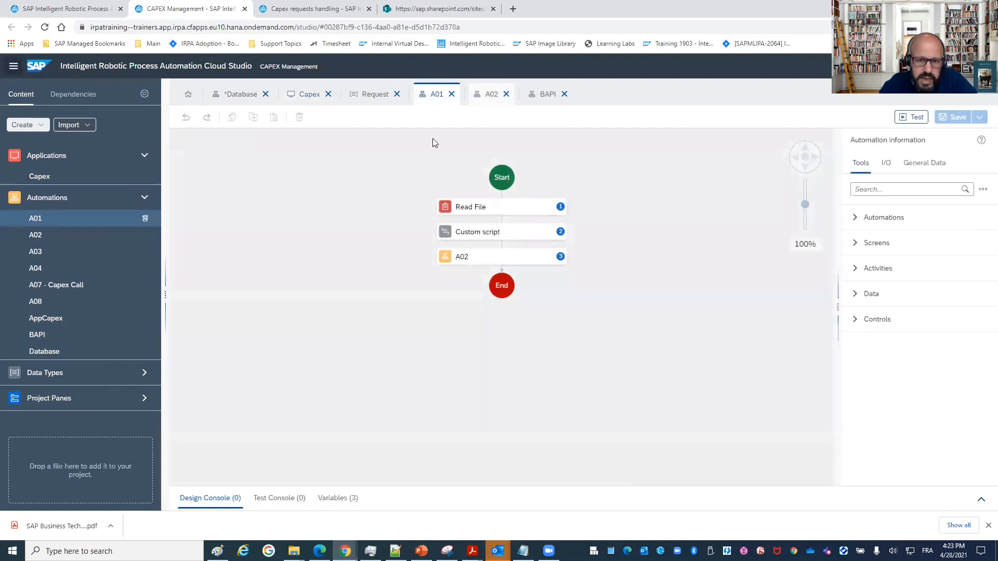
{"action": "left_click", "coordinate": [490, 95]}
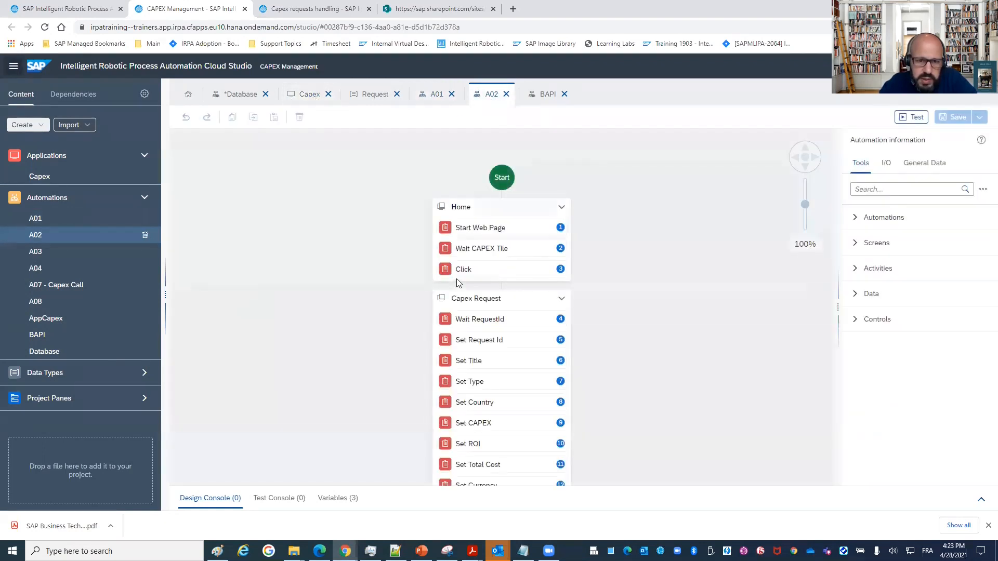
{"action": "scroll", "coordinate": [487, 259], "scroll_direction": "down", "scroll_amount": 1}
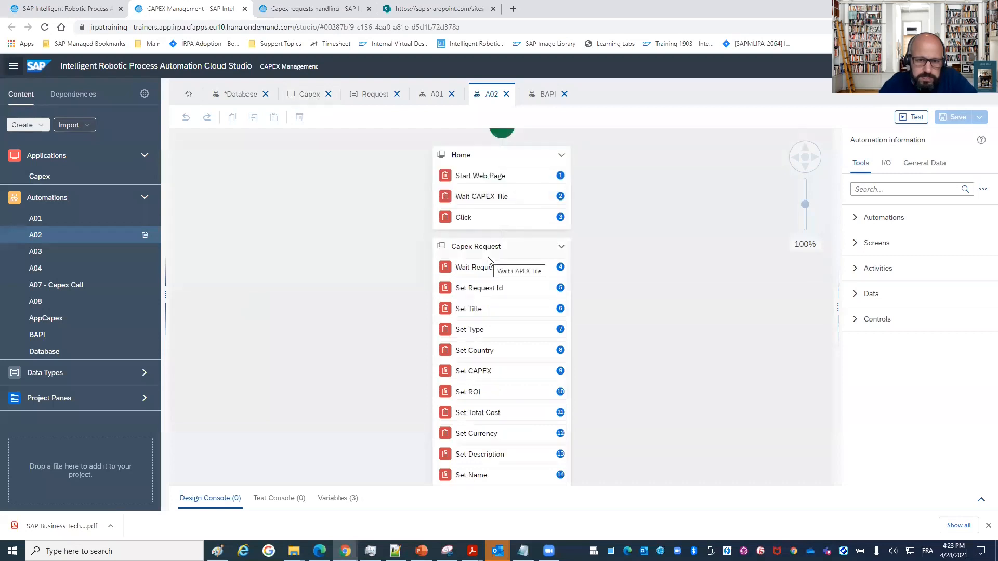
Inspect the url of the Start Web Page step in A02 and the available navigator options, reselecting Chrome as the navigator.
{"action": "left_click", "coordinate": [500, 178]}
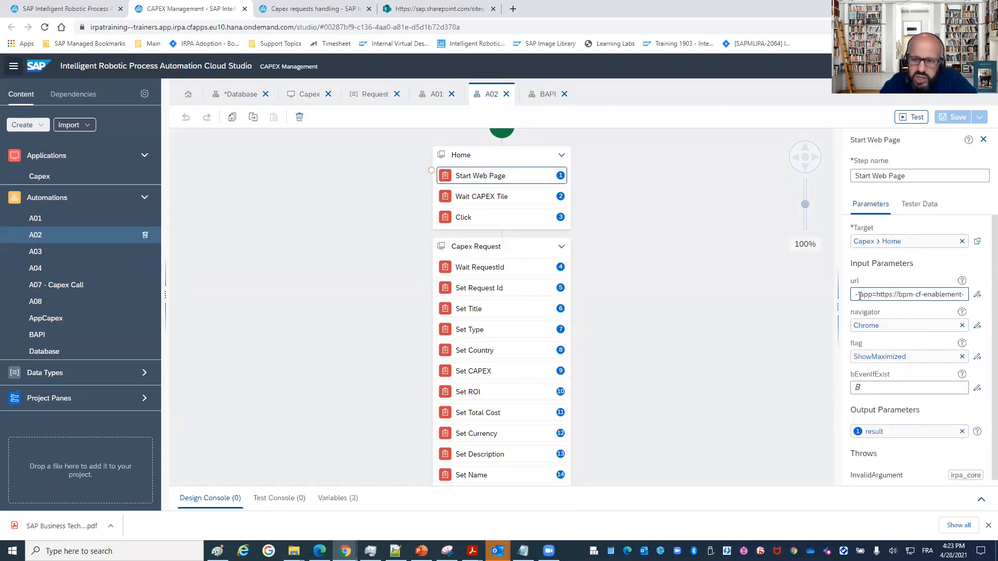
{"action": "left_click_drag", "start_coordinate": [877, 295], "coordinate": [985, 301]}
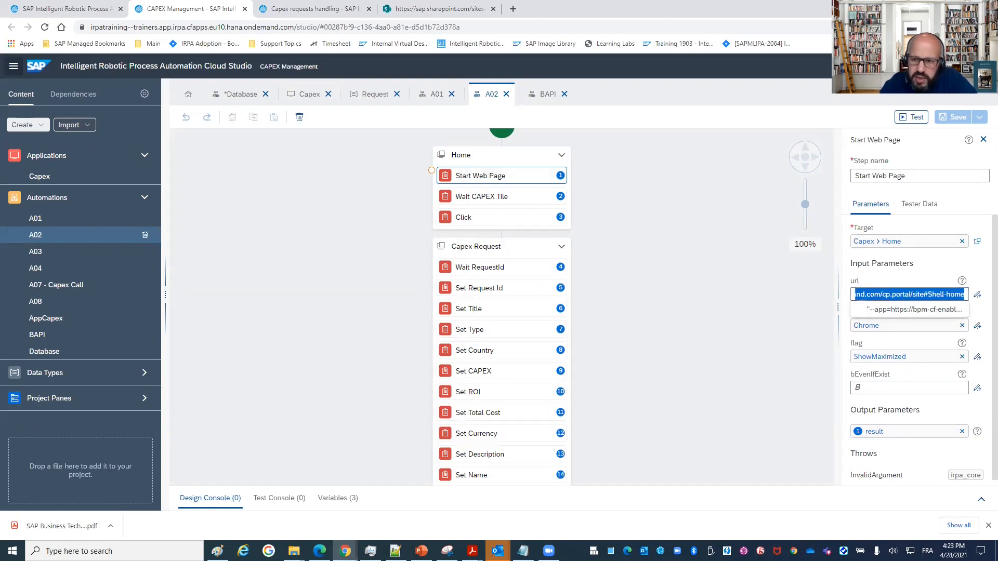
{"action": "left_click", "coordinate": [877, 328]}
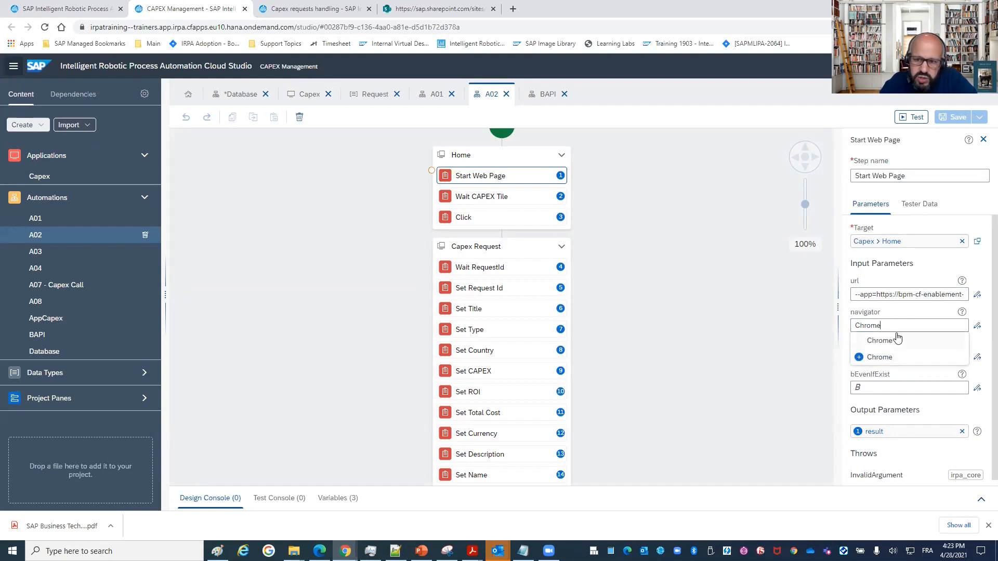
{"action": "key", "text": "ctrl+a"}
{"action": "key", "text": "BackSpace"}
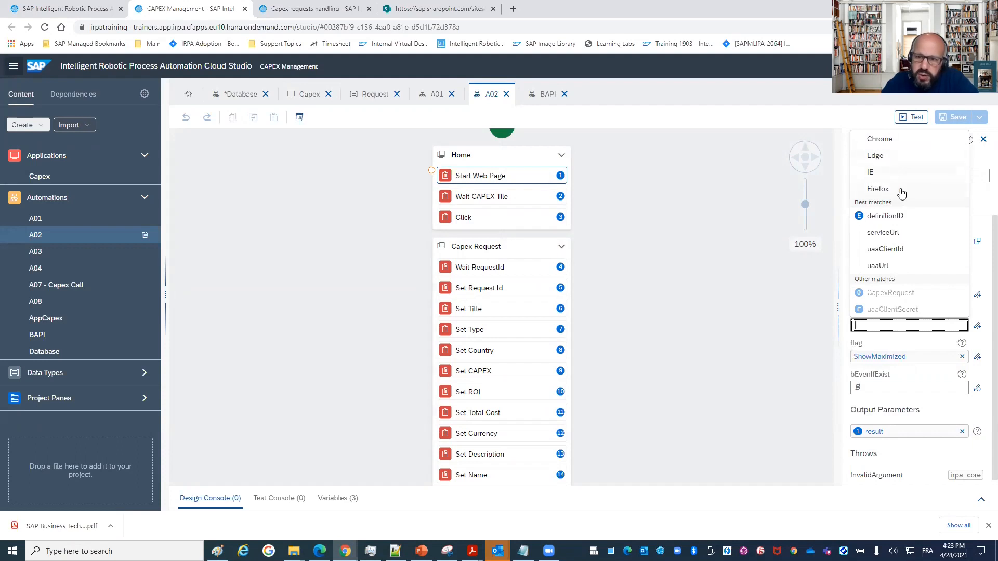
{"action": "left_click", "coordinate": [879, 140]}
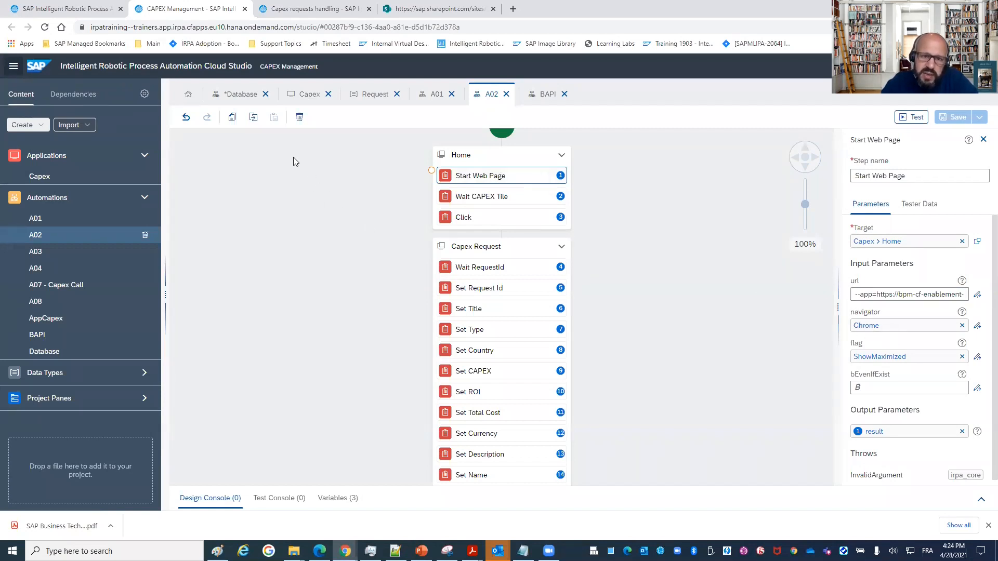
Return to the Capex application, display its Capex Request screen, and look through the artifact types that can be created in the project.
{"action": "left_click", "coordinate": [308, 94]}
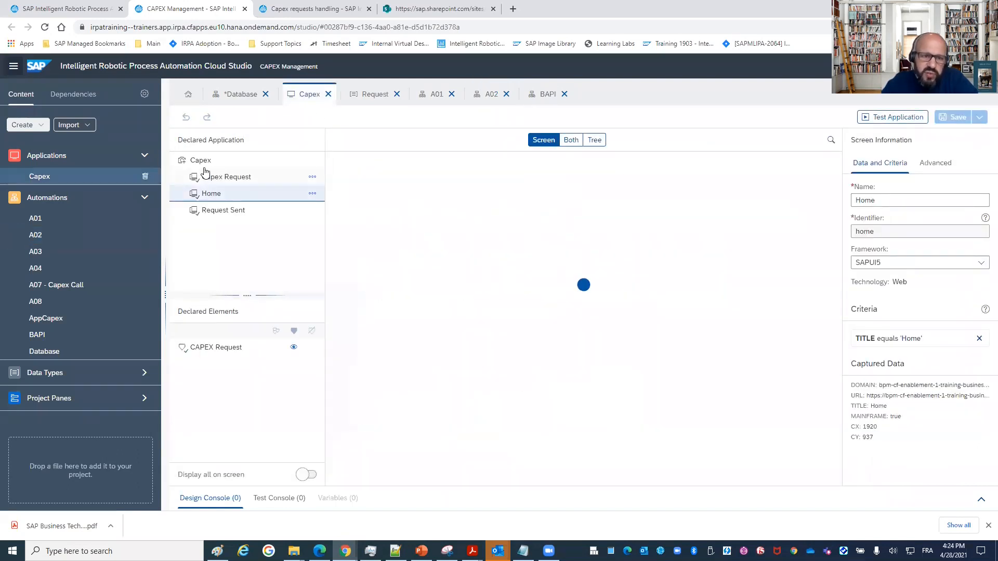
{"action": "left_click", "coordinate": [208, 177]}
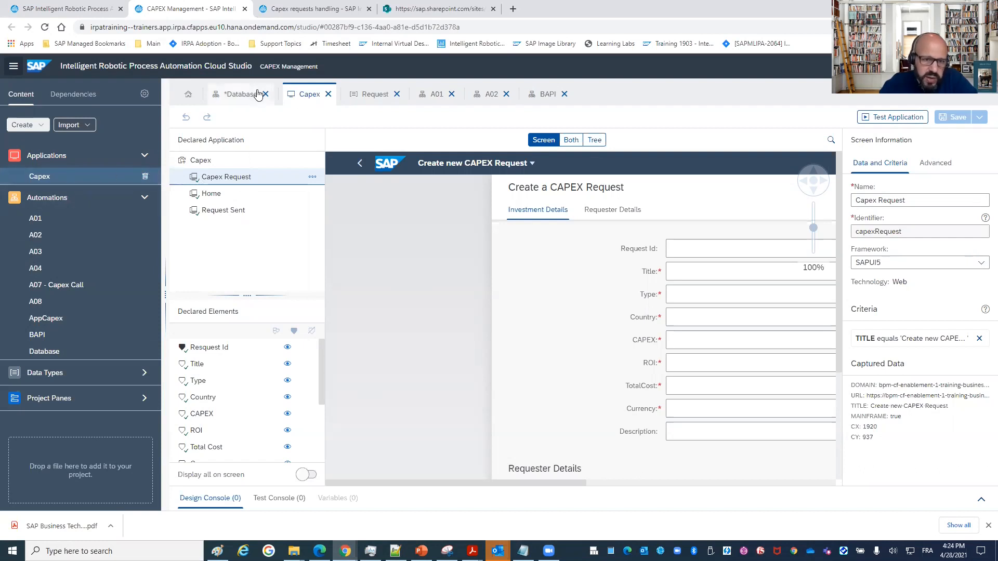
{"action": "left_click", "coordinate": [26, 125]}
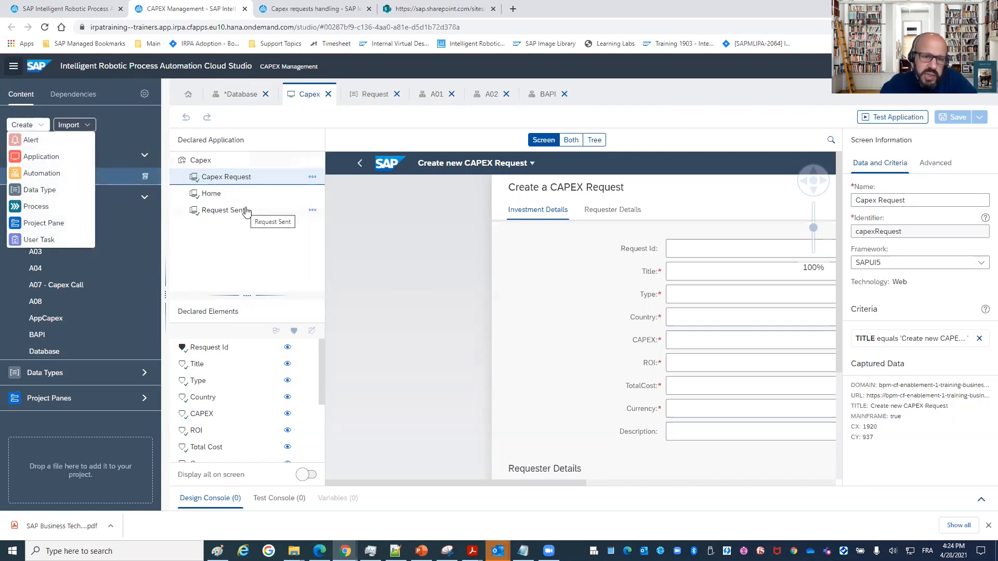
{"action": "left_click", "coordinate": [242, 258]}
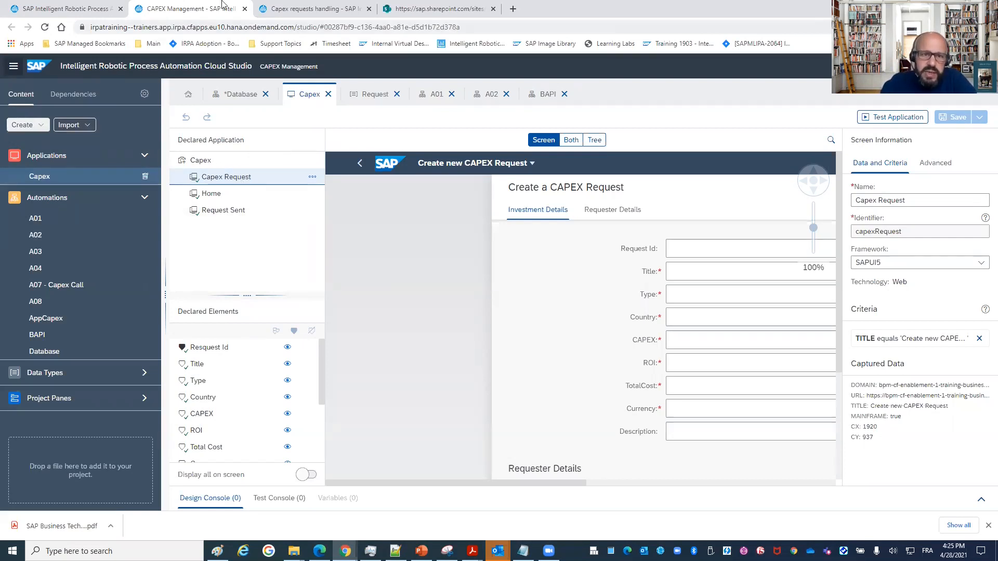
View the Capex requests handling project, switch to the Intelligent Robotic Process Automation Factory, and open the store's package catalog.
{"action": "left_click", "coordinate": [301, 9]}
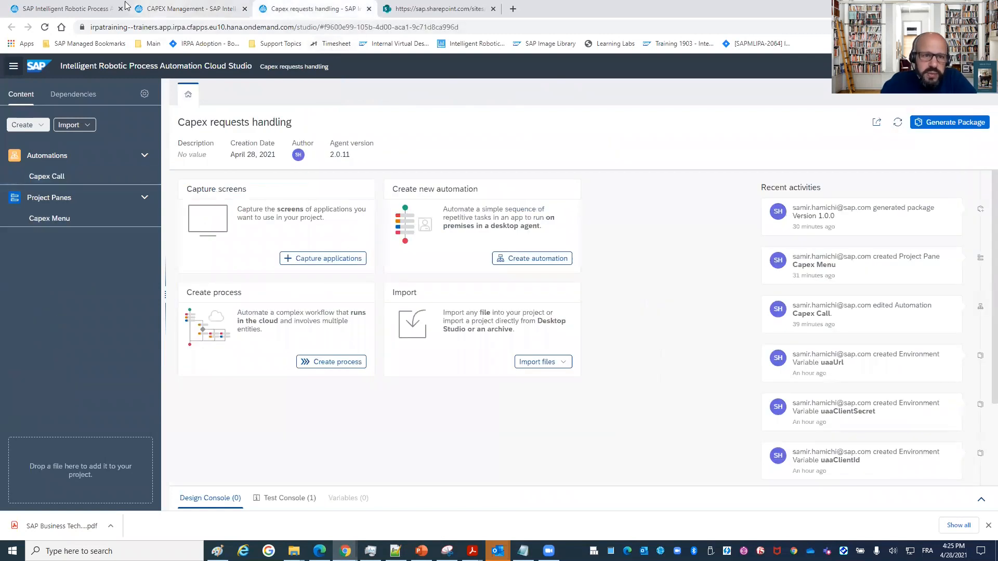
{"action": "left_click", "coordinate": [83, 8]}
{"action": "left_click", "coordinate": [554, 91]}
{"action": "left_click", "coordinate": [525, 113]}
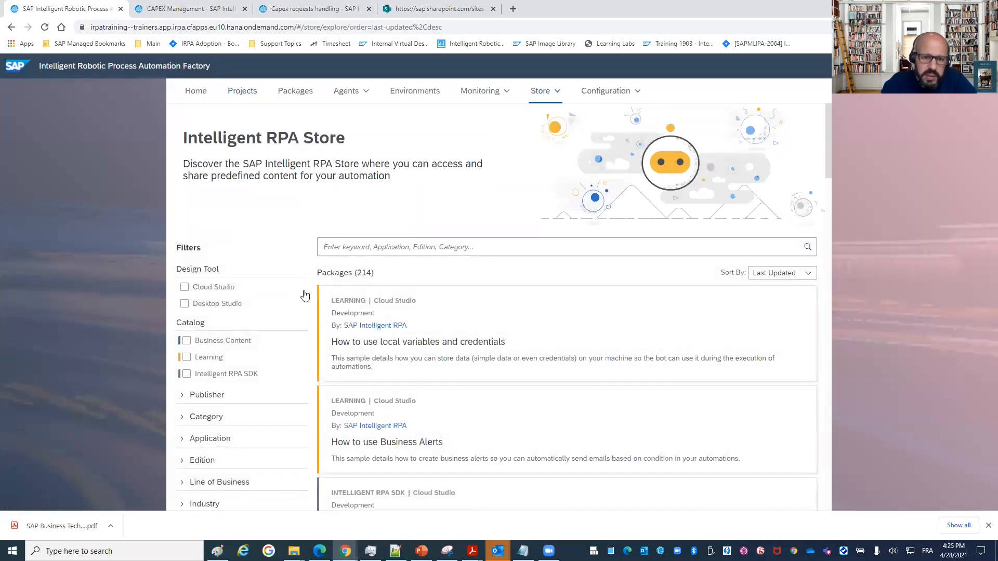
Filter the store packages by the Learning catalog and browse the sample packages.
{"action": "scroll", "coordinate": [265, 283], "scroll_direction": "down", "scroll_amount": 3}
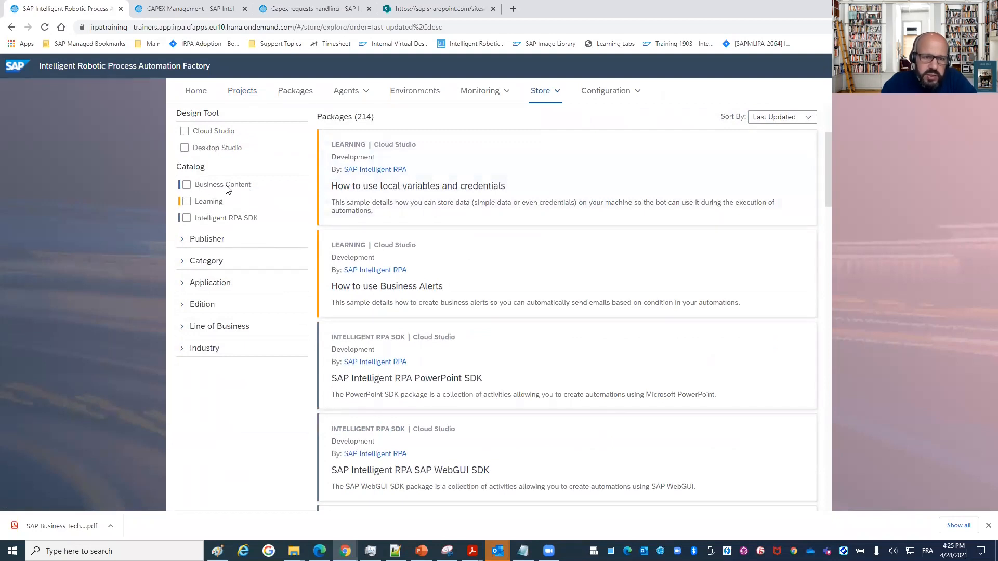
{"action": "left_click", "coordinate": [196, 202]}
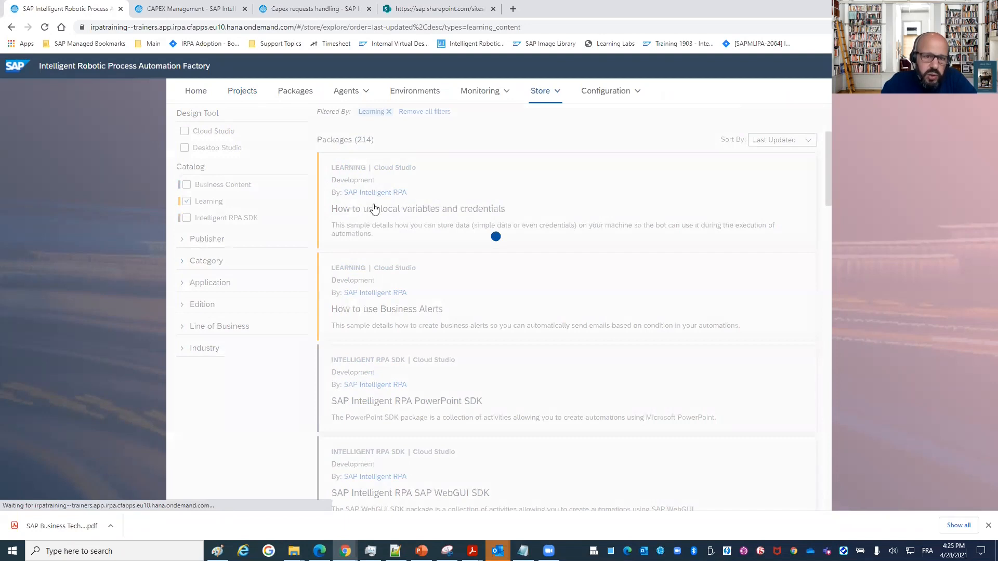
{"action": "scroll", "coordinate": [452, 238], "scroll_direction": "down", "scroll_amount": 2}
{"action": "scroll", "coordinate": [453, 240], "scroll_direction": "down", "scroll_amount": 1}
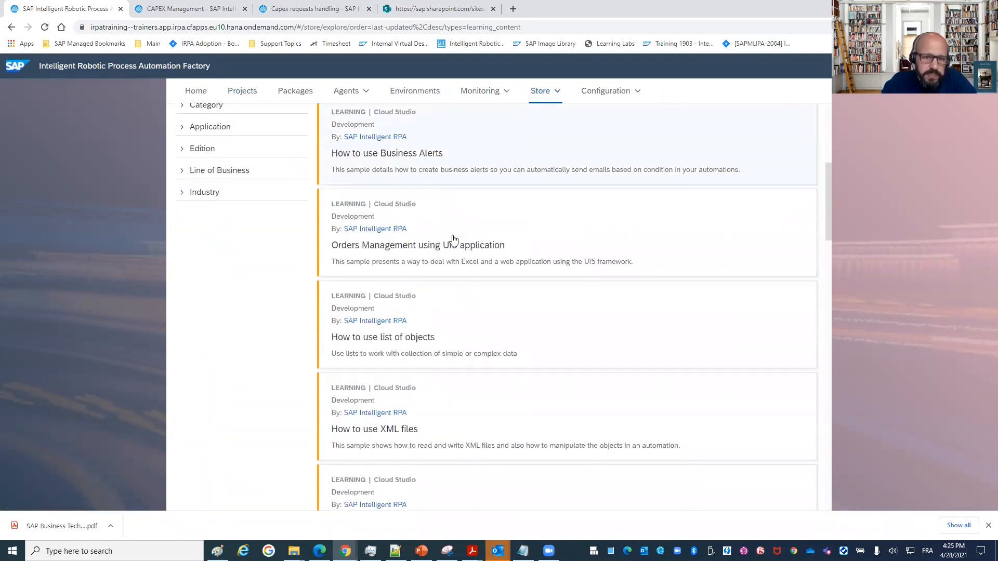
{"action": "scroll", "coordinate": [453, 239], "scroll_direction": "down", "scroll_amount": 2}
{"action": "scroll", "coordinate": [453, 239], "scroll_direction": "down", "scroll_amount": 3}
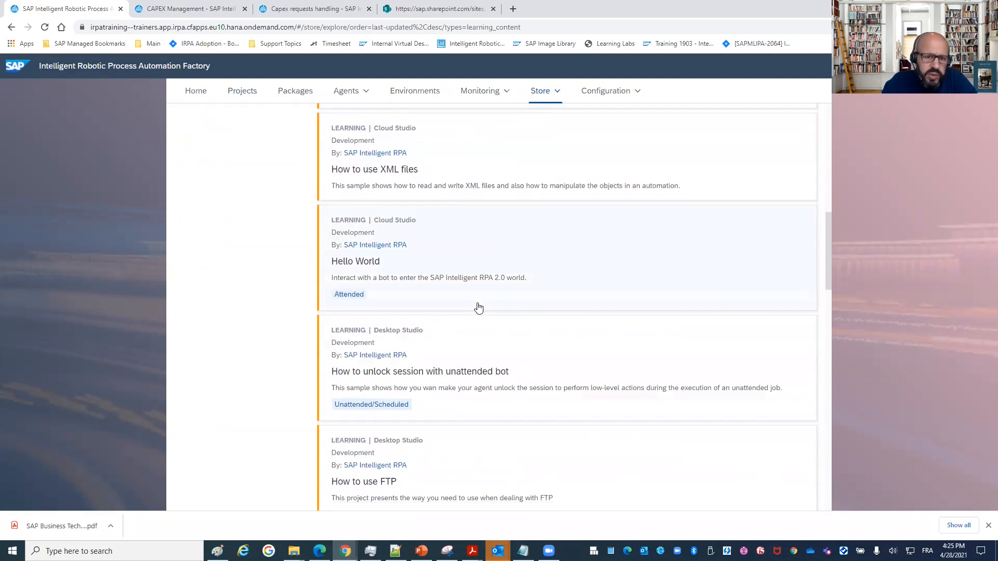
{"action": "scroll", "coordinate": [478, 307], "scroll_direction": "down", "scroll_amount": 3}
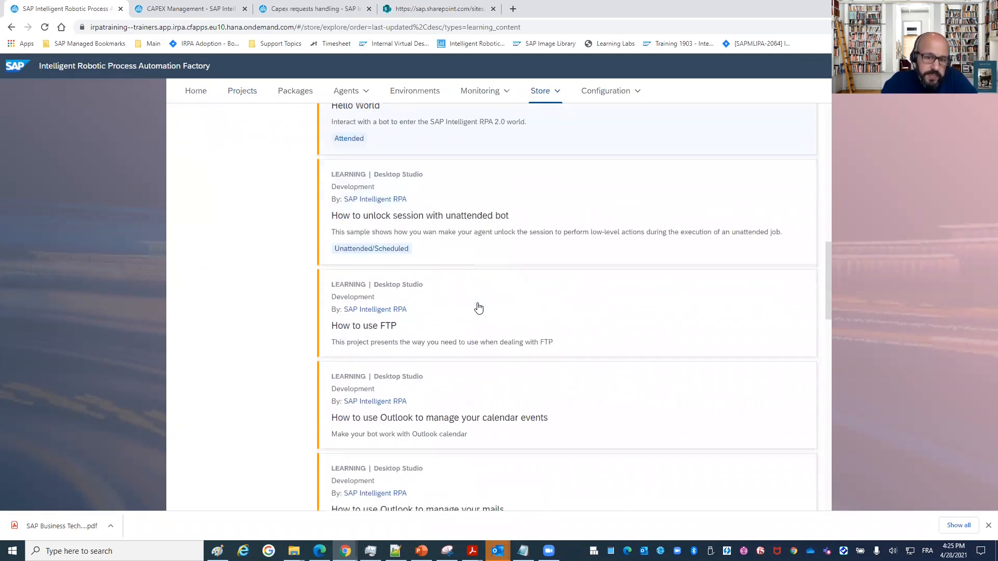
{"action": "scroll", "coordinate": [475, 303], "scroll_direction": "down", "scroll_amount": 1}
{"action": "scroll", "coordinate": [475, 302], "scroll_direction": "up", "scroll_amount": 15}
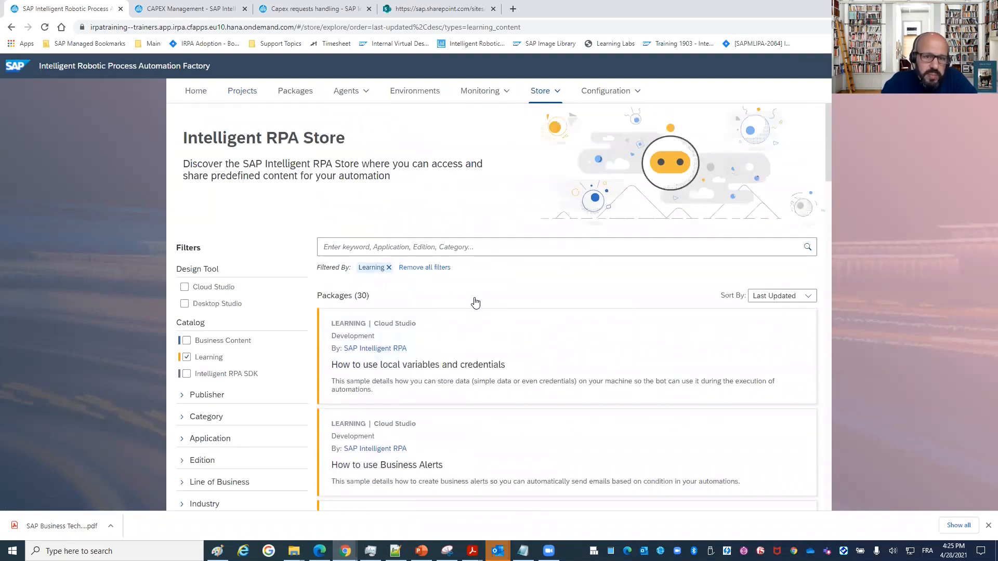
Replace the Learning filter with Business Content and browse the predefined business packages.
{"action": "left_click", "coordinate": [186, 358]}
{"action": "left_click", "coordinate": [186, 340]}
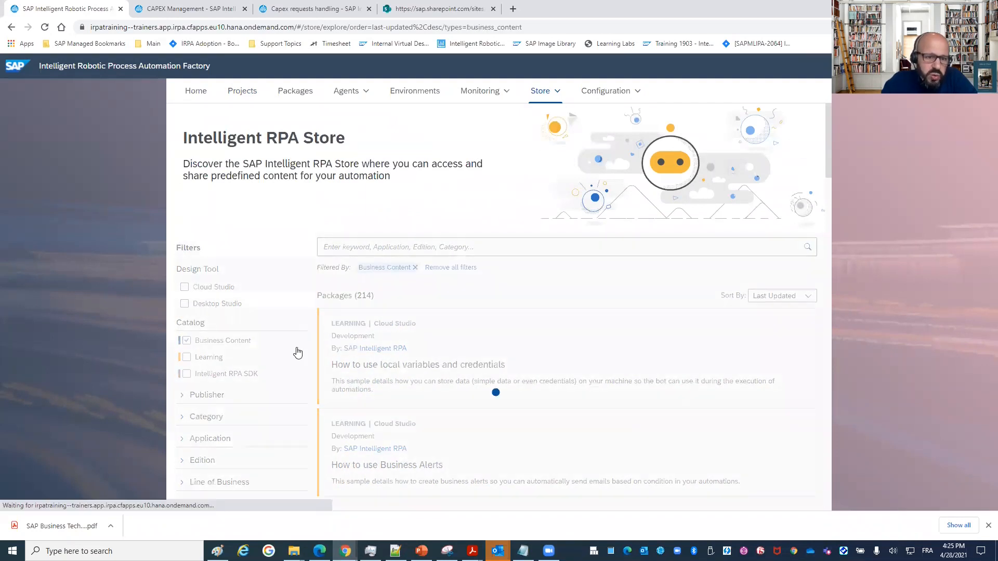
{"action": "scroll", "coordinate": [501, 314], "scroll_direction": "down", "scroll_amount": 5}
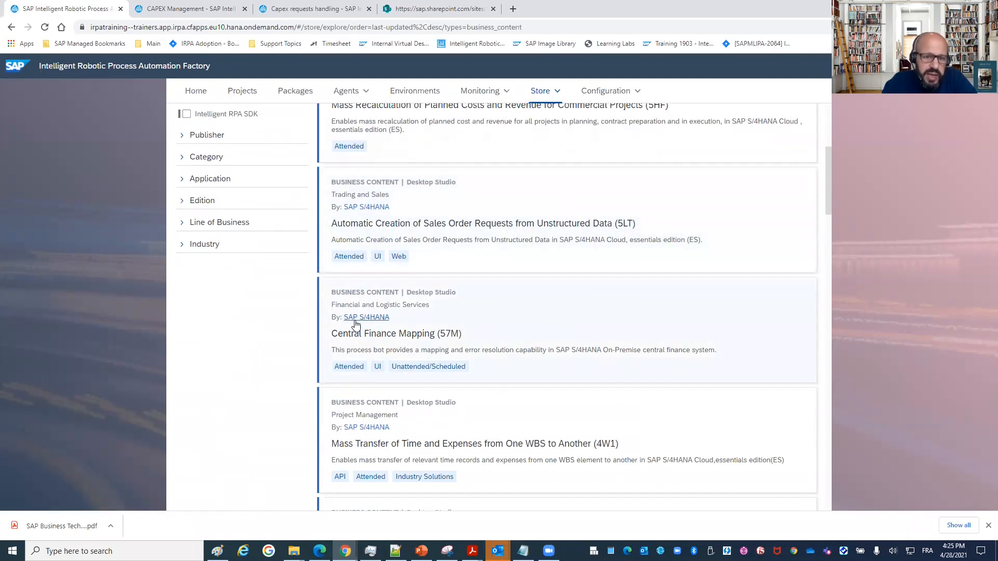
{"action": "scroll", "coordinate": [405, 325], "scroll_direction": "down", "scroll_amount": 3}
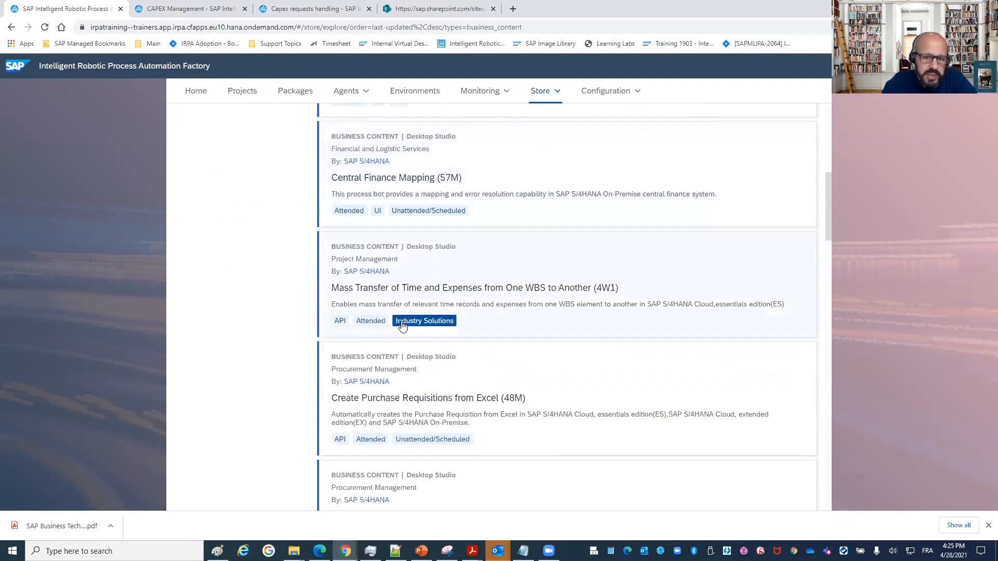
{"action": "scroll", "coordinate": [403, 326], "scroll_direction": "down", "scroll_amount": 6}
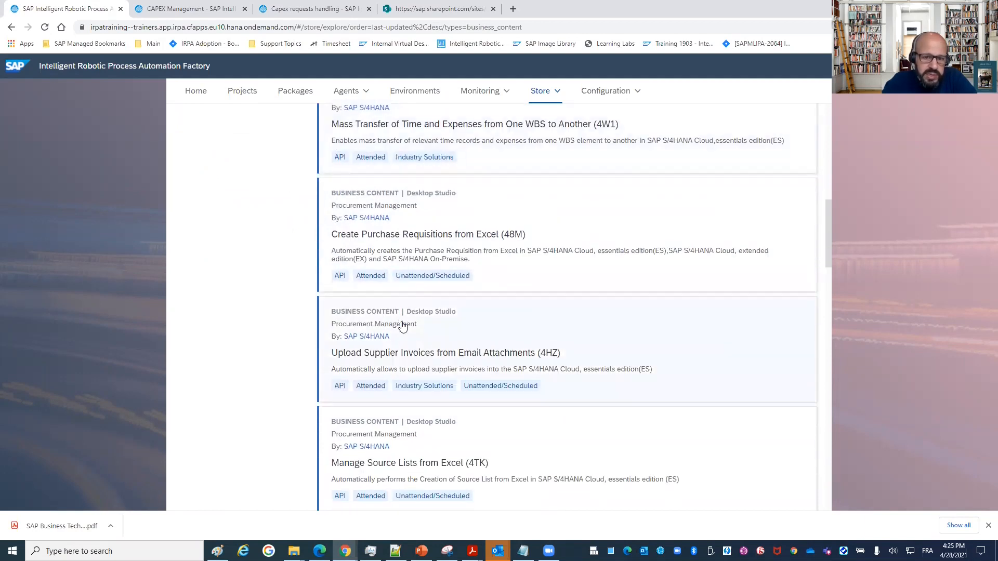
{"action": "scroll", "coordinate": [403, 325], "scroll_direction": "up", "scroll_amount": 10}
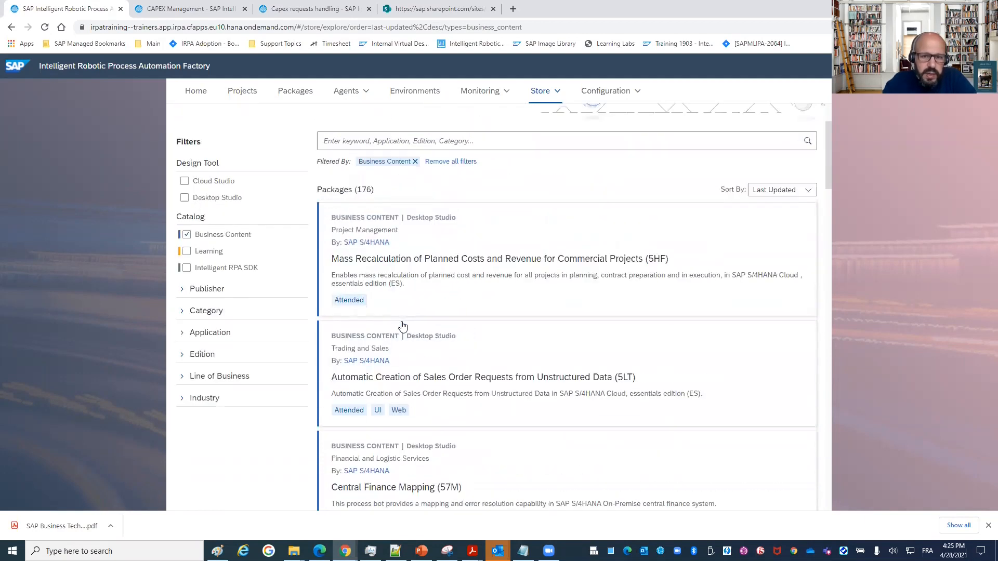